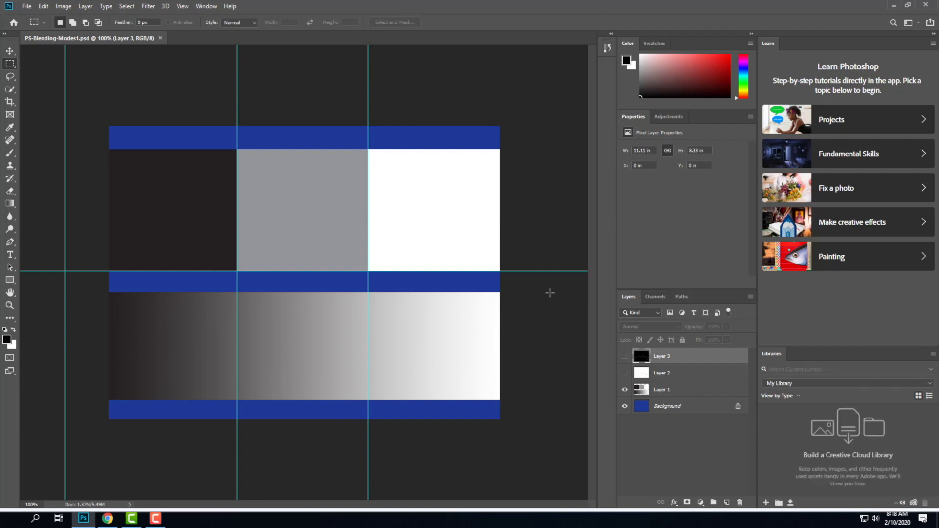
click(155, 519)
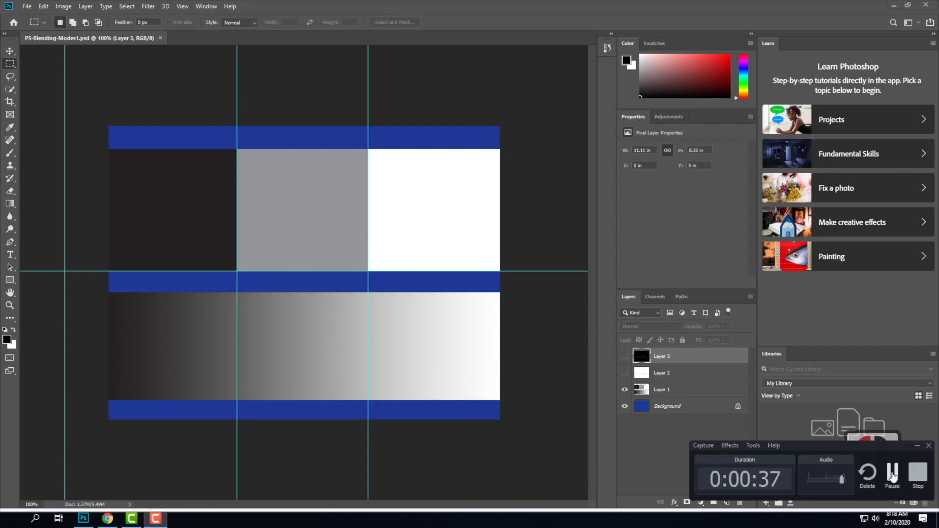
click(893, 472)
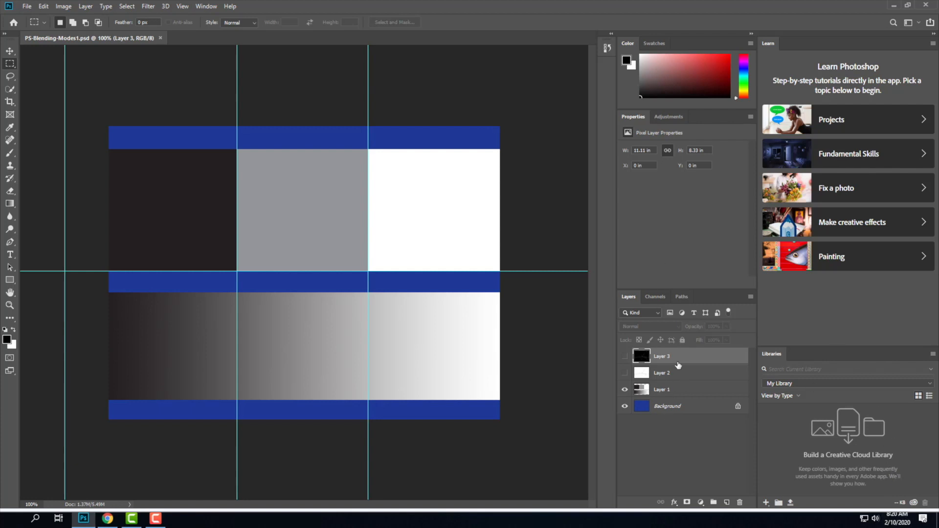
- Select the Background and Layer 1 in turn, and hide the Background to examine Layer 1 on its own
click(679, 410)
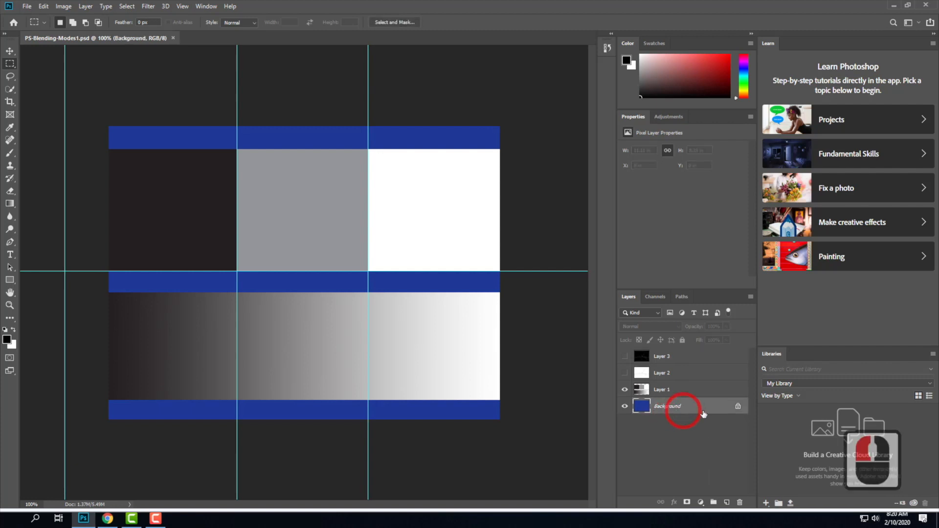
click(686, 393)
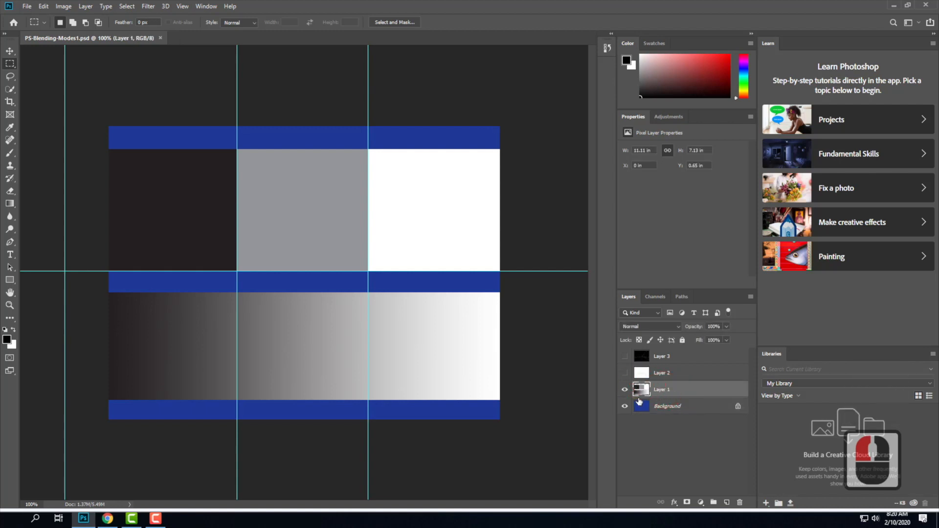
click(625, 406)
click(398, 236)
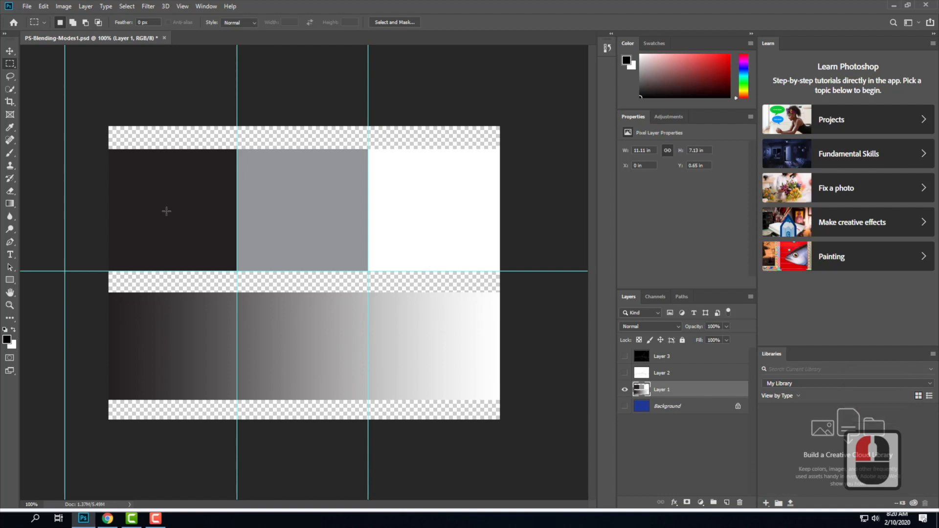
- Show Layer 2 and Layer 3 to examine their line drawings, hide both again and turn the Background back on
click(625, 373)
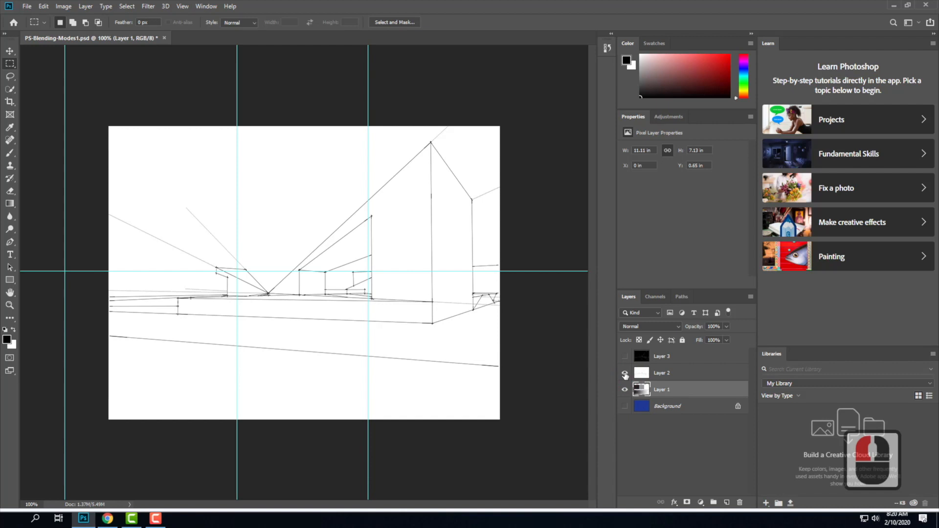
click(625, 357)
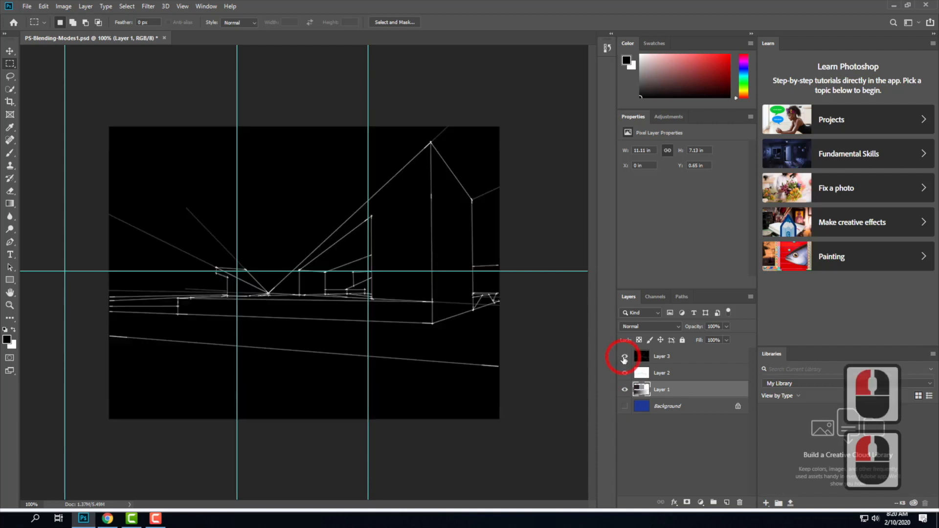
click(625, 357)
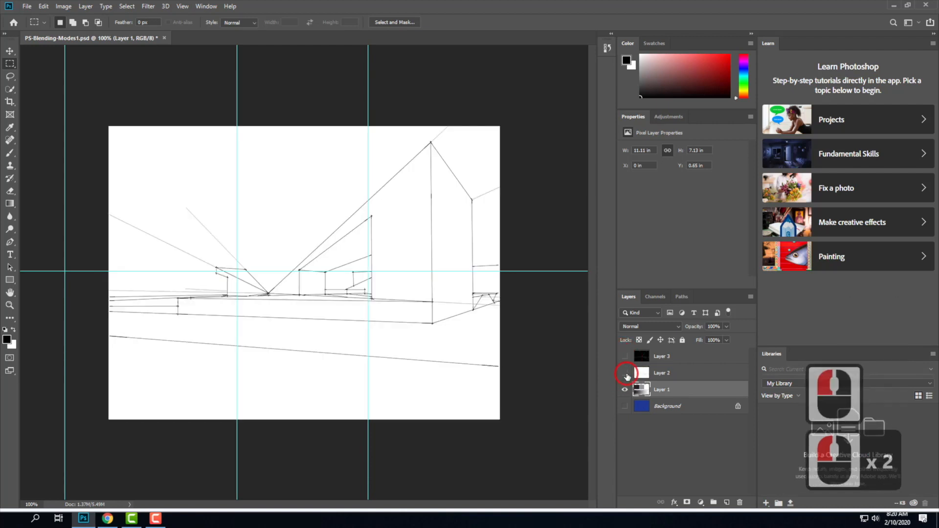
click(626, 374)
click(624, 406)
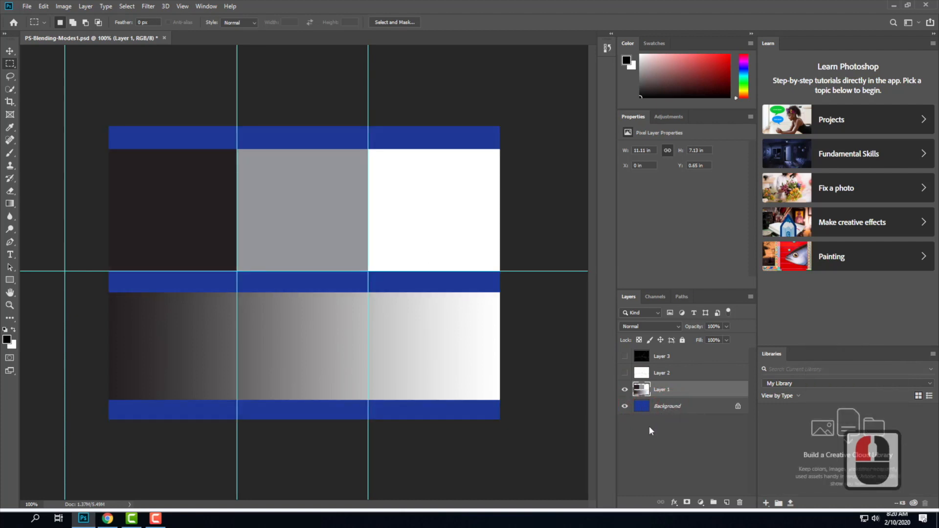
- Select Layer 1 and set its blending mode to Multiply
click(707, 446)
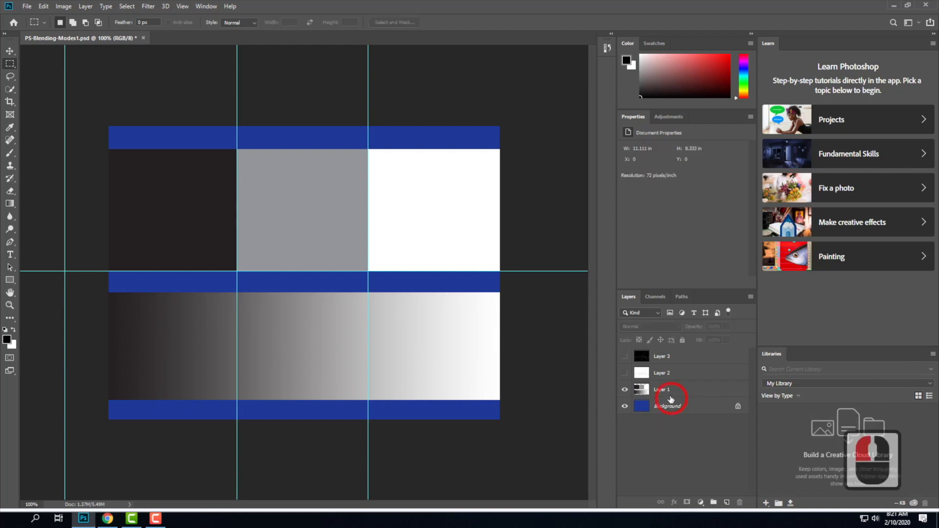
click(658, 392)
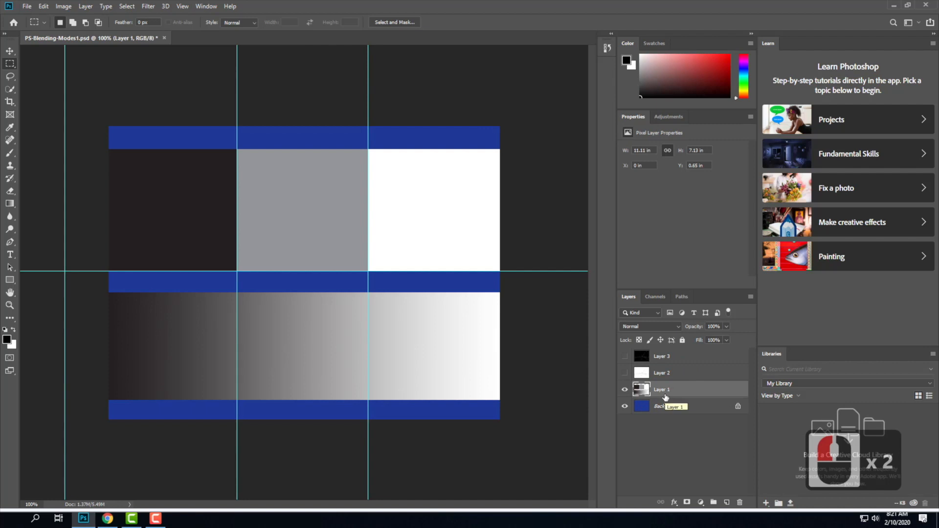
click(638, 331)
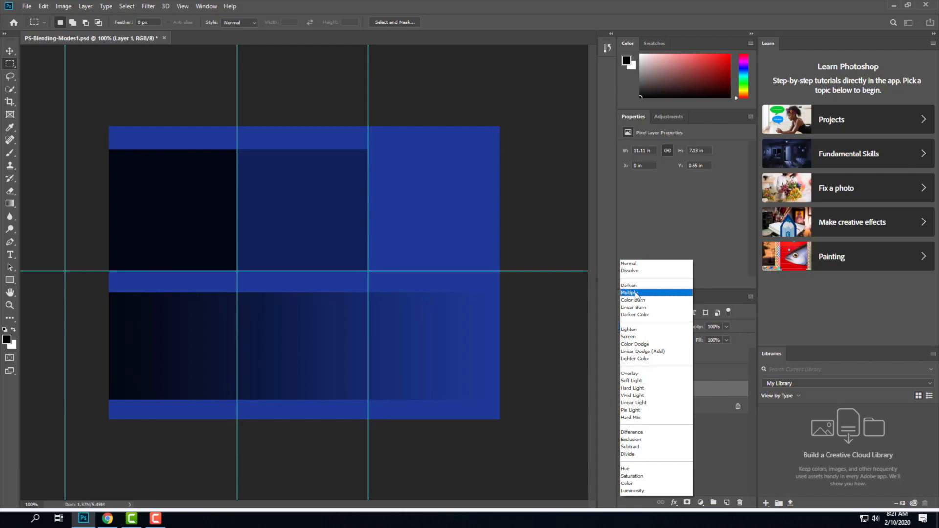
click(636, 294)
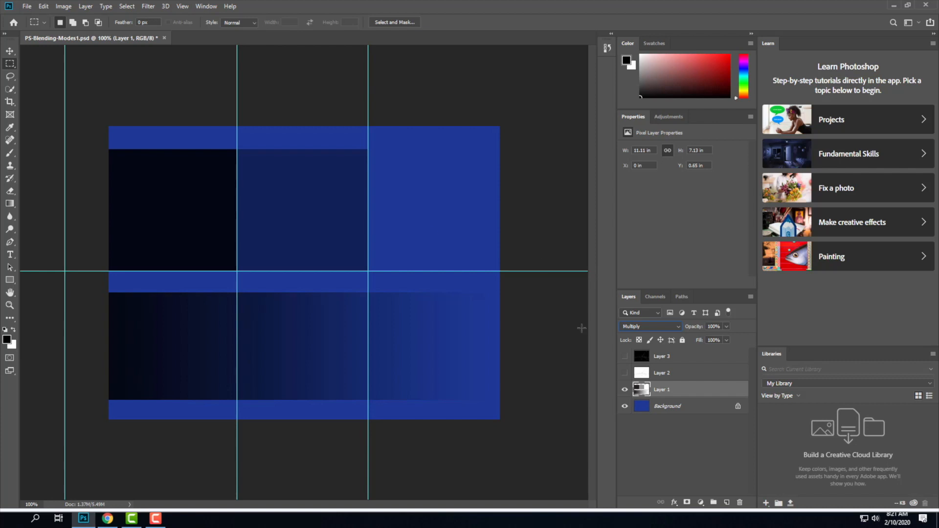
- Try the Screen blending mode on Layer 1, and set it to Overlay
click(634, 327)
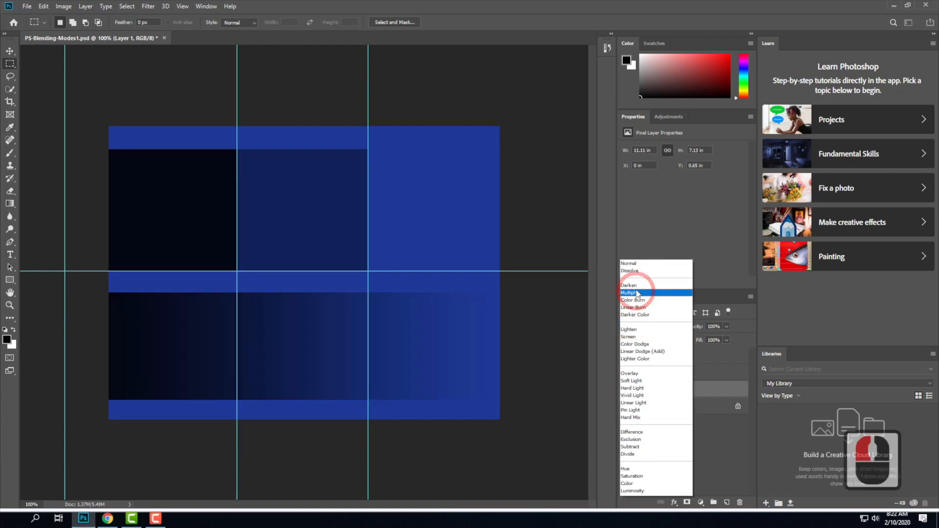
click(630, 337)
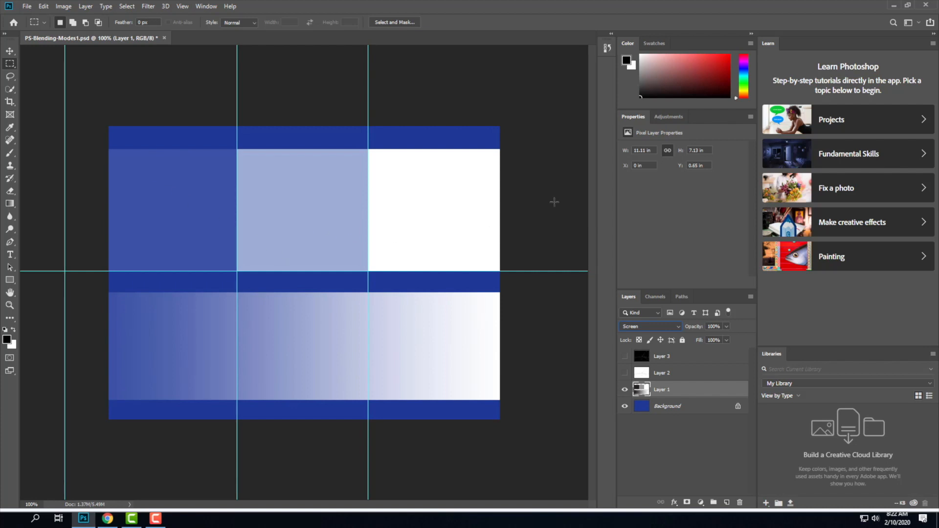
click(650, 323)
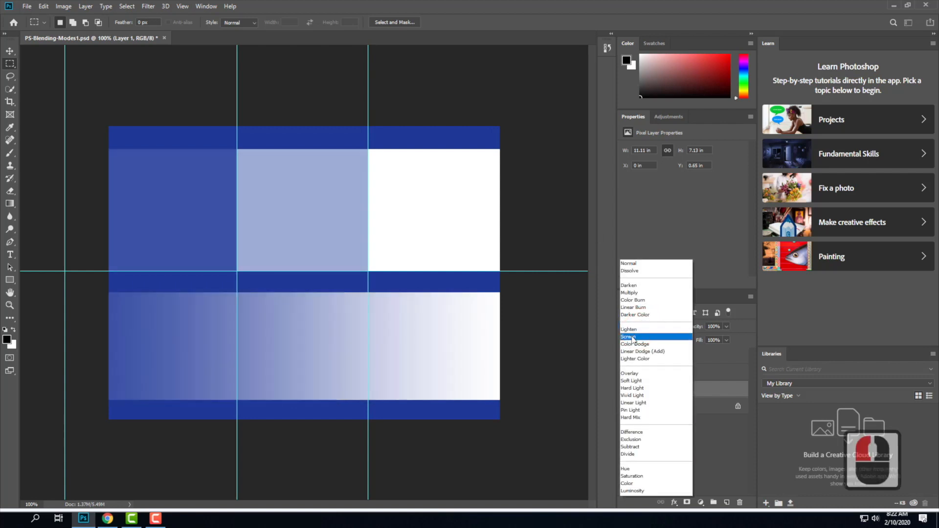
click(631, 375)
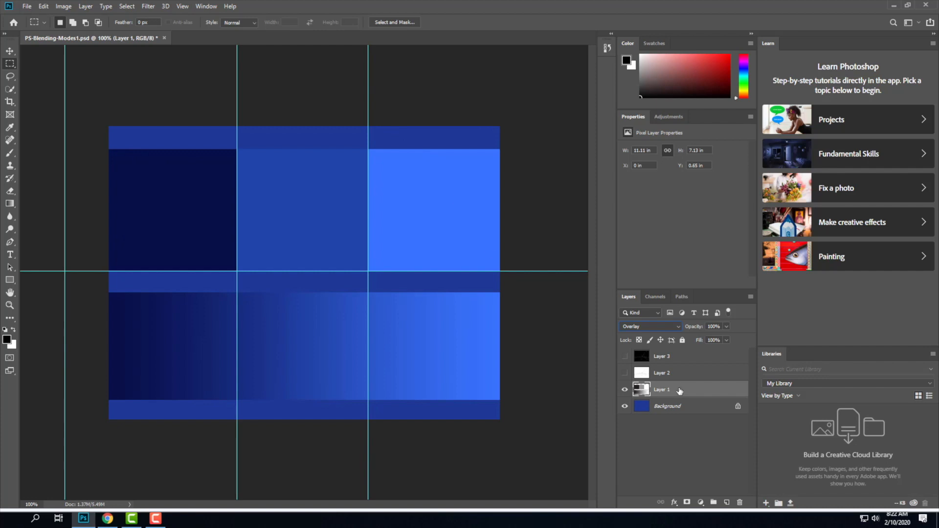
click(644, 327)
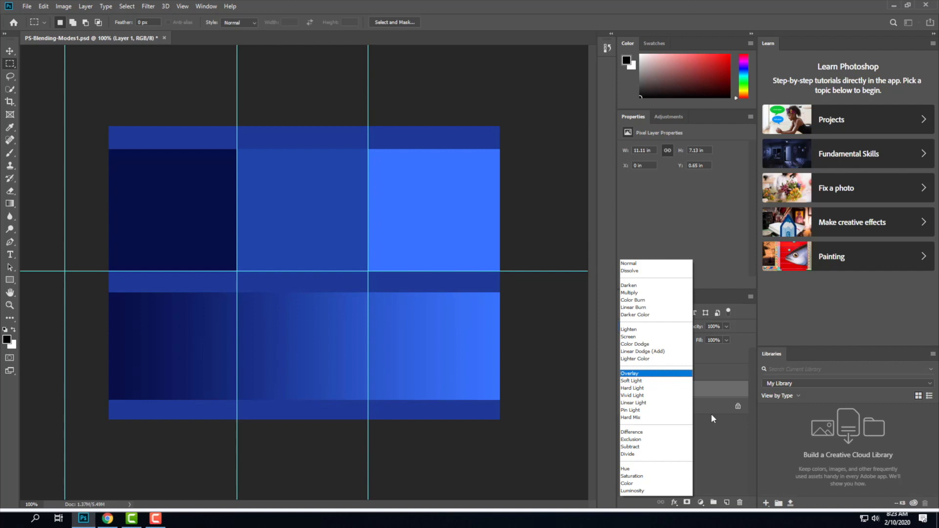
click(713, 188)
- Show Layer 2 with the Multiply blending mode and hide Layer 1 so only the Background lies beneath it
click(626, 386)
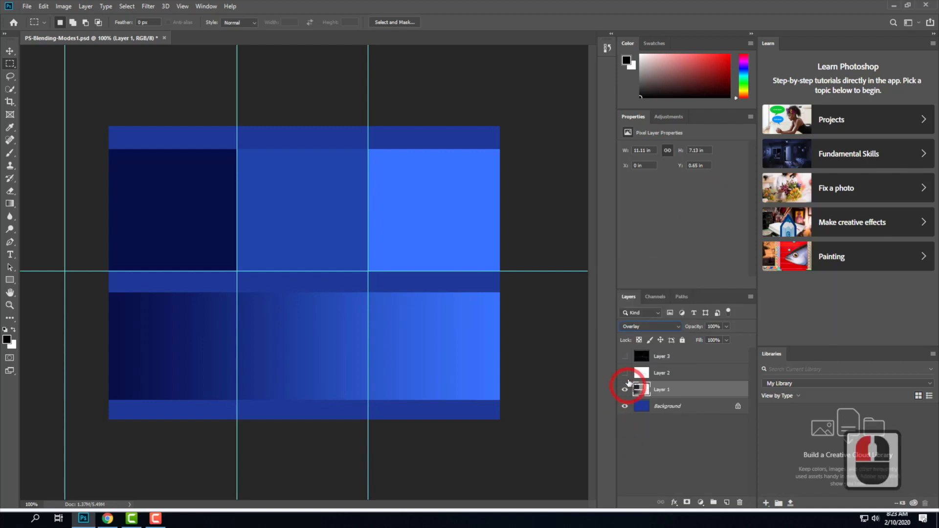
click(625, 373)
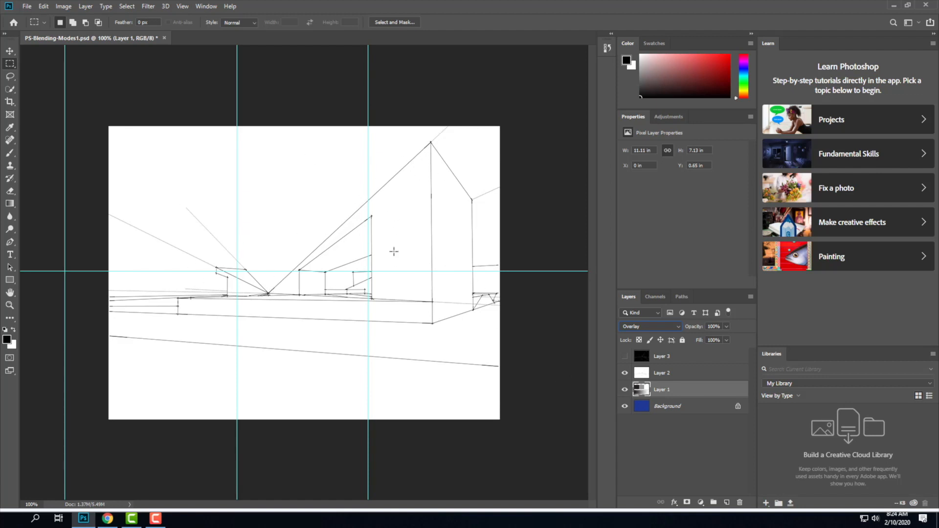
click(670, 375)
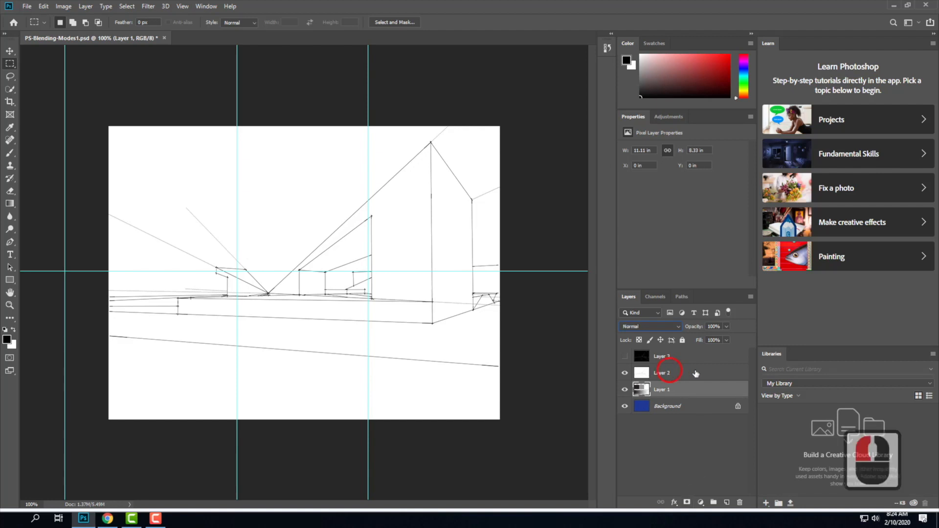
click(643, 326)
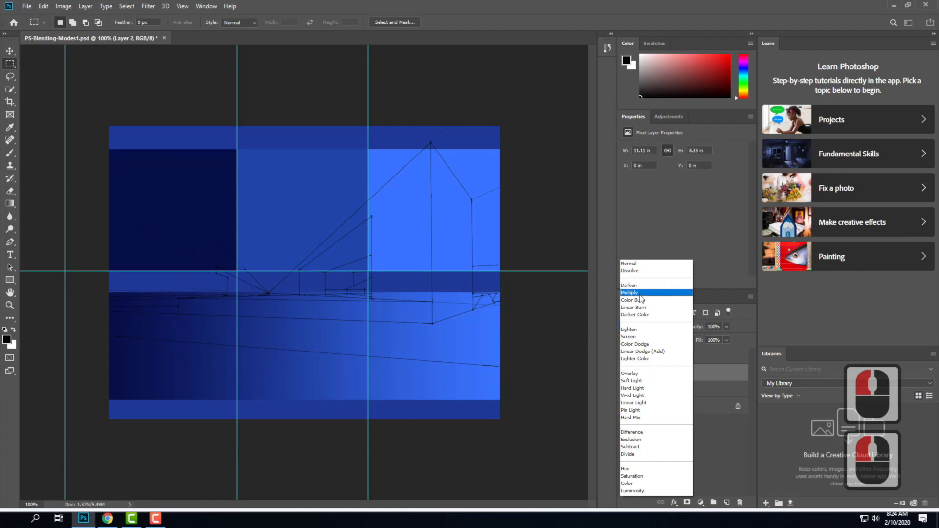
click(640, 293)
click(625, 390)
click(712, 429)
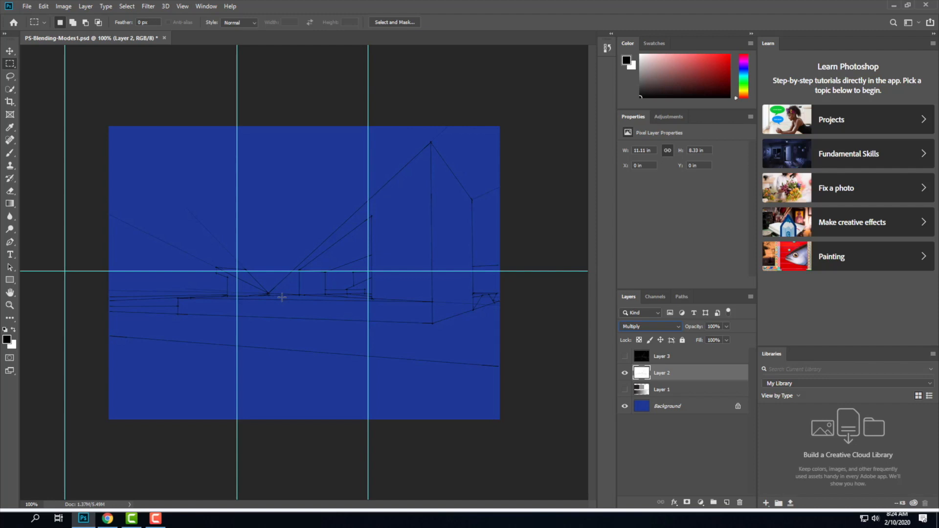
- Set Layer 2's blending mode to Screen, and preview Overlay without applying it
click(654, 326)
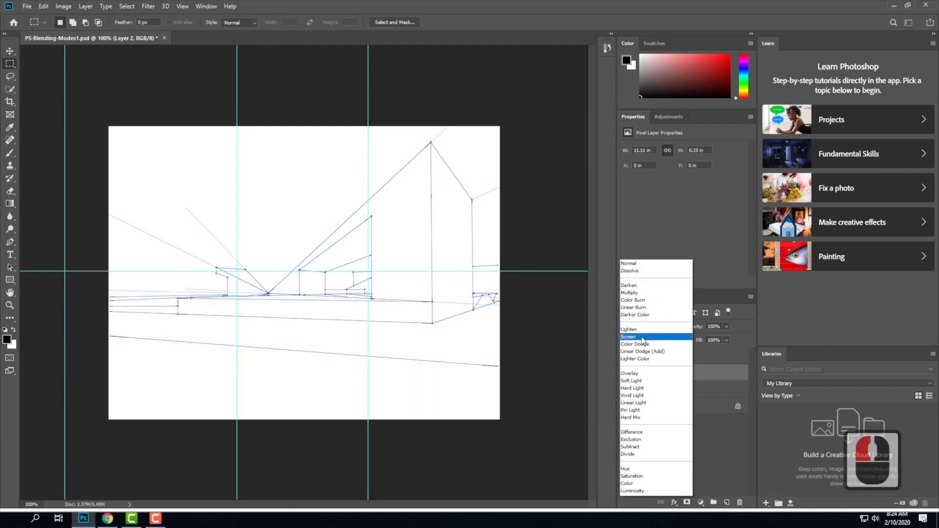
click(643, 338)
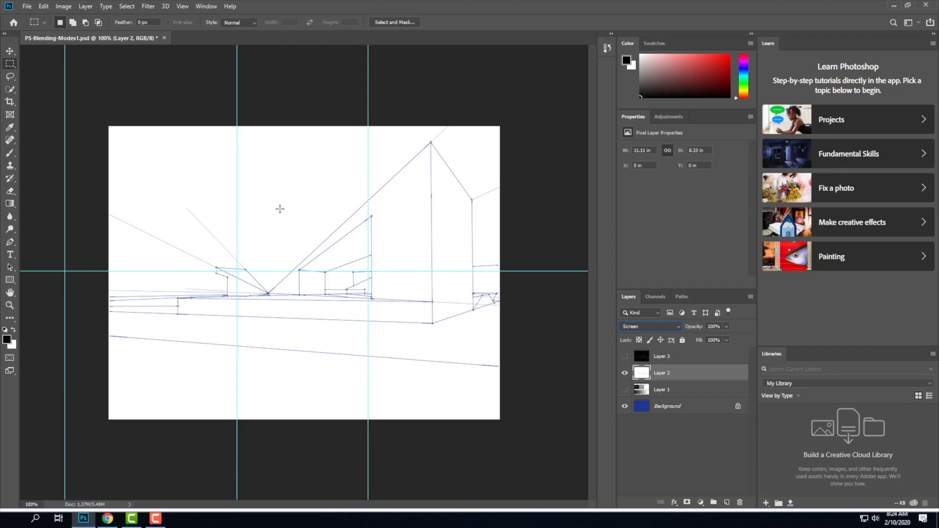
click(656, 327)
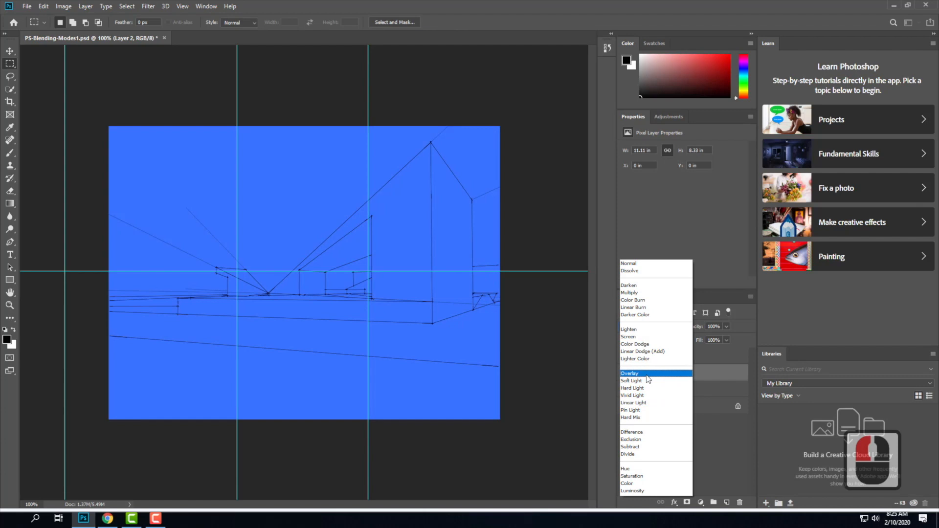
click(713, 427)
- Hide Layer 2 and show Layer 3 above the Background
click(623, 374)
click(623, 356)
click(622, 357)
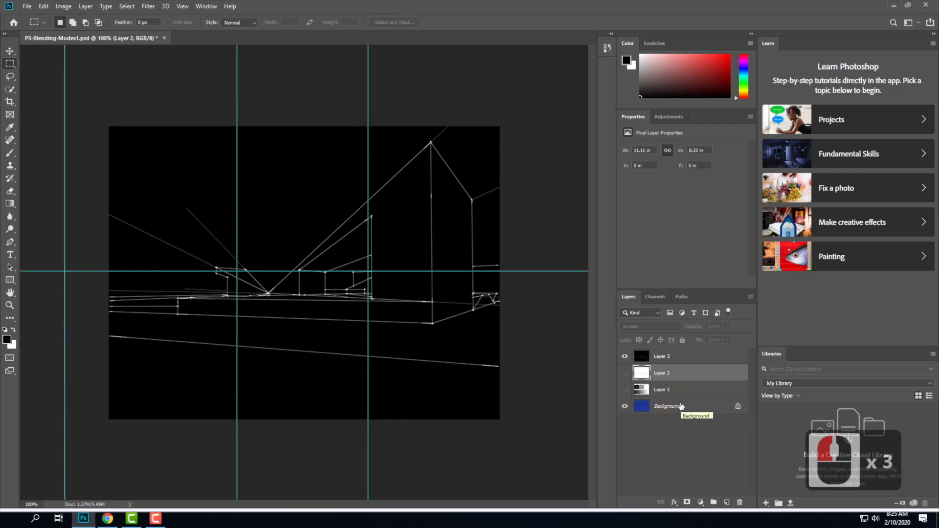
- Set Layer 3's blending mode to Screen, and preview Overlay without applying it
click(672, 361)
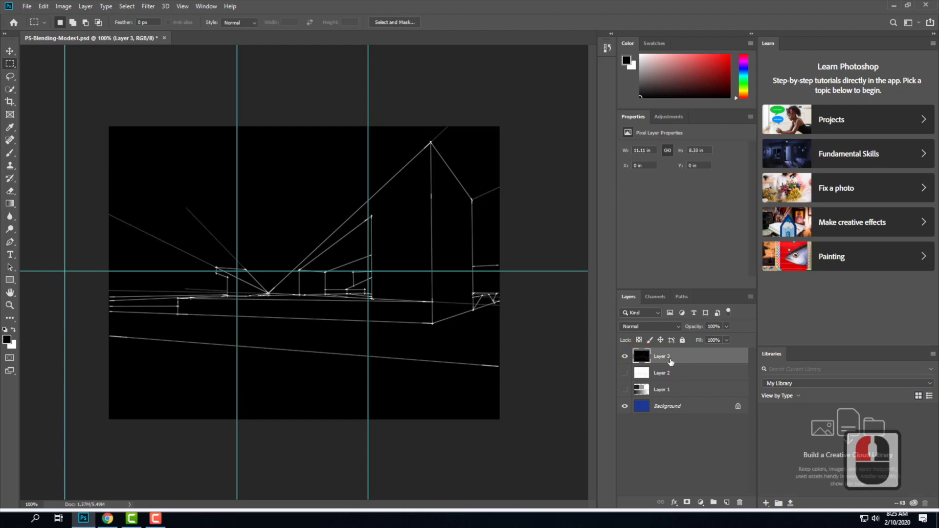
click(668, 327)
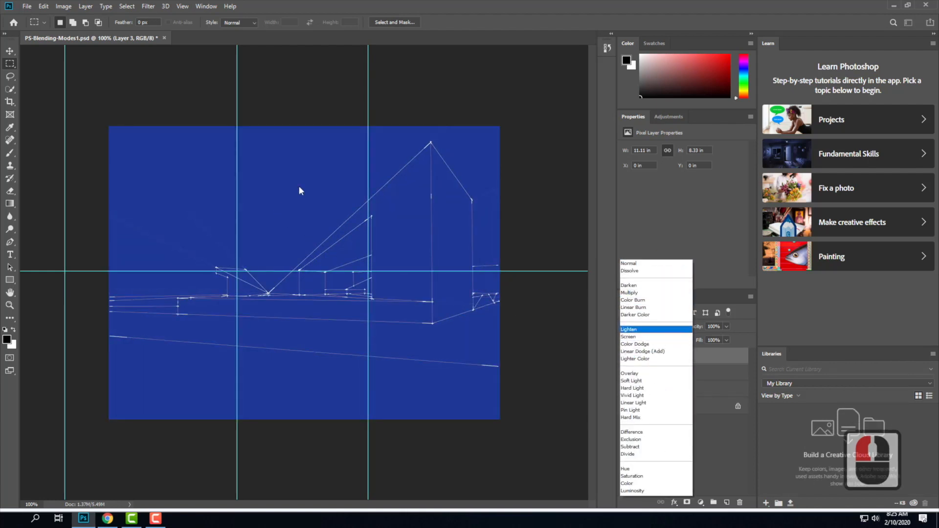
click(659, 338)
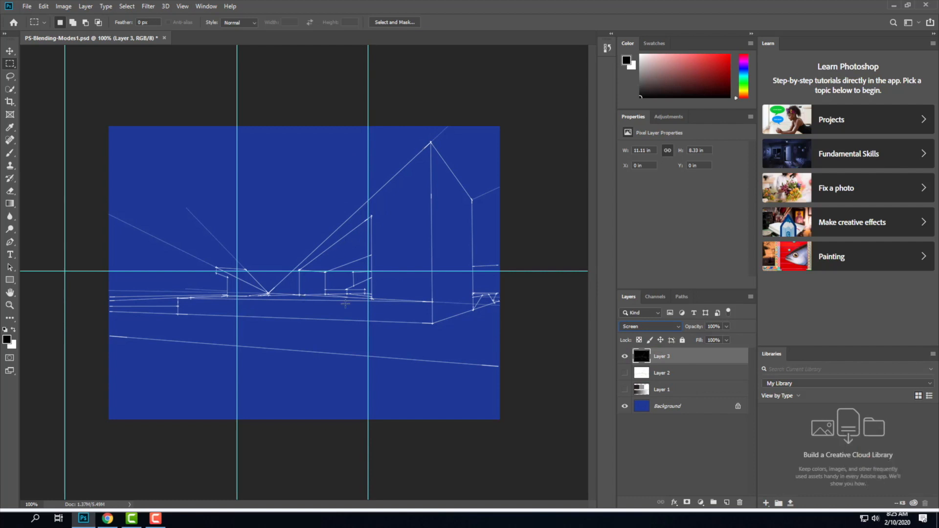
click(659, 325)
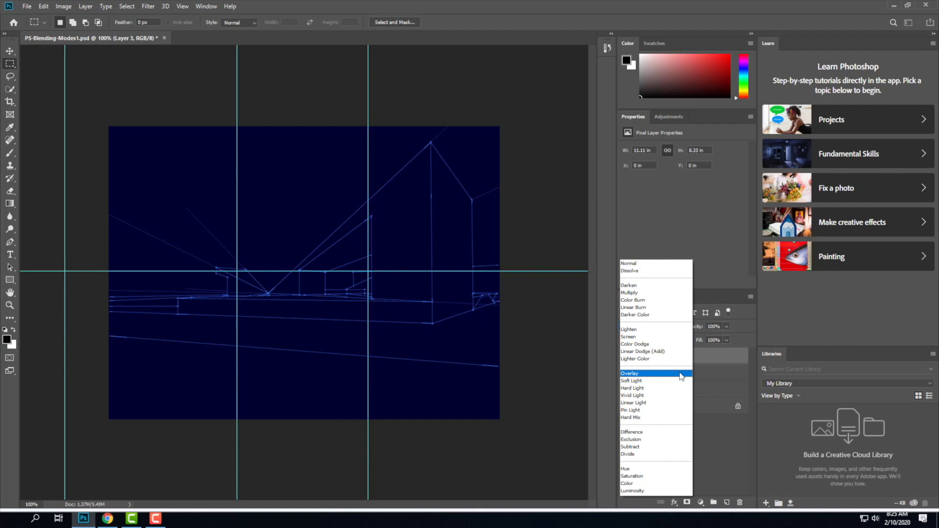
click(665, 234)
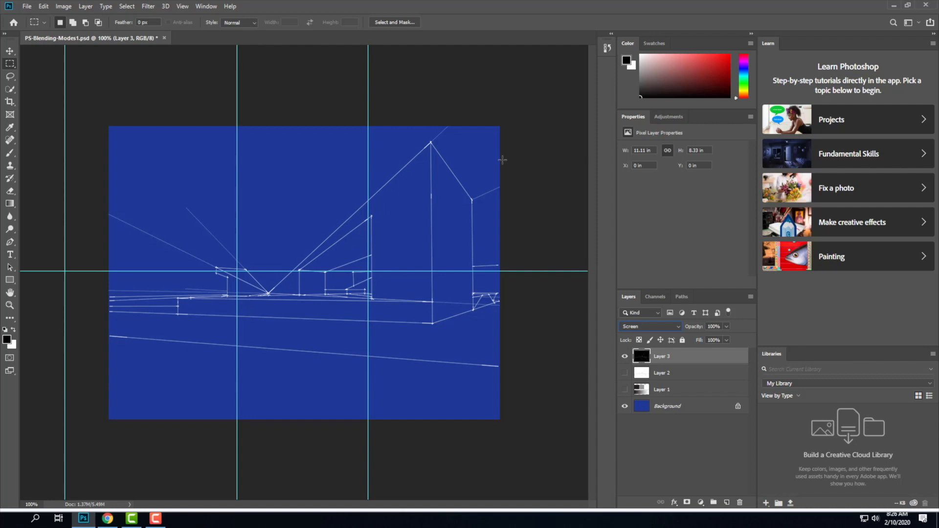
- Switch to the web browser and search Creative Commons Search for "old photograph"
click(894, 5)
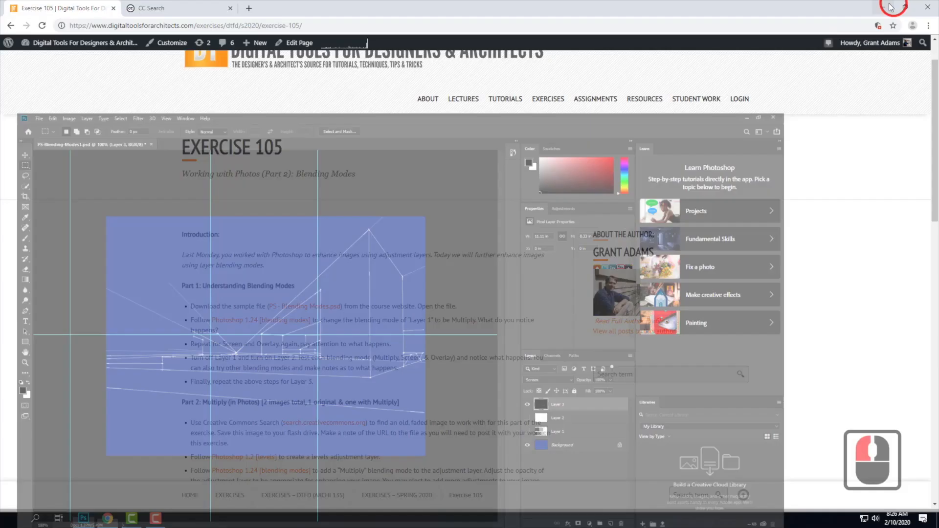
click(195, 9)
click(373, 237)
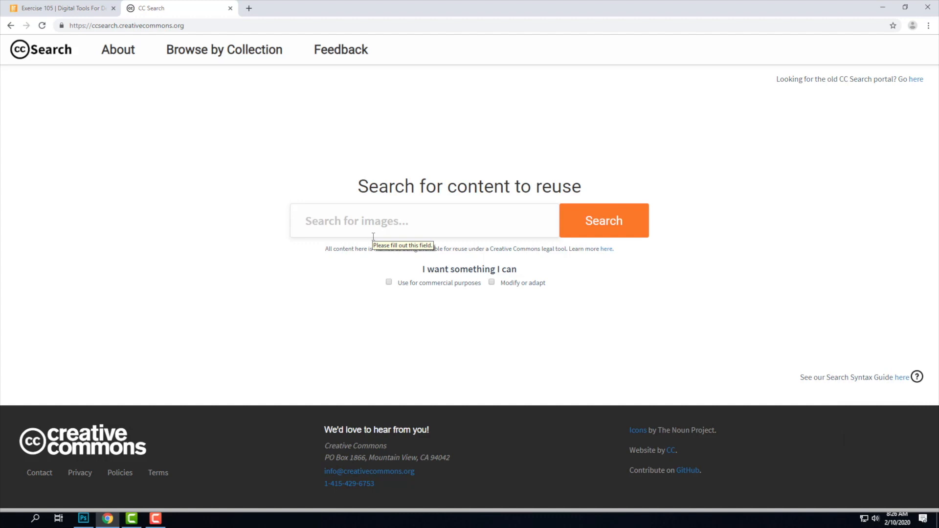
click(369, 223)
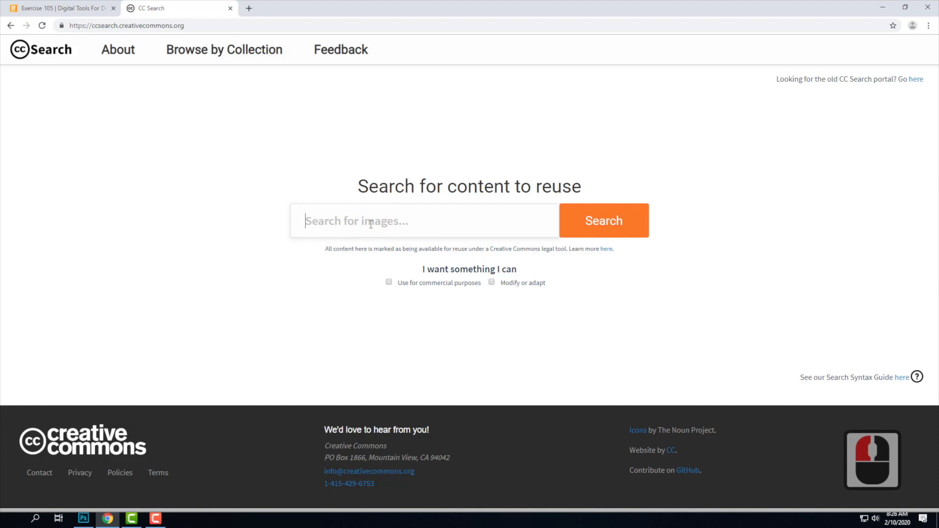
text(ol)
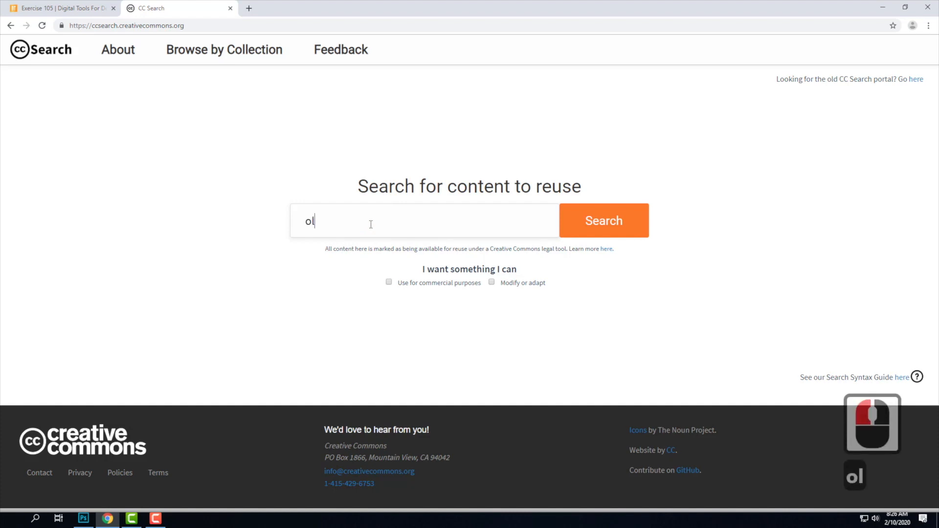
text(d photograph)
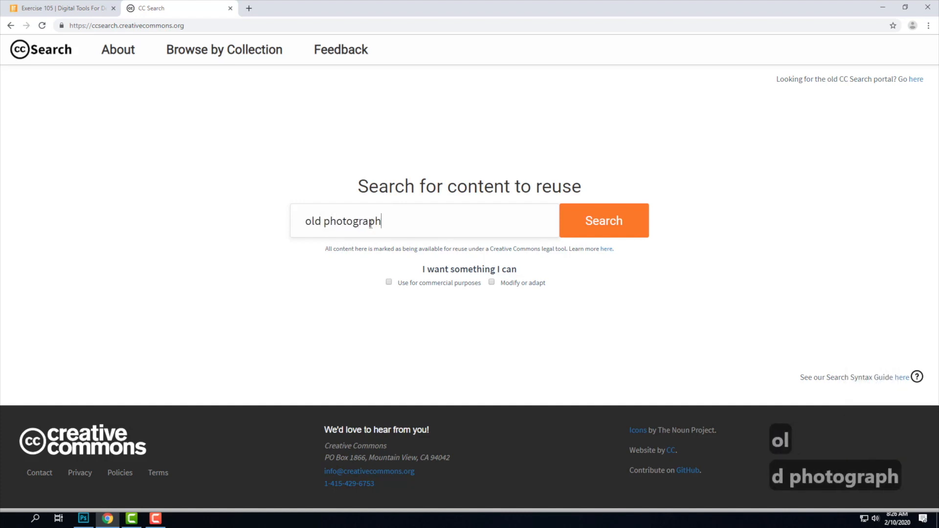
key(Return)
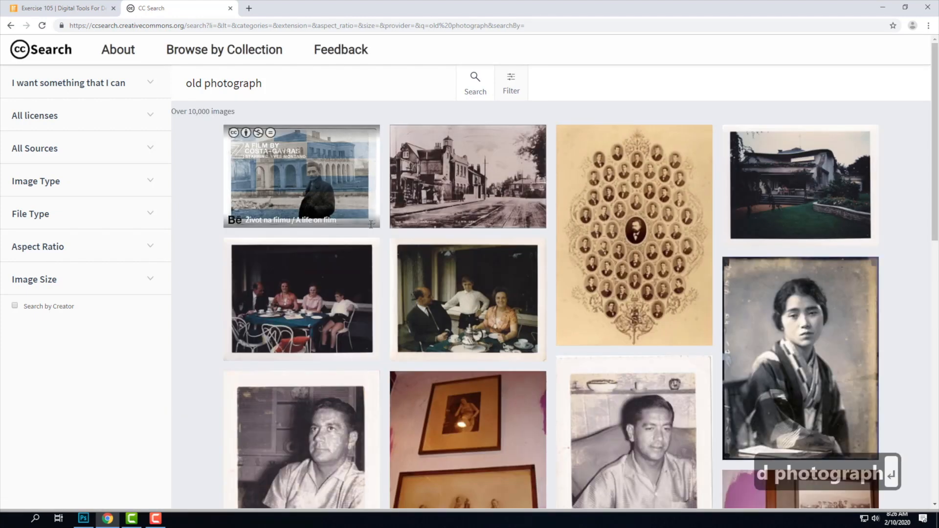
- Load more search results and open the old photograph of the crew lined up on a ship's deck
scroll(499, 224, down, 7)
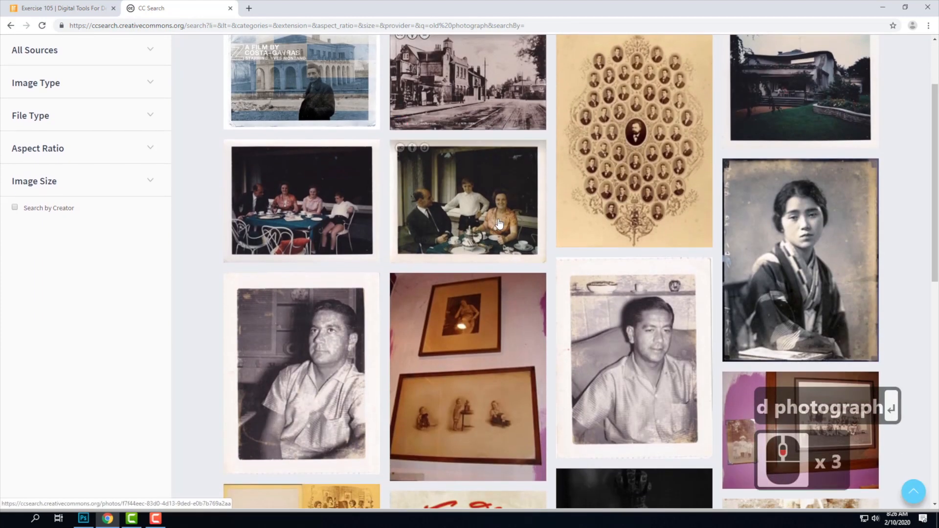
scroll(499, 224, down, 10)
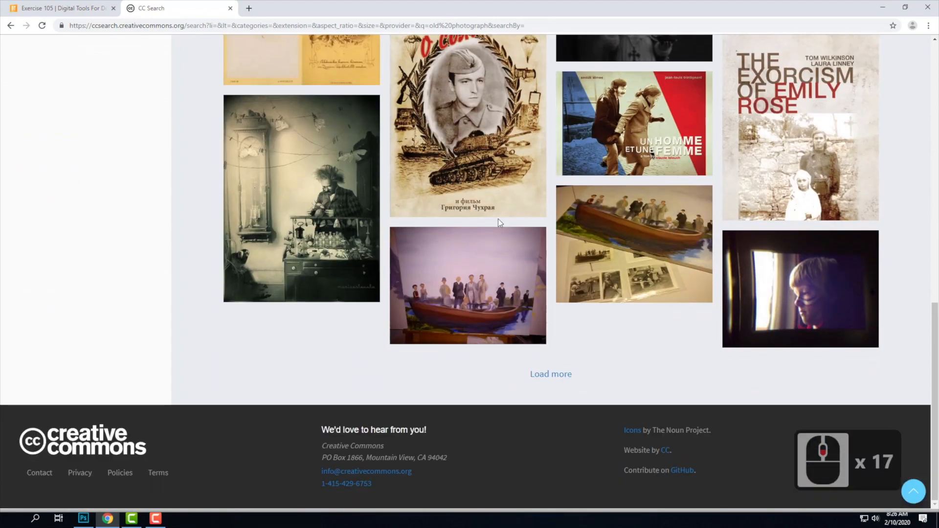
click(548, 380)
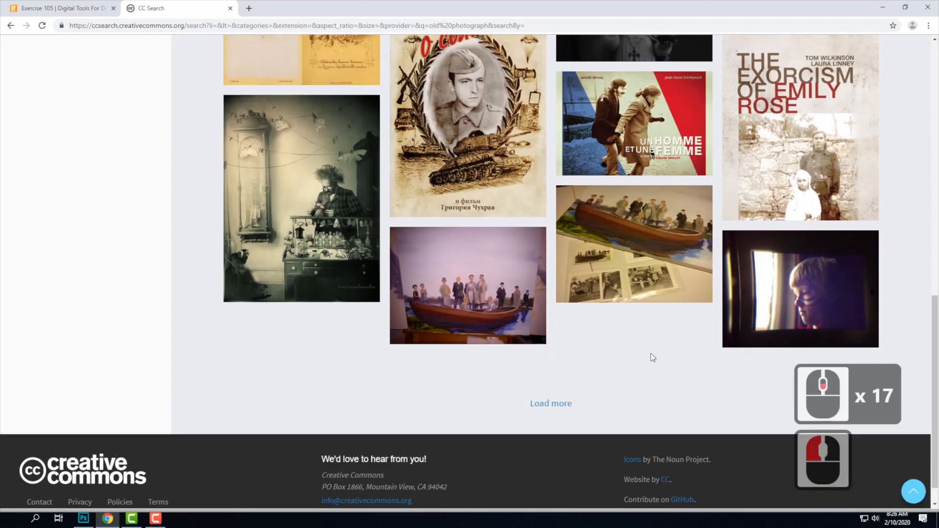
scroll(650, 349, down, 4)
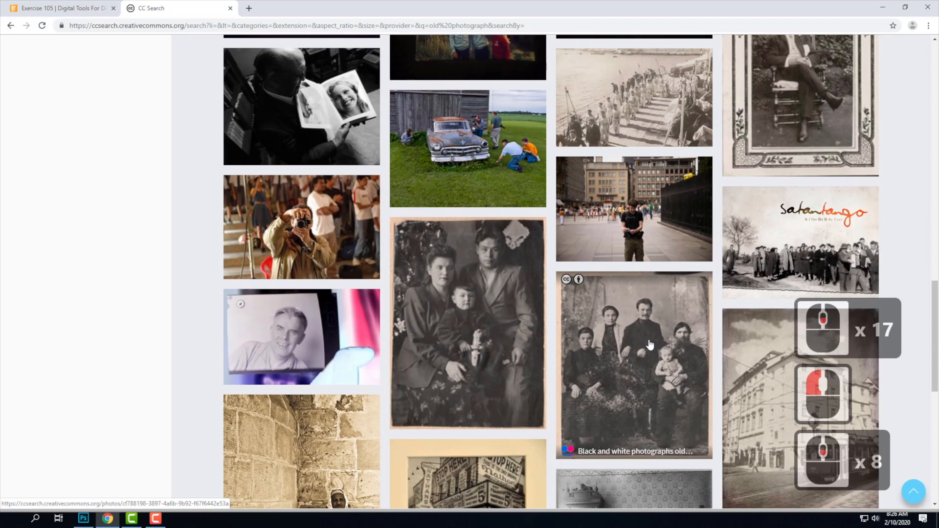
click(650, 90)
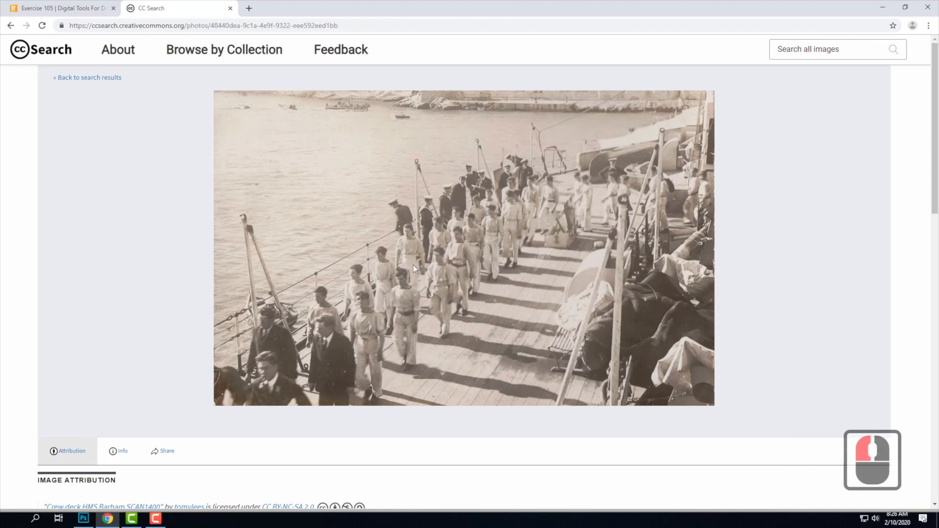
- Look through the crew photo's page, including its licence attribution, source, tags and related images
scroll(367, 273, down, 4)
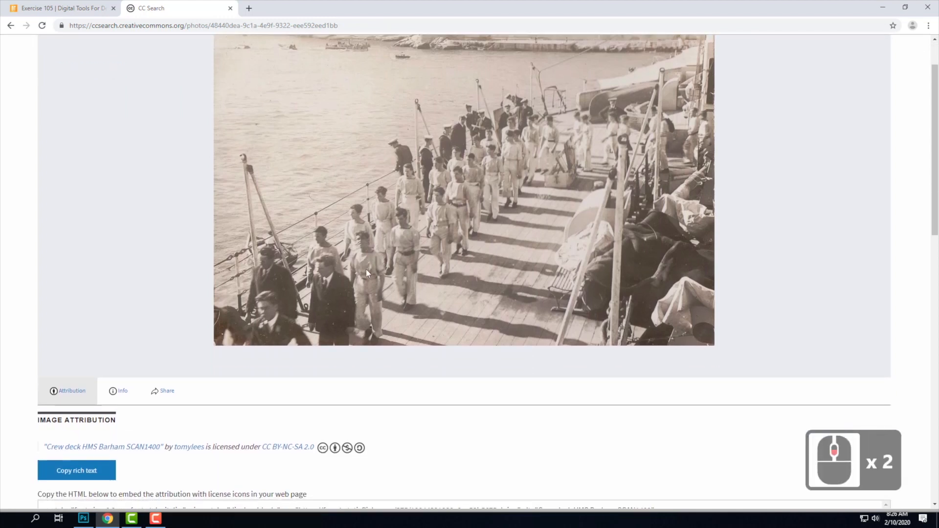
scroll(366, 270, down, 3)
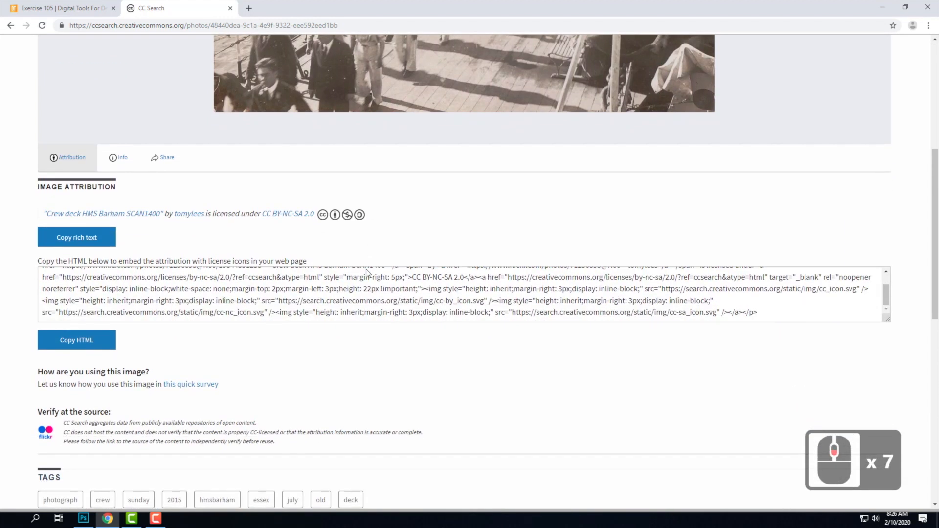
scroll(426, 392, down, 5)
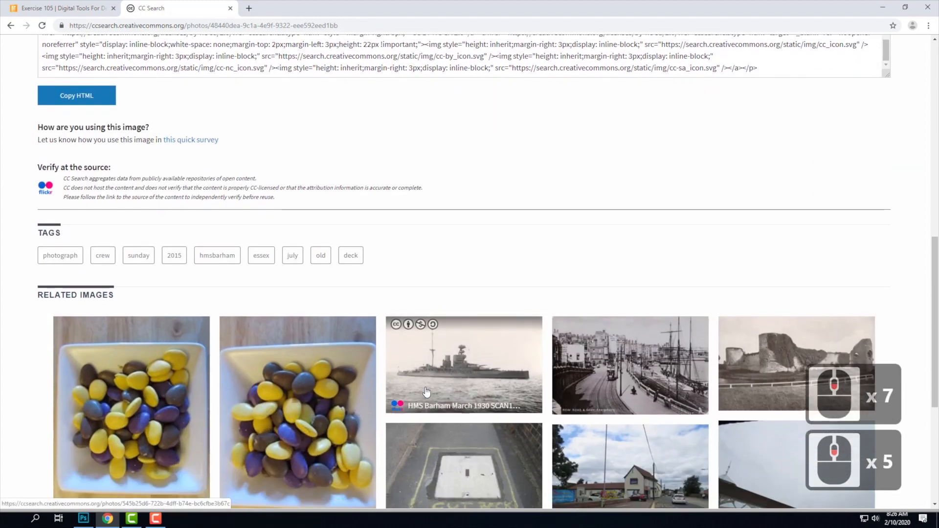
scroll(427, 393, up, 3)
scroll(427, 392, up, 9)
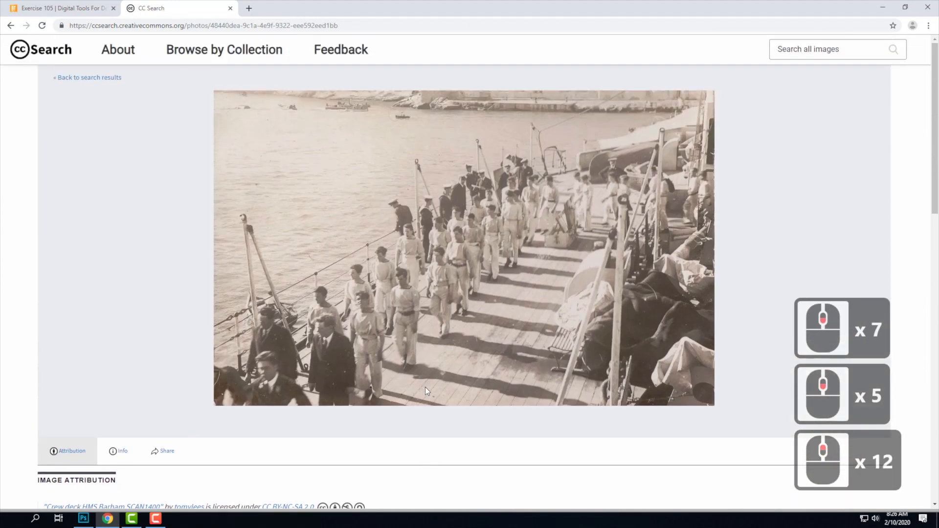
scroll(426, 390, down, 1)
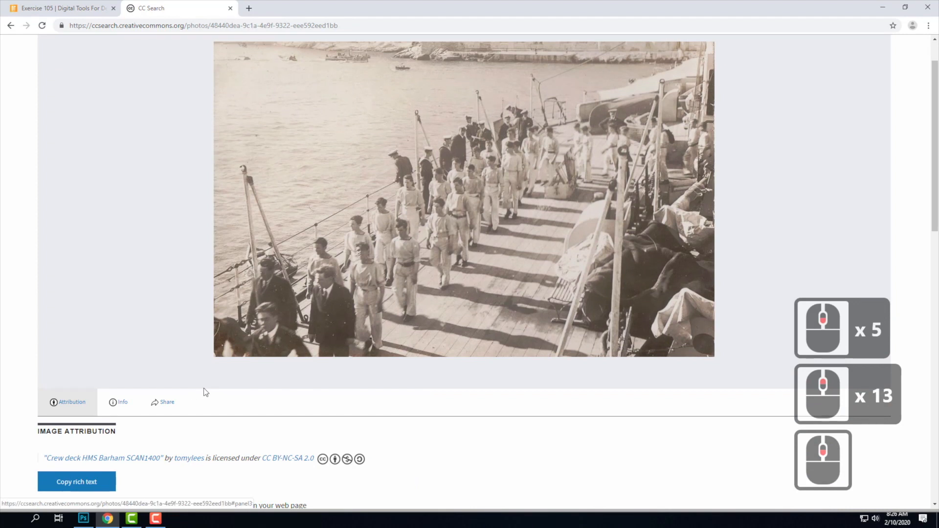
scroll(301, 323, up, 4)
- Start saving the crew deck photograph as an image file
right_click(463, 242)
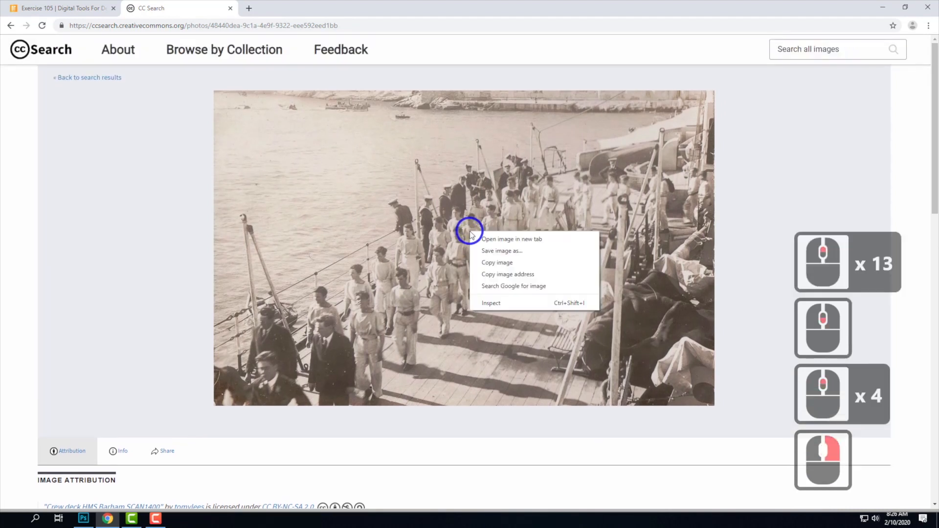
click(510, 252)
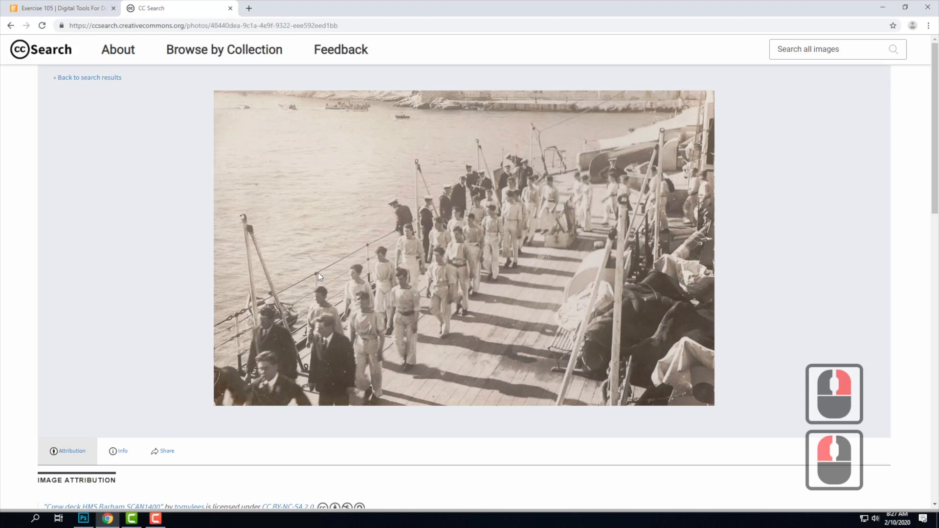
right_click(412, 257)
click(440, 275)
- Review the attribution code and the related images below the crew photo, and return to the photo
scroll(489, 269, down, 4)
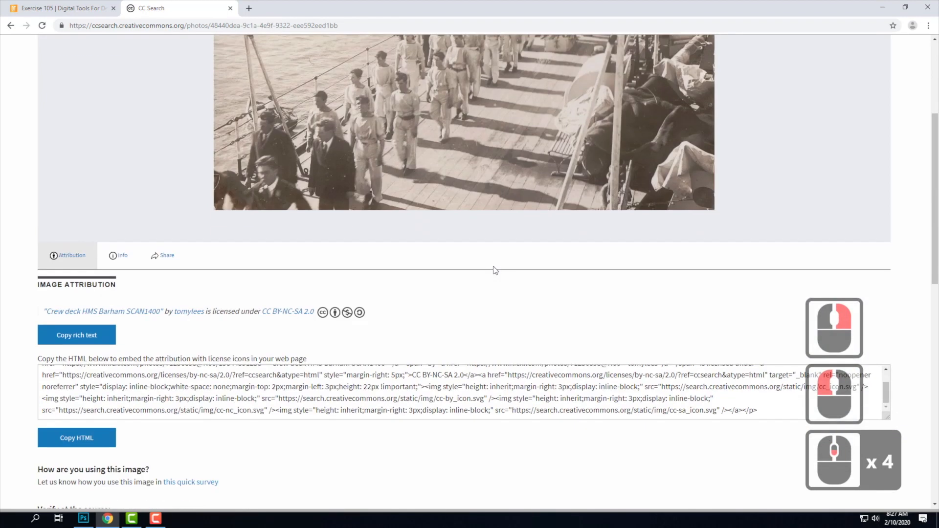
scroll(494, 270, down, 5)
scroll(493, 271, down, 1)
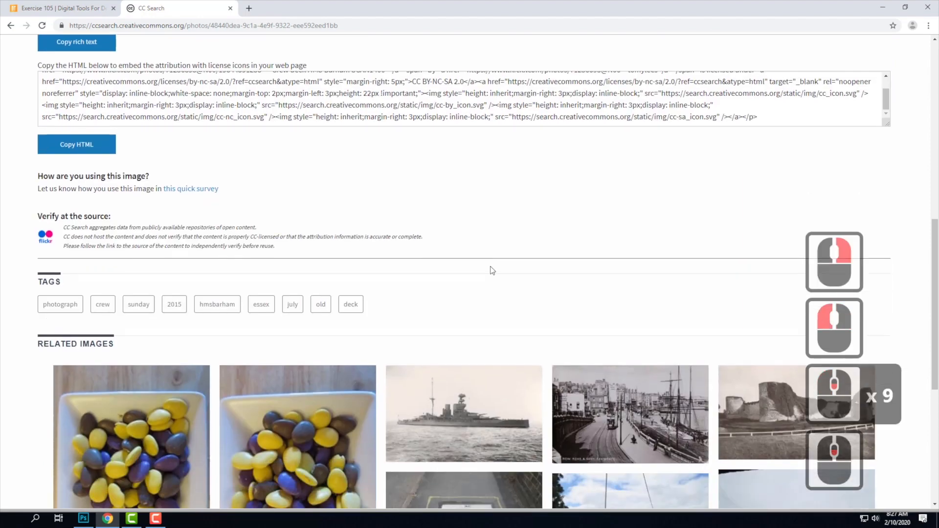
scroll(492, 270, down, 10)
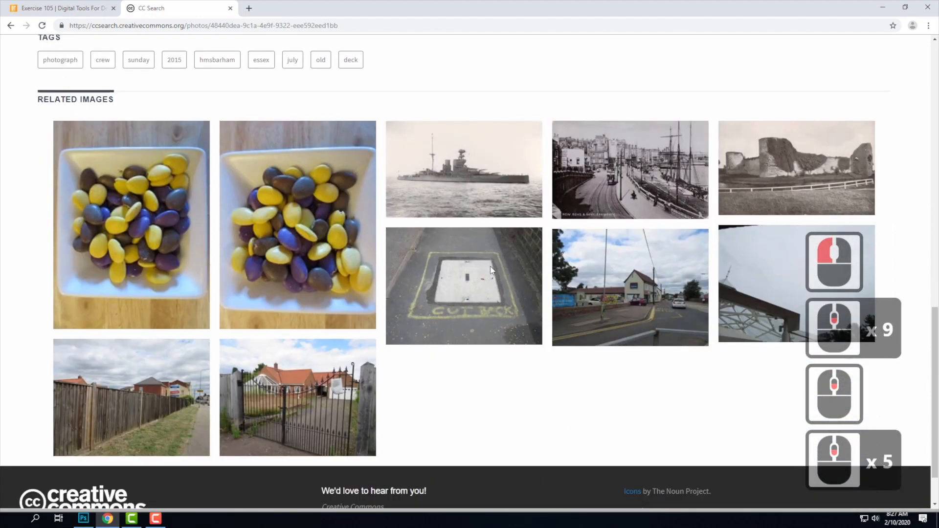
scroll(491, 270, up, 18)
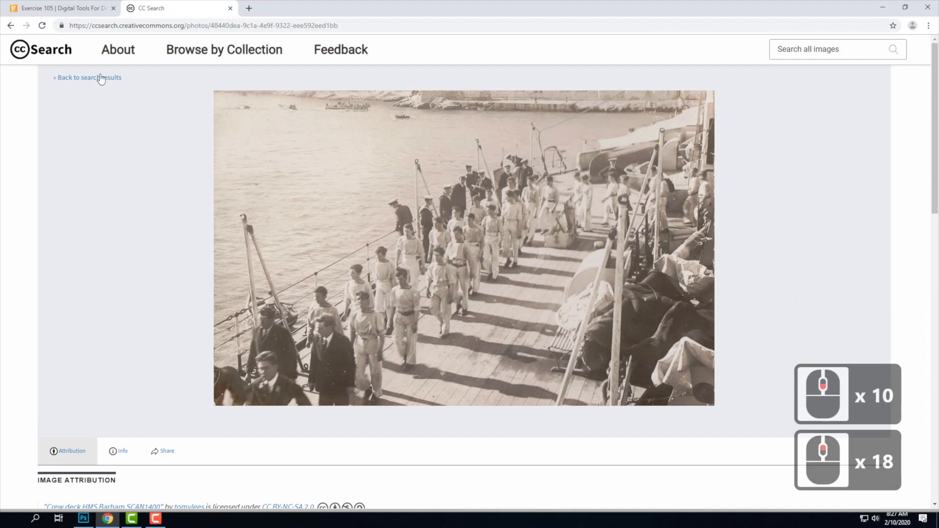
click(372, 268)
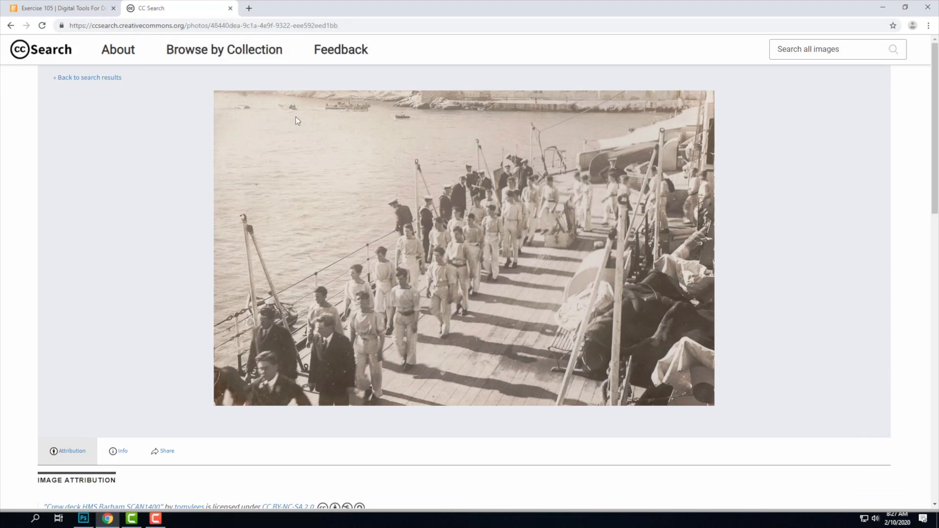
- Open images.google.com in a new browser tab and search for "old photograph"
click(251, 8)
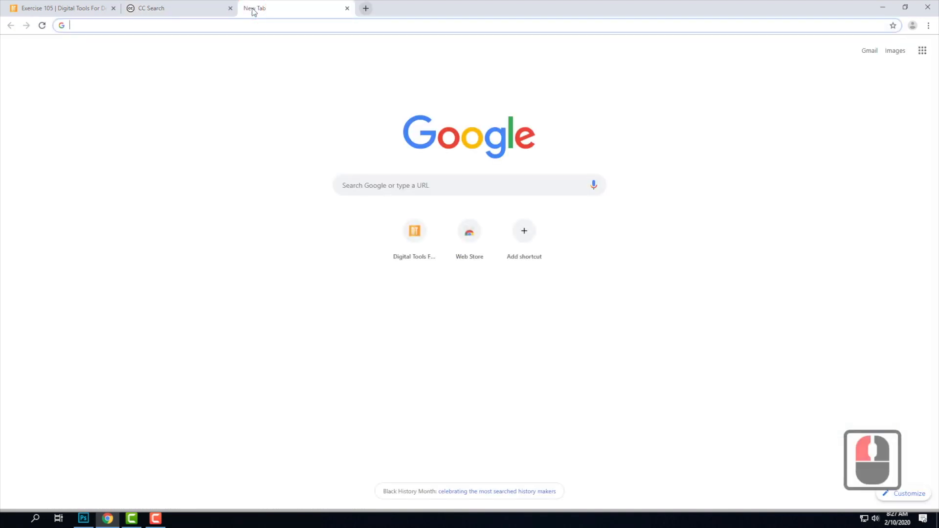
text(i)
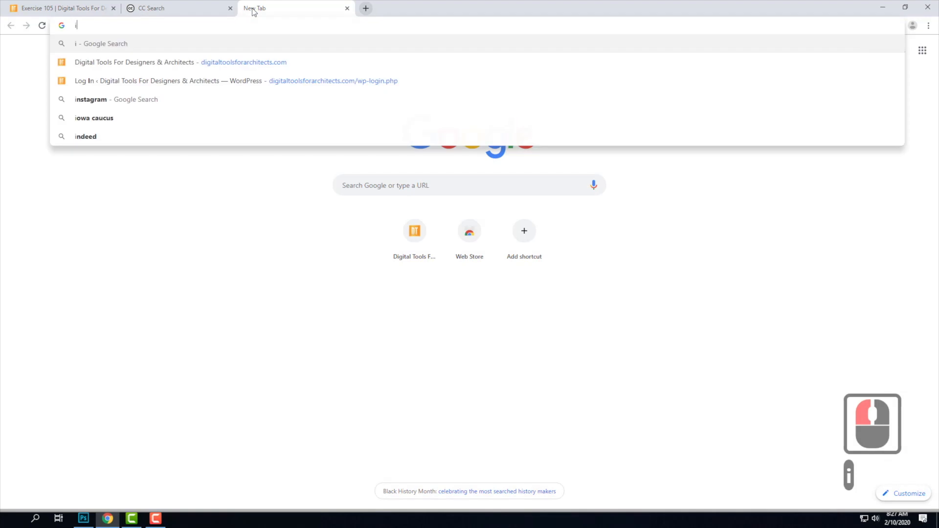
text(mages.google.com)
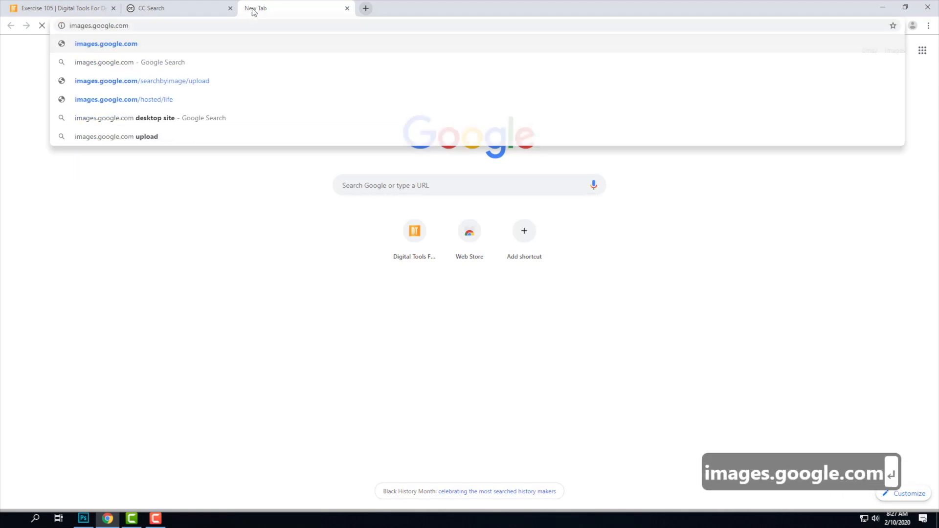
key(Return)
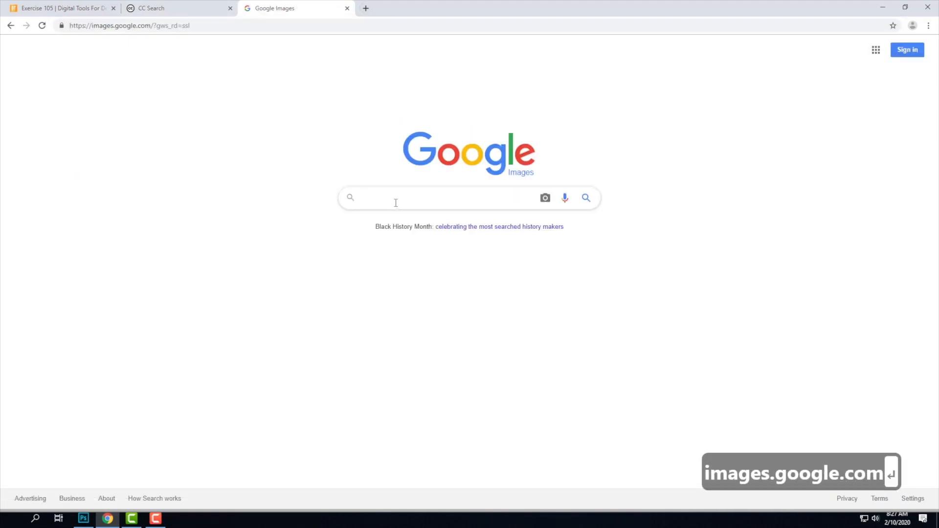
text(old p)
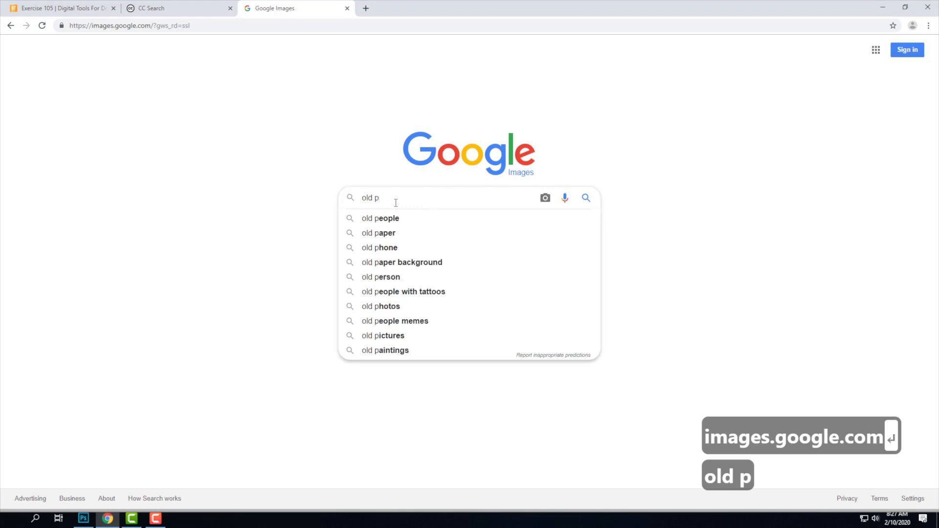
text(hotograph)
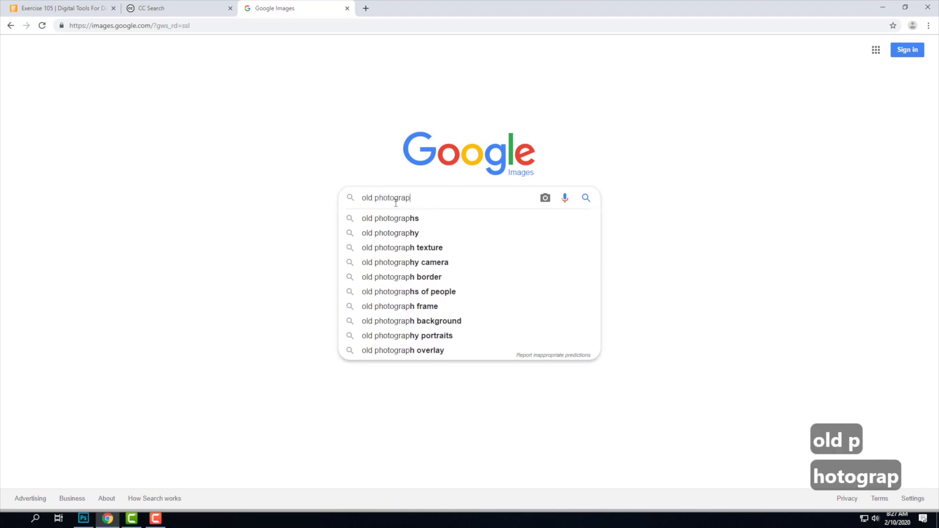
key(Return)
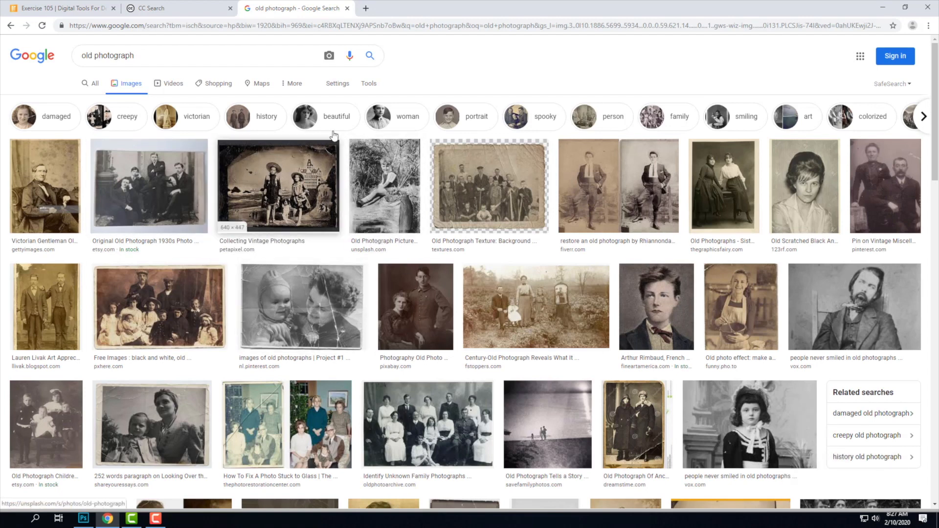
- Filter the image results by usage rights to Labeled for reuse with modification and browse the filtered photographs
click(369, 84)
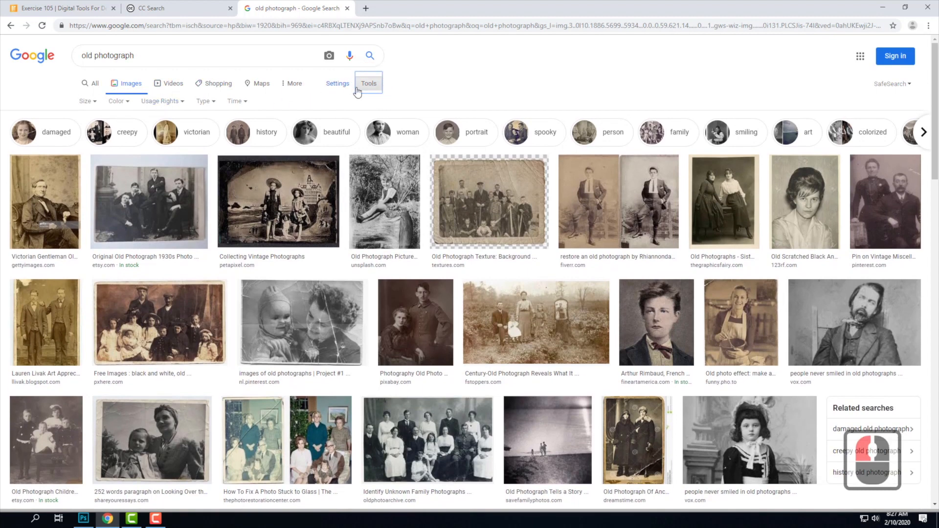
click(175, 103)
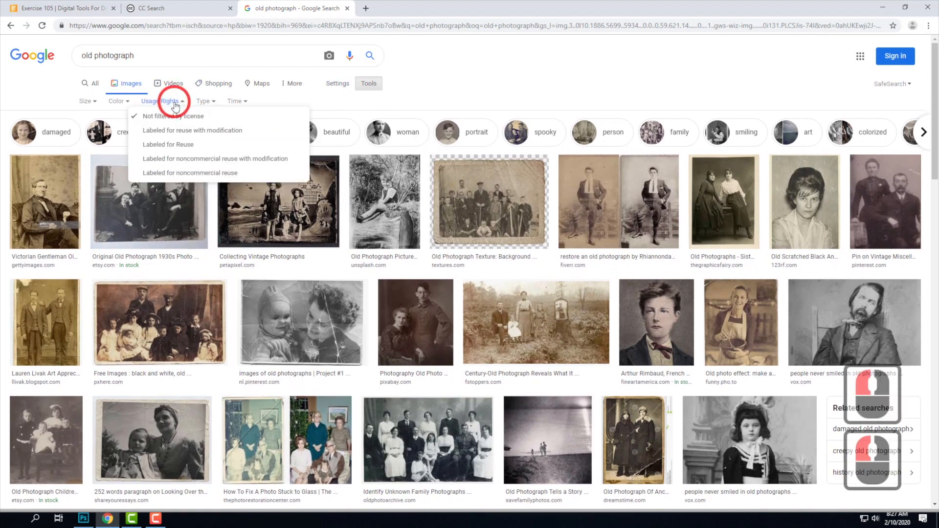
click(202, 137)
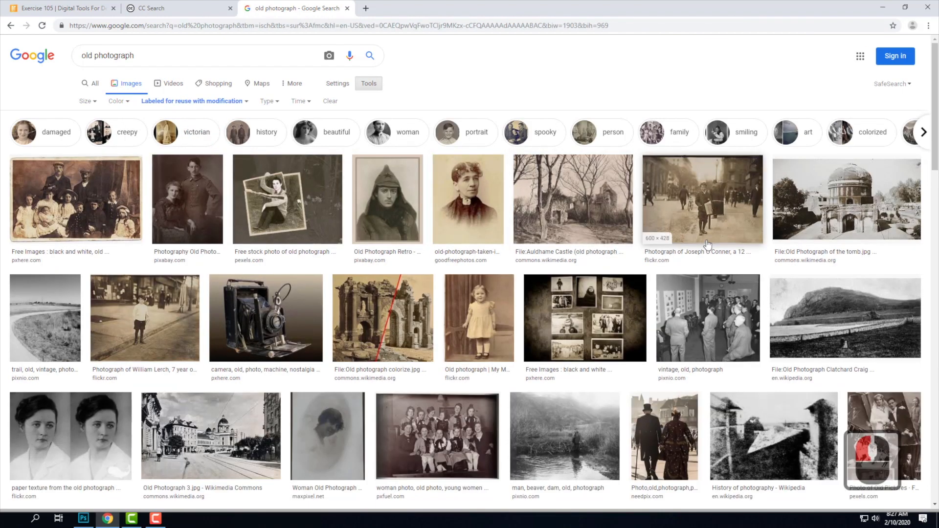
scroll(707, 244, down, 10)
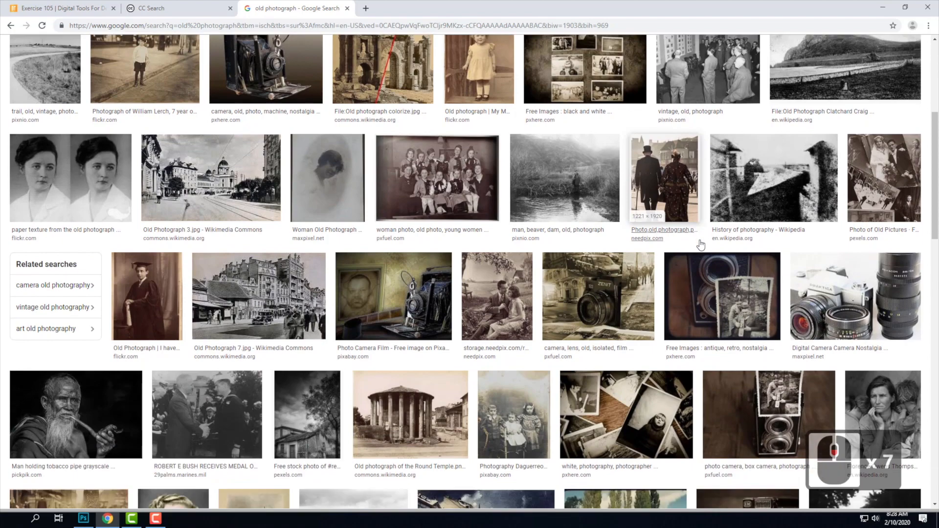
scroll(701, 244, down, 9)
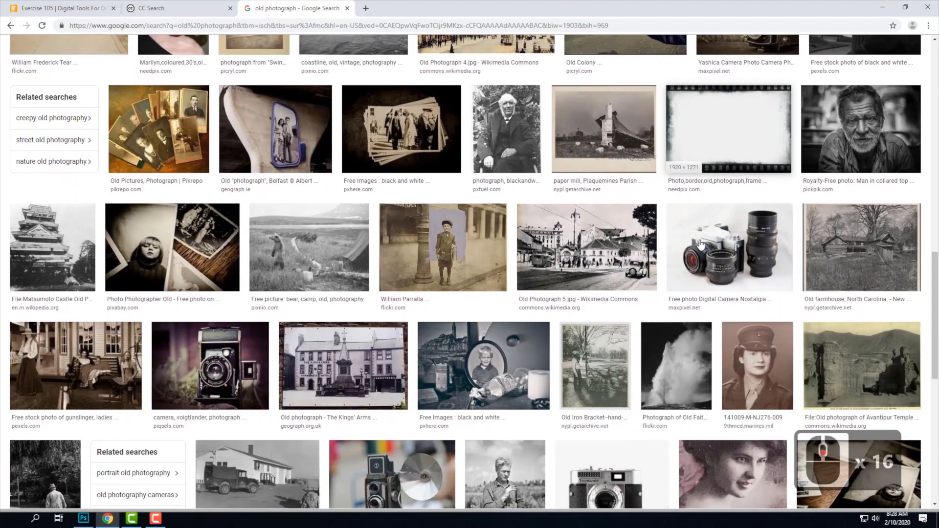
- Look further through the filtered results for a faded old photograph and preview the Empire of Brazil image
scroll(700, 245, down, 5)
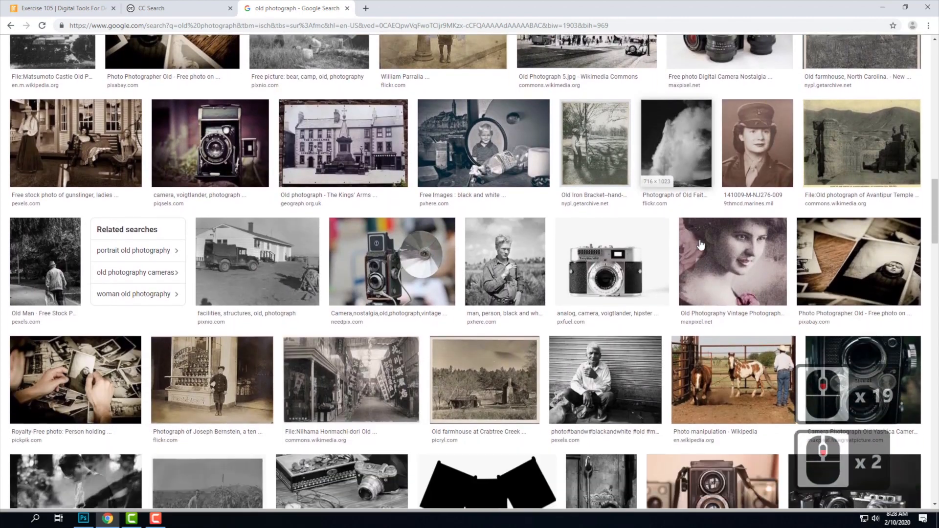
scroll(701, 245, down, 9)
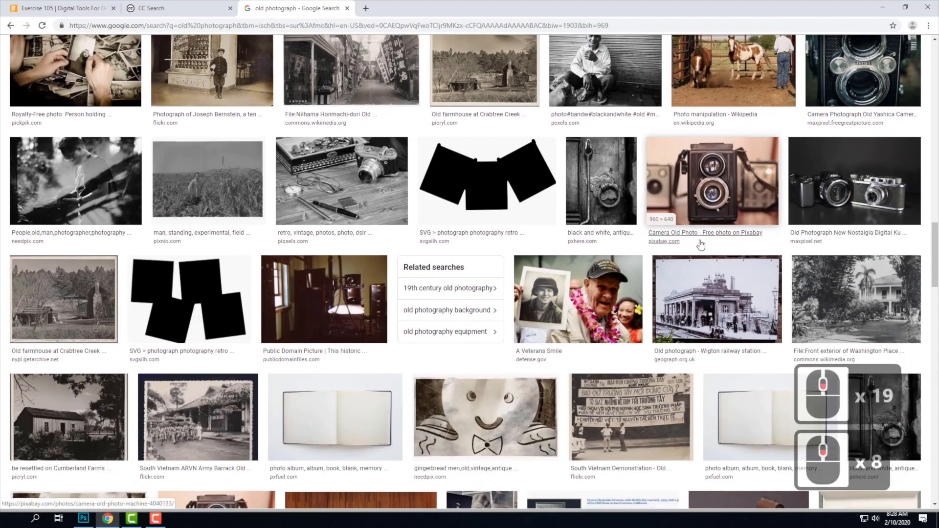
scroll(699, 244, down, 7)
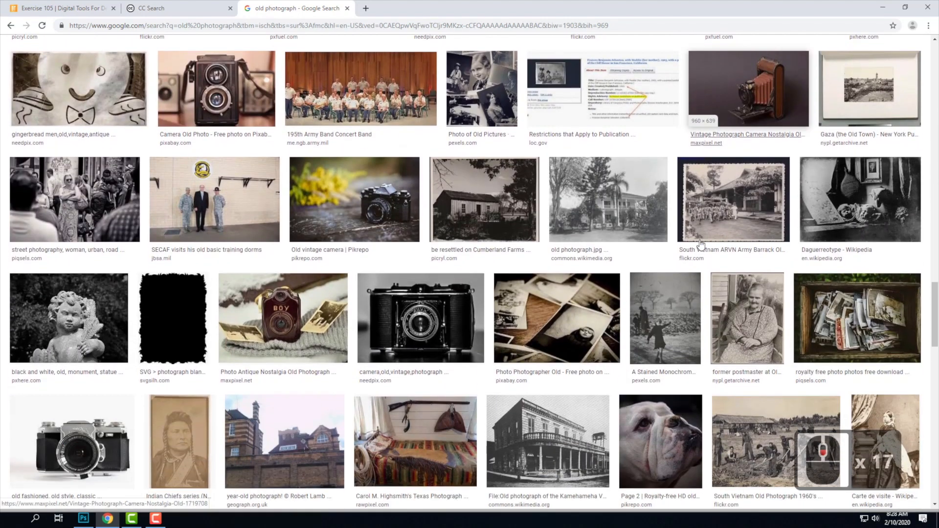
scroll(701, 244, down, 11)
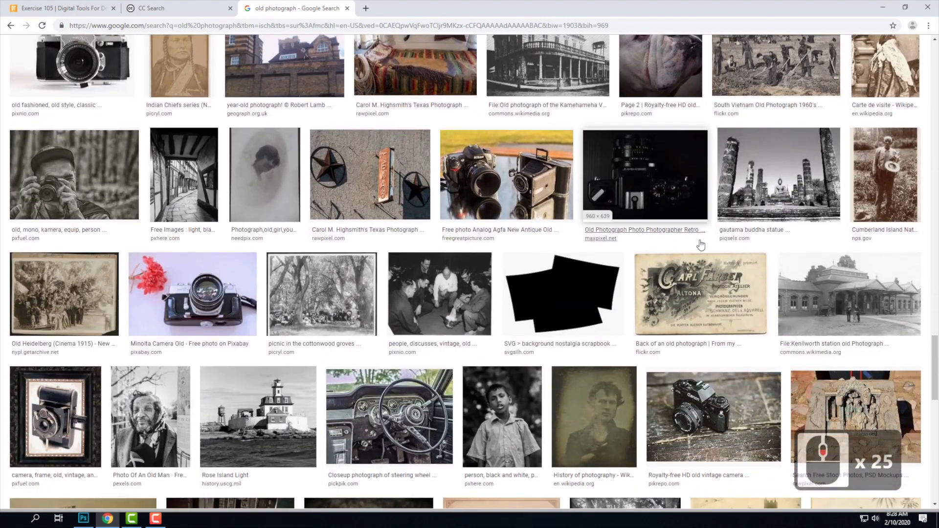
scroll(701, 244, down, 12)
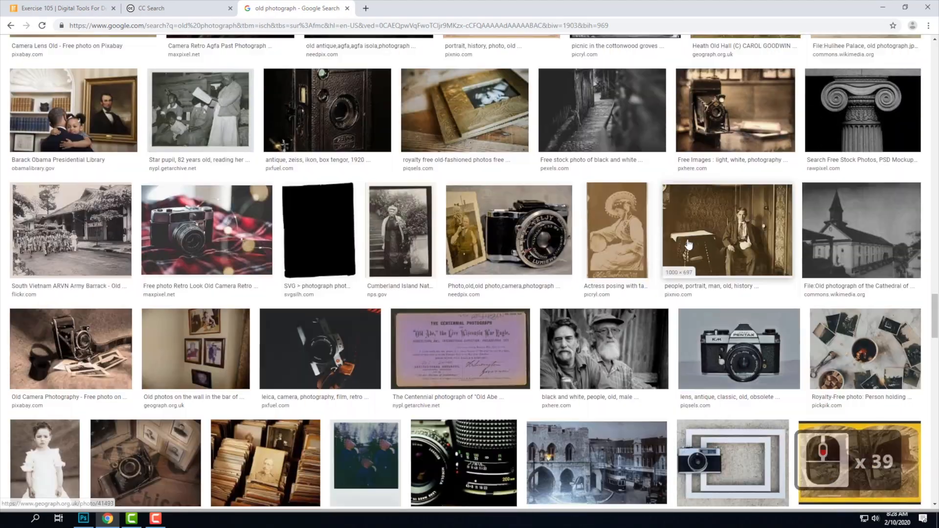
scroll(689, 244, down, 3)
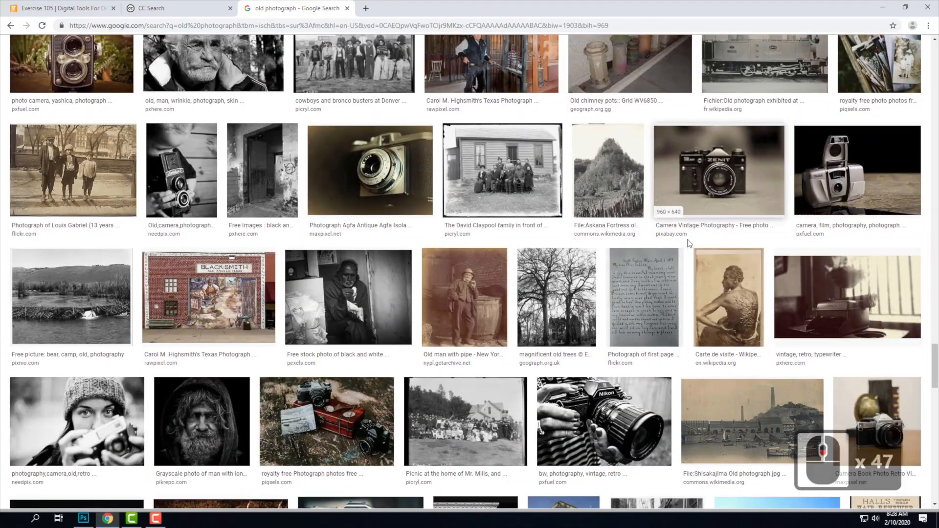
scroll(689, 243, down, 9)
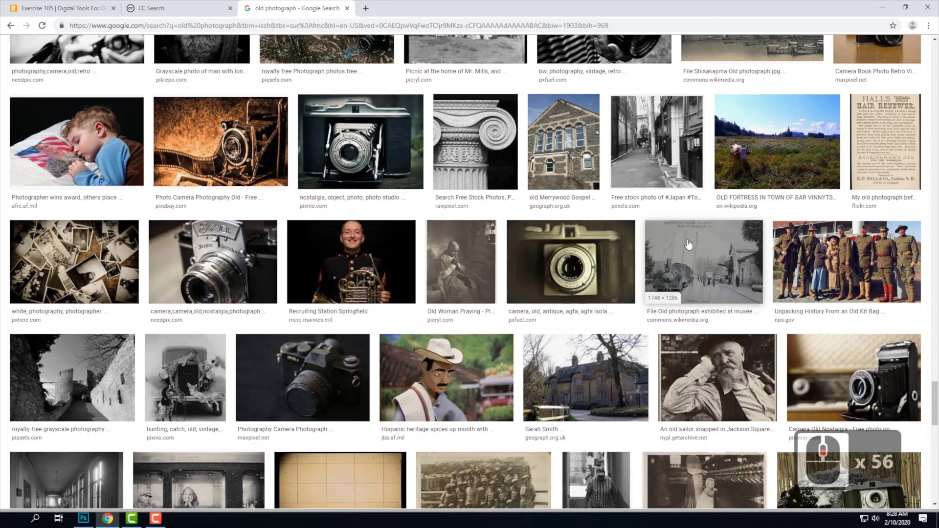
scroll(689, 245, down, 1)
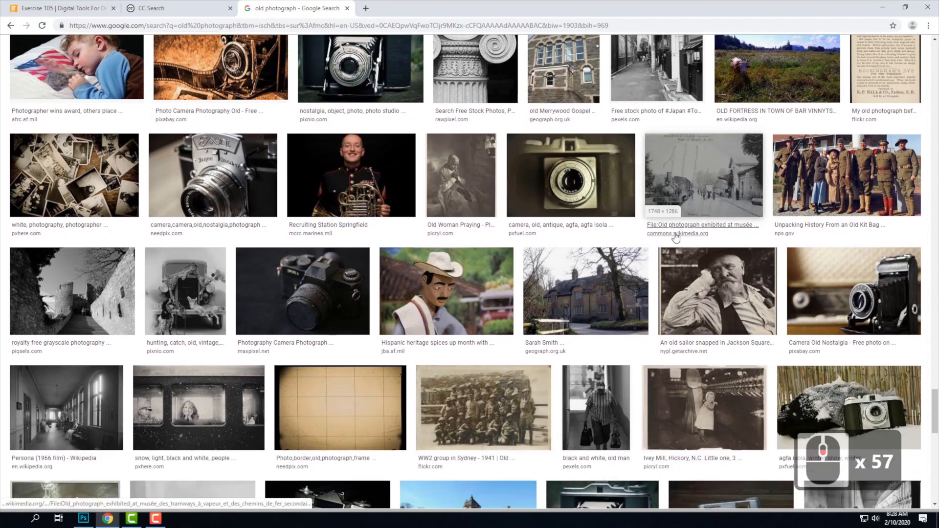
scroll(680, 238, down, 4)
scroll(651, 221, down, 4)
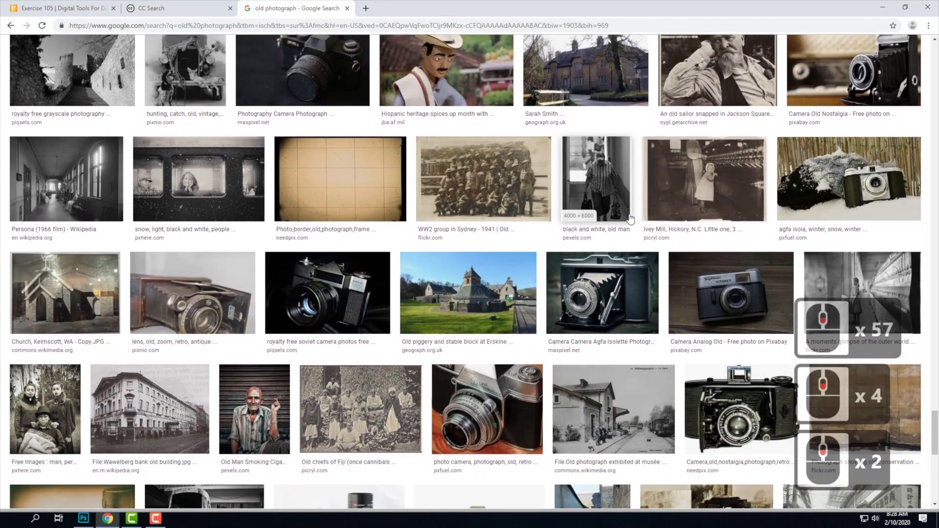
scroll(626, 217, down, 3)
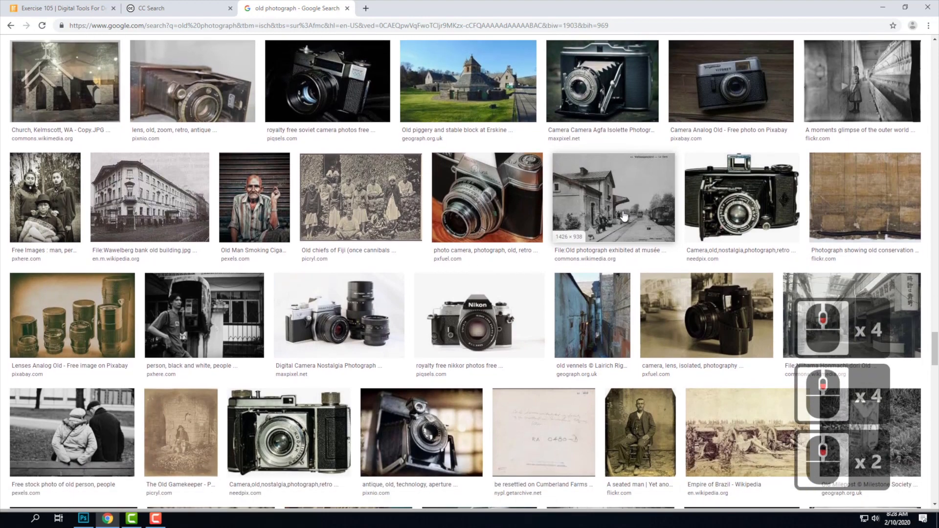
scroll(624, 216, down, 2)
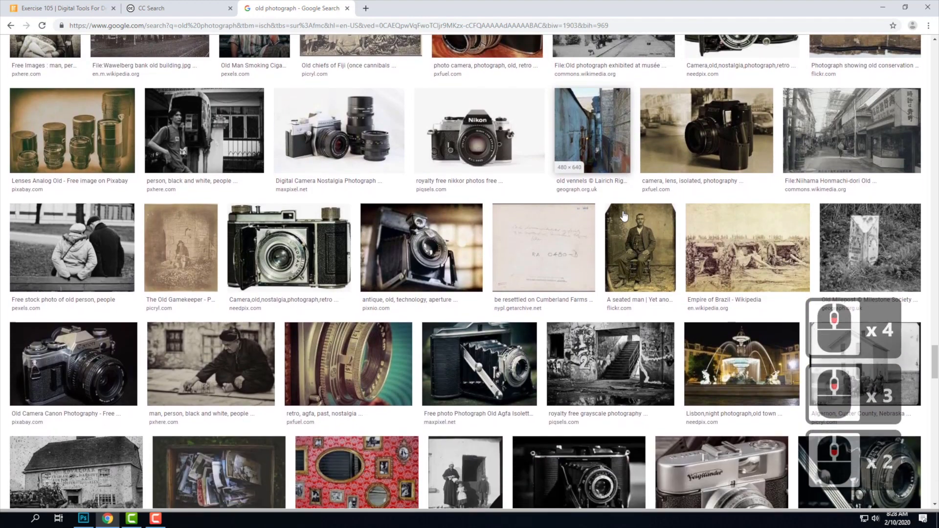
click(758, 233)
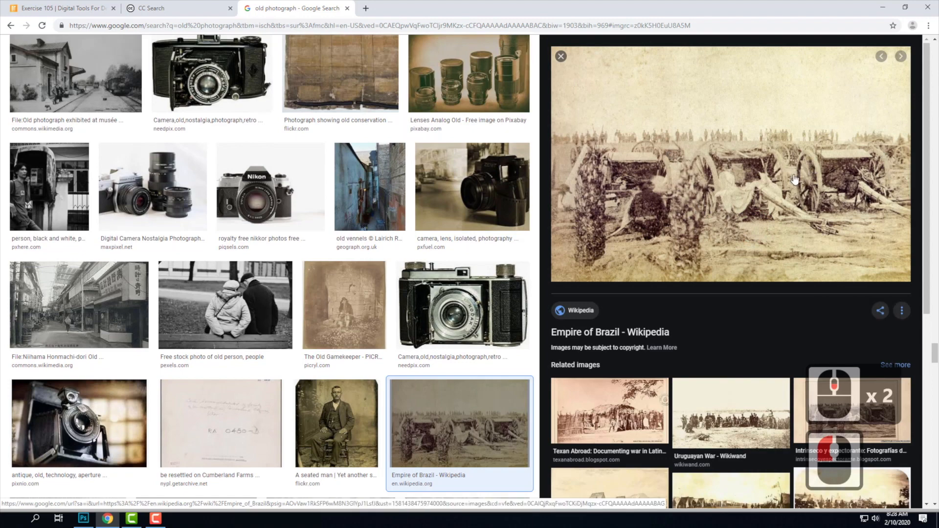
- Continue through the image results, preview the black-and-white South Loup River photograph, and open its source page on Picryl
scroll(748, 195, down, 4)
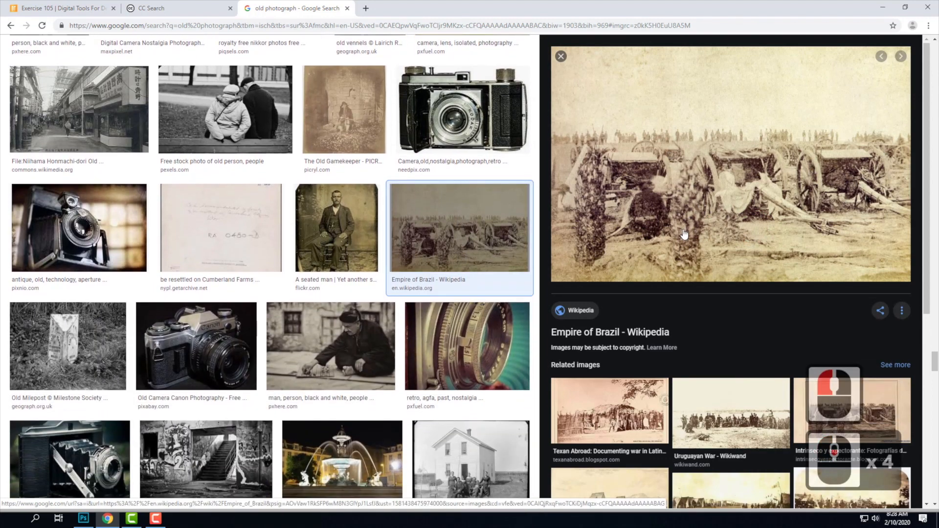
scroll(417, 309, down, 11)
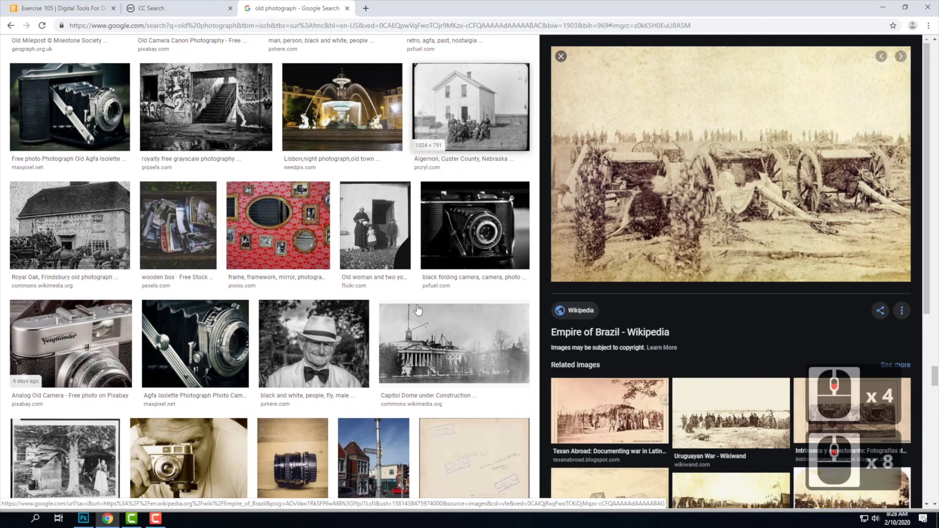
scroll(417, 309, down, 1)
scroll(417, 309, down, 8)
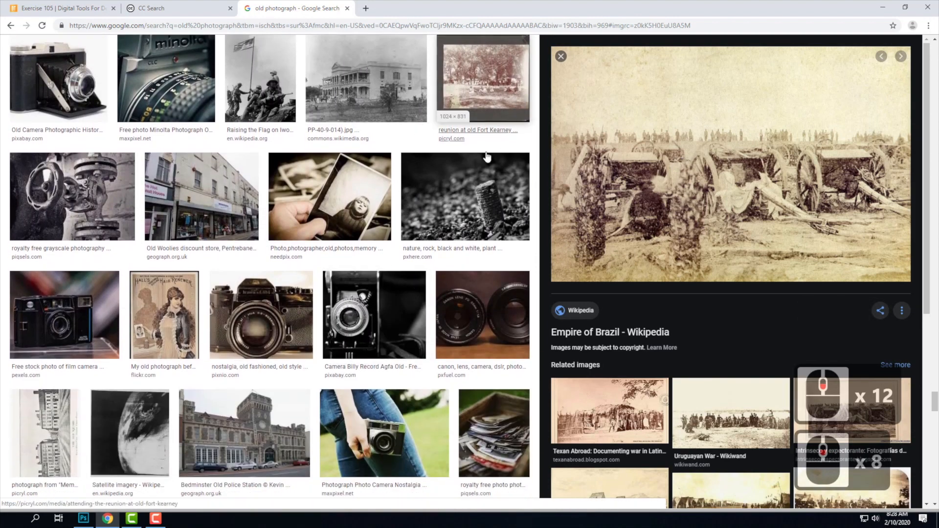
scroll(456, 210, down, 10)
scroll(456, 209, down, 11)
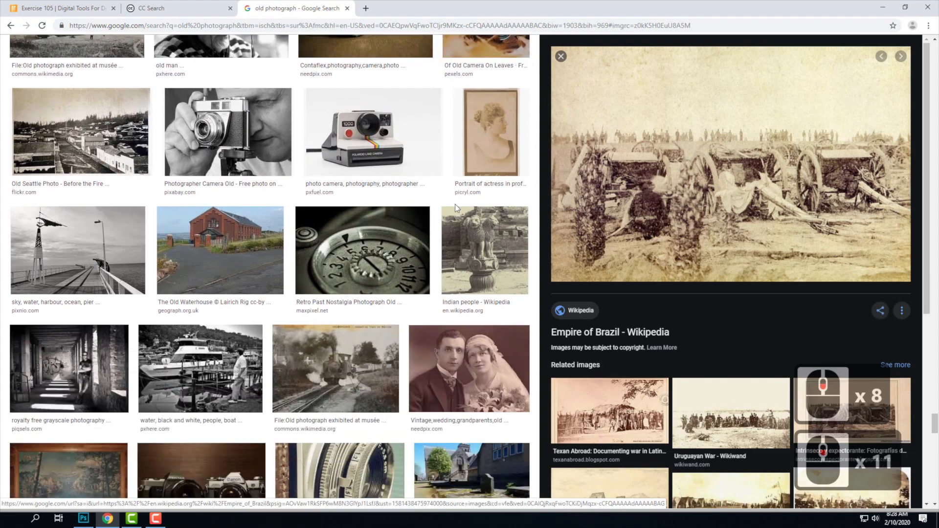
scroll(456, 209, down, 4)
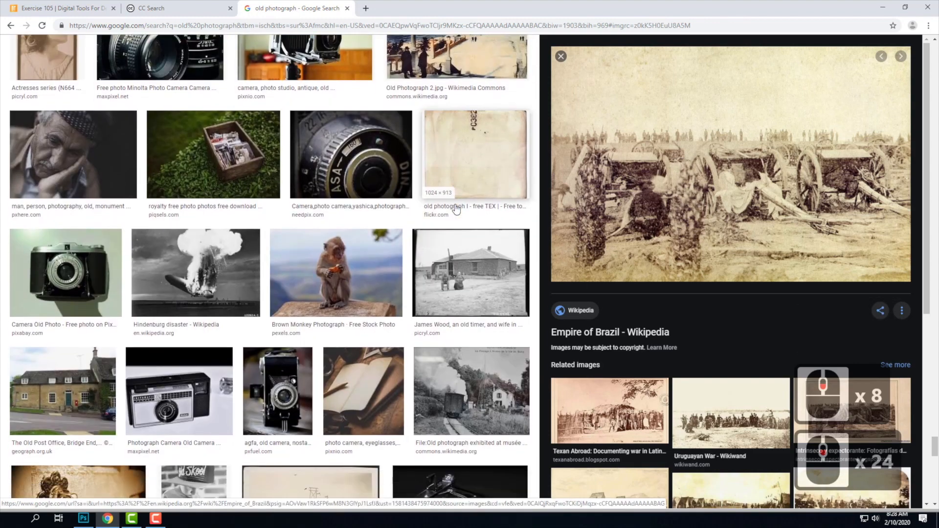
scroll(456, 210, down, 7)
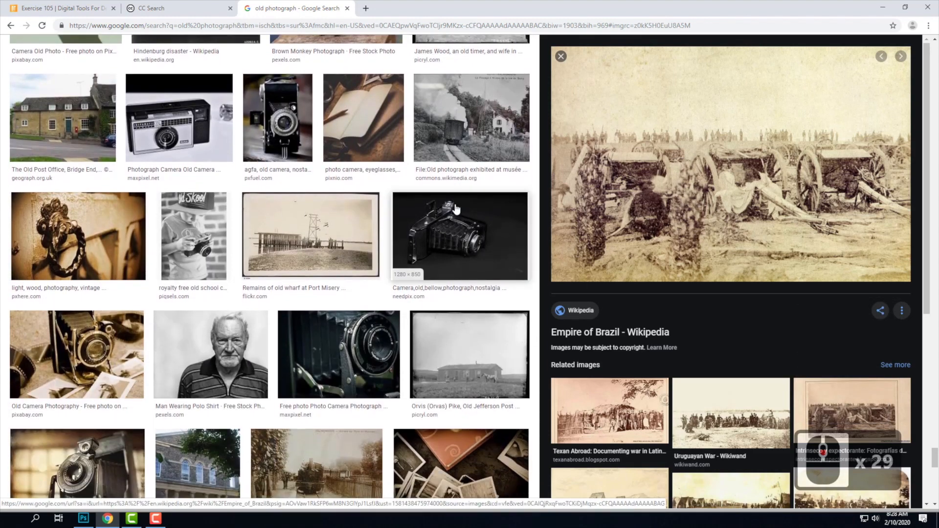
scroll(455, 209, down, 3)
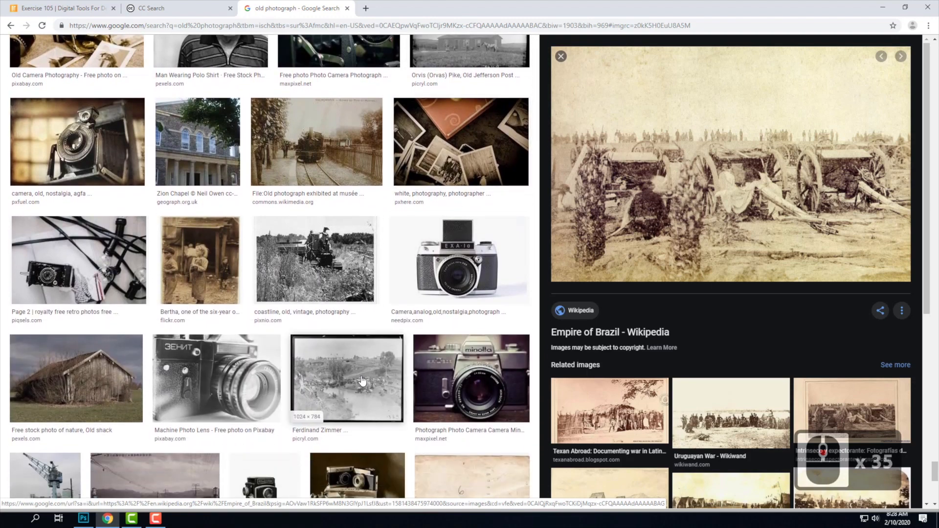
click(362, 381)
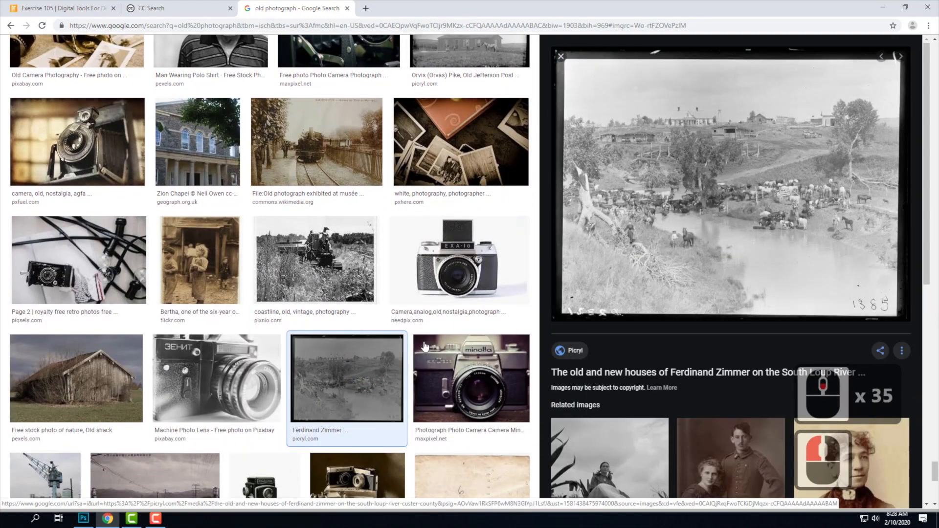
click(710, 201)
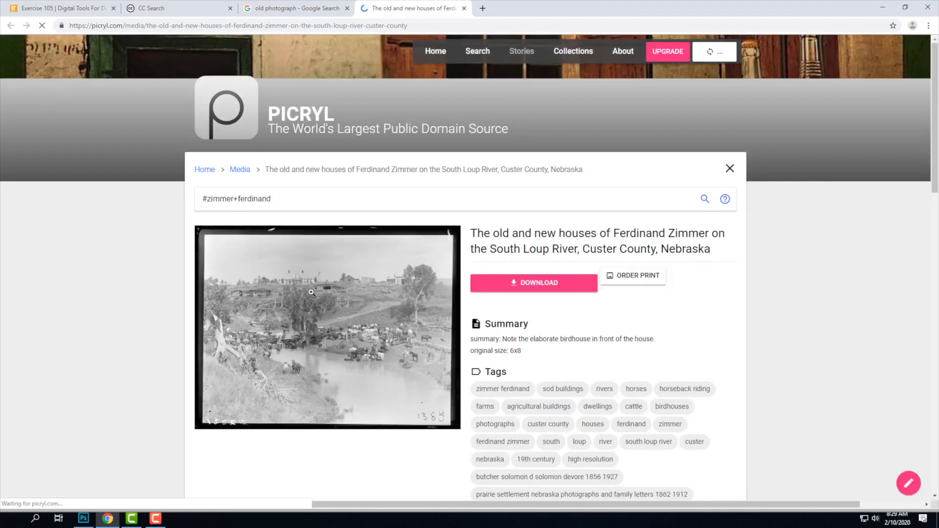
- Try to download the South Loup River photograph at its original 3000x2296 size and review the donation page
click(311, 292)
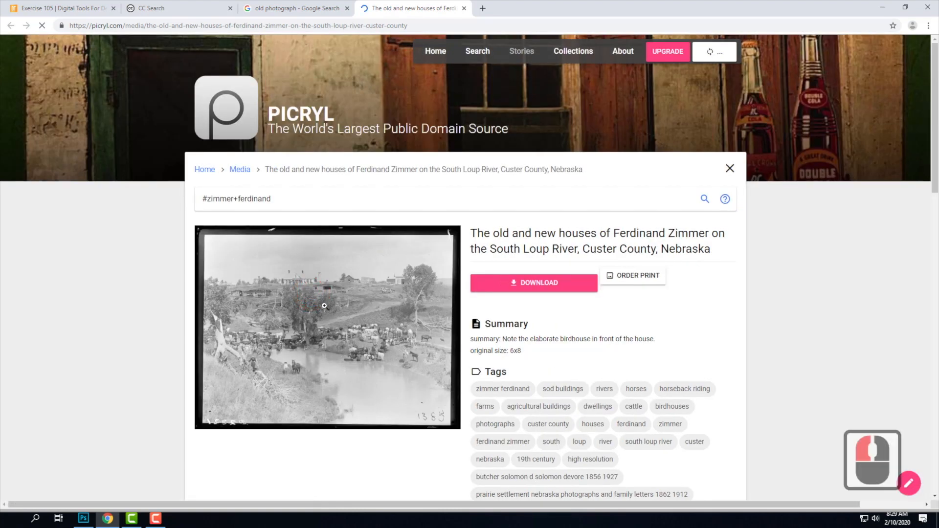
click(535, 288)
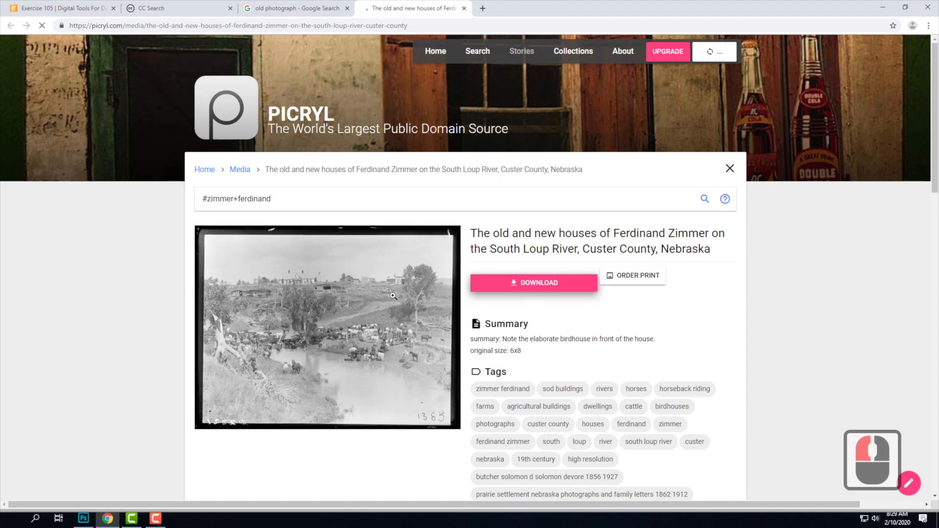
click(544, 273)
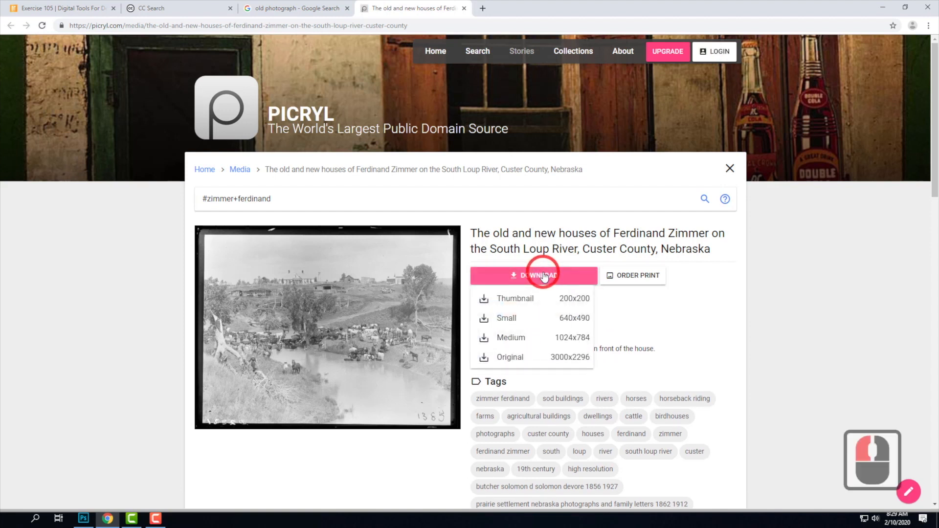
click(510, 357)
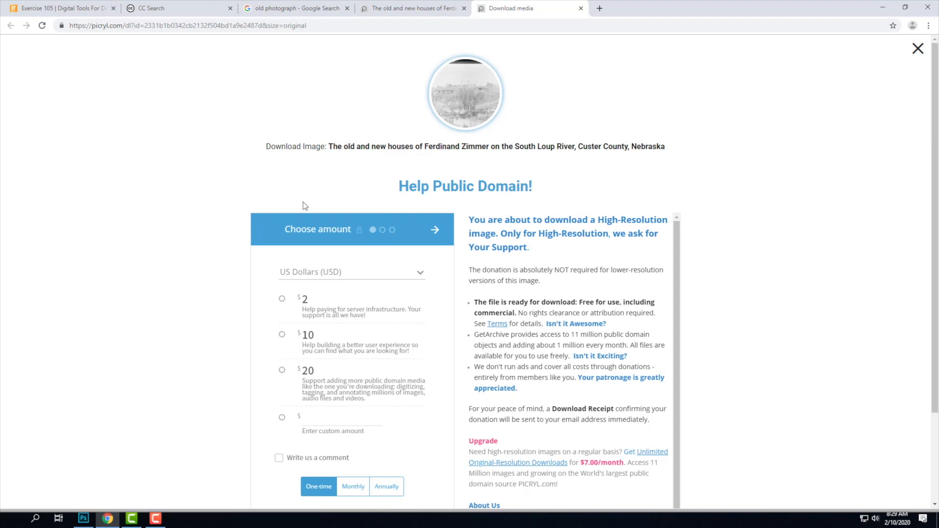
scroll(305, 205, down, 1)
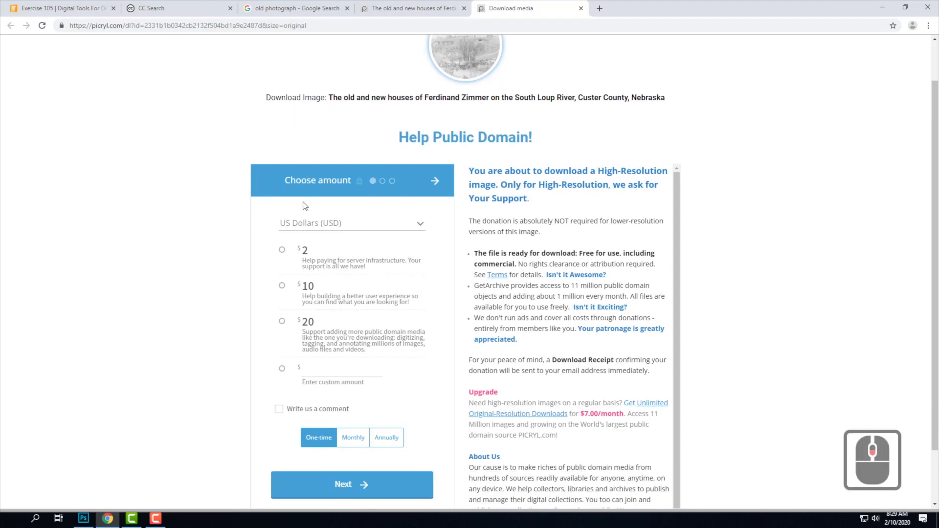
scroll(305, 205, down, 3)
scroll(655, 189, up, 4)
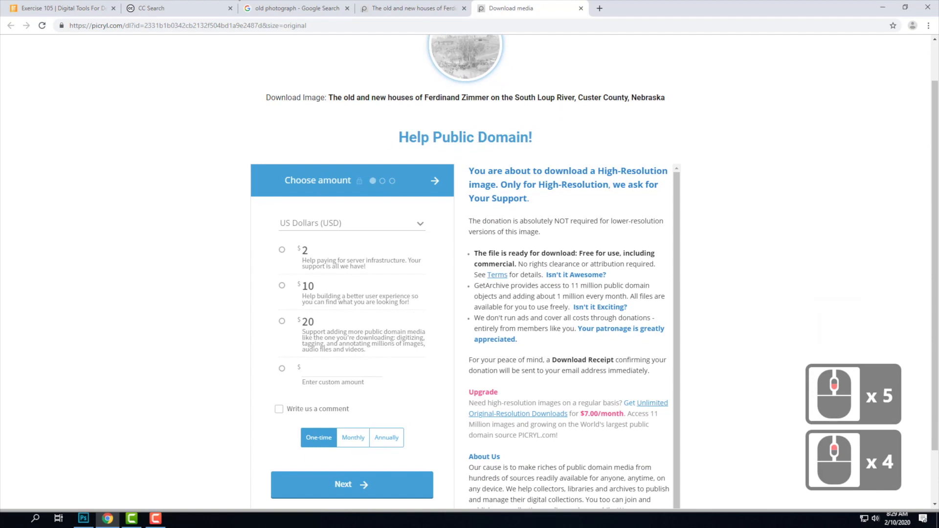
- Return to the CC Search page and try to save the crew deck photograph as an image file
click(194, 6)
click(441, 280)
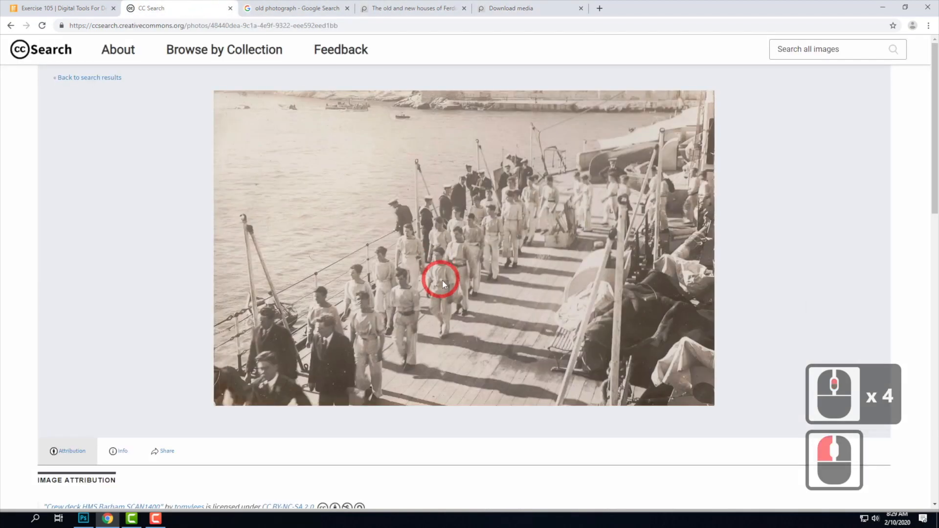
right_click(341, 264)
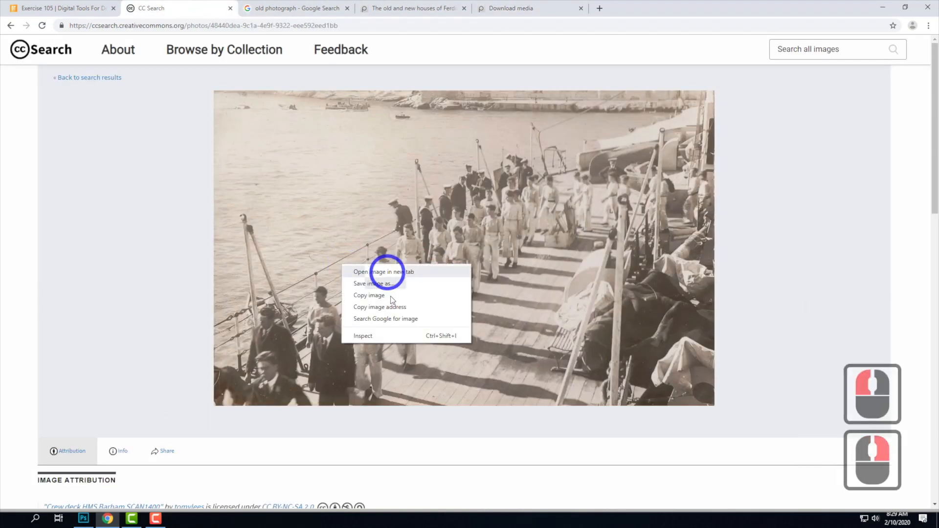
click(391, 285)
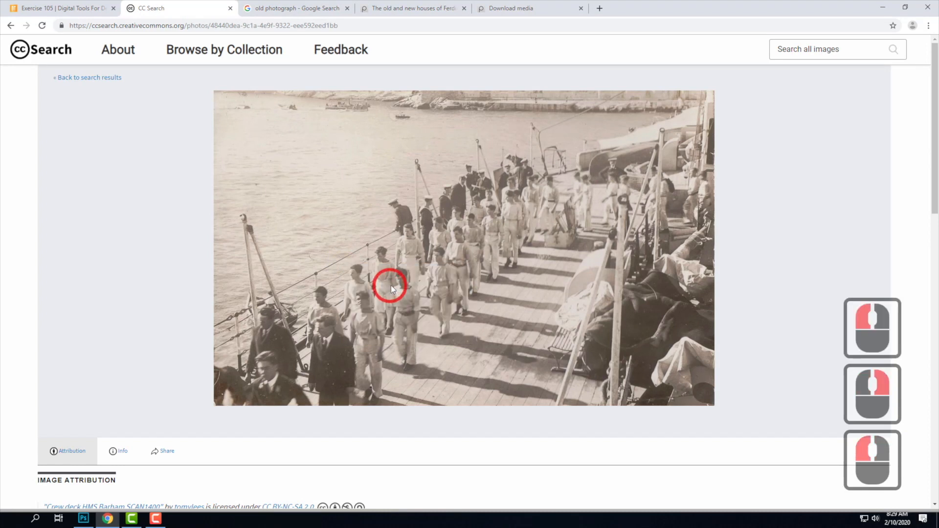
click(447, 262)
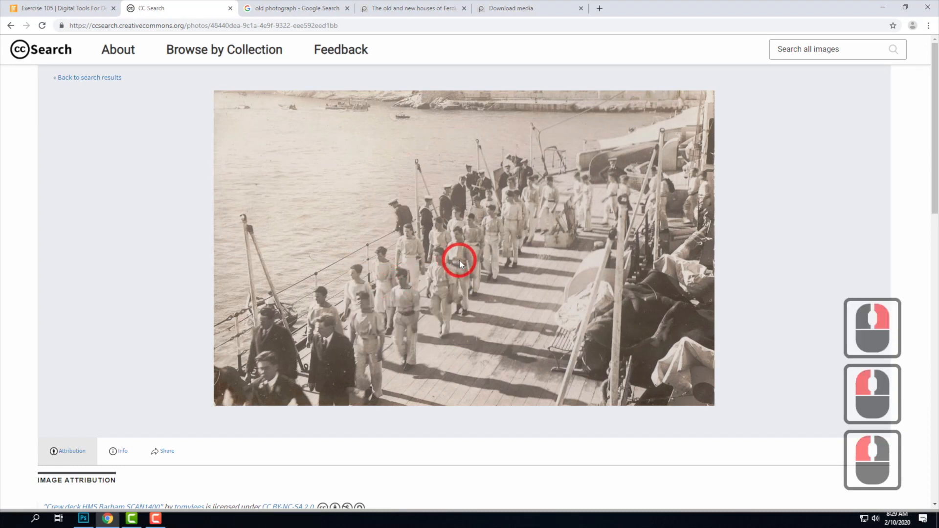
- Show the crew deck photo's image info, open its Flickr source page, and enlarge the photograph there
click(118, 453)
scroll(214, 411, down, 2)
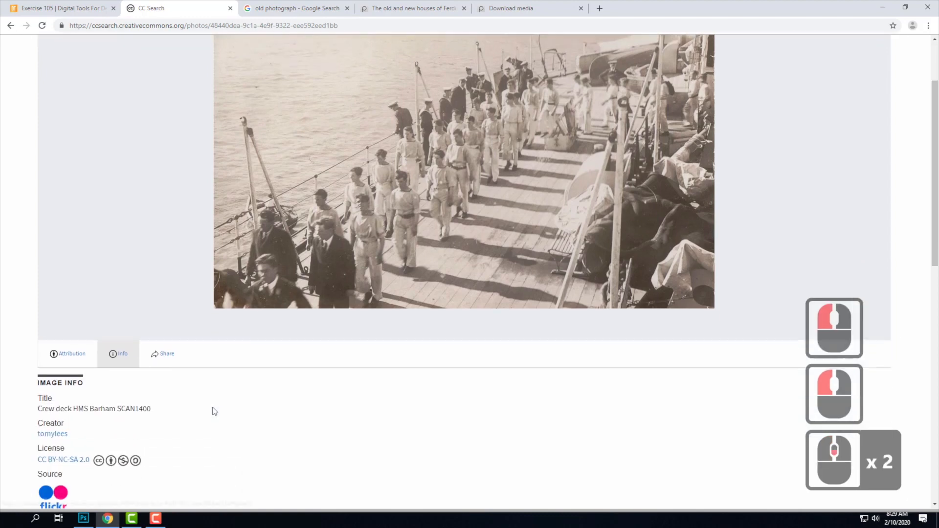
scroll(215, 409, down, 2)
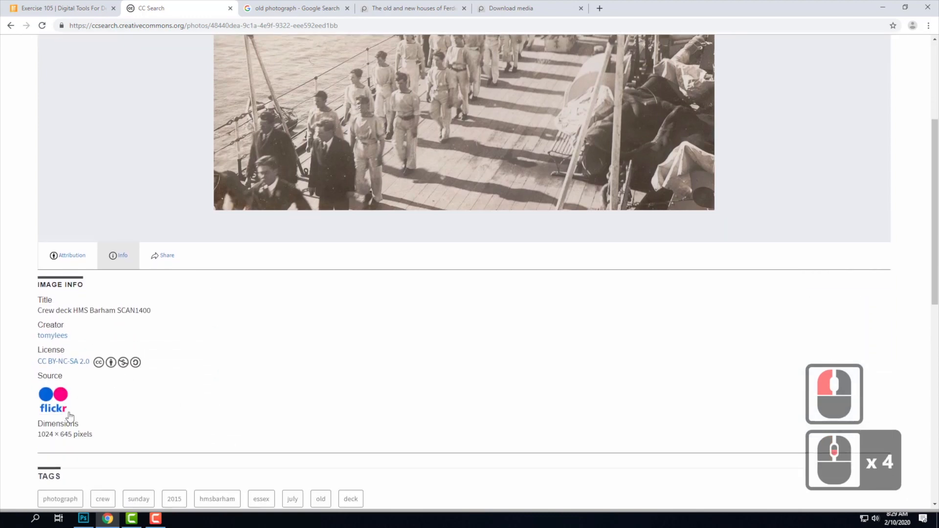
click(58, 395)
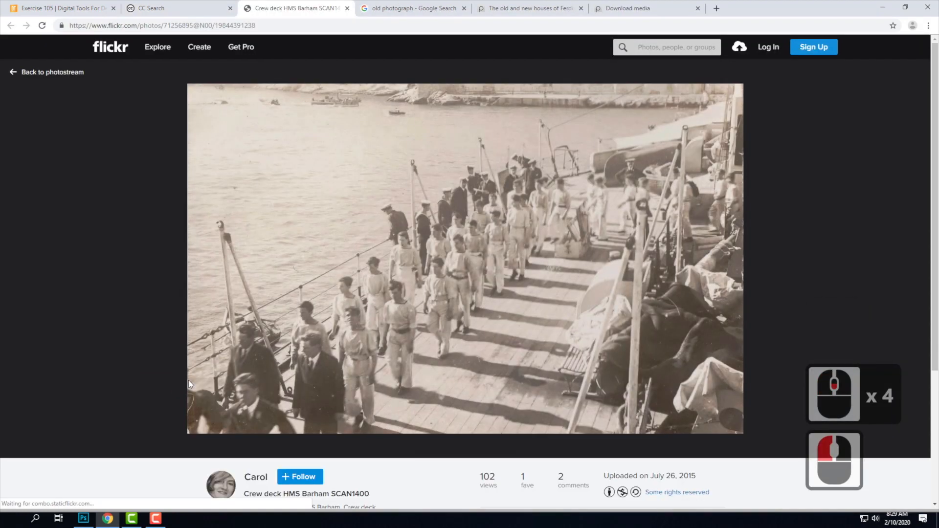
click(419, 235)
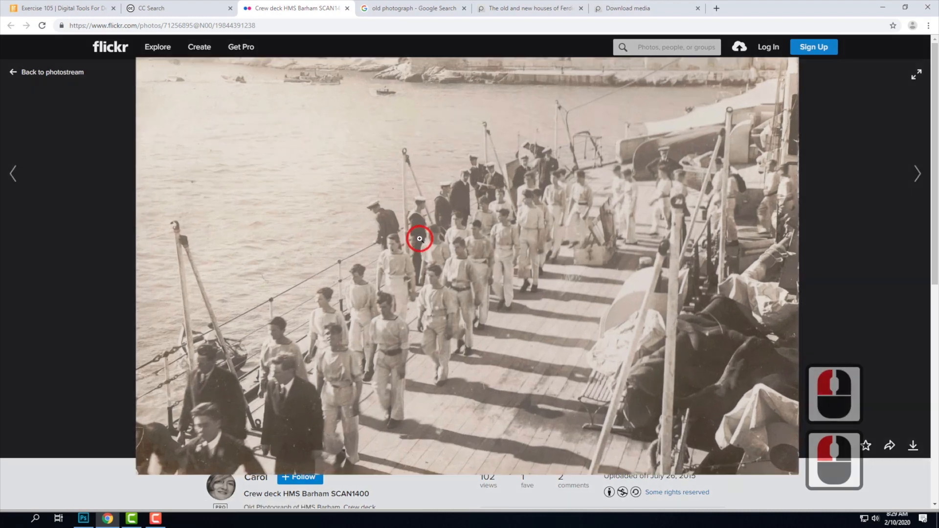
click(431, 228)
right_click(431, 228)
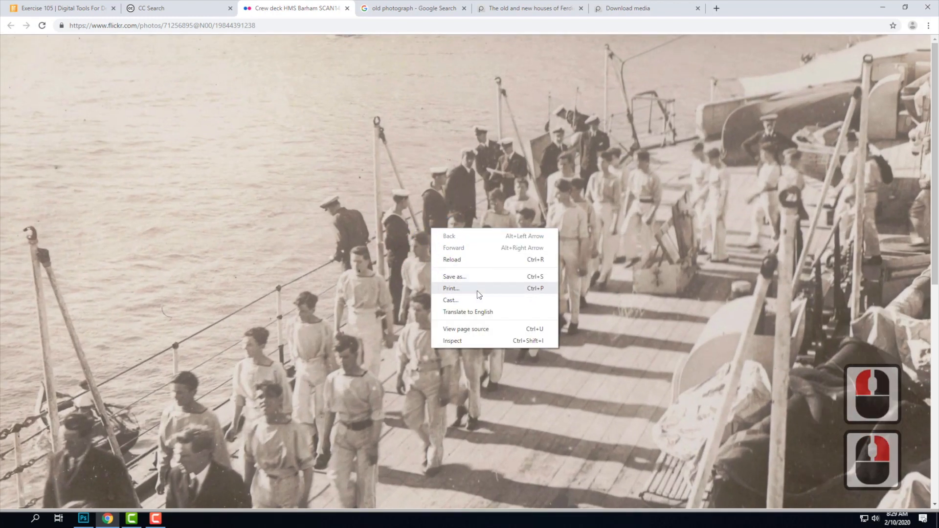
click(463, 278)
click(466, 277)
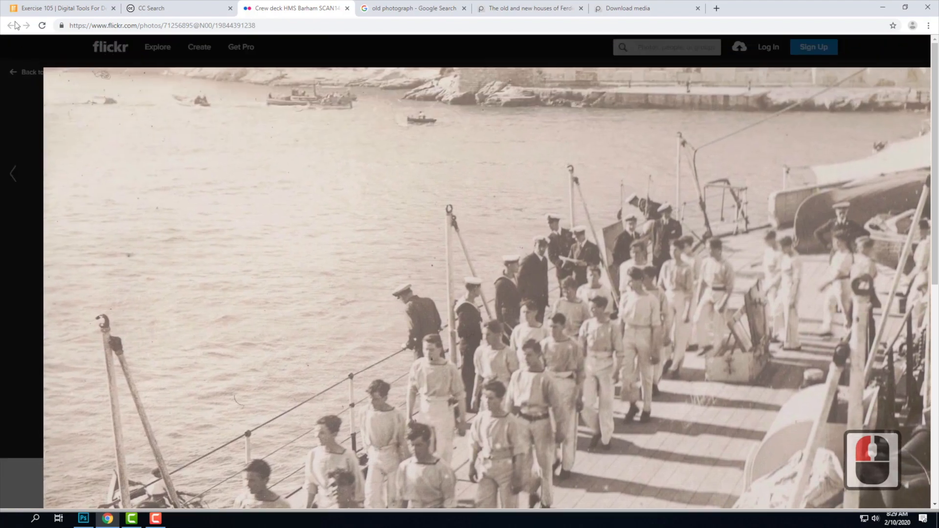
click(8, 24)
click(266, 79)
- Return the crew deck photograph to its normal view and download it from Flickr at the original 3245 × 2044 size
click(653, 239)
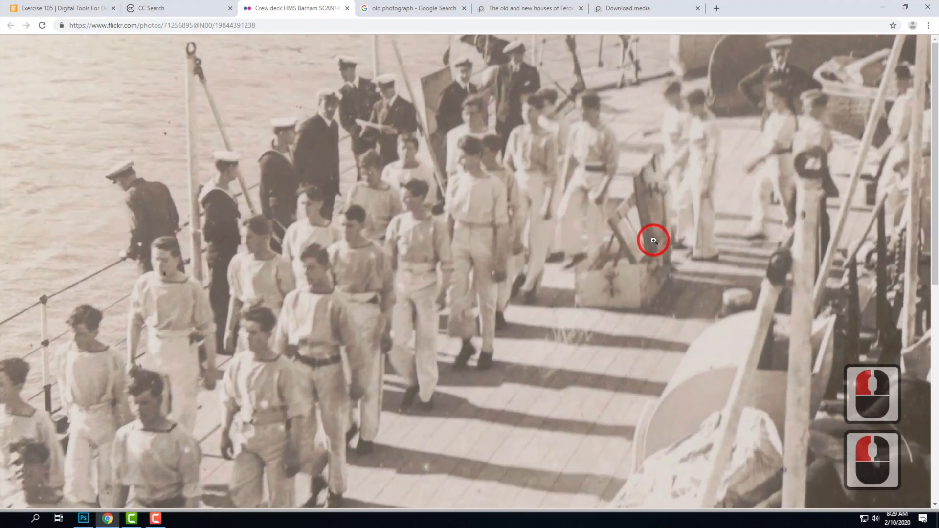
click(653, 238)
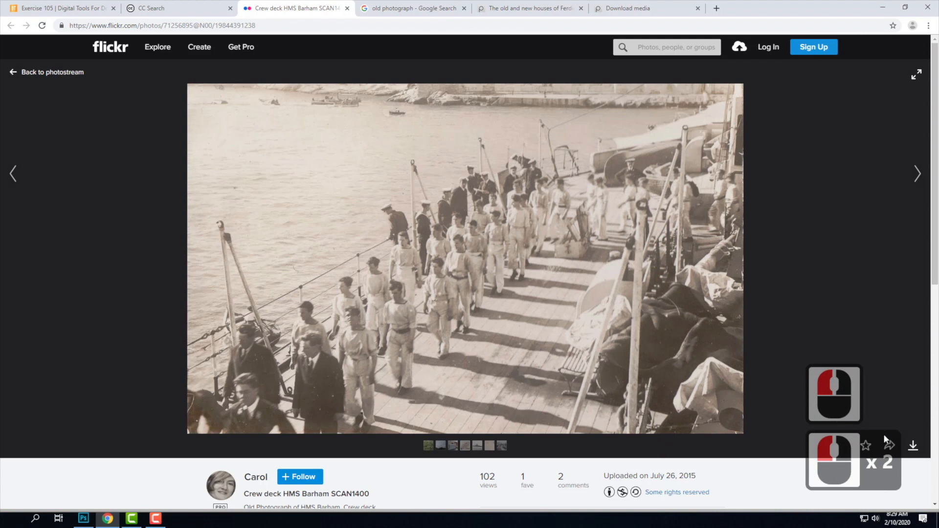
click(913, 446)
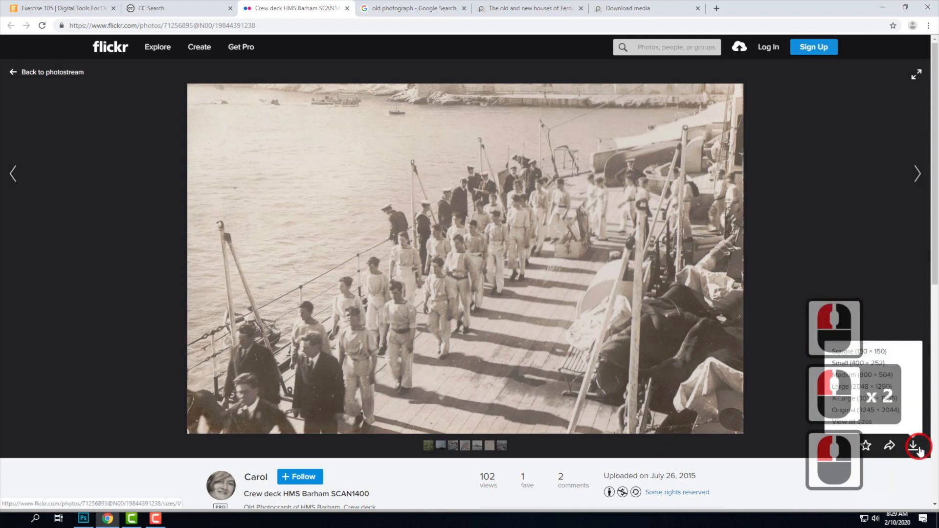
click(898, 410)
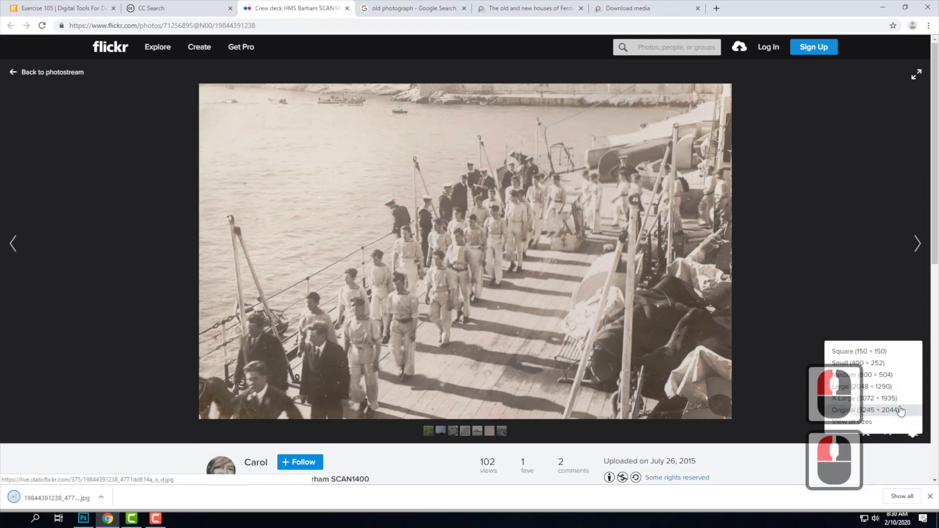
- Show the downloaded crew deck photo in its folder and open it with Adobe Photoshop CC 2019
click(101, 498)
click(129, 463)
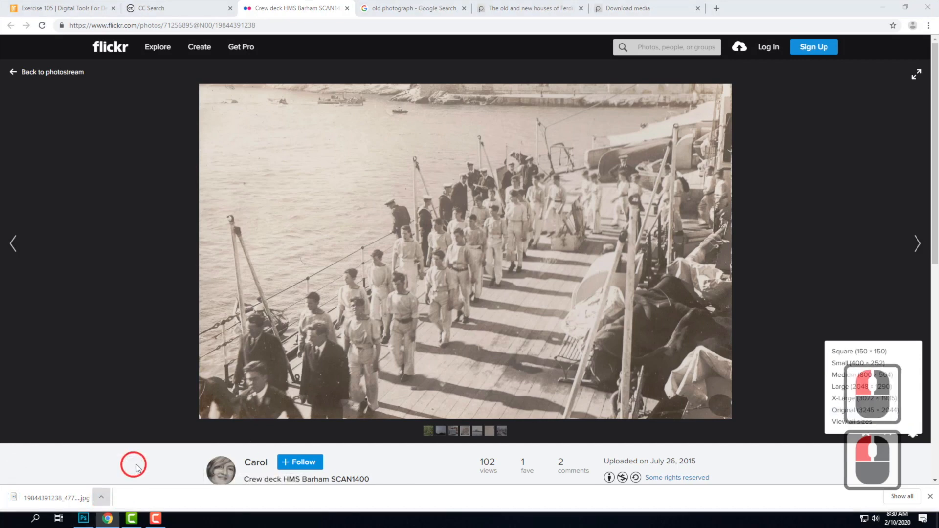
click(401, 231)
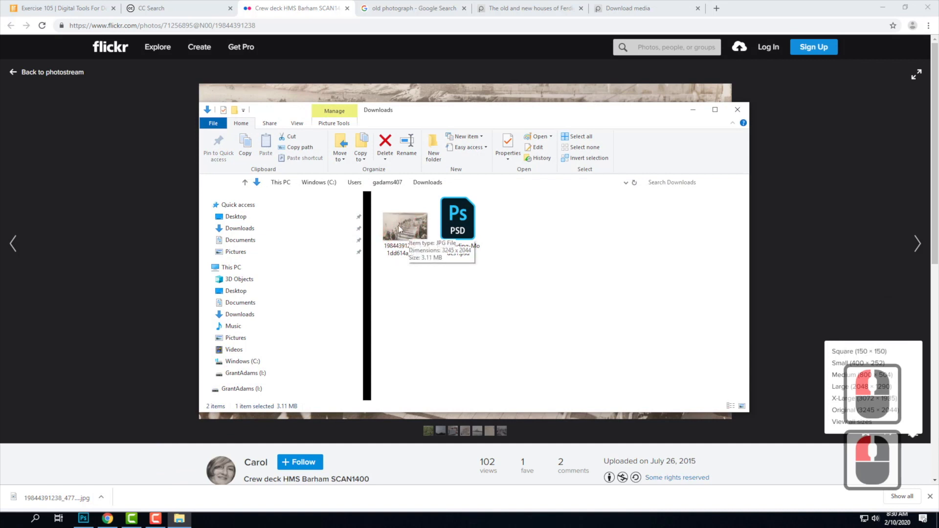
right_click(401, 223)
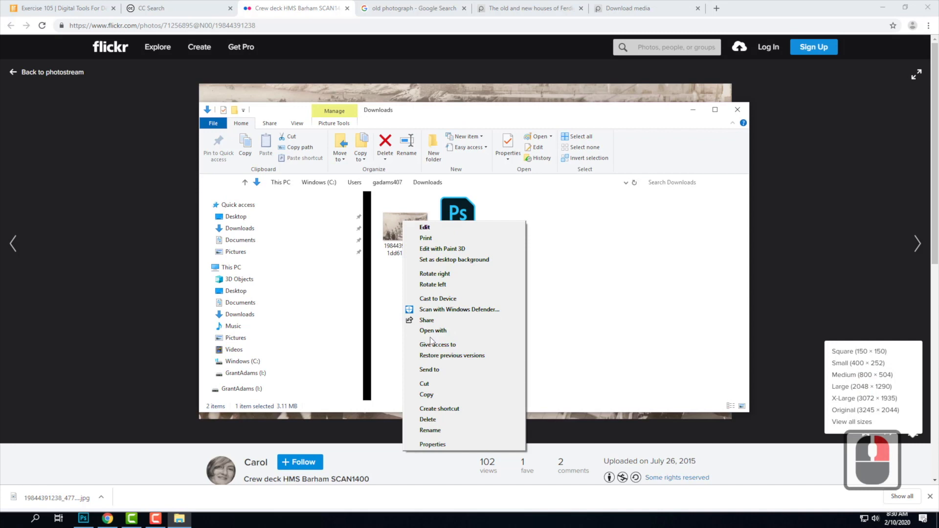
mouse_move(437, 333)
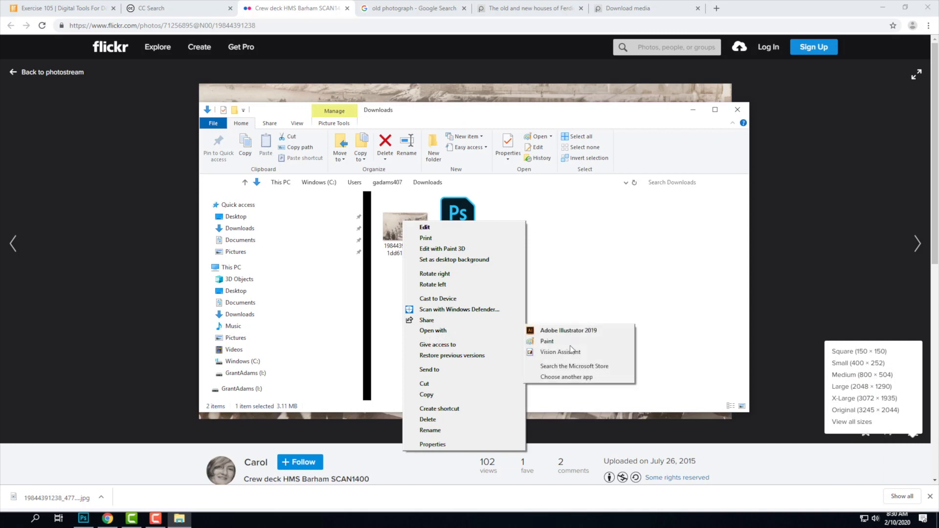
click(574, 377)
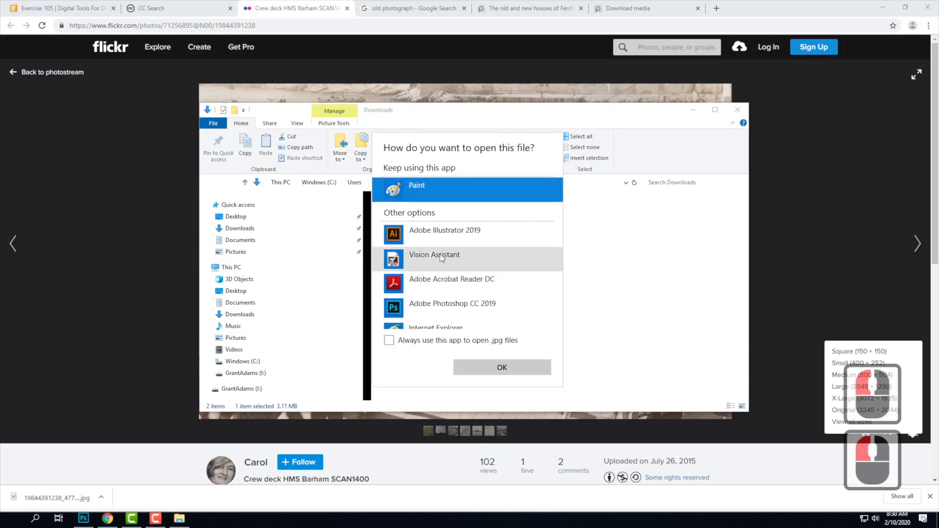
click(436, 305)
click(502, 367)
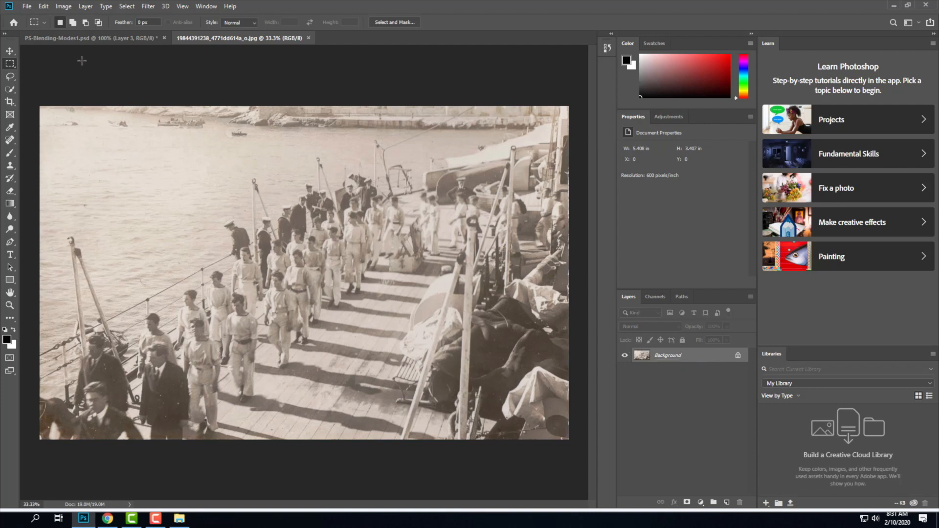
- Add a Levels adjustment layer above the photo and set its input black point to 44 and white point to 235
click(85, 6)
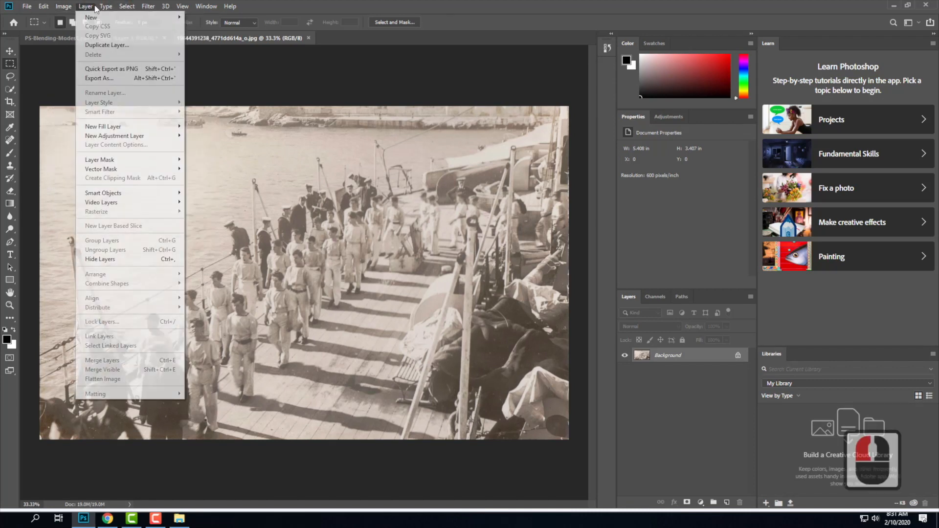
mouse_move(111, 137)
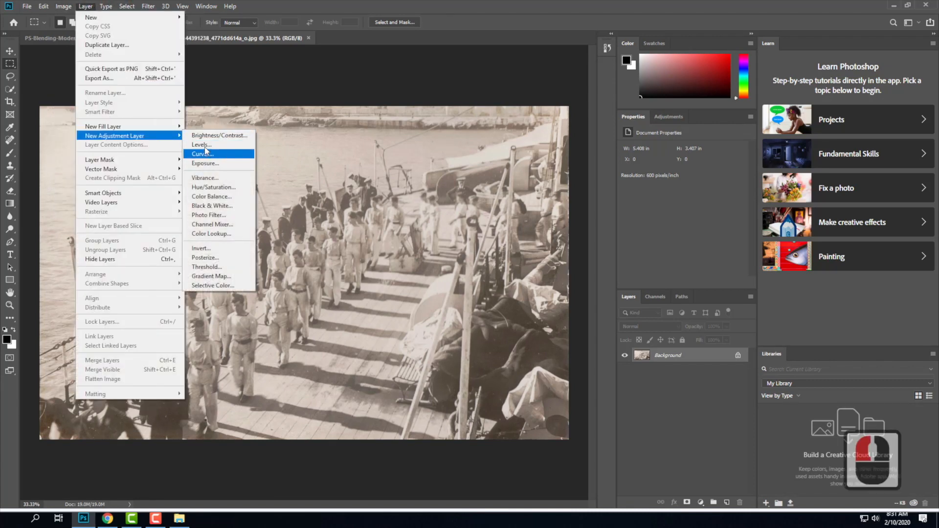
click(205, 145)
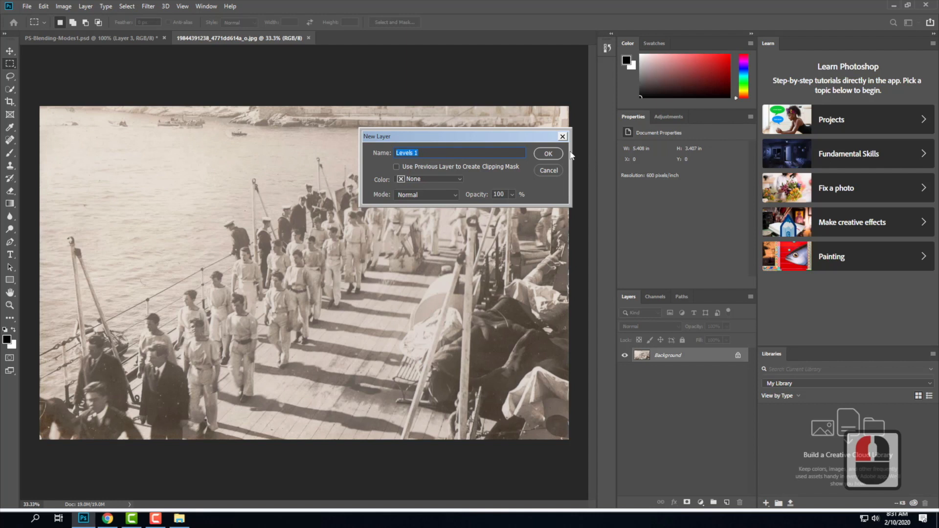
click(548, 153)
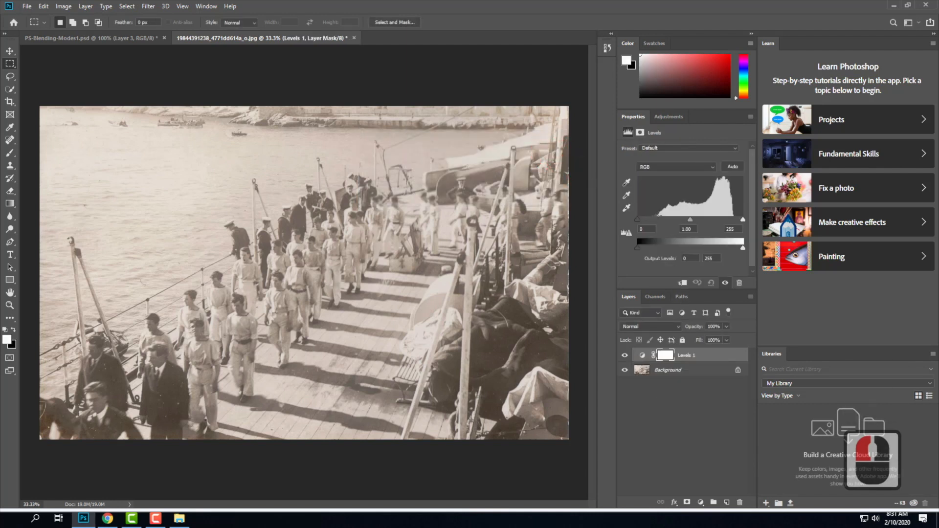
drag(636, 219, 656, 219)
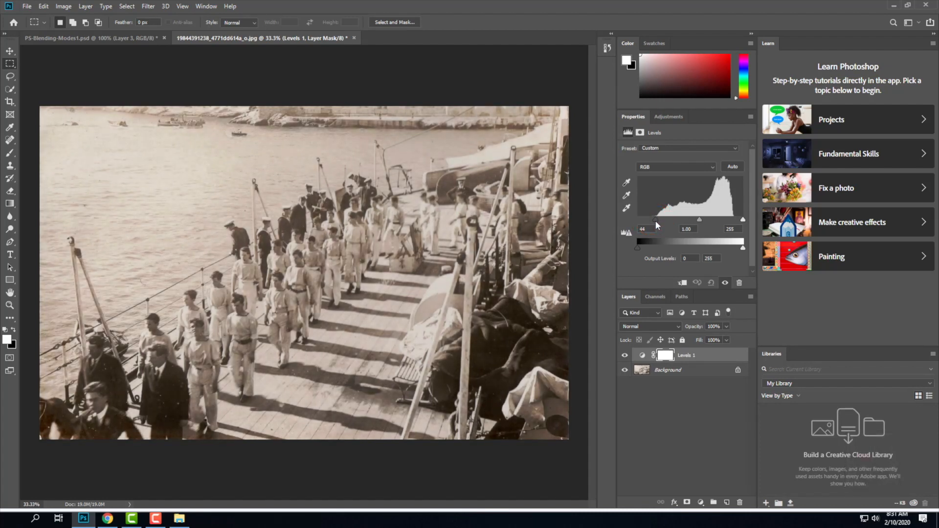
drag(743, 220, 735, 220)
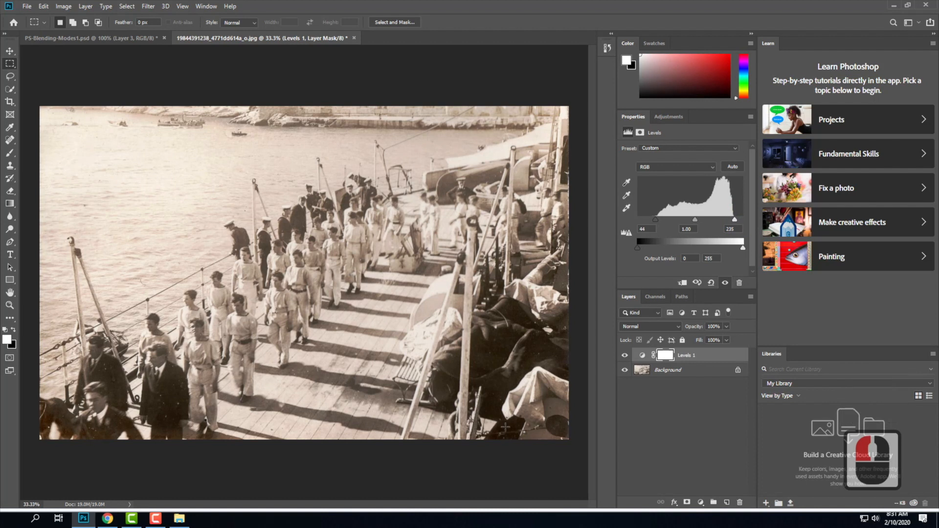
- Set the Levels layer's blending mode to Multiply and toggle its visibility off and on to compare the effect
click(638, 328)
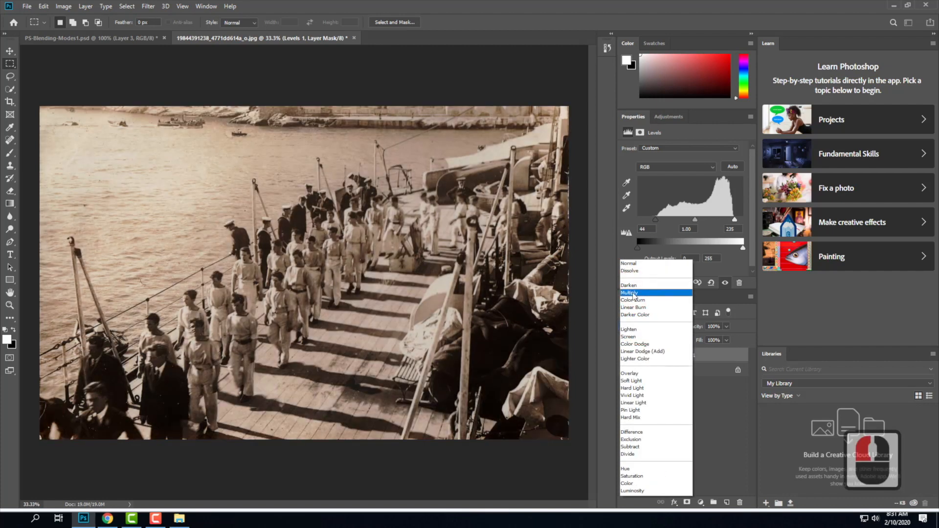
click(633, 293)
click(625, 356)
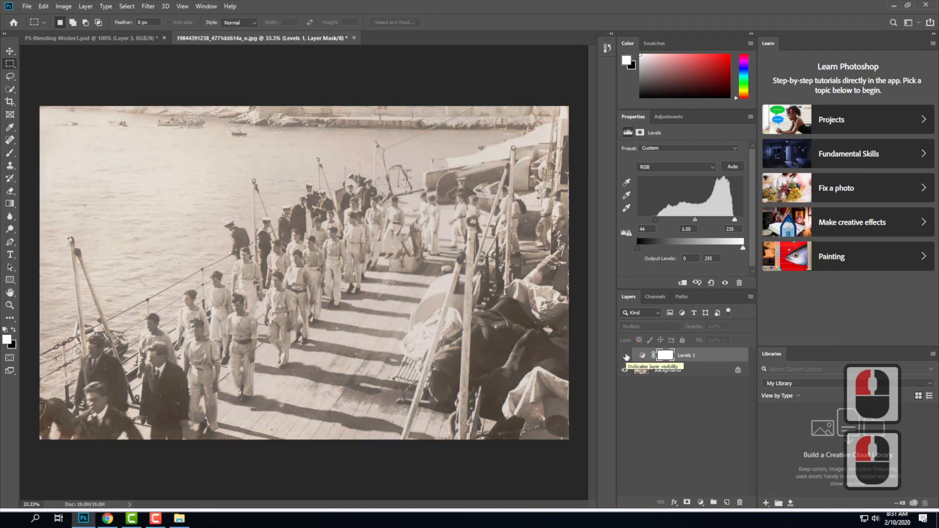
click(625, 356)
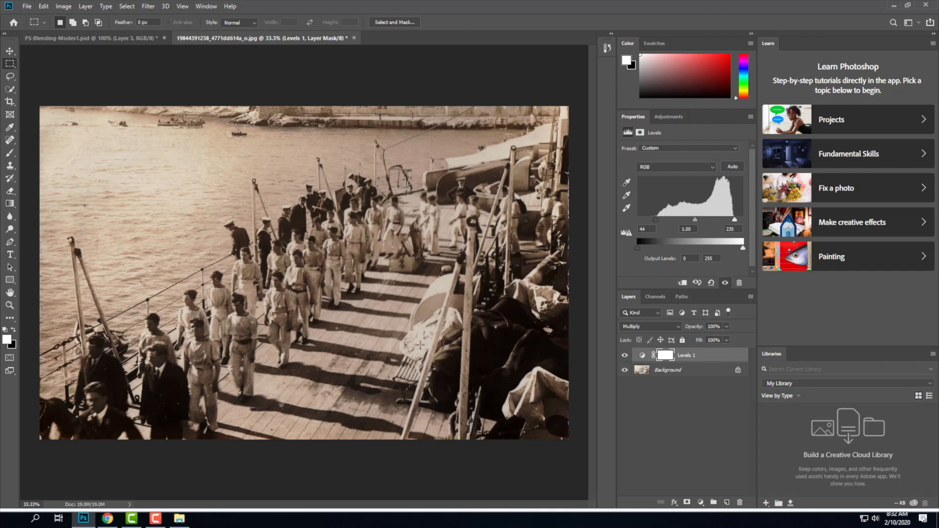
click(27, 6)
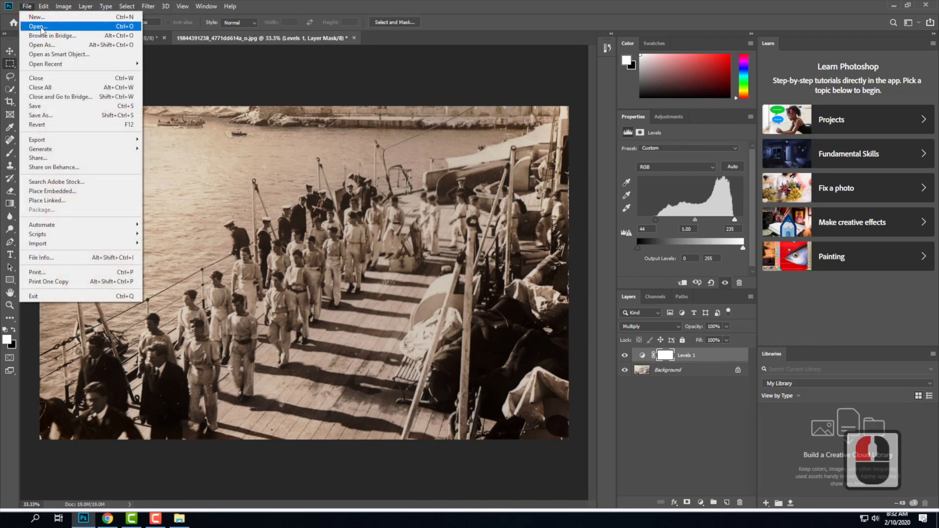
click(116, 35)
click(396, 164)
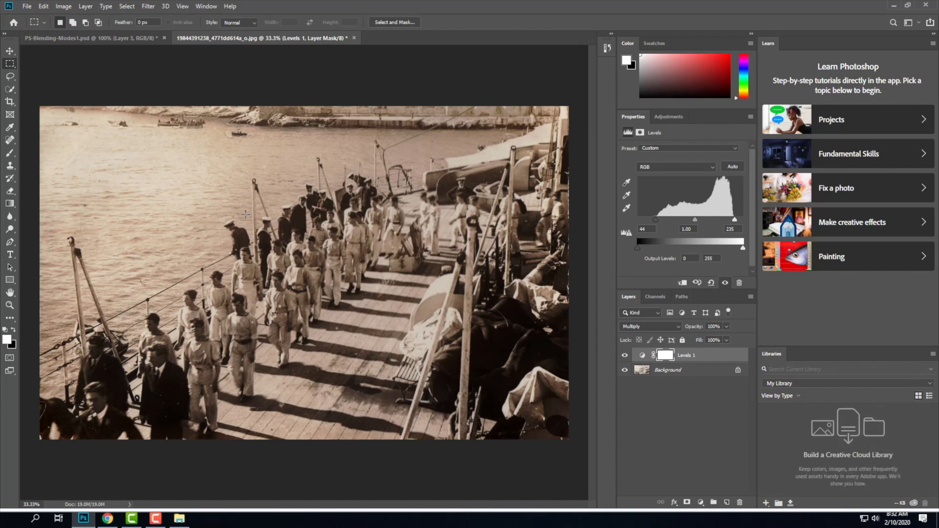
click(27, 6)
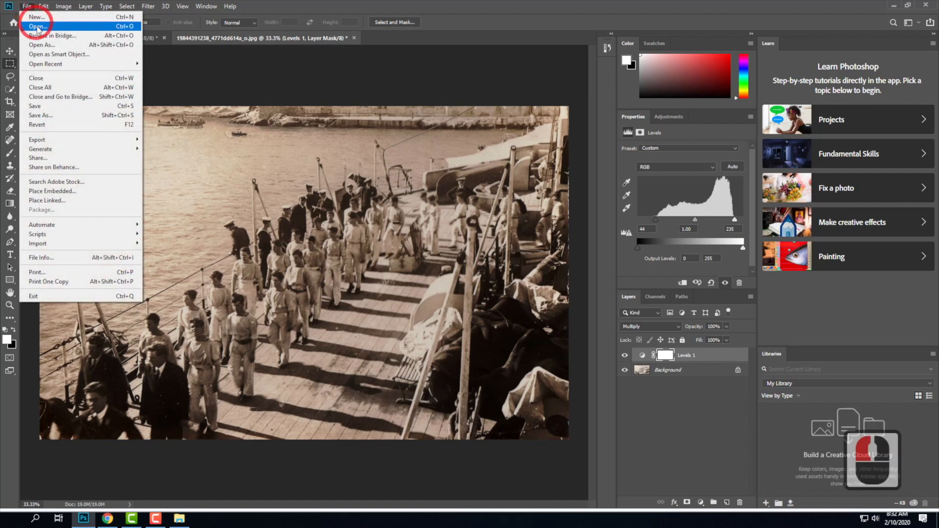
click(167, 102)
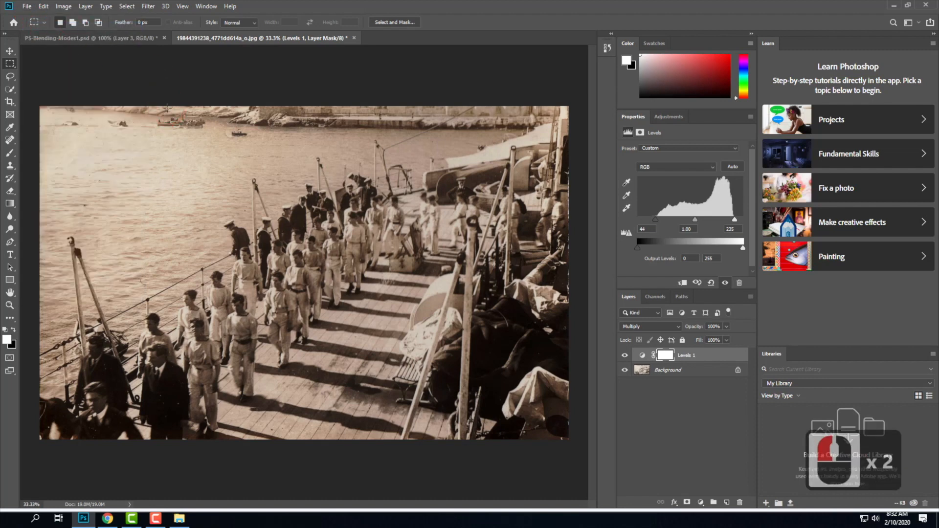
- Close the PS-Blending-Modes1.psd document, keeping the crew deck photo open
click(164, 38)
click(467, 193)
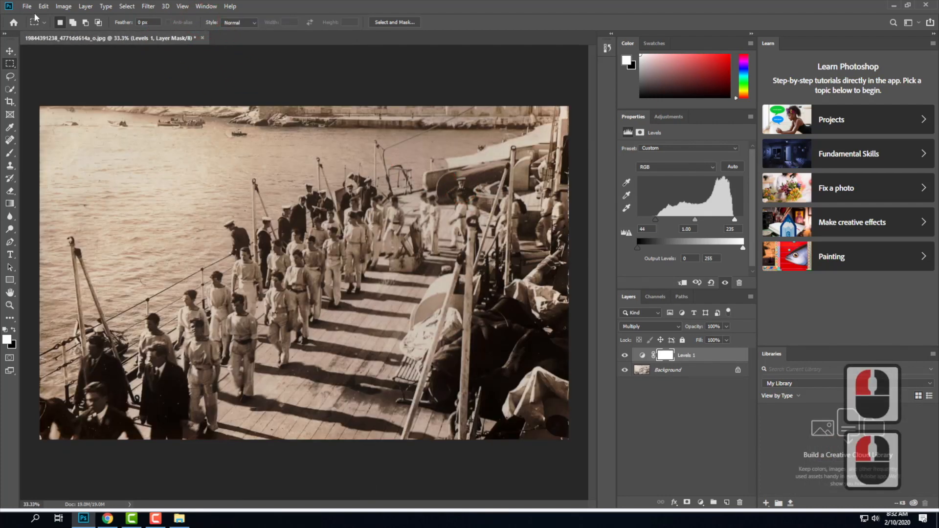
click(27, 6)
click(368, 294)
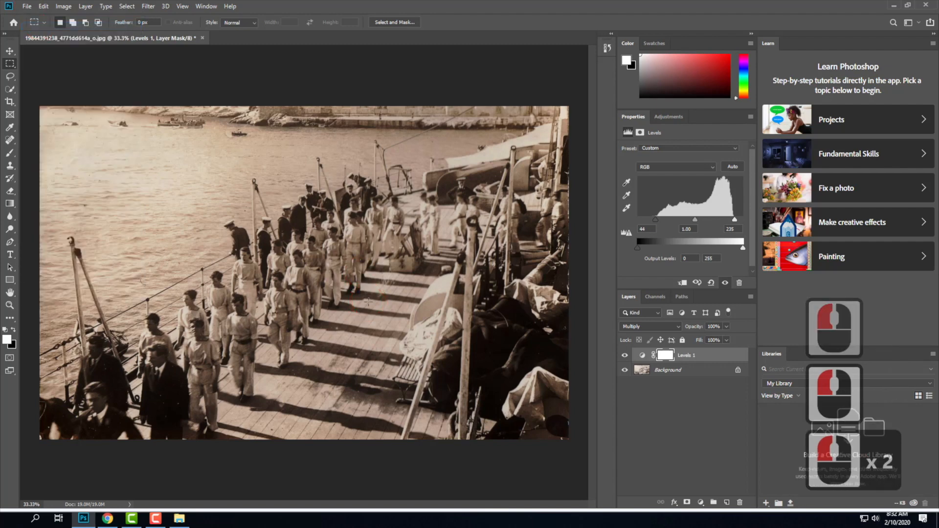
- Switch to File Explorer and browse the OneDrive folder through Live Demonstrations, Live - A135 Exercises and Ex105 to Ex105 - Sample Images
click(179, 519)
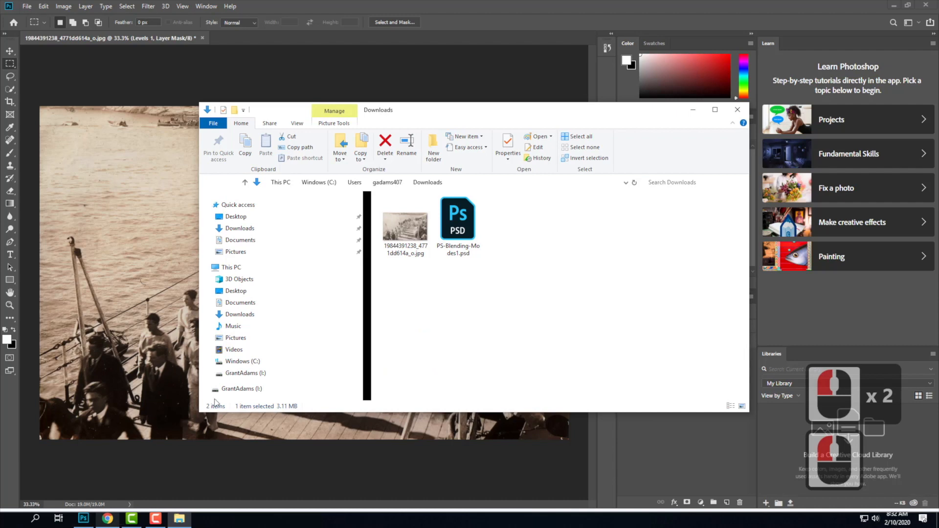
click(237, 94)
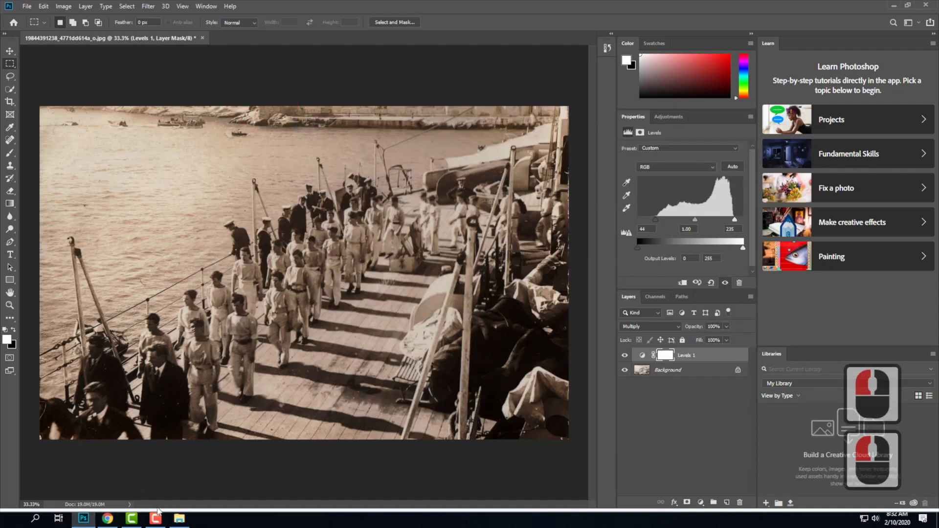
click(179, 519)
click(356, 169)
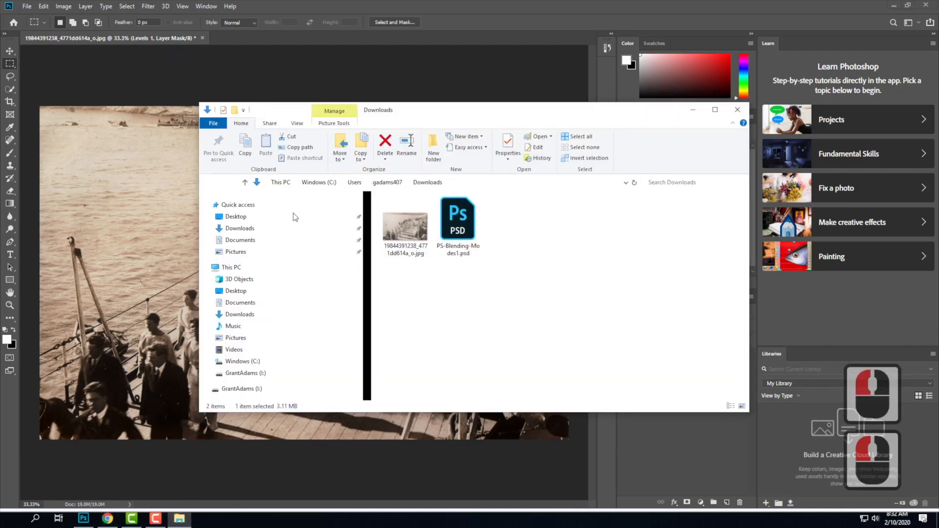
click(240, 388)
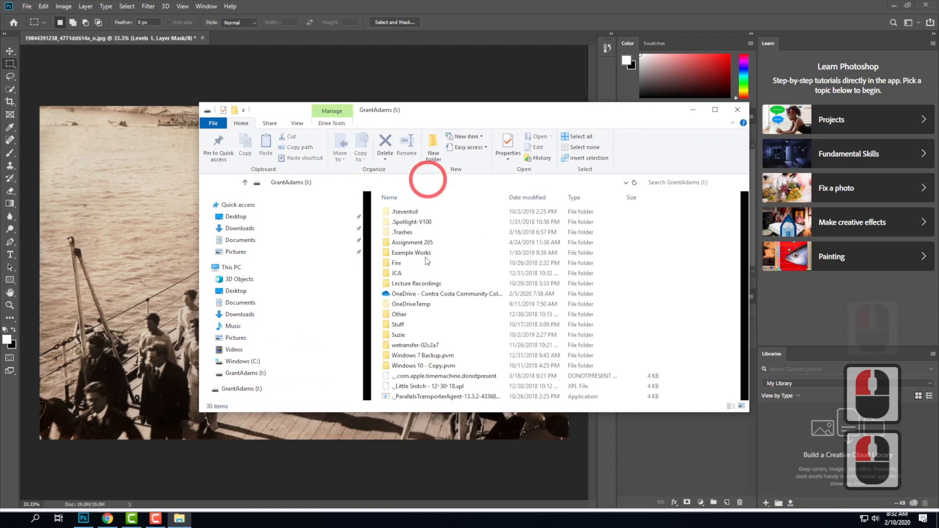
double_click(424, 295)
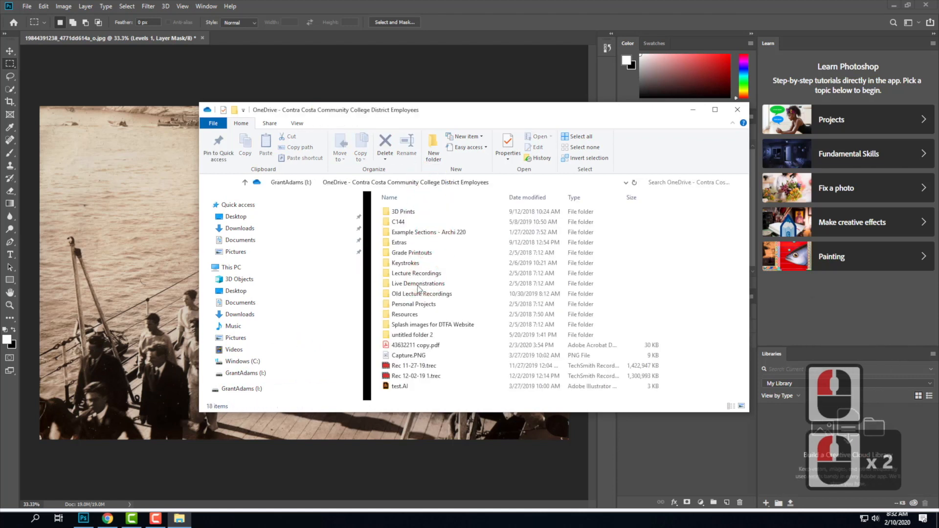
double_click(419, 284)
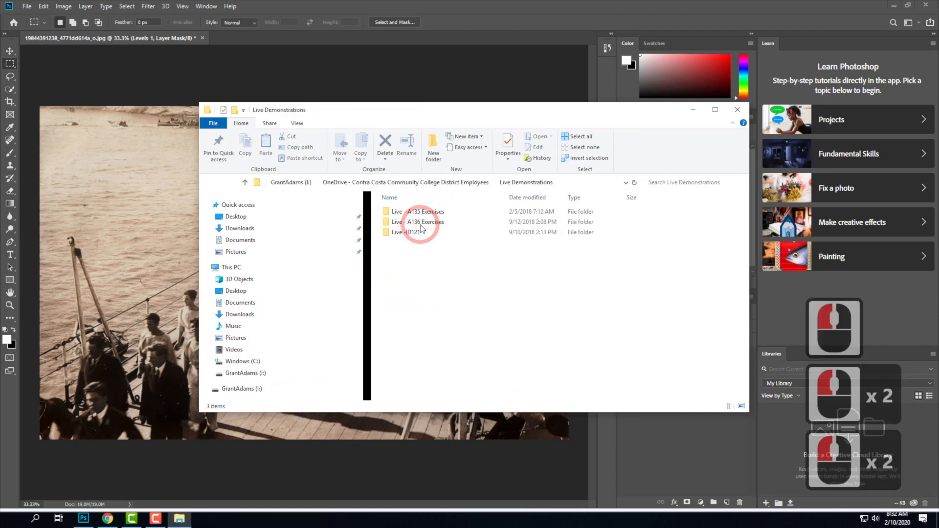
double_click(422, 213)
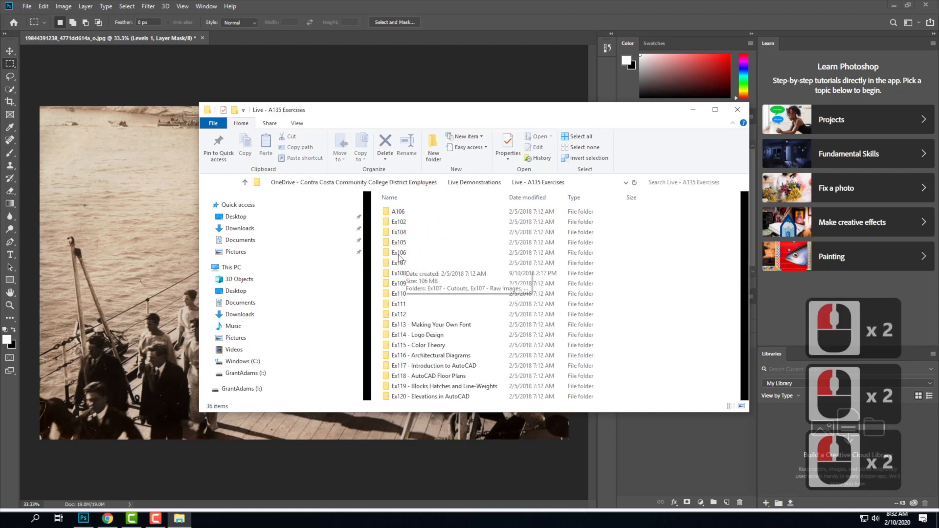
double_click(400, 243)
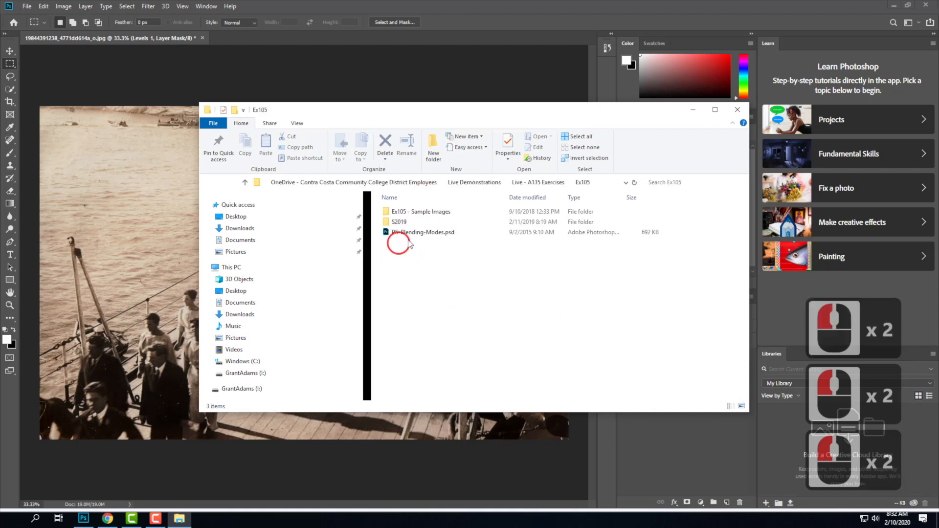
double_click(411, 212)
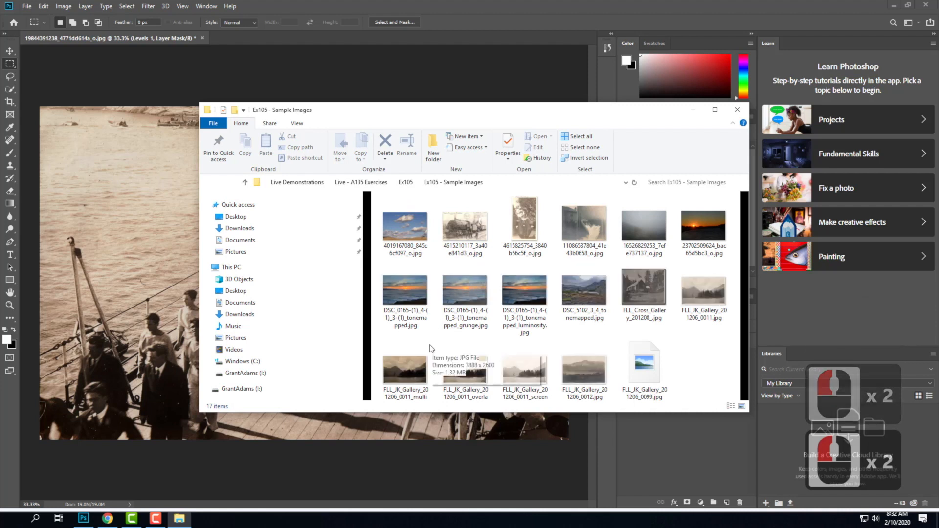
- Open the lake photo FLL_JK_Gallery_201206_0011.jpg from the sample images folder with Adobe Photoshop
click(702, 296)
right_click(702, 296)
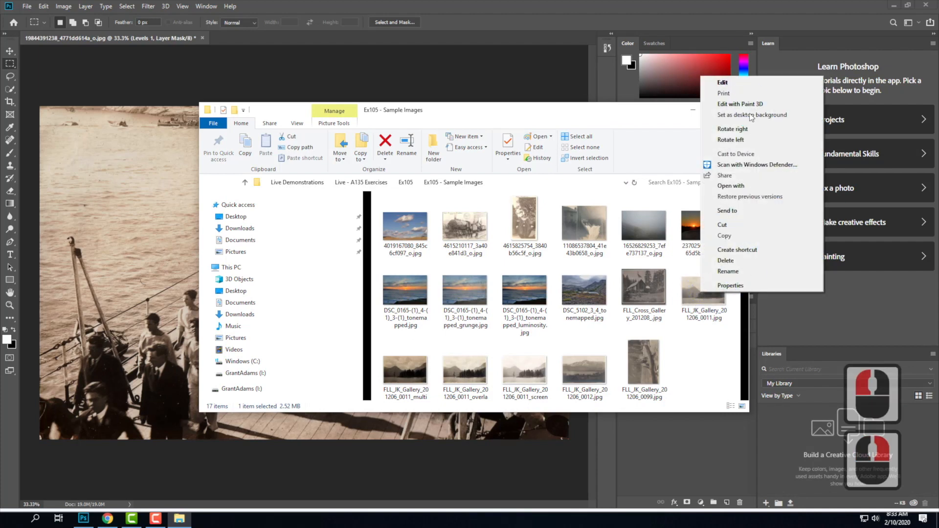
click(732, 190)
click(862, 196)
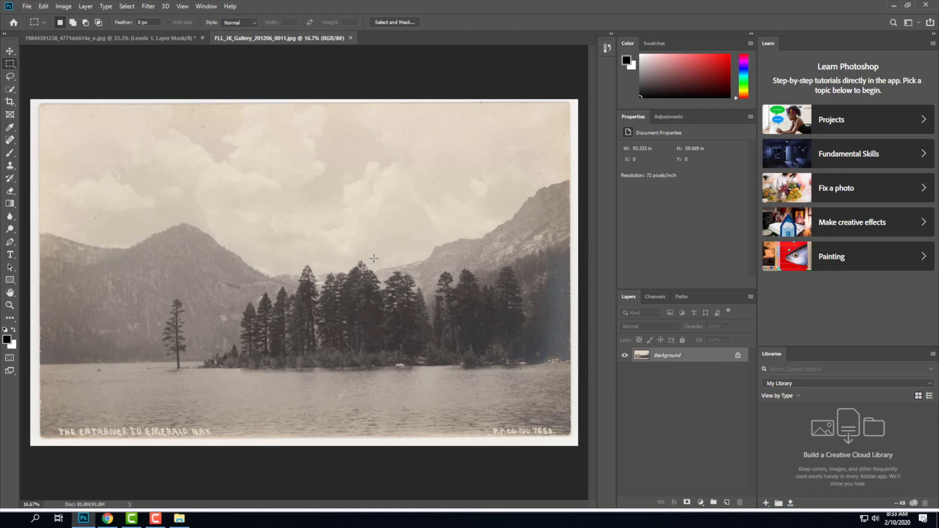
- Add a Levels adjustment layer above the lake photo and set its input black point to 47 and white point to 251
click(84, 7)
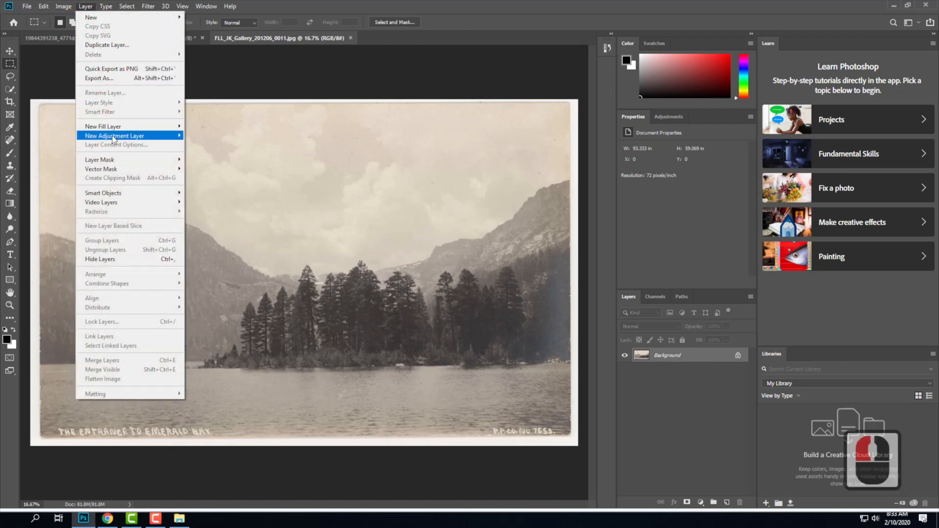
mouse_move(112, 136)
click(244, 146)
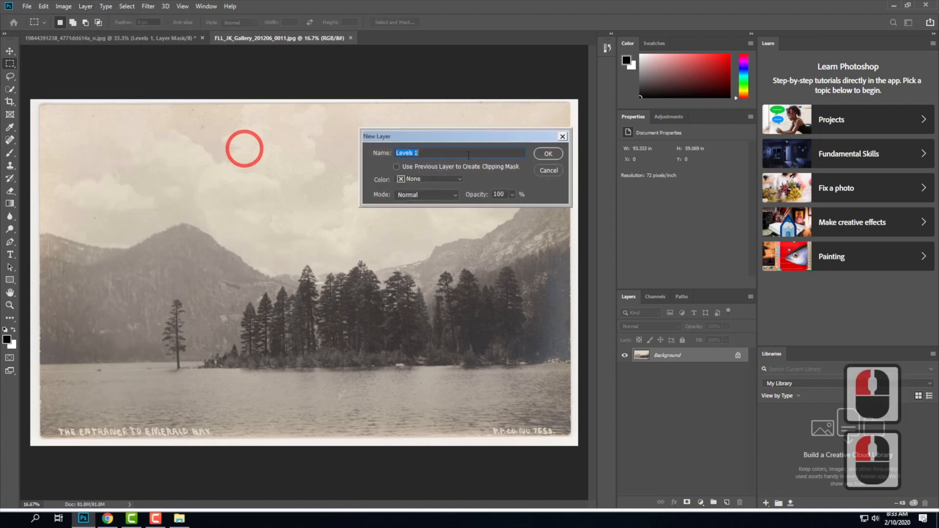
click(556, 154)
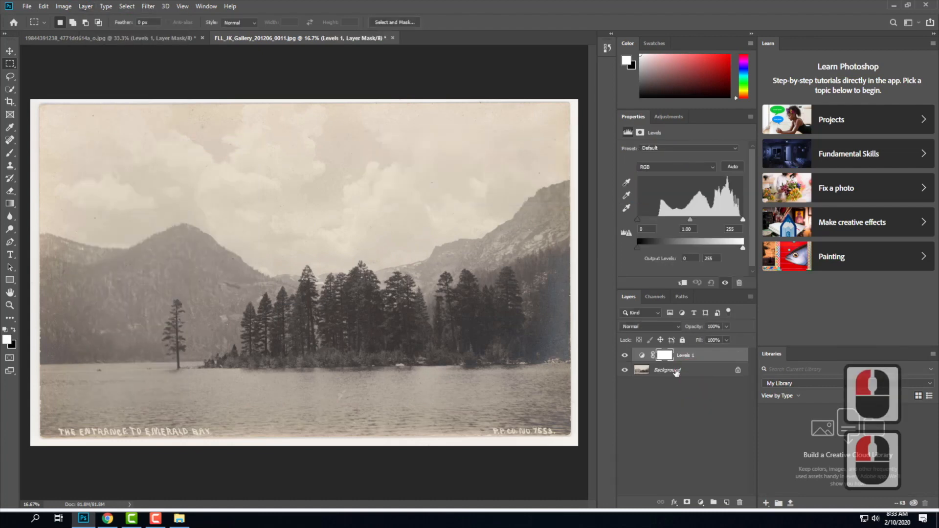
drag(638, 220, 659, 221)
drag(745, 220, 742, 220)
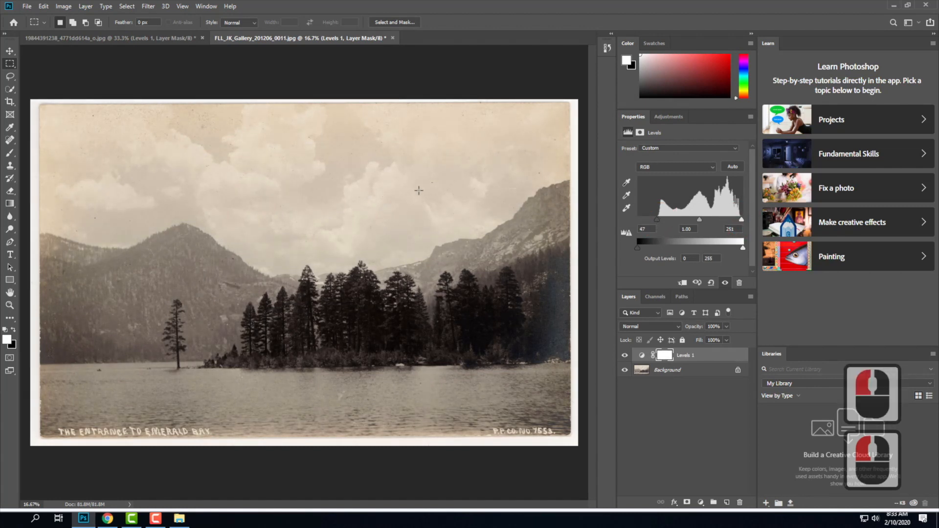
- Try the Screen blending mode on the lake photo's Levels layer and toggle its visibility to compare the effect
click(651, 326)
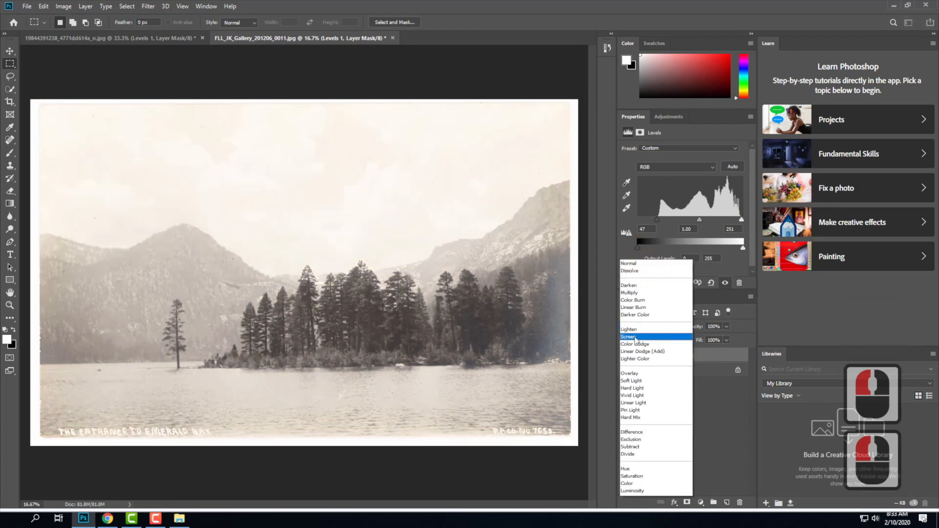
click(636, 338)
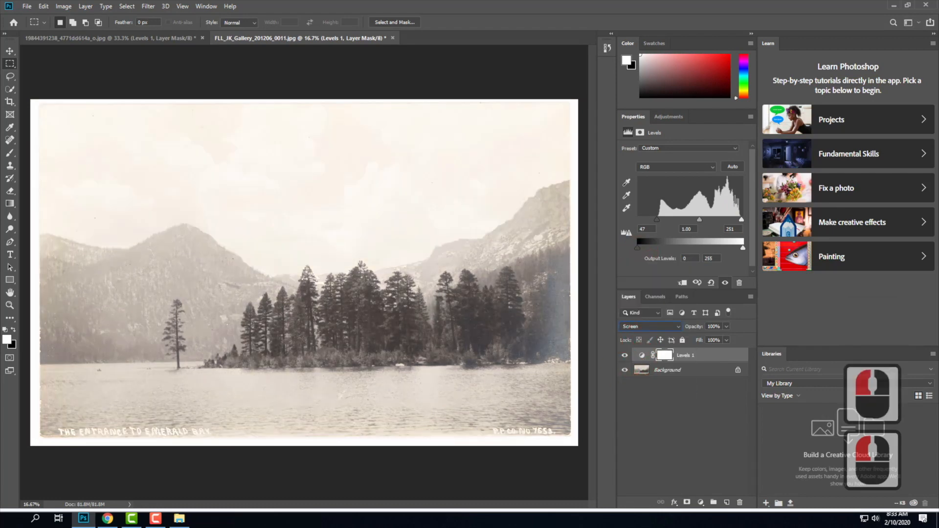
click(625, 356)
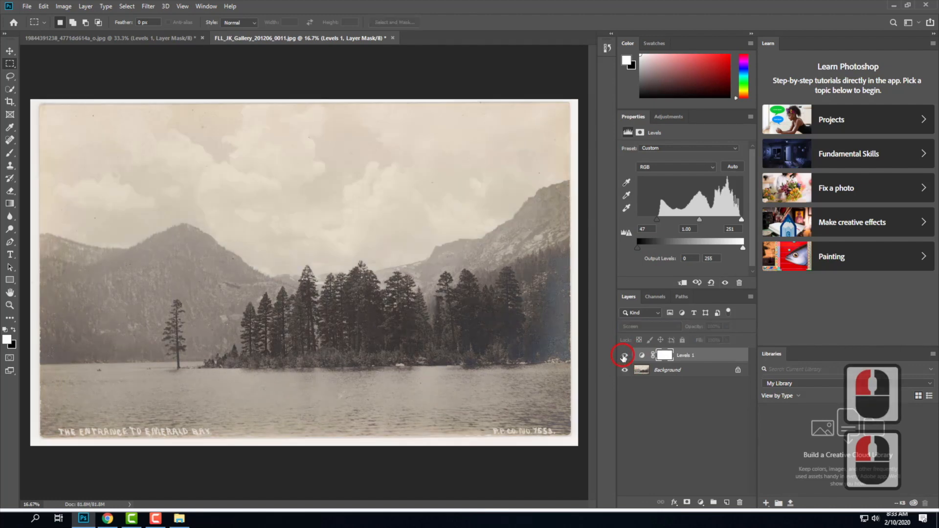
click(625, 356)
click(625, 355)
click(625, 356)
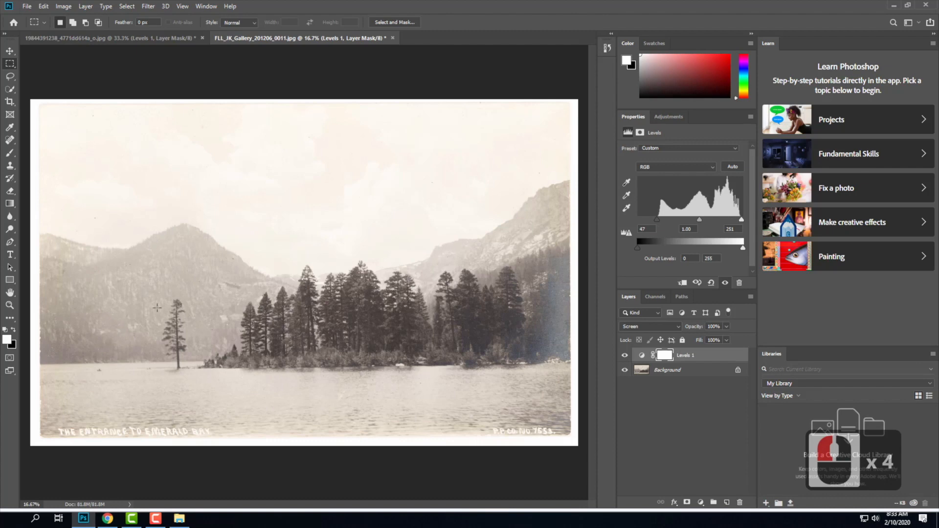
- Examine the trees and shoreline up close at 50% while toggling the Levels layer's visibility to compare shadow detail
key(ctrl+equal)
key(ctrl+equal)
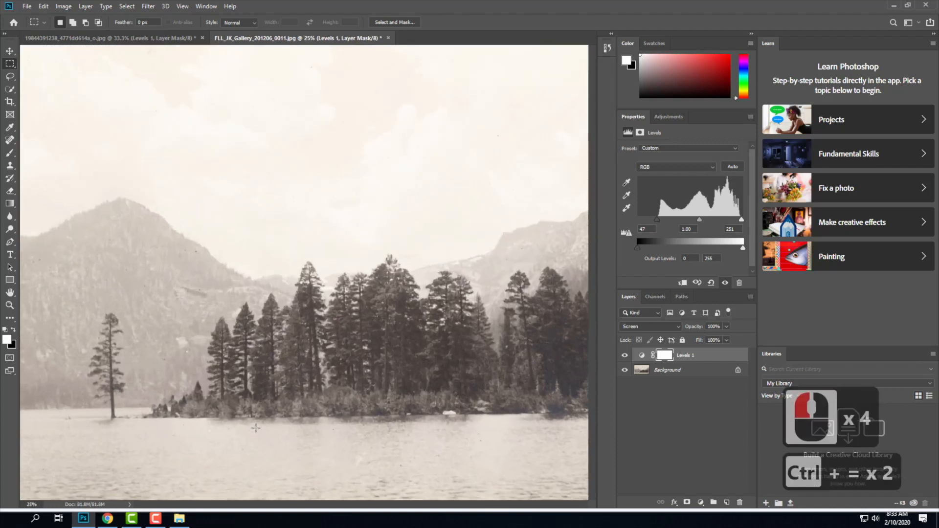
key(ctrl+equal)
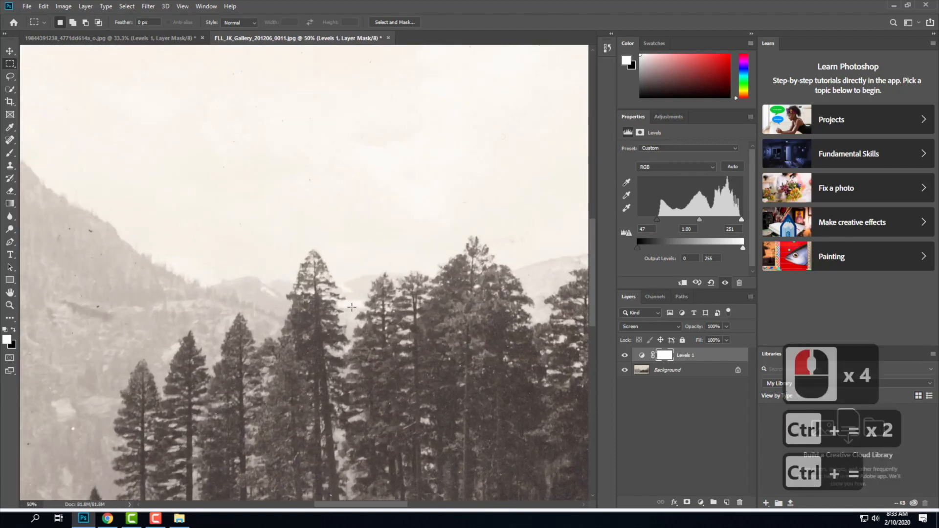
drag(288, 156, 272, 126)
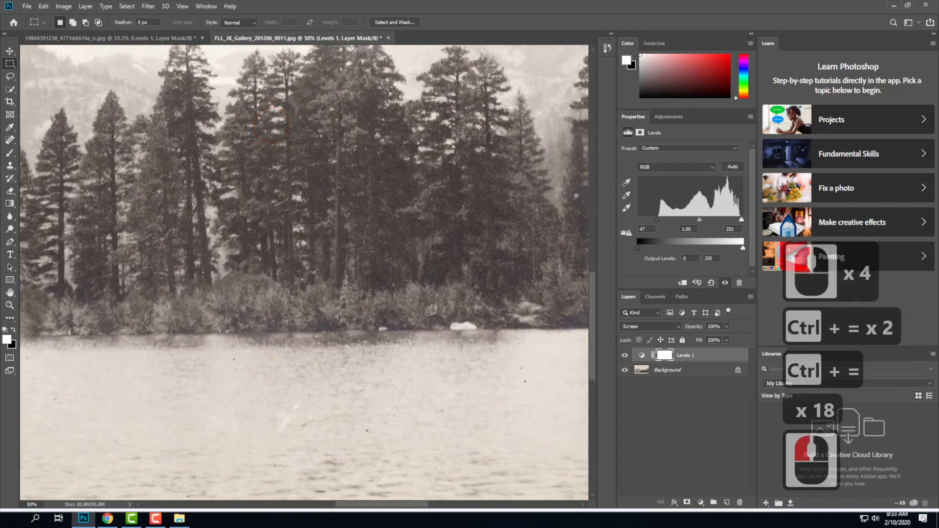
click(624, 356)
click(624, 356)
click(624, 356)
click(623, 356)
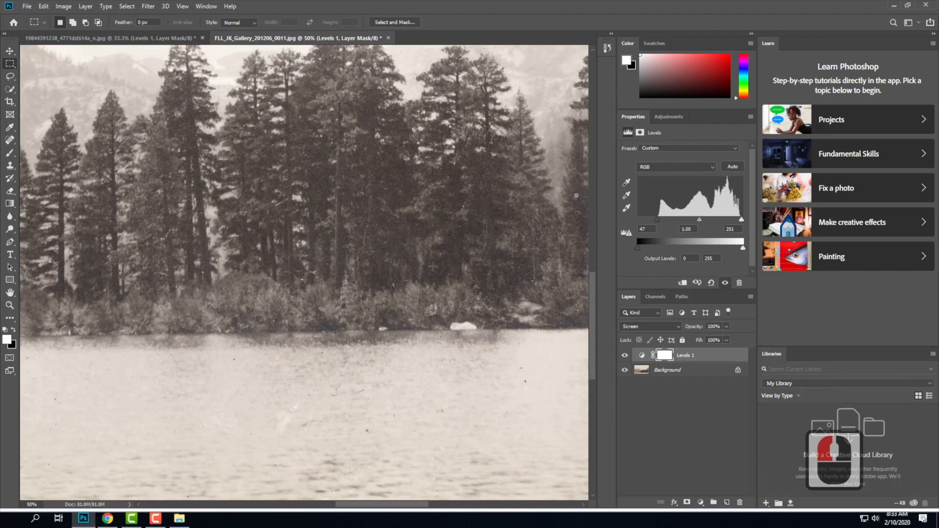
key(ctrl+0)
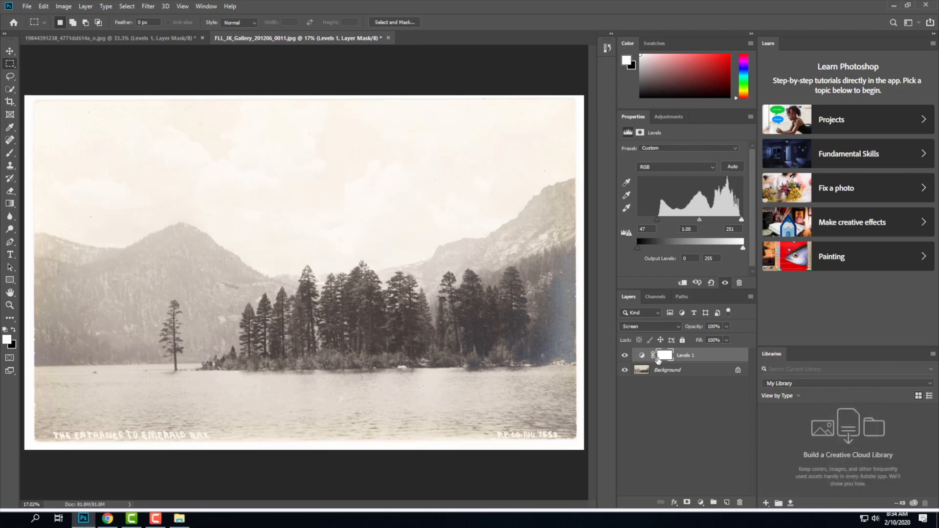
- Try Multiply on the lake photo's Levels layer for comparison and set its blending mode to Overlay
click(647, 325)
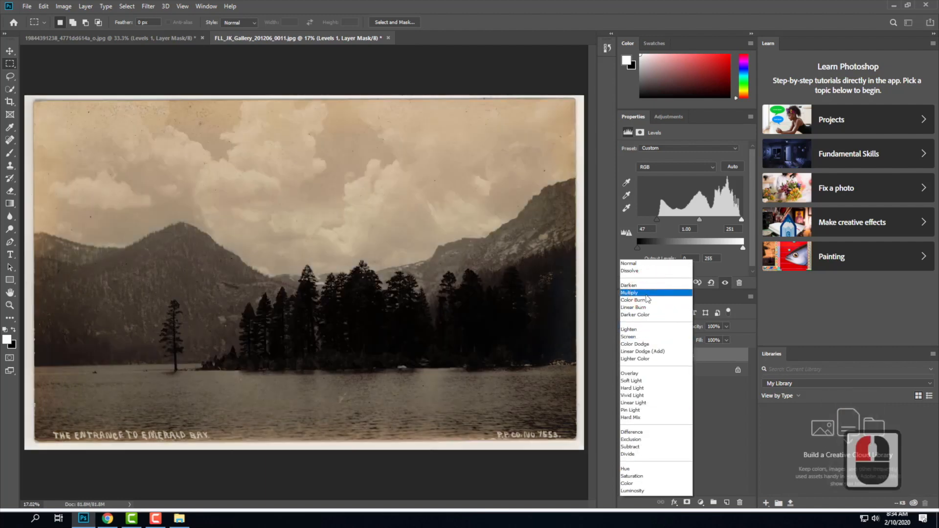
click(636, 292)
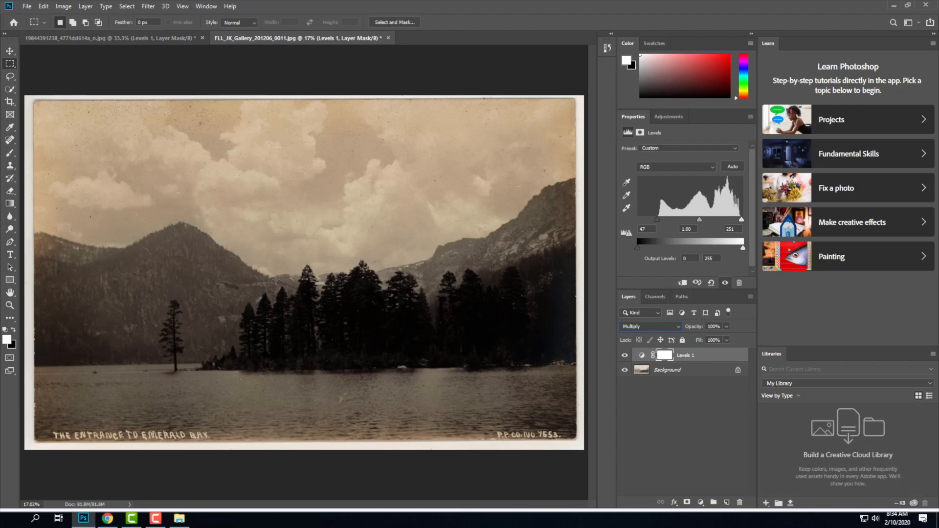
click(670, 327)
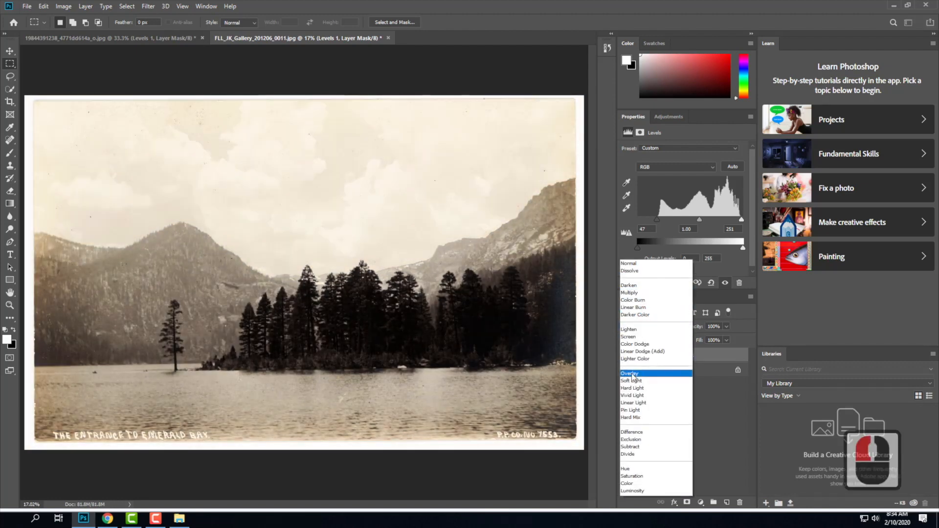
click(631, 373)
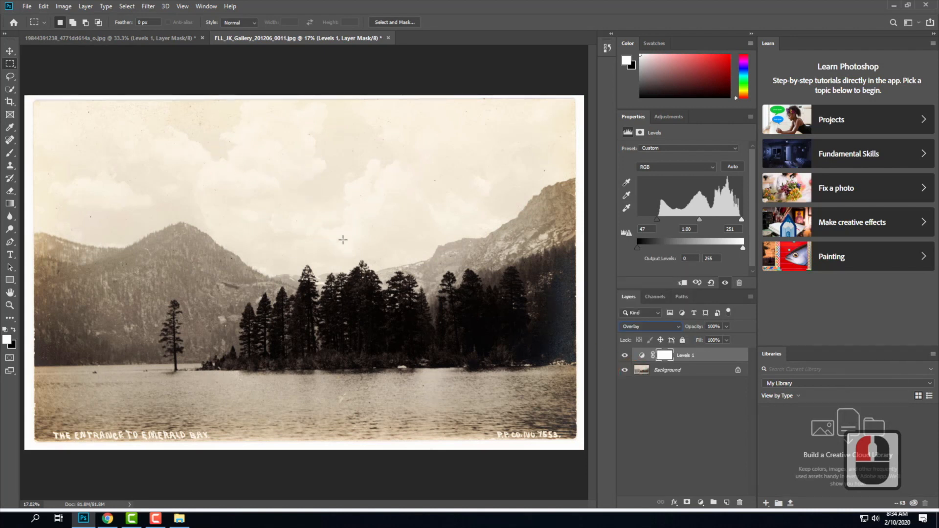
- Return to the crew deck photo, review the blending mode options for its Levels layer and keep Multiply
click(157, 39)
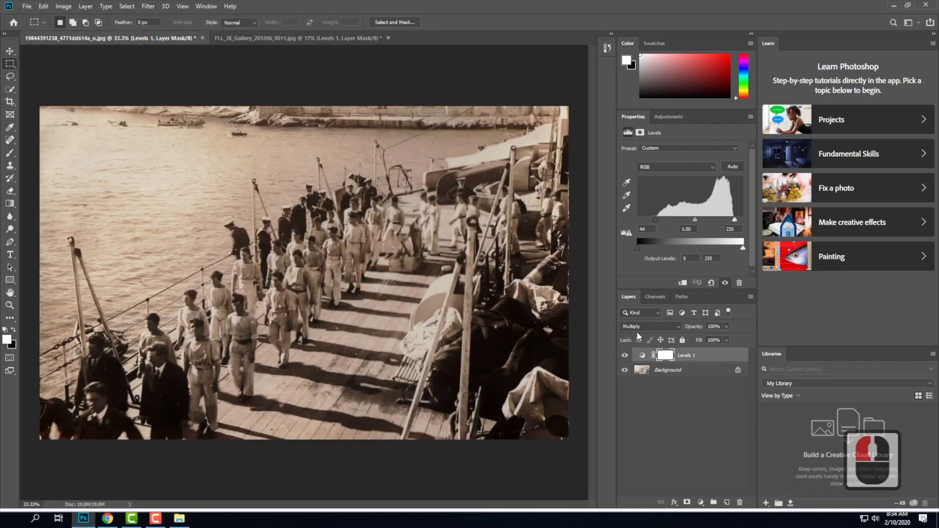
click(664, 325)
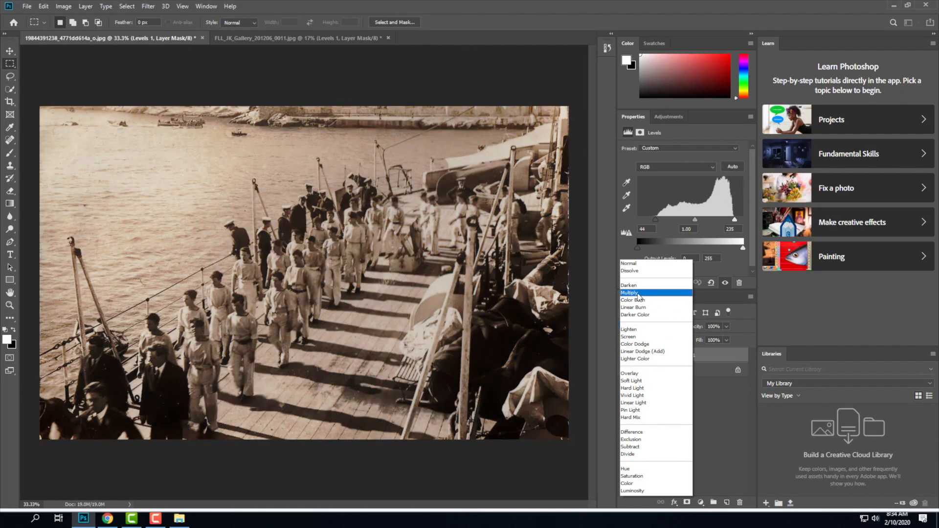
click(638, 294)
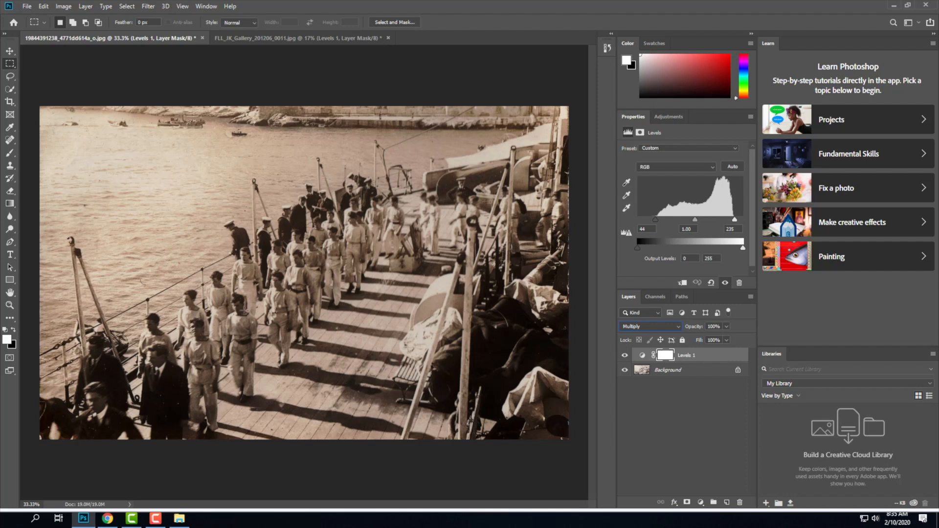
click(25, 6)
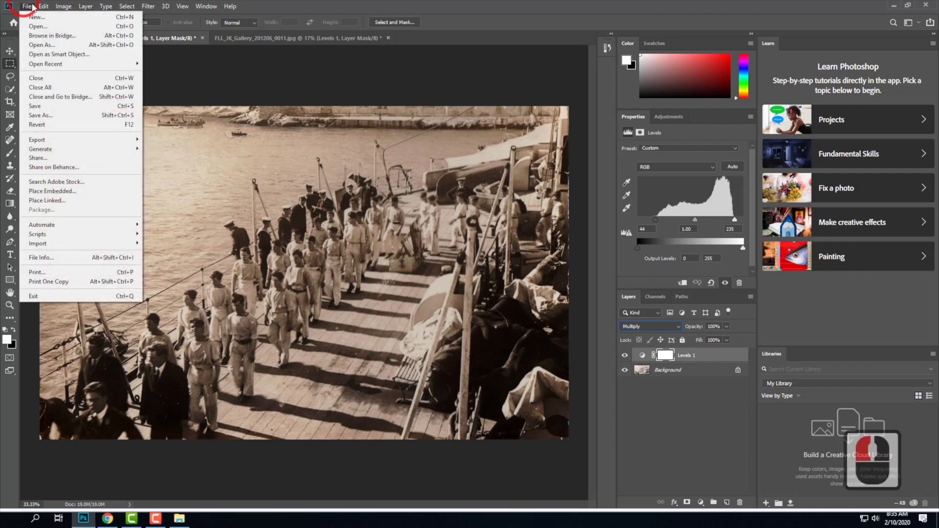
click(32, 26)
click(328, 100)
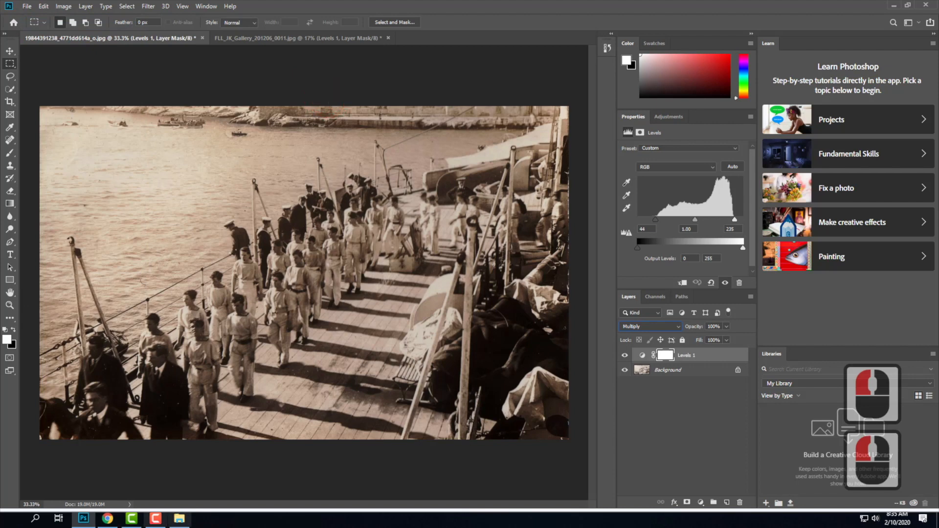
- Open the ocean sunset sample DSC_0165-(1)_4-(1)_3-(1)_tonemapped.jpg from the Ex105 sample images folder in Photoshop
click(179, 518)
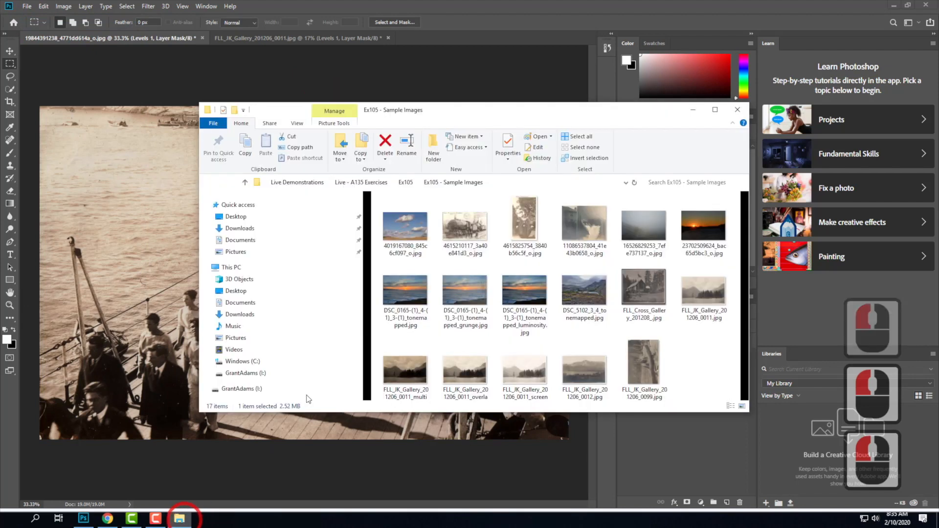
click(538, 295)
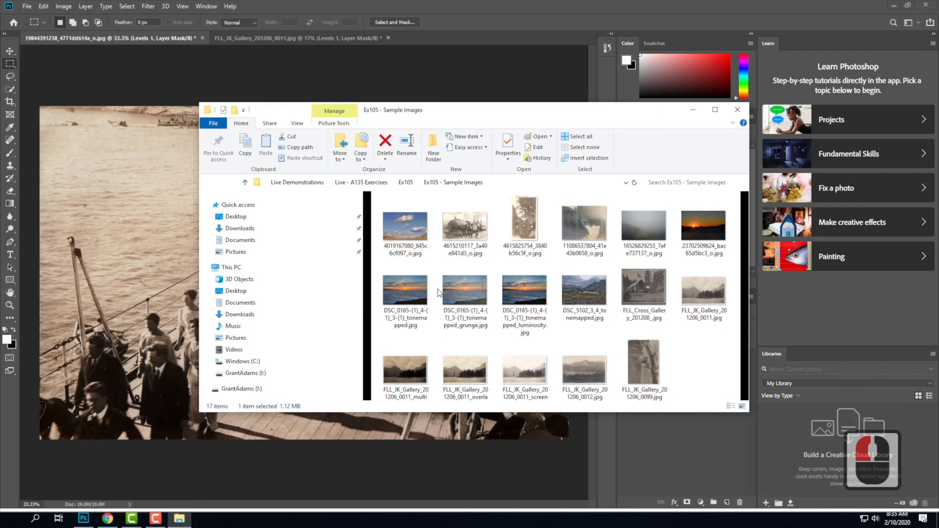
click(403, 293)
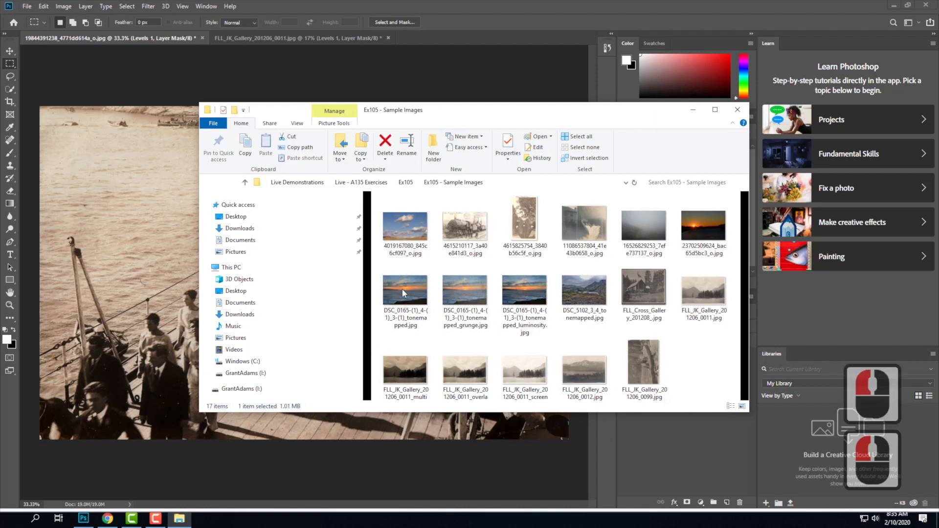
right_click(402, 289)
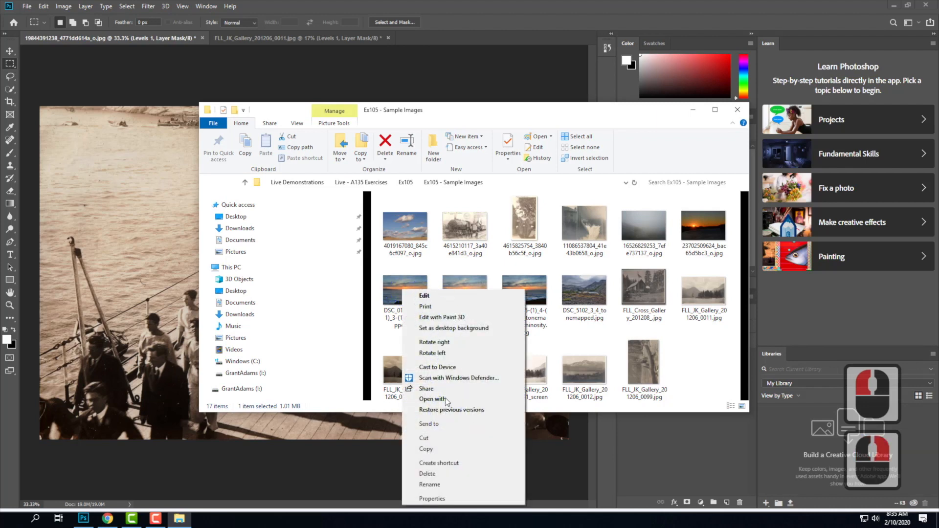
mouse_move(446, 402)
click(597, 407)
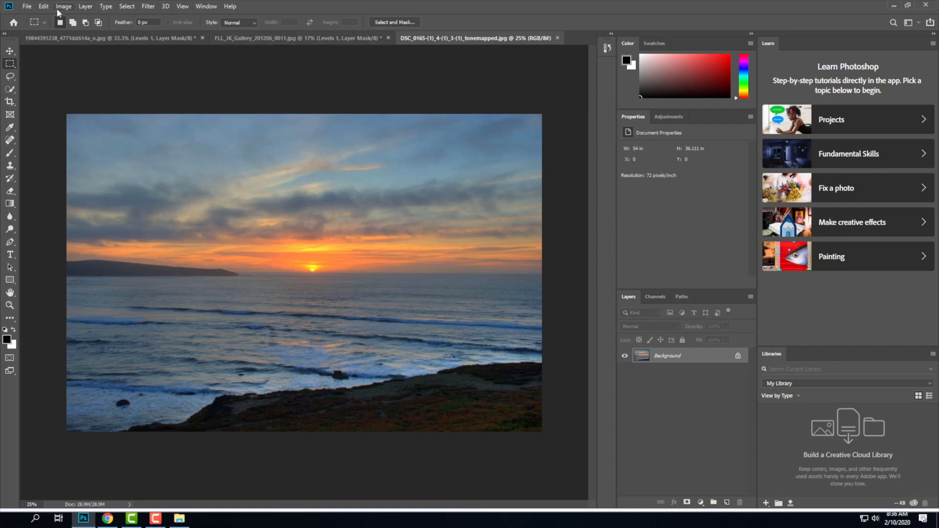
- Add a Curves adjustment layer over the ocean sunset and shape a gentle S-curve with raised highlights and lowered shadows
click(86, 7)
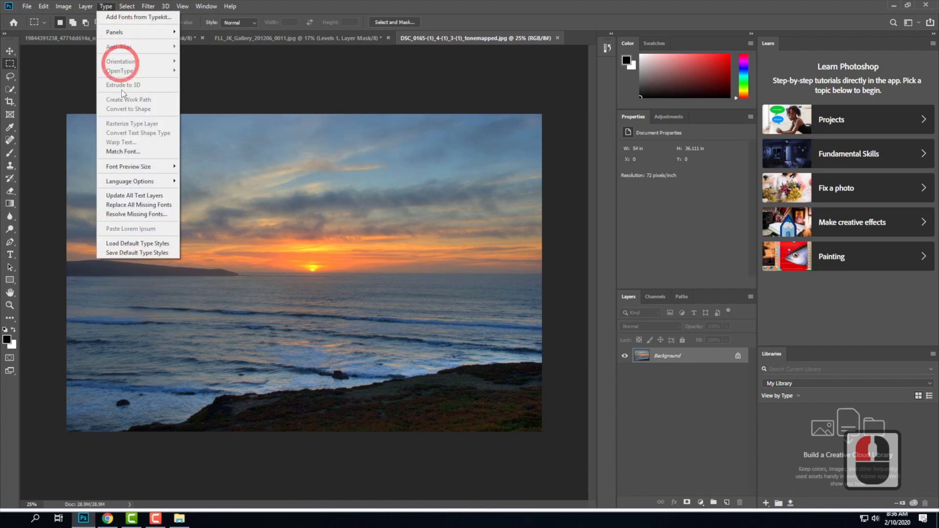
mouse_move(116, 138)
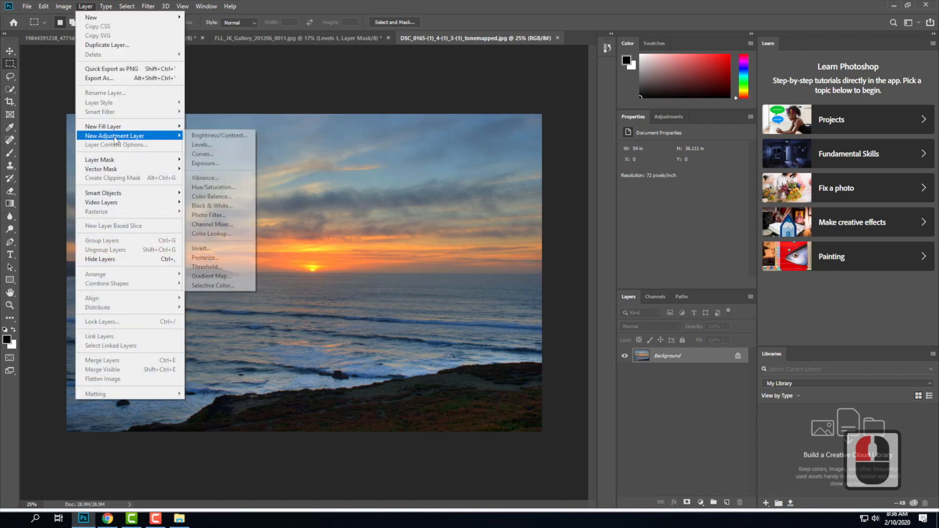
click(198, 154)
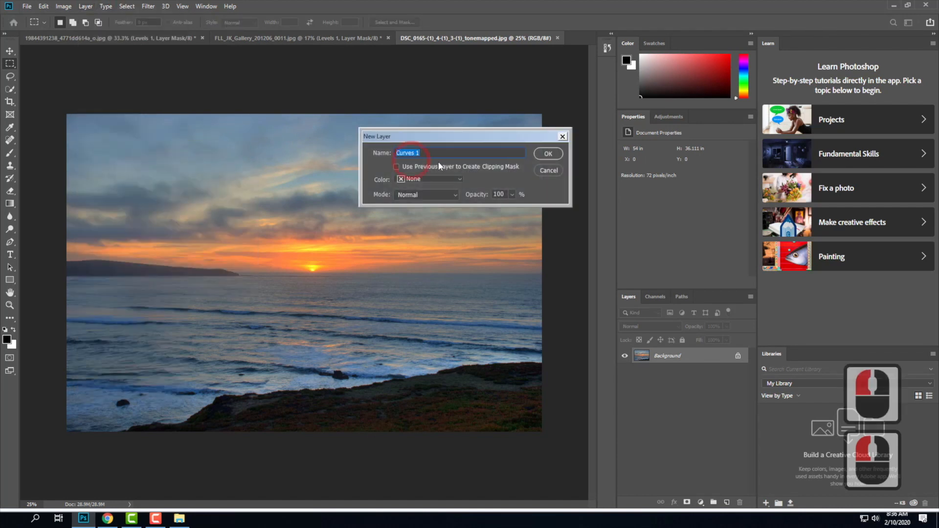
click(549, 153)
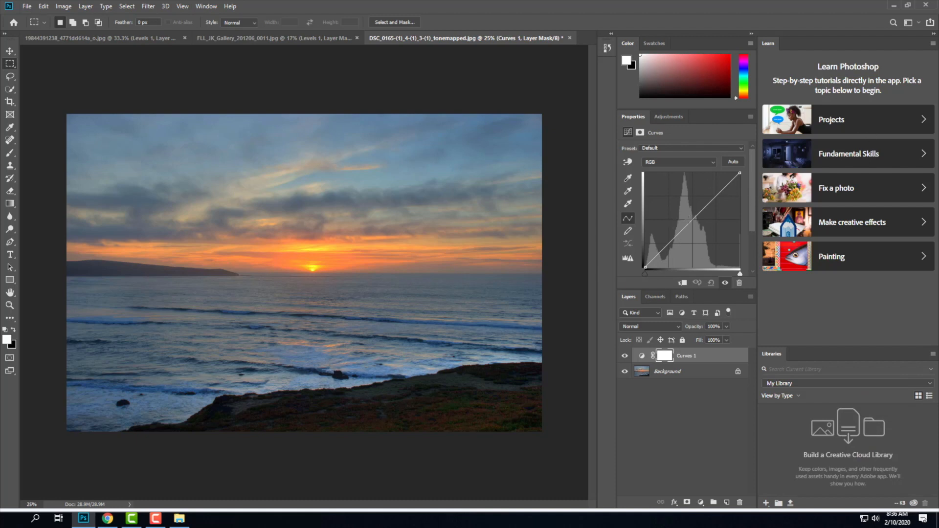
click(715, 194)
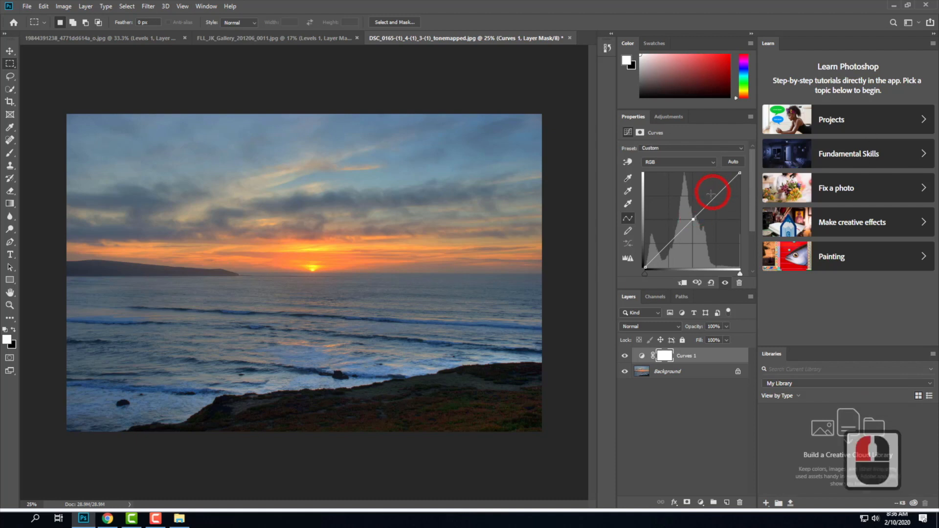
drag(715, 193, 714, 193)
drag(671, 243, 671, 246)
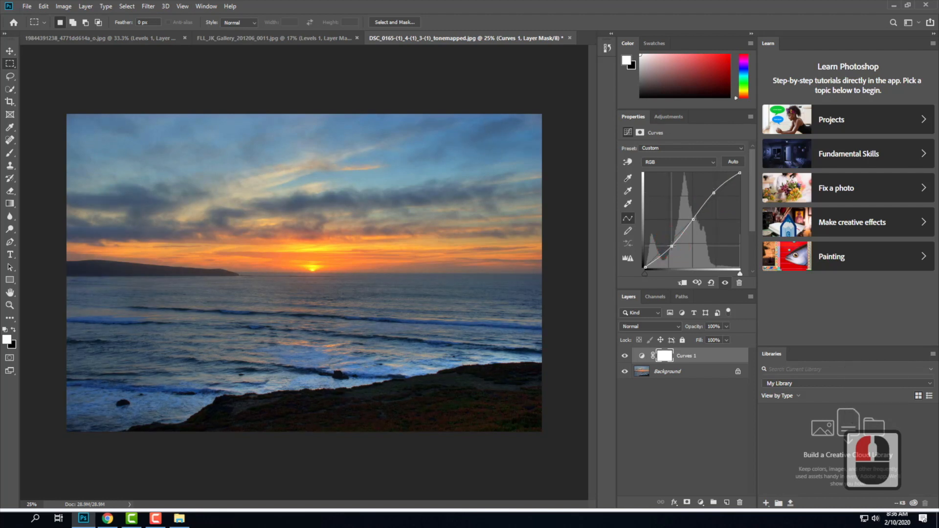
- Toggle the Curves layer's visibility to compare the ocean sunset with and without the contrast boost in Normal mode
click(625, 356)
click(624, 356)
click(623, 357)
click(622, 358)
- Set the ocean sunset's Curves layer to Luminosity and toggle its visibility to compare the effect
click(722, 362)
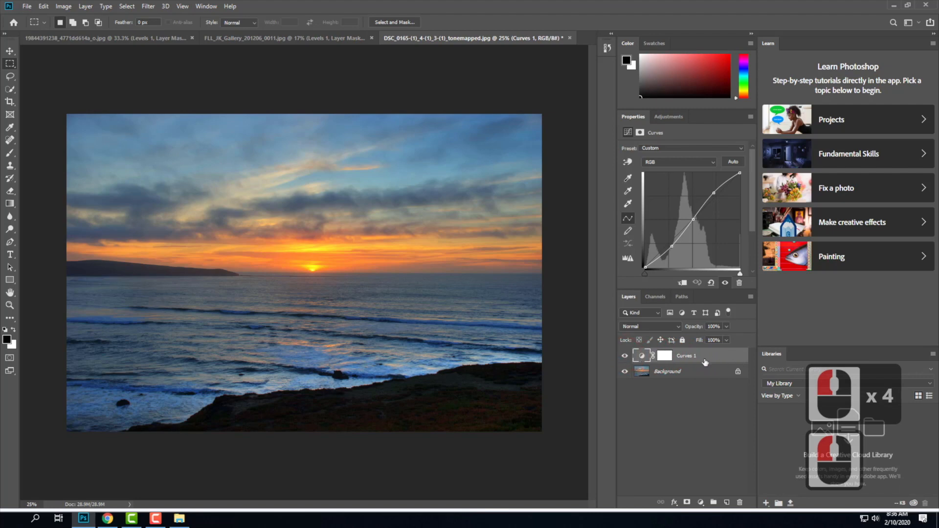
click(665, 327)
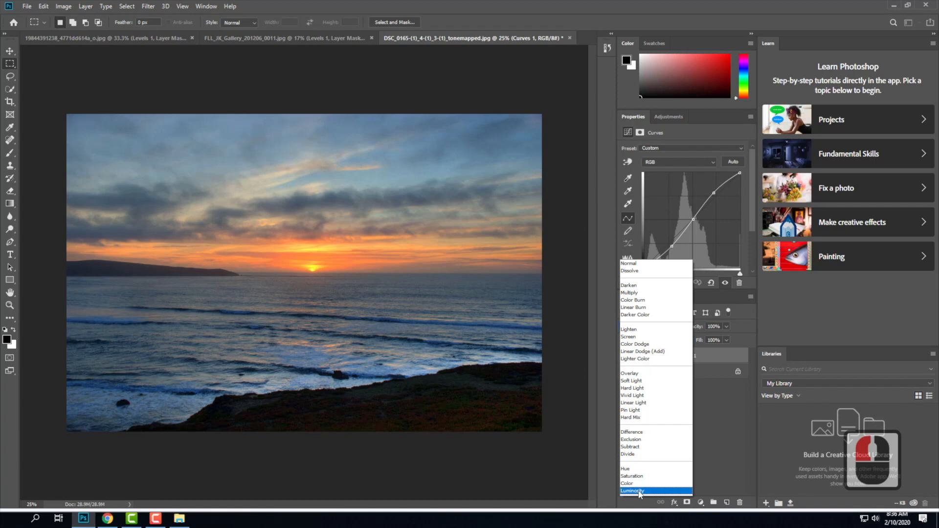
click(639, 491)
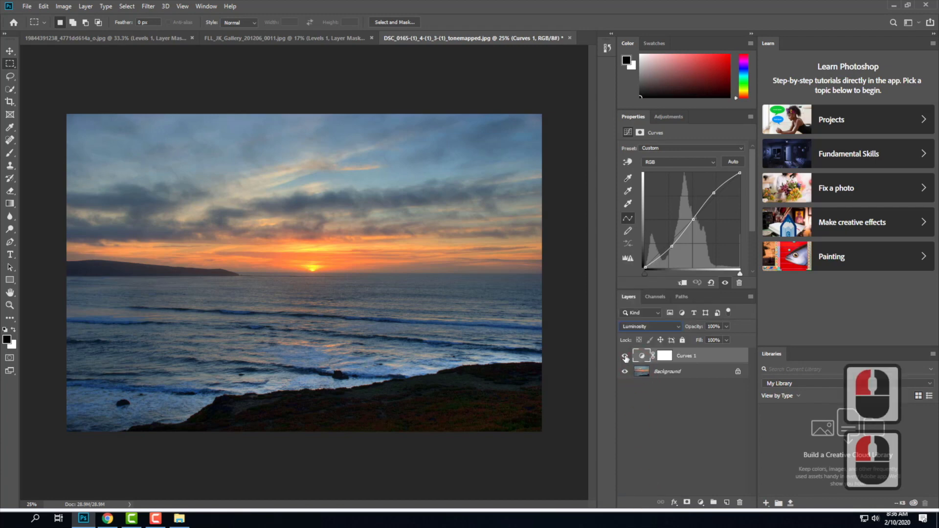
click(625, 357)
click(626, 357)
click(625, 357)
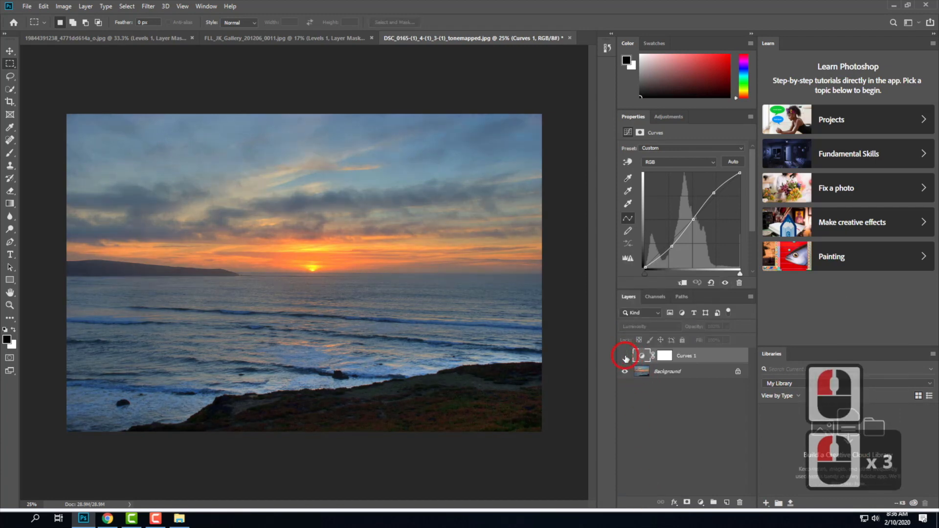
click(625, 357)
click(625, 357)
click(626, 358)
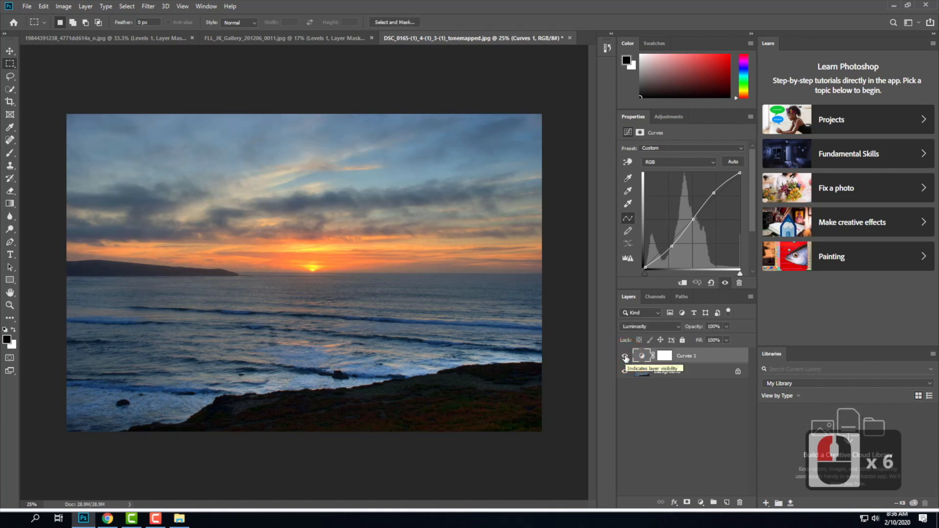
click(626, 357)
click(625, 358)
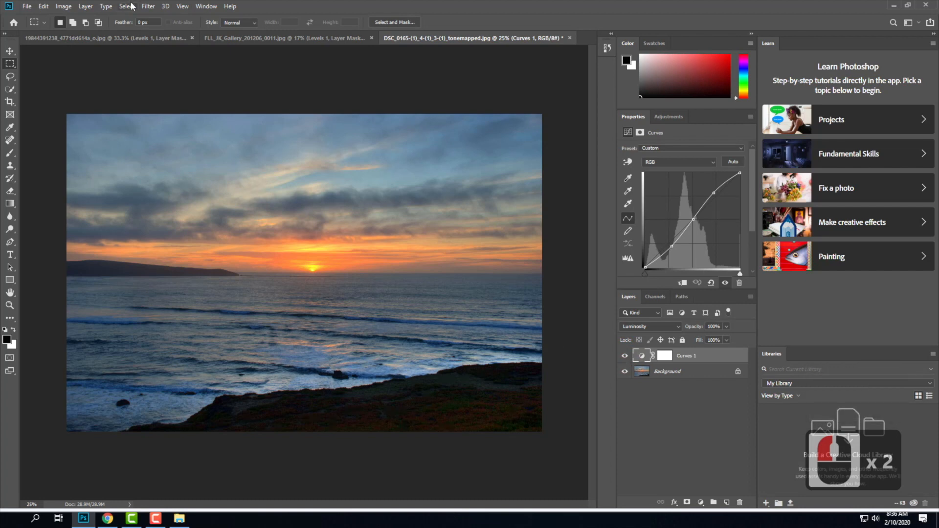
click(27, 7)
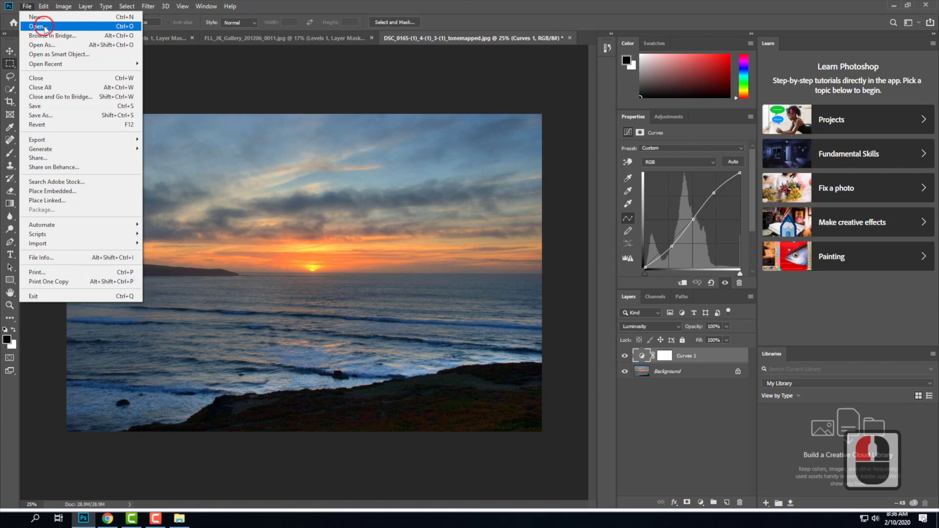
click(52, 25)
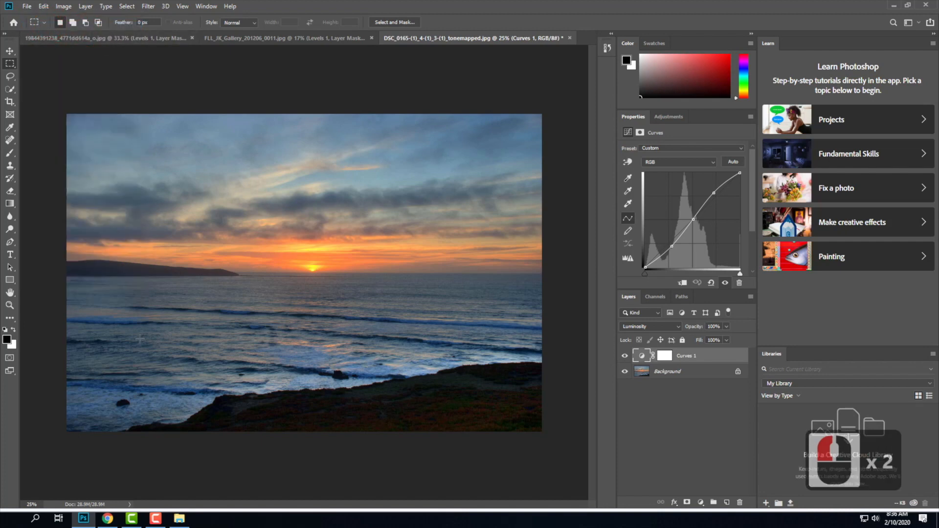
click(177, 520)
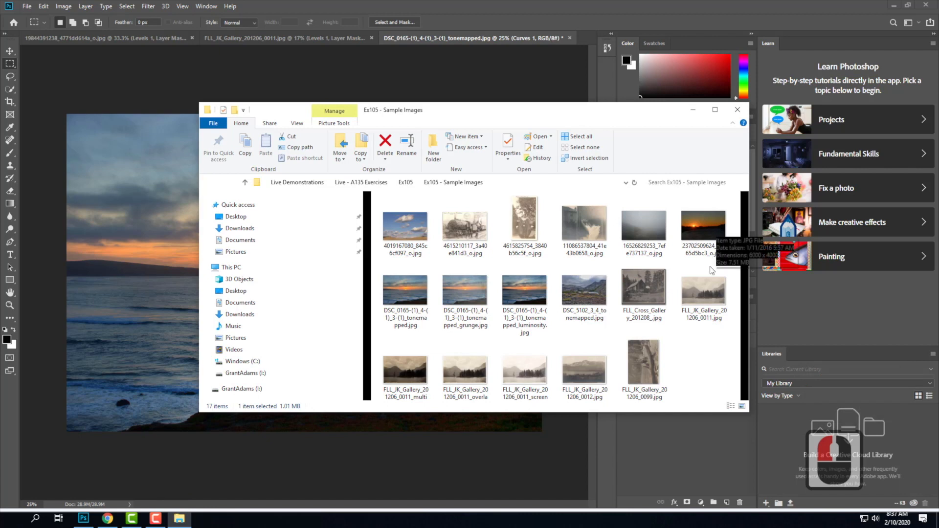
click(710, 228)
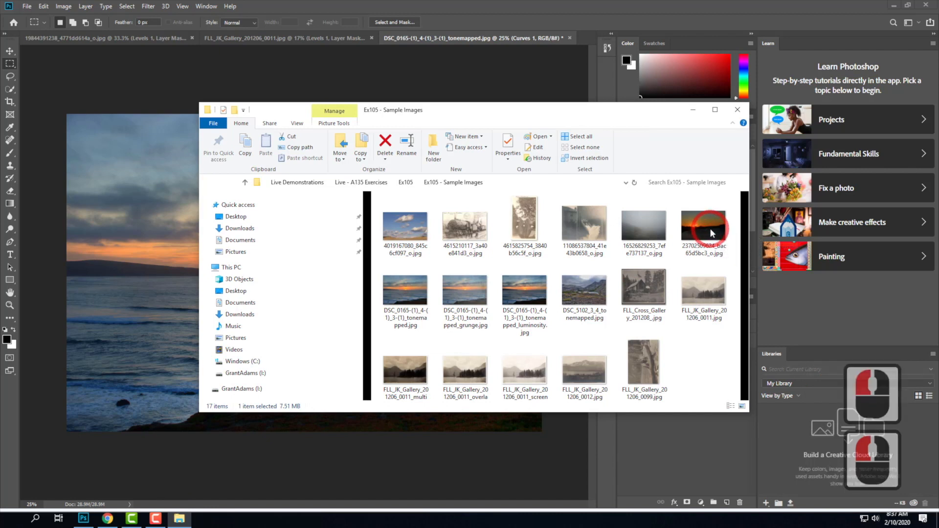
double_click(710, 230)
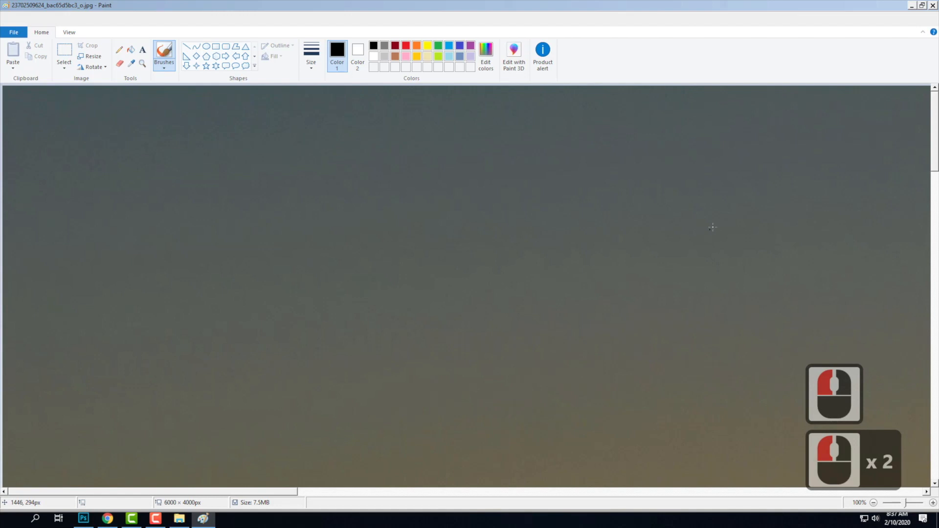
click(933, 6)
right_click(704, 229)
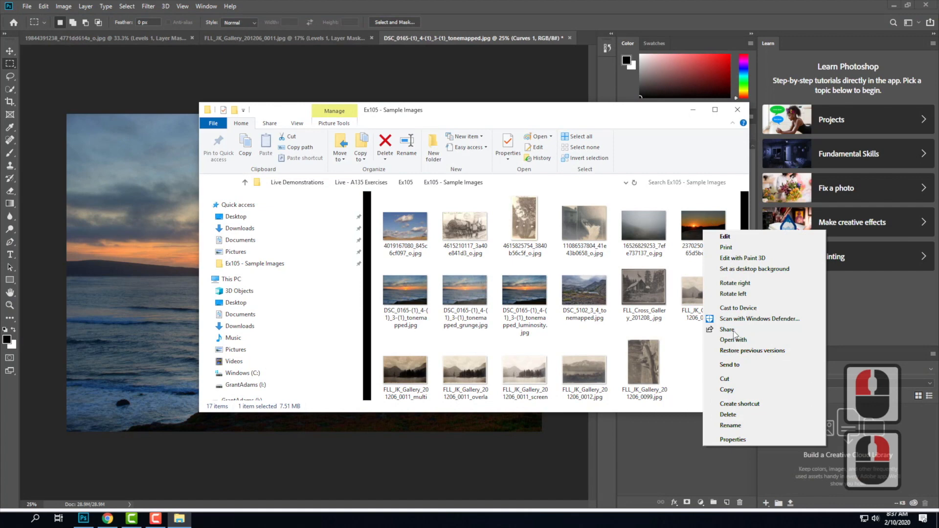
mouse_move(734, 343)
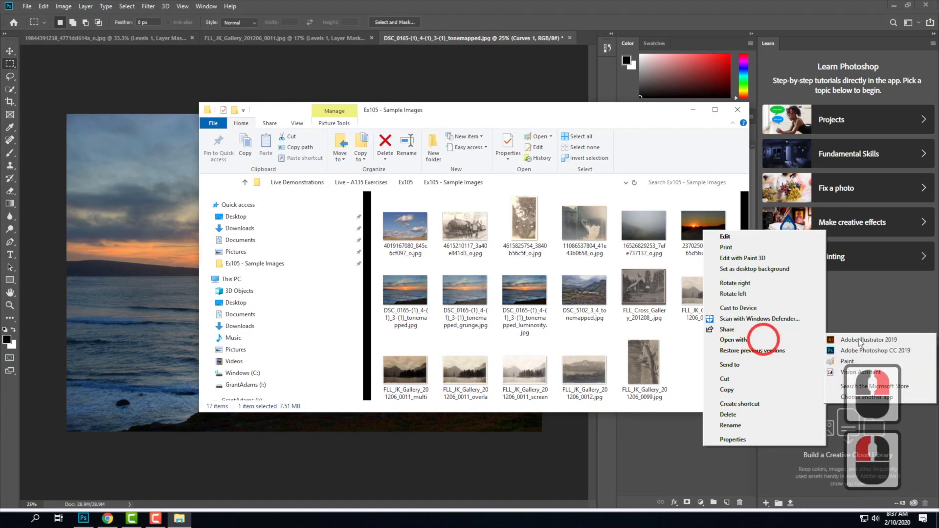
click(872, 354)
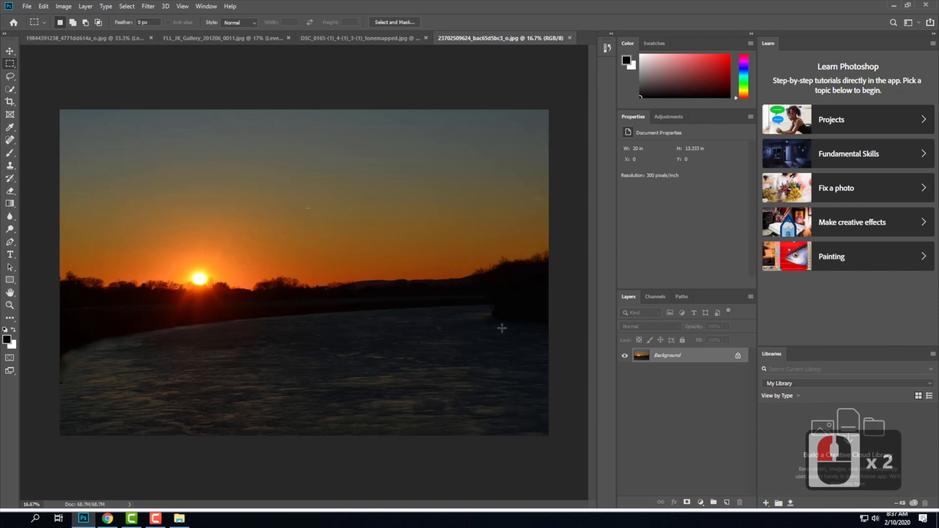
- Add a Curves adjustment layer over the river sunset and bend it into an S-curve through three points
click(86, 6)
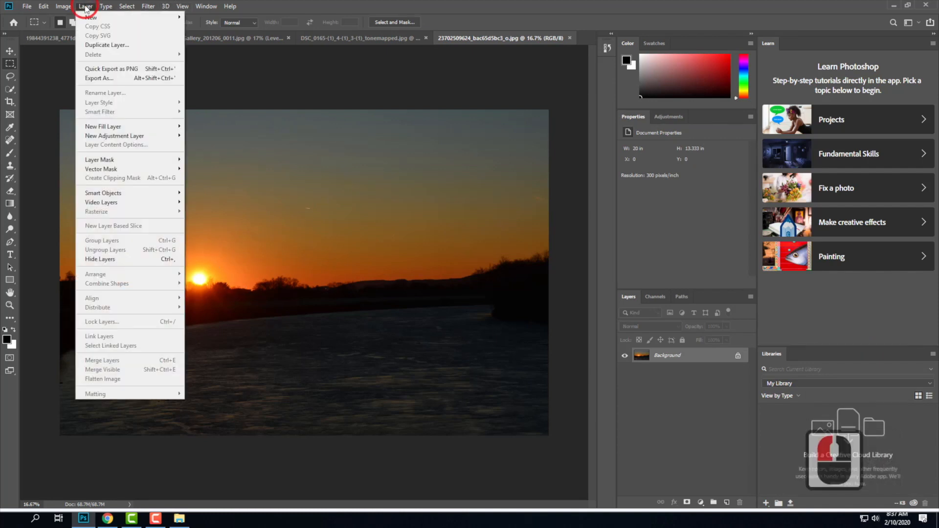
mouse_move(150, 139)
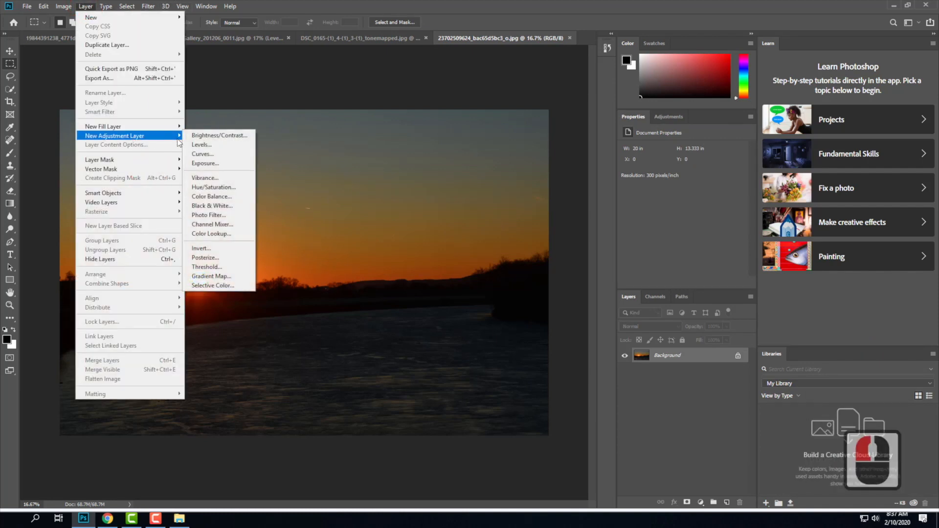
click(238, 155)
click(548, 154)
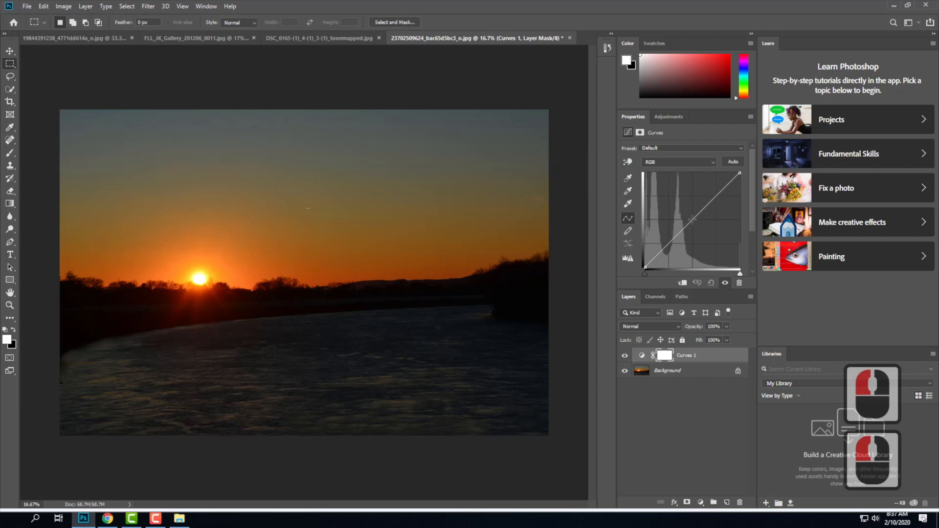
click(693, 219)
click(713, 193)
drag(677, 241, 675, 245)
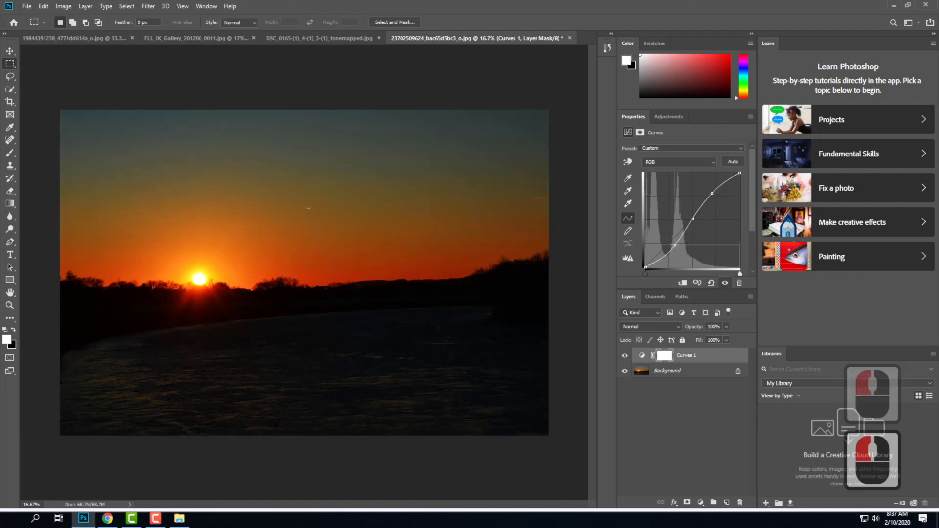
- Change the river sunset's Curves layer to Luminosity blending and compare the photo with the layer shown and hidden
click(663, 326)
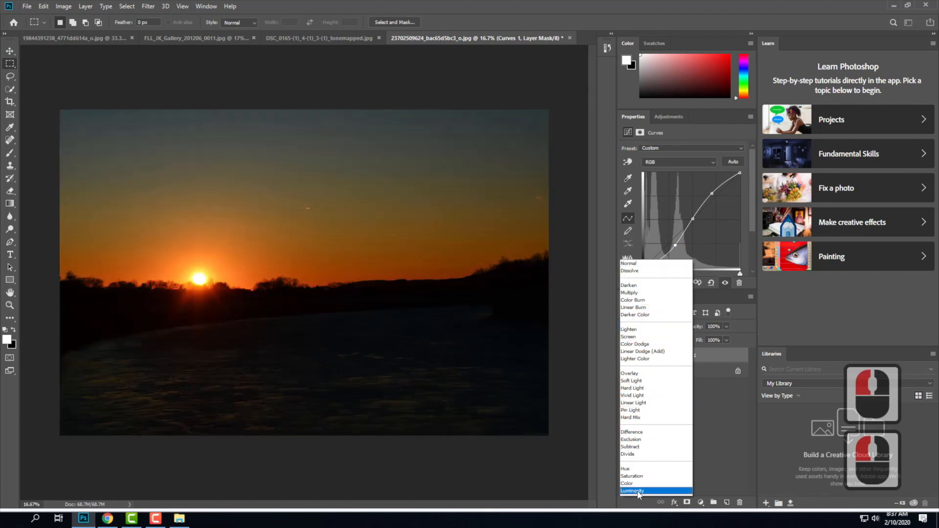
click(639, 492)
click(625, 359)
click(624, 359)
click(625, 359)
click(624, 357)
click(624, 357)
click(624, 357)
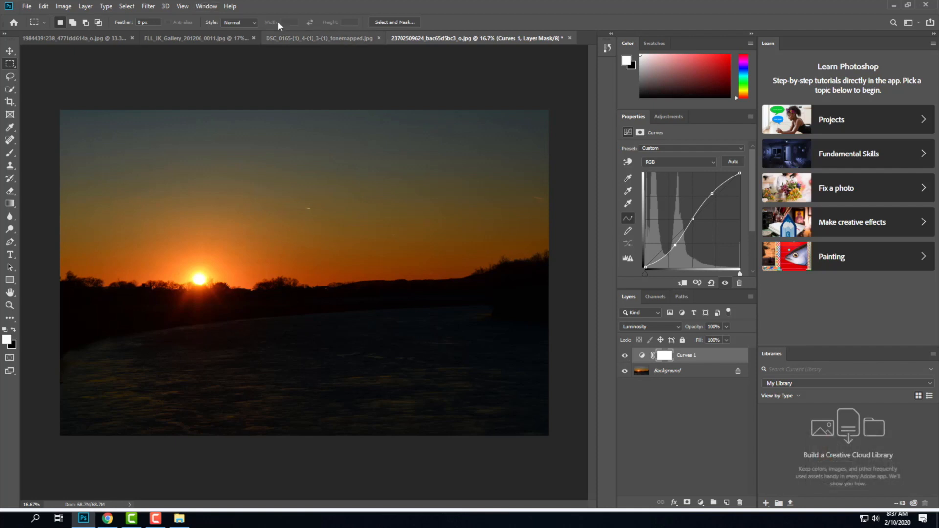
- Bring up the ocean sunset document DSC_0165-(1)_4-(1)_3-(1)_tonemapped.jpg and switch to Chrome
click(321, 38)
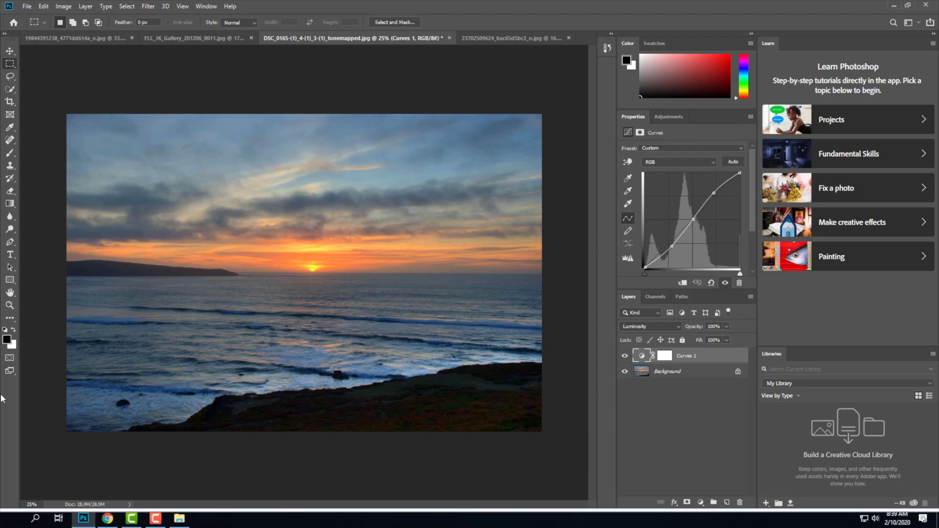
click(111, 521)
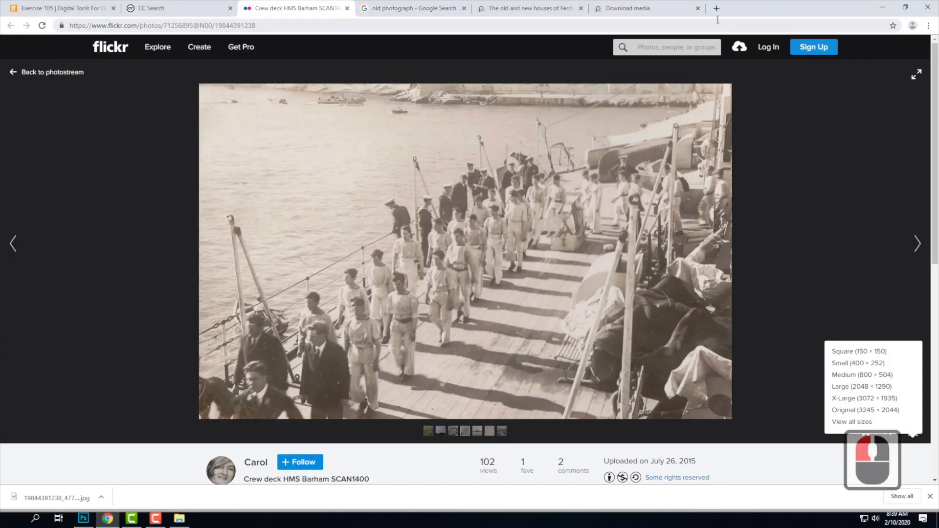
click(200, 8)
click(278, 249)
scroll(280, 251, up, 8)
scroll(280, 250, up, 7)
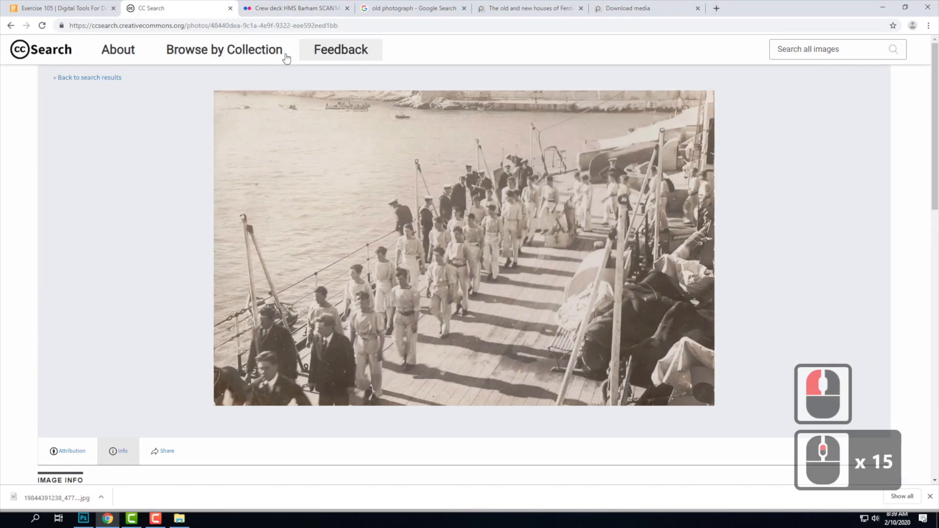
click(832, 55)
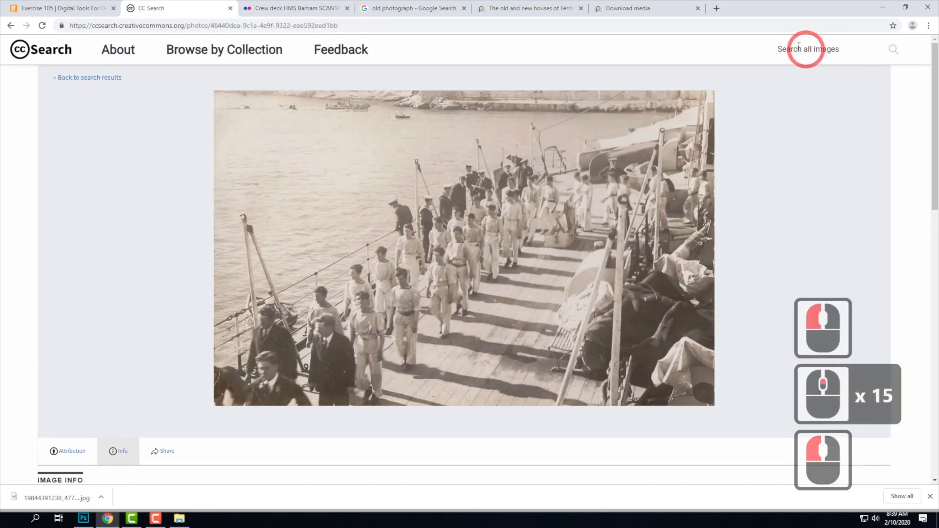
- Open Google Images in a new browser tab and search for "grunge texture"
click(718, 8)
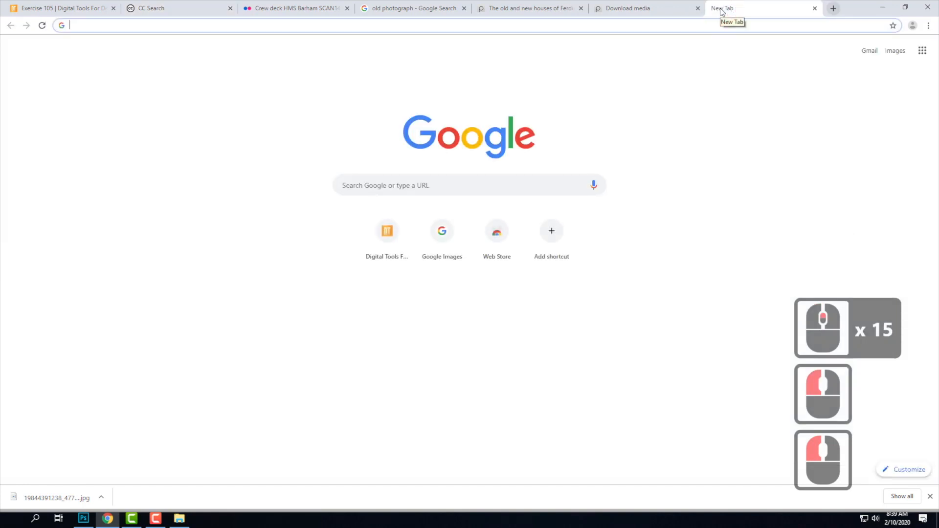
text(images.)
key(Return)
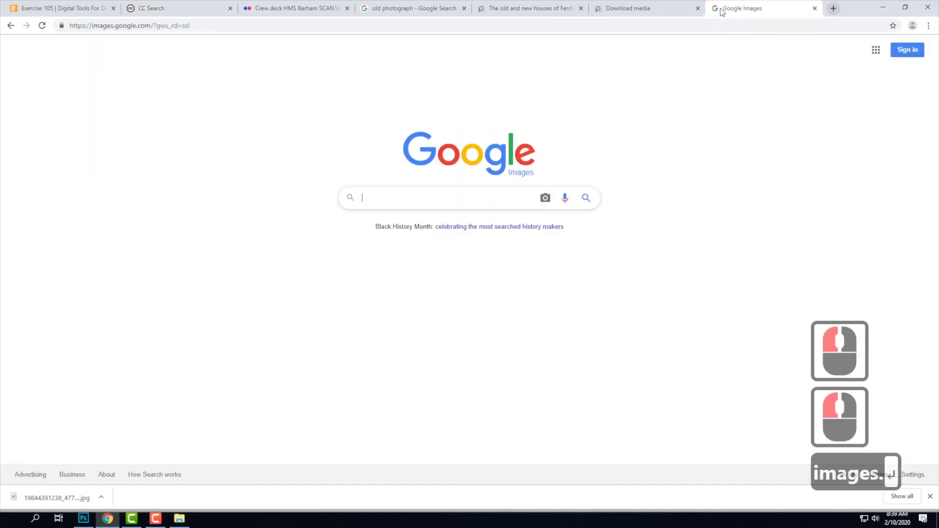
text(grunge texture)
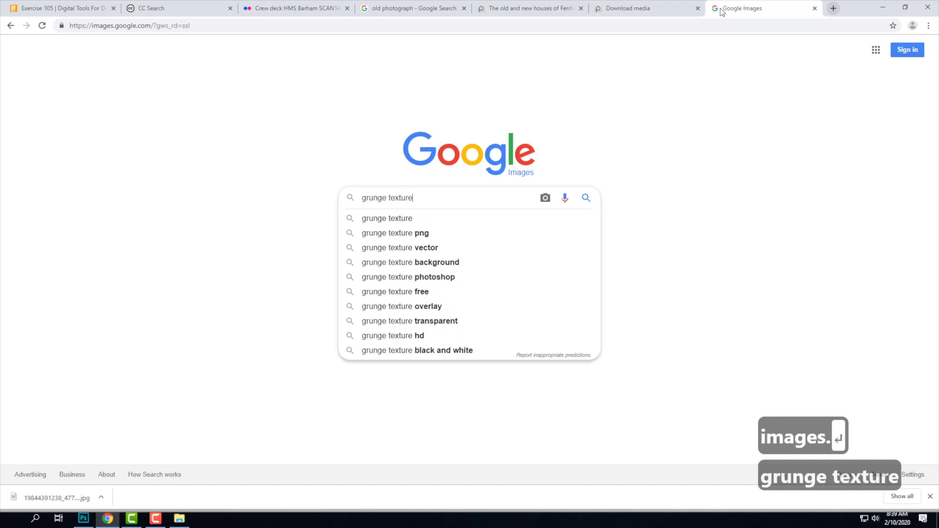
key(Return)
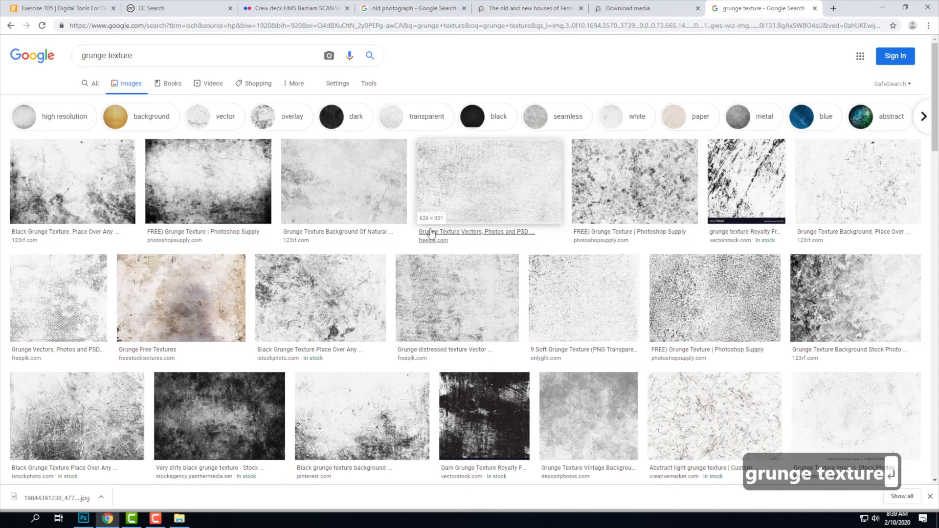
- Browse the unfiltered grunge texture image results to see what kinds of textures are offered
scroll(578, 239, down, 1)
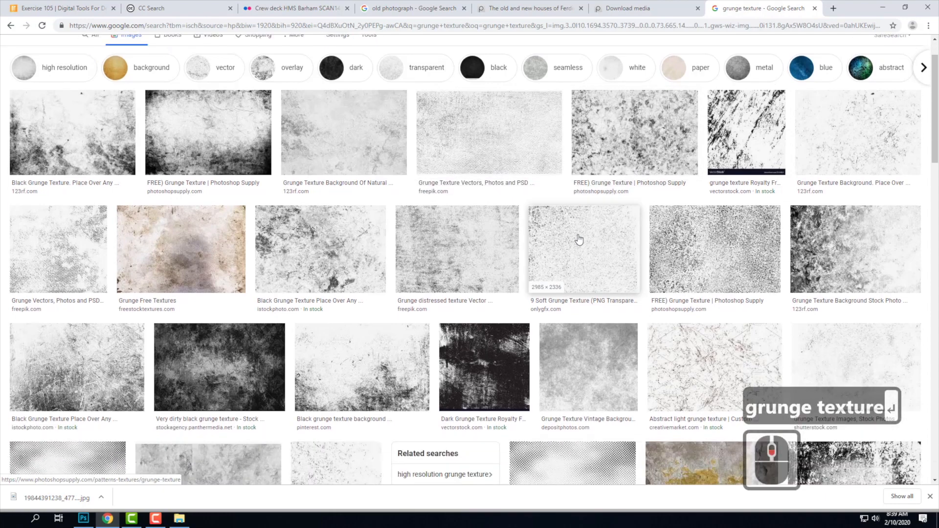
scroll(570, 237, down, 1)
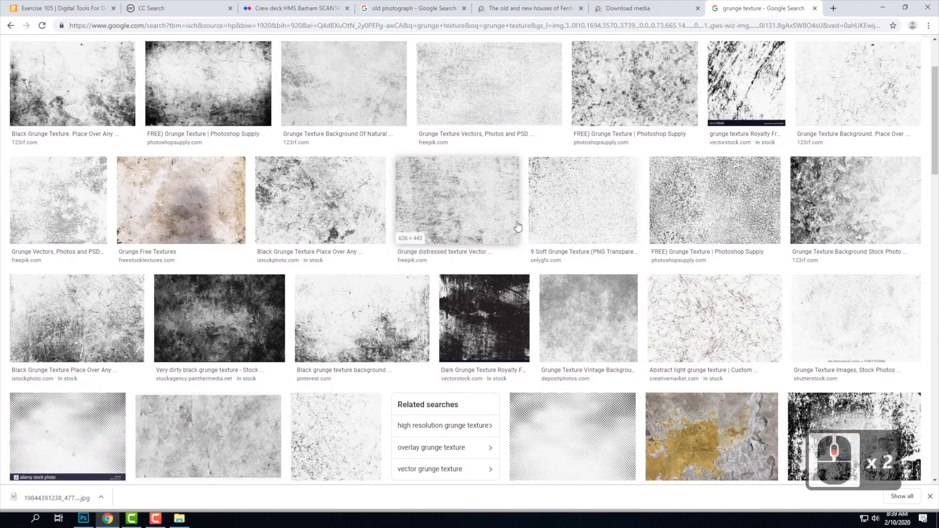
scroll(542, 221, down, 5)
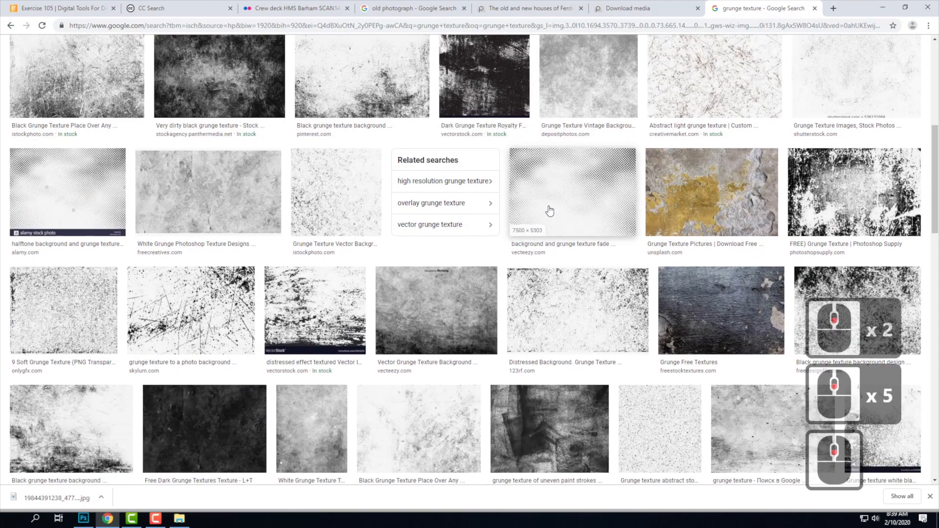
scroll(562, 215, down, 3)
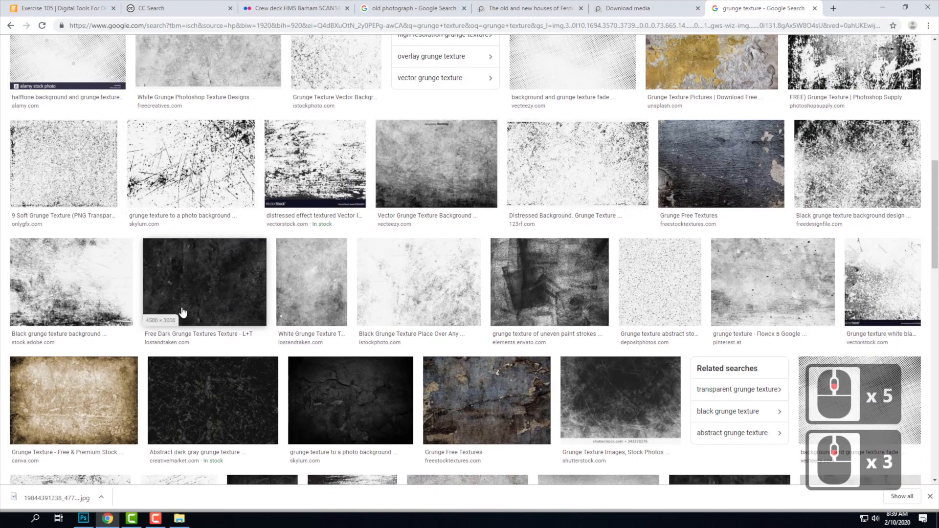
scroll(166, 294, down, 3)
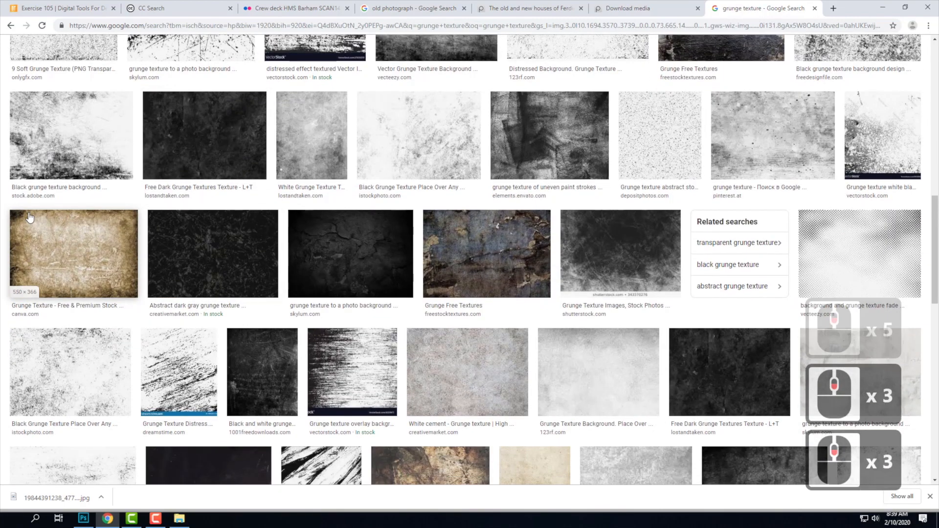
scroll(625, 247, down, 6)
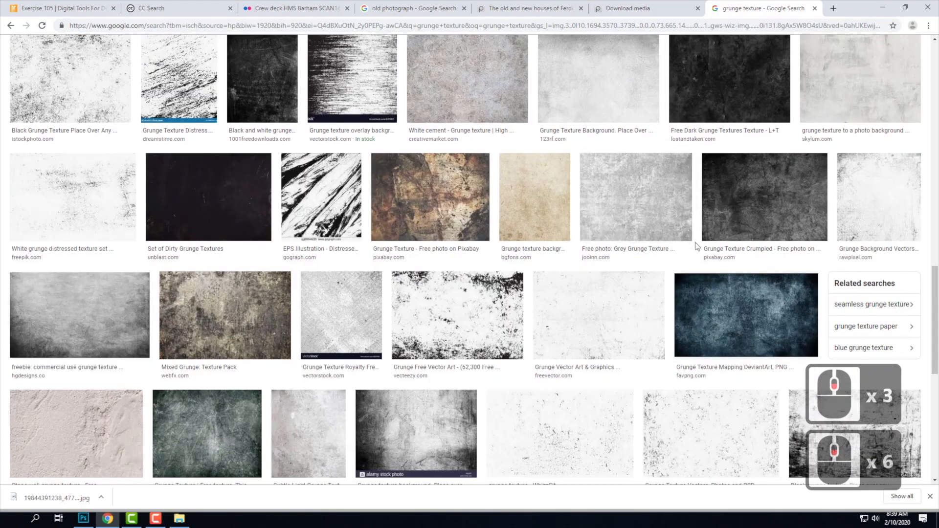
scroll(657, 249, down, 8)
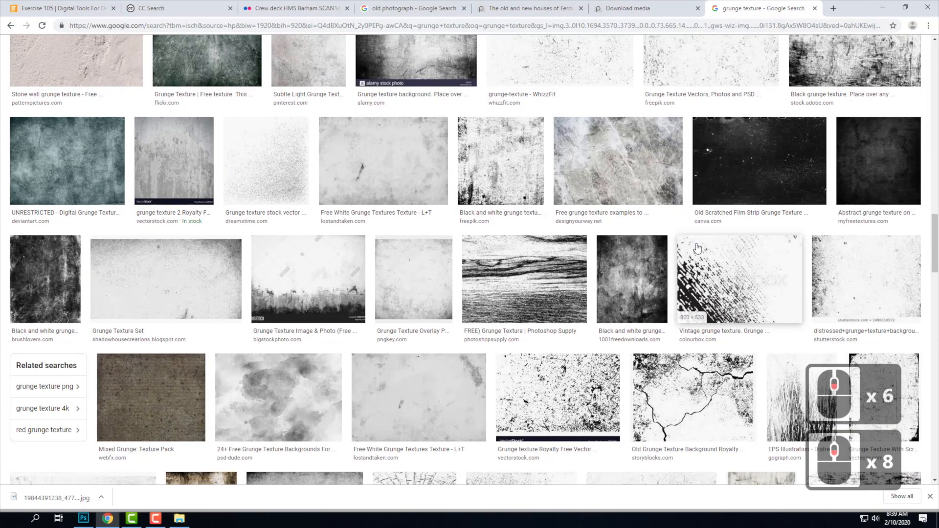
scroll(697, 248, down, 9)
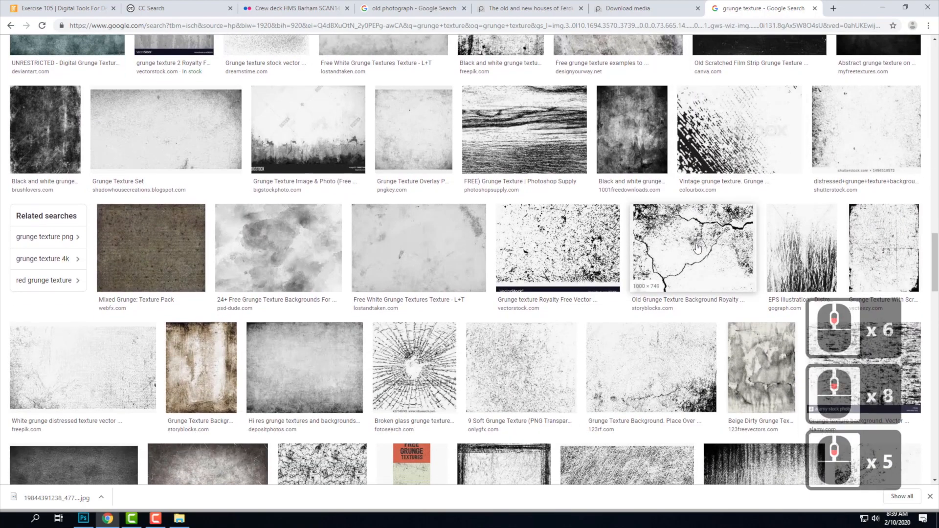
scroll(697, 248, down, 9)
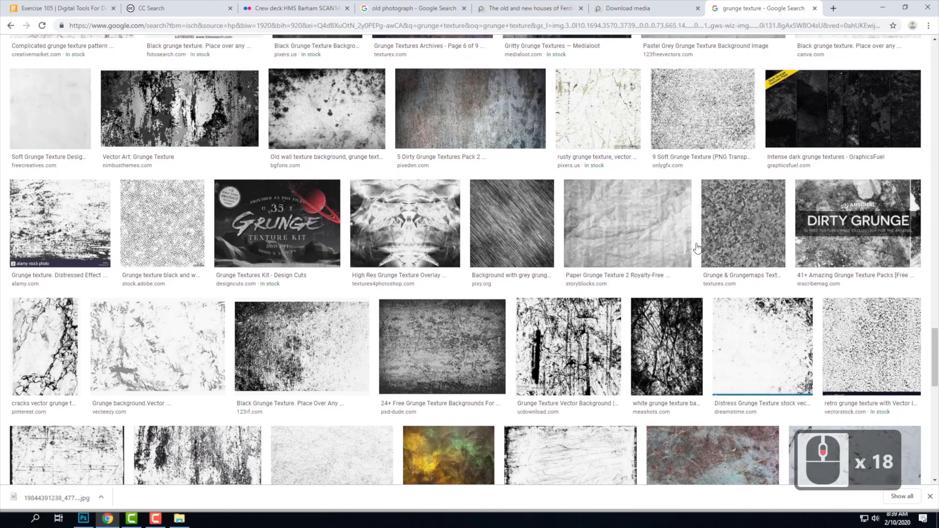
scroll(594, 232, down, 20)
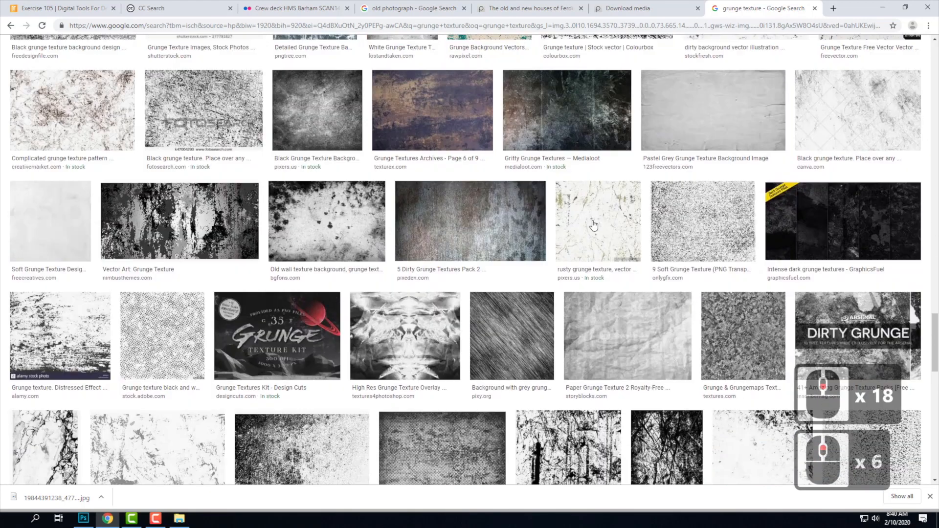
scroll(594, 219, down, 12)
scroll(594, 220, up, 20)
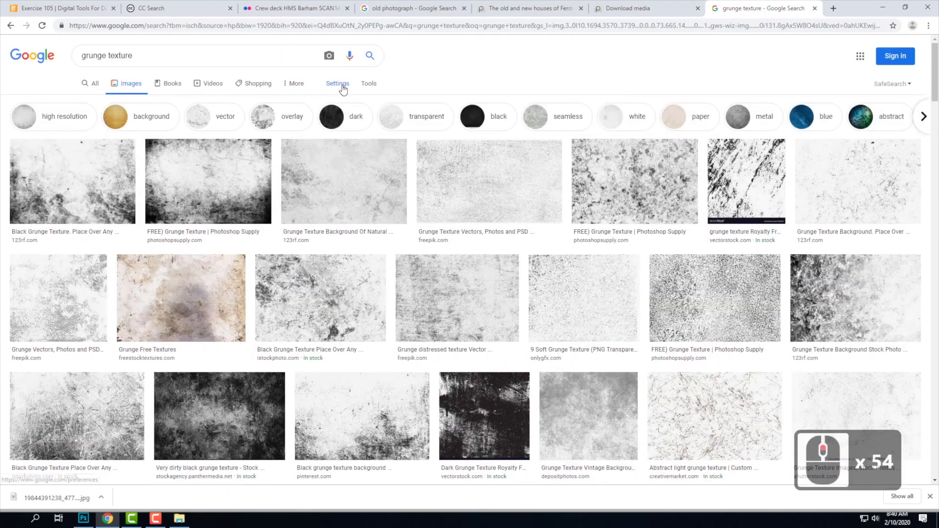
- Filter the grunge texture results by usage rights to "Labeled for reuse with modification"
click(369, 83)
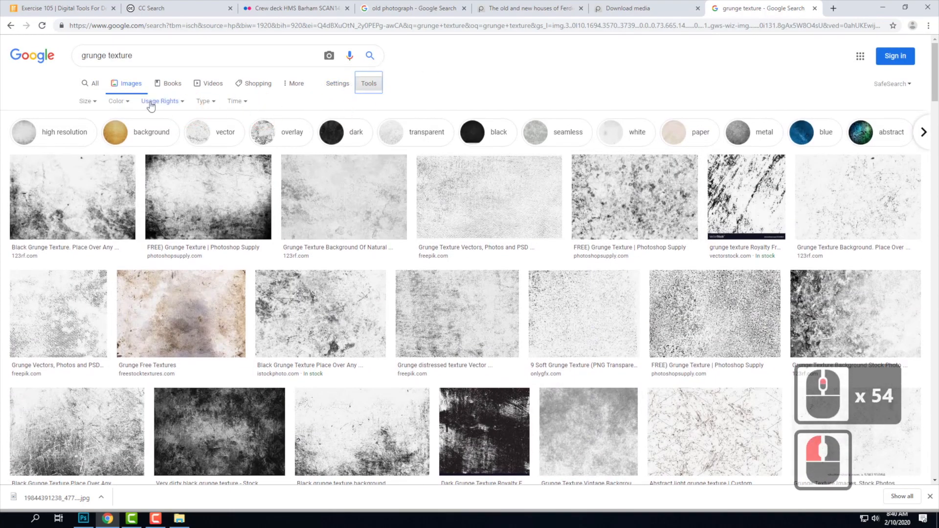
click(154, 101)
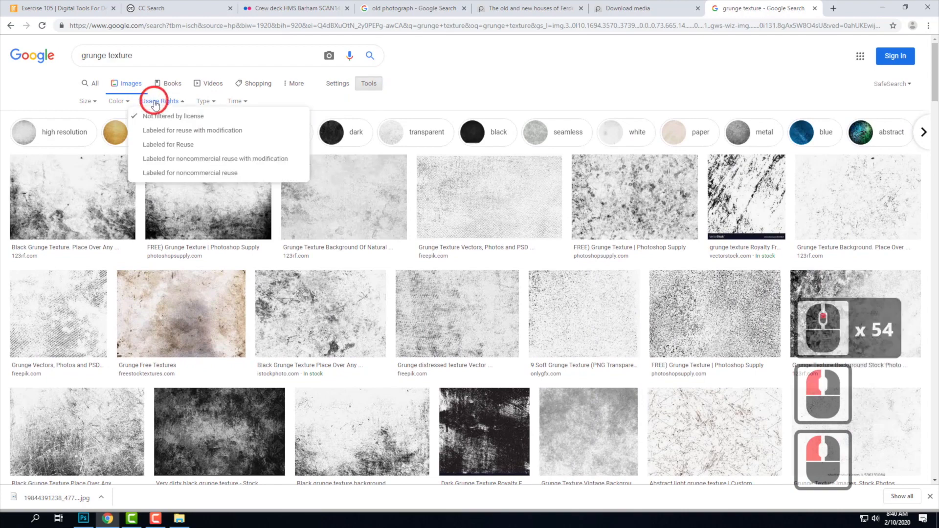
click(178, 136)
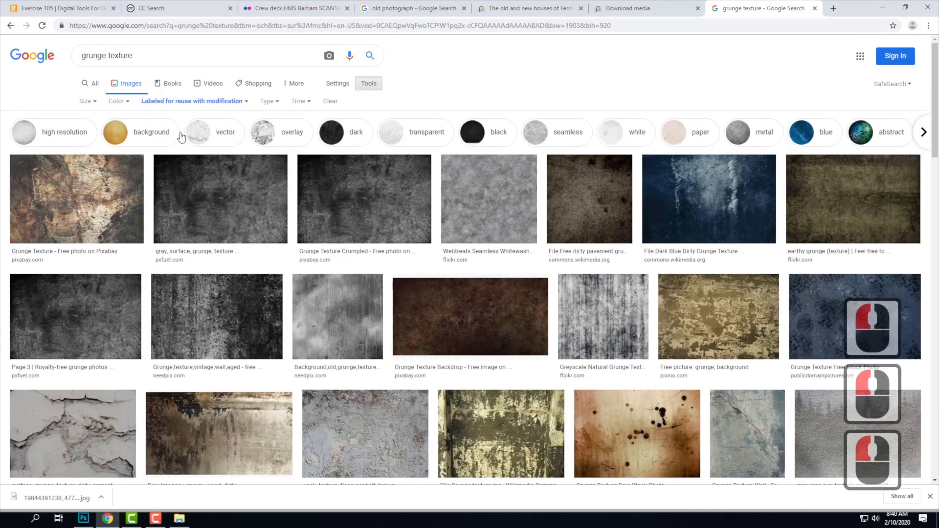
- Choose the hauswand facade plaster texture among the filtered results and open its source page on Pikrepo
scroll(661, 145, down, 5)
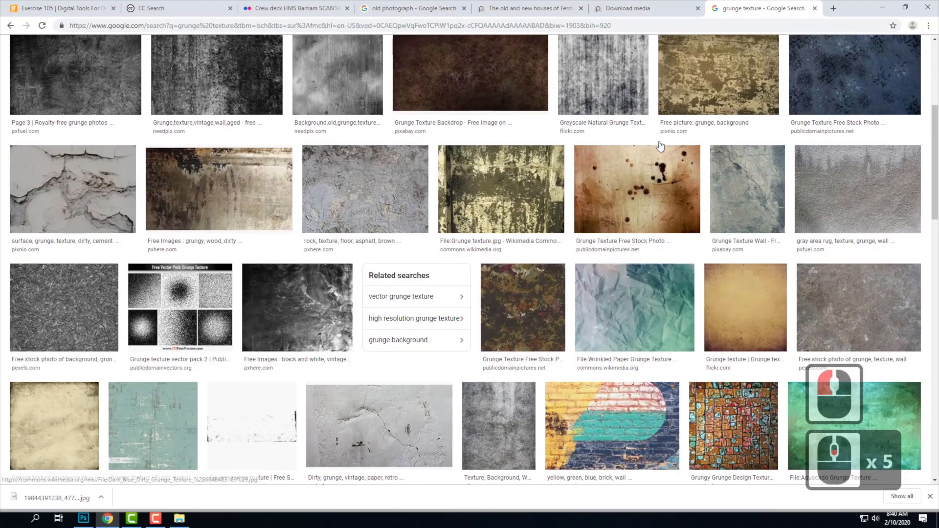
scroll(661, 145, down, 9)
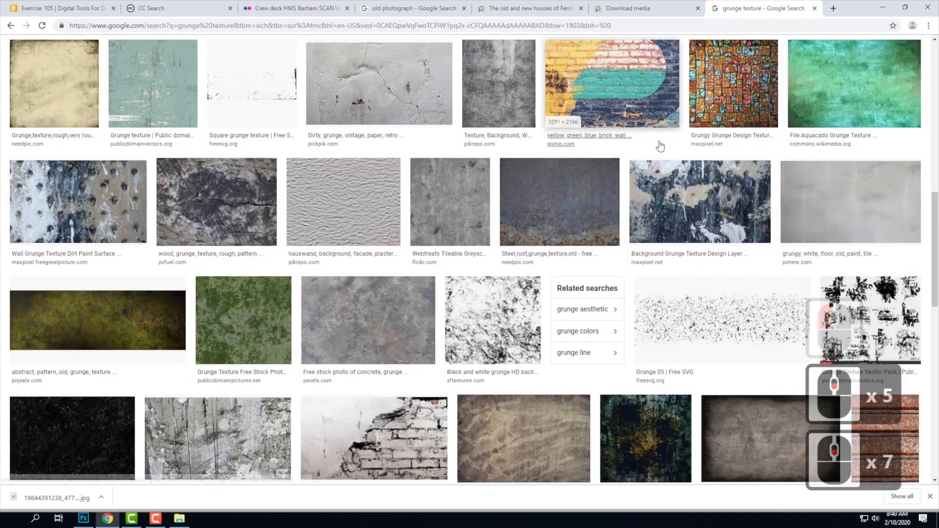
scroll(660, 145, down, 2)
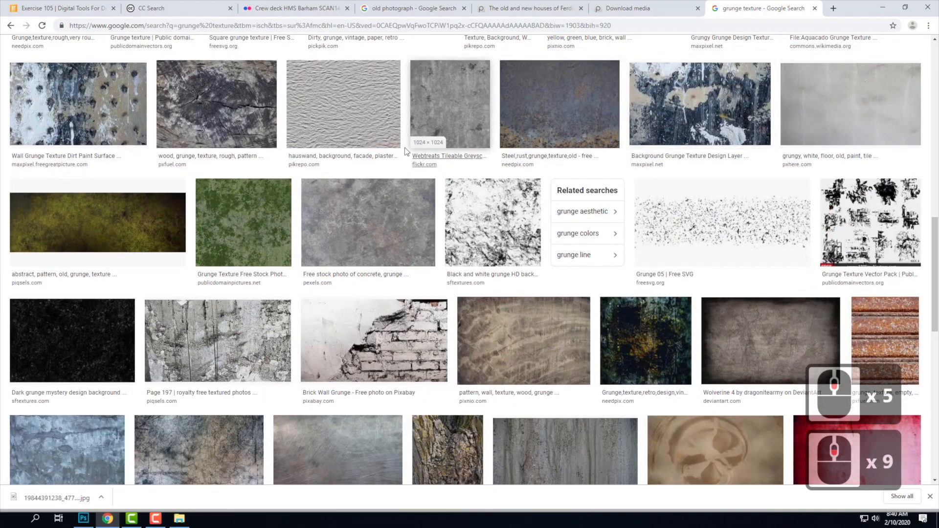
click(347, 105)
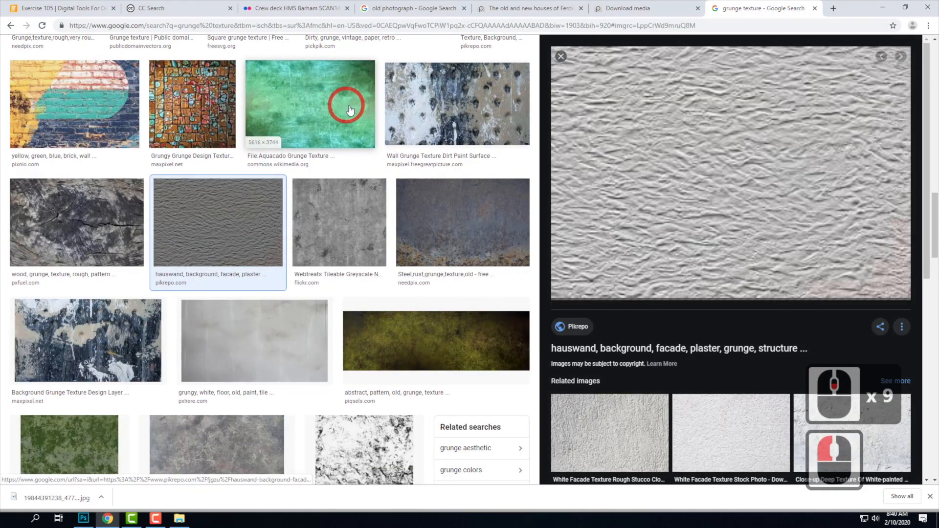
click(745, 159)
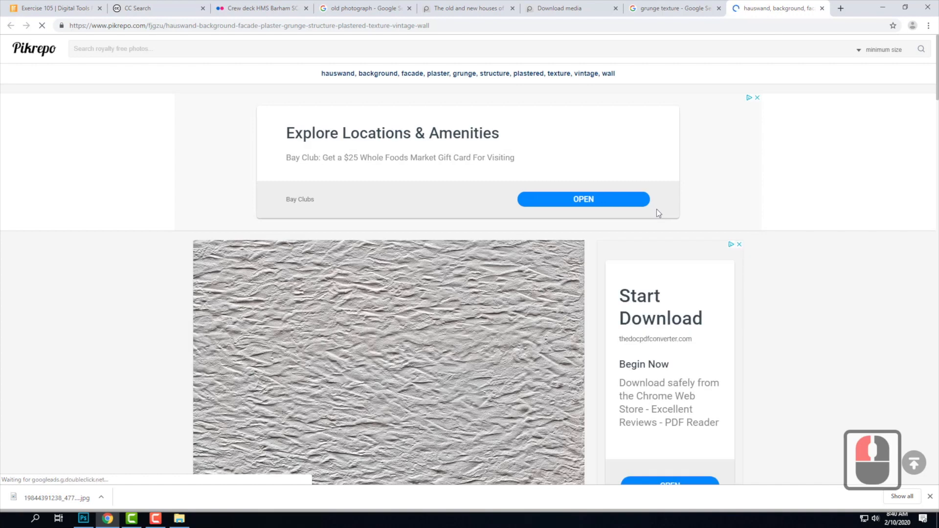
- Try to save the plaster texture image from the full-size Pikrepo page
scroll(752, 215, down, 7)
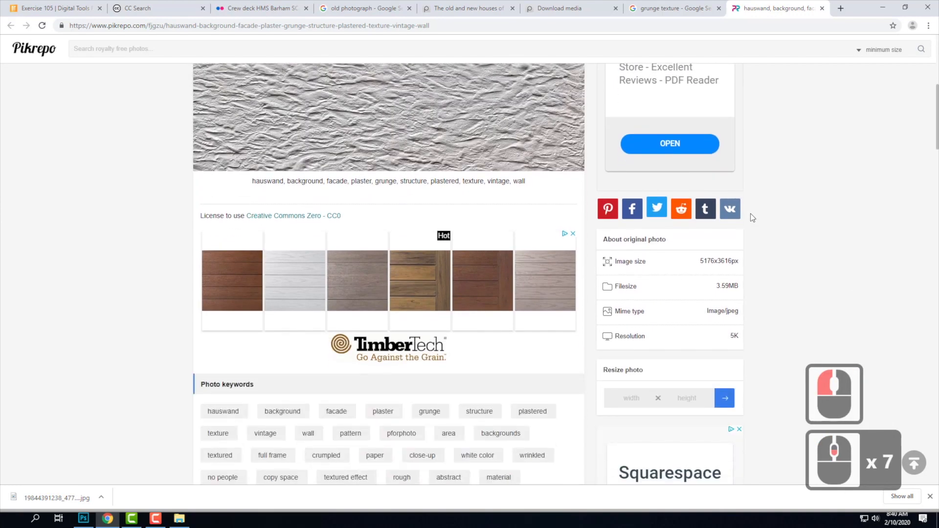
scroll(750, 214, up, 4)
right_click(358, 211)
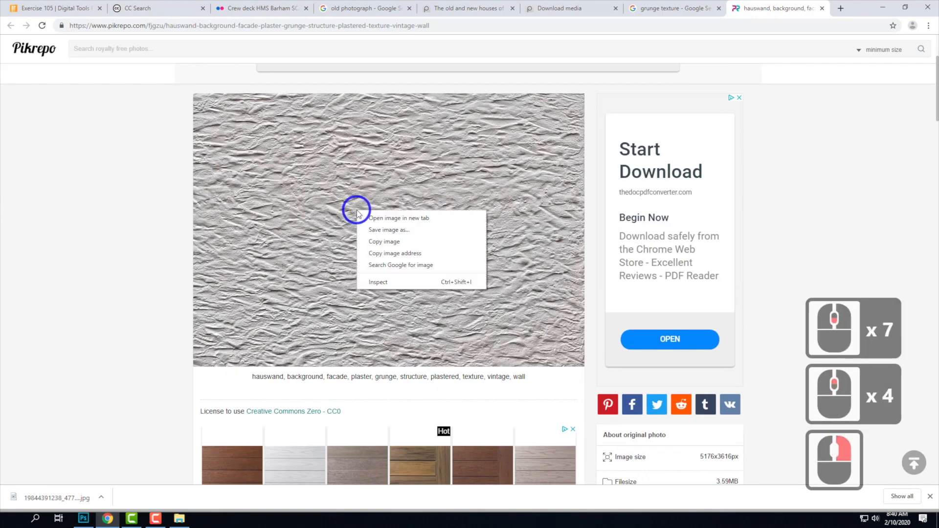
click(417, 231)
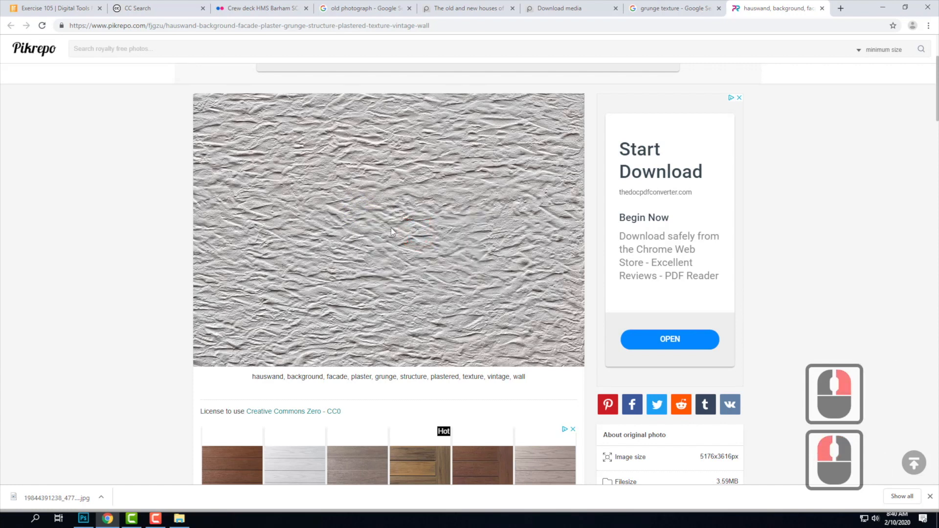
drag(343, 226, 361, 208)
drag(179, 523, 342, 181)
drag(396, 141, 460, 240)
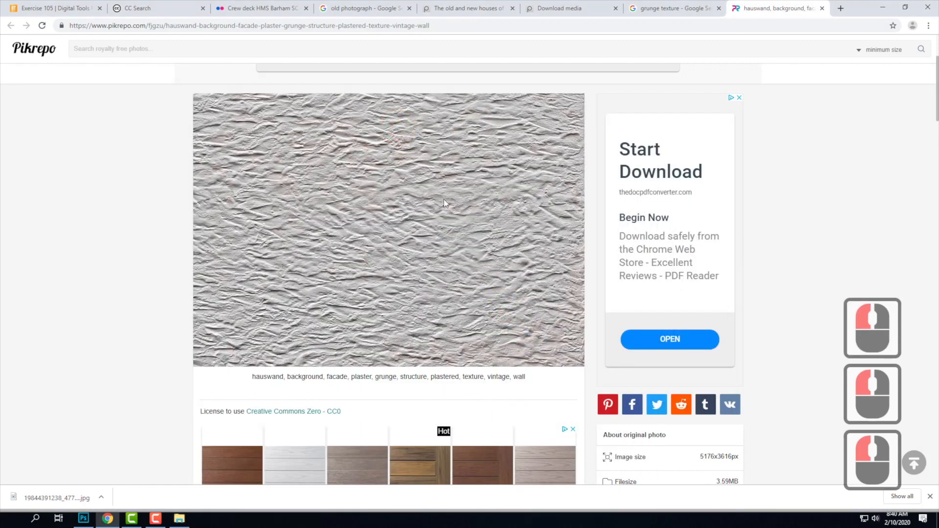
- Copy the plaster texture from the web page into the Ex105 - Sample Images folder and return to the ocean sunset in Photoshop
click(905, 7)
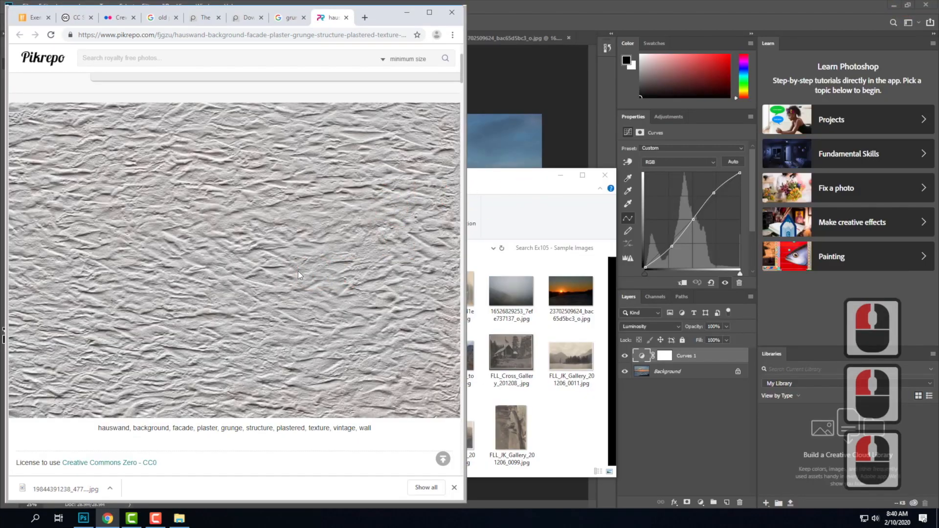
drag(422, 362, 611, 440)
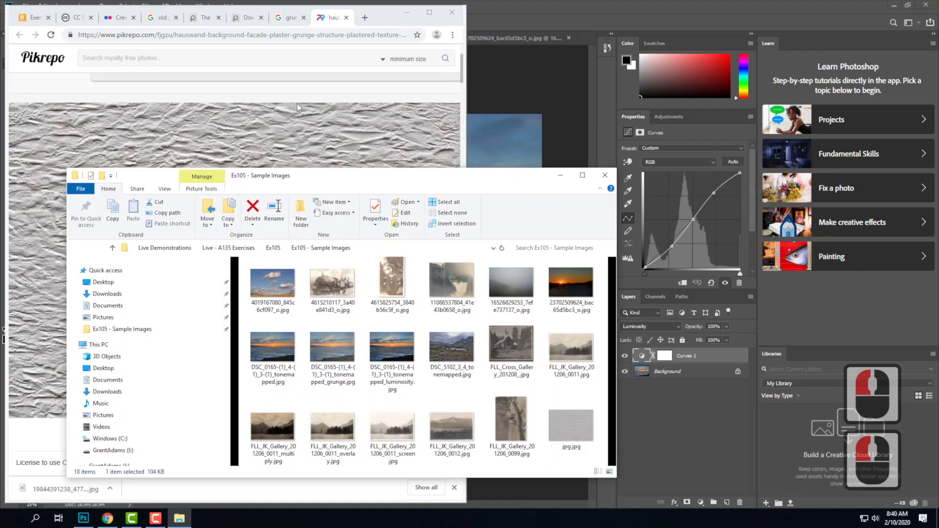
click(186, 70)
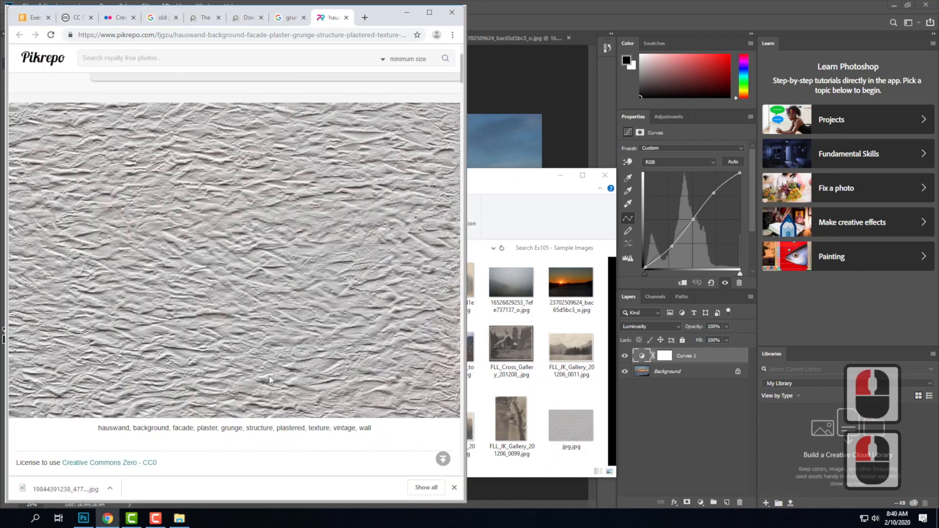
click(528, 8)
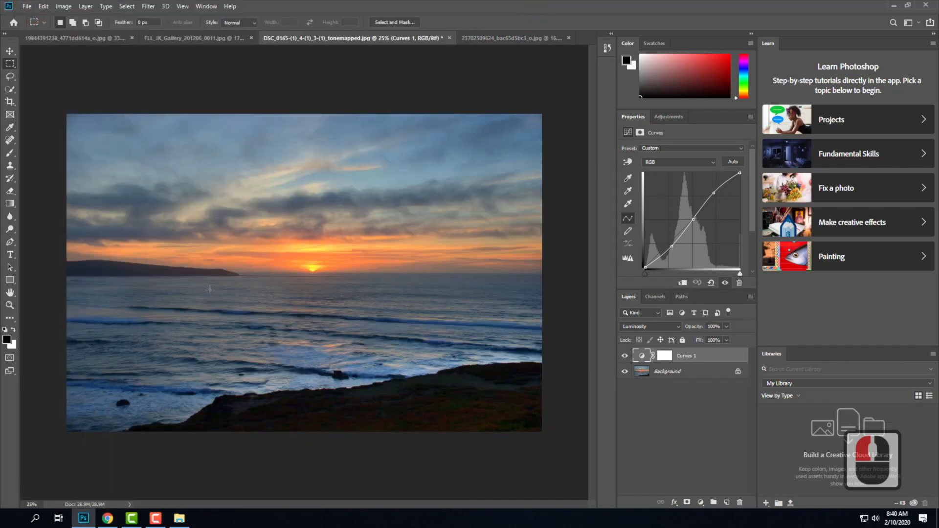
click(27, 7)
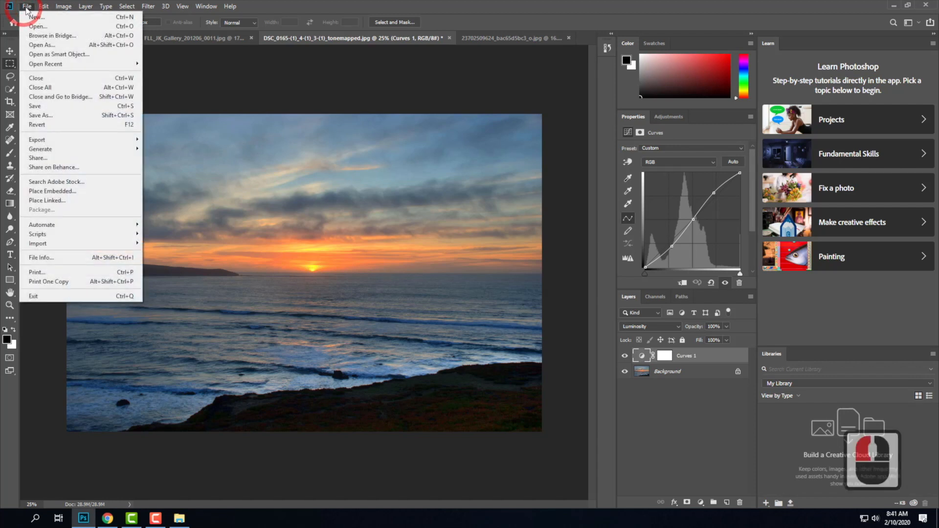
click(39, 191)
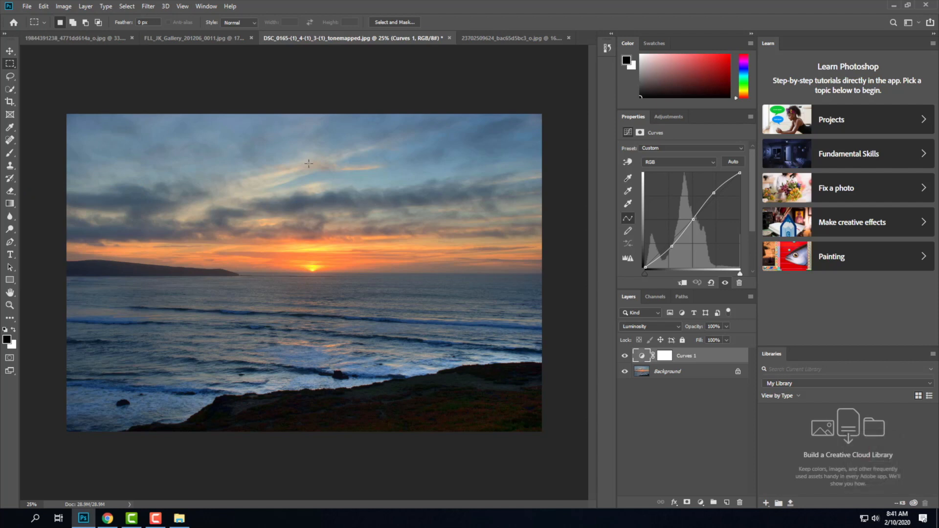
click(34, 7)
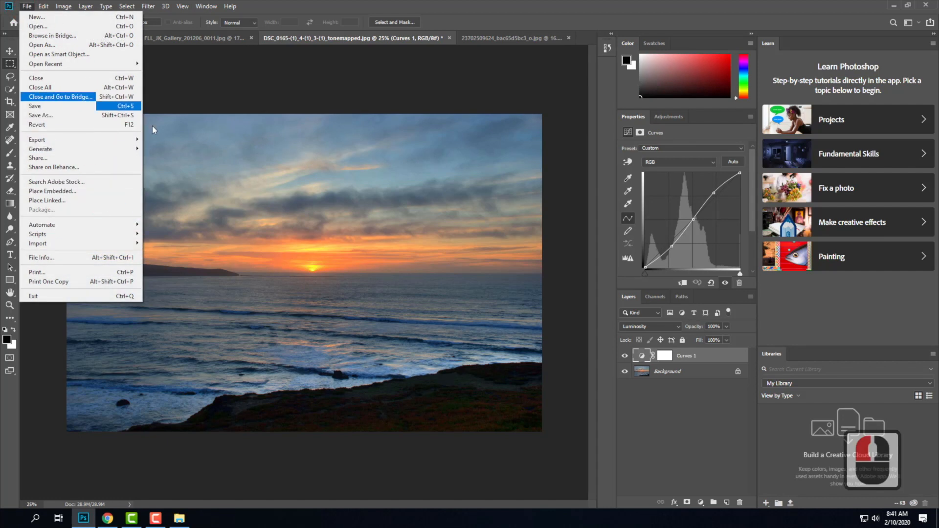
click(85, 158)
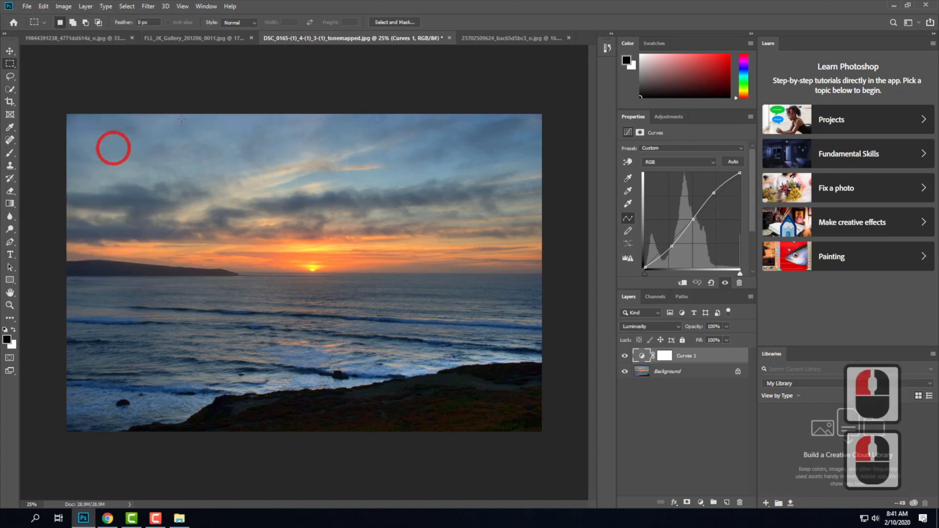
- Place the plaster texture jpg.jpg from the Ex105 - Sample Images folder into the ocean sunset, scaled to about 470% to cover the canvas
click(177, 522)
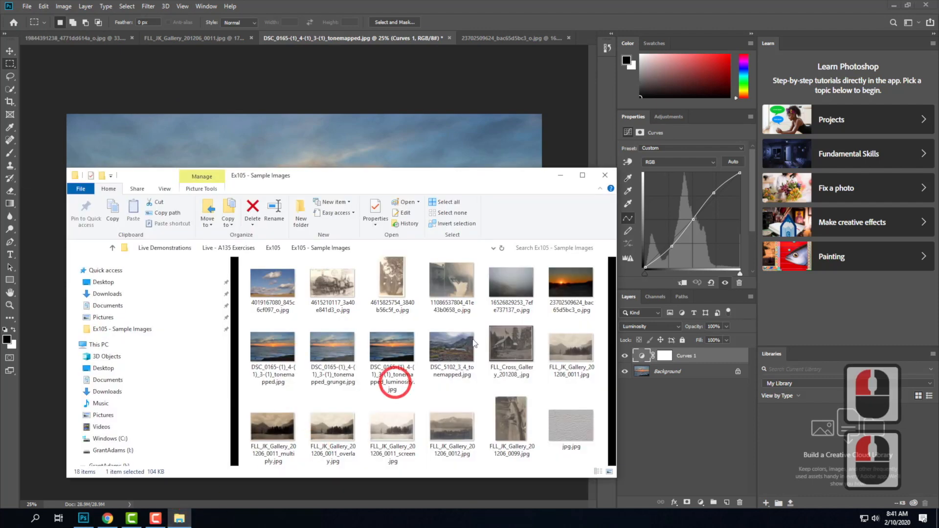
drag(488, 179, 674, 150)
click(575, 184)
drag(752, 390, 105, 192)
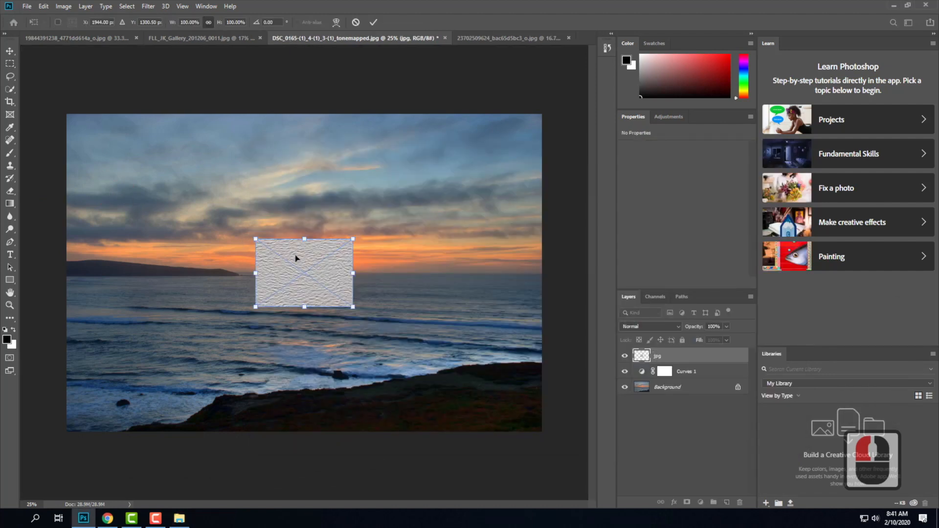
drag(257, 239, 66, 103)
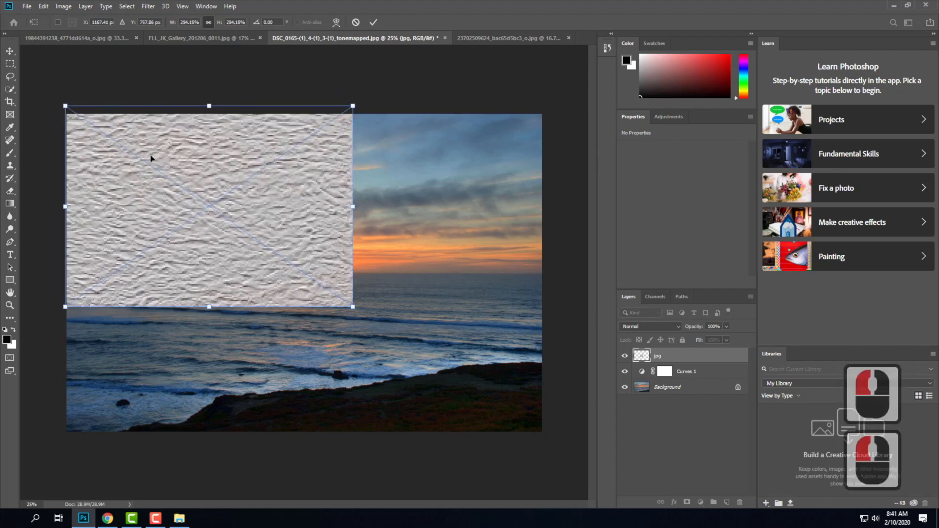
drag(355, 308, 532, 455)
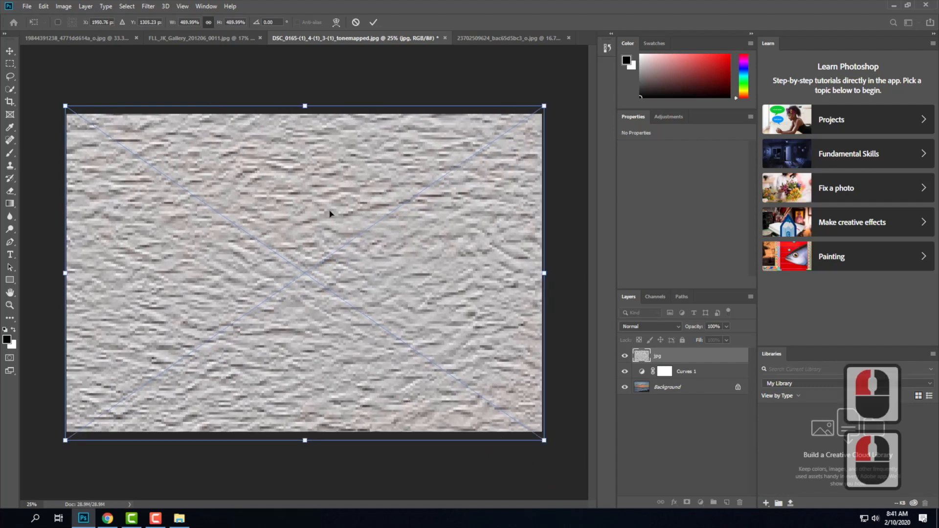
click(374, 22)
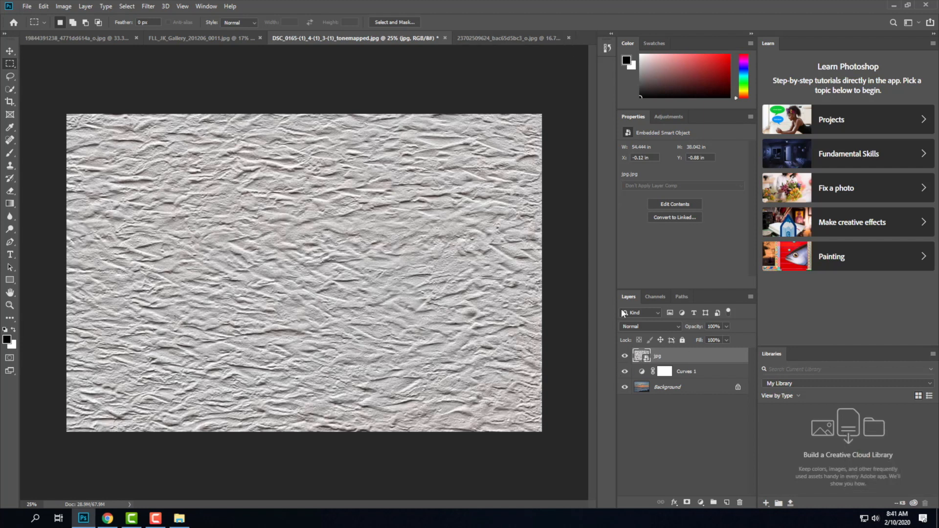
- Try the Multiply, Screen and Overlay blending modes on the plaster texture layer
click(641, 326)
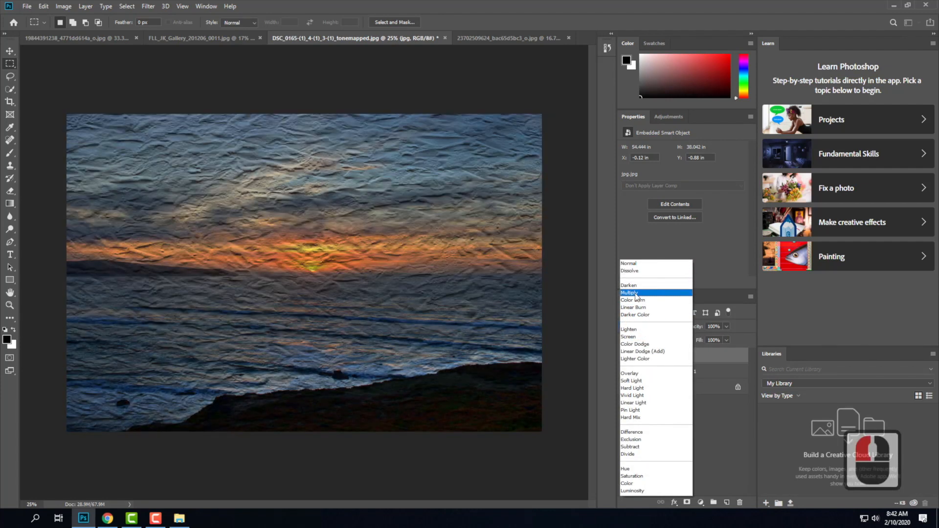
click(635, 293)
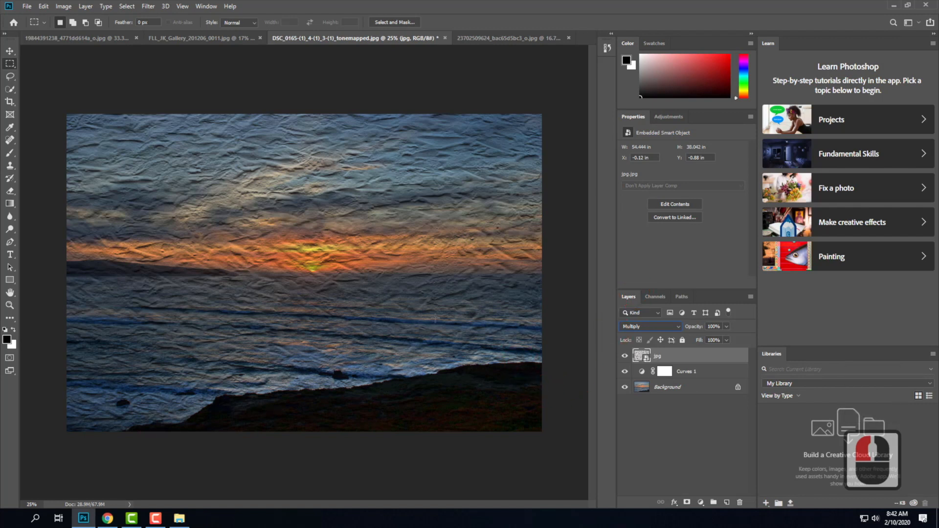
click(649, 329)
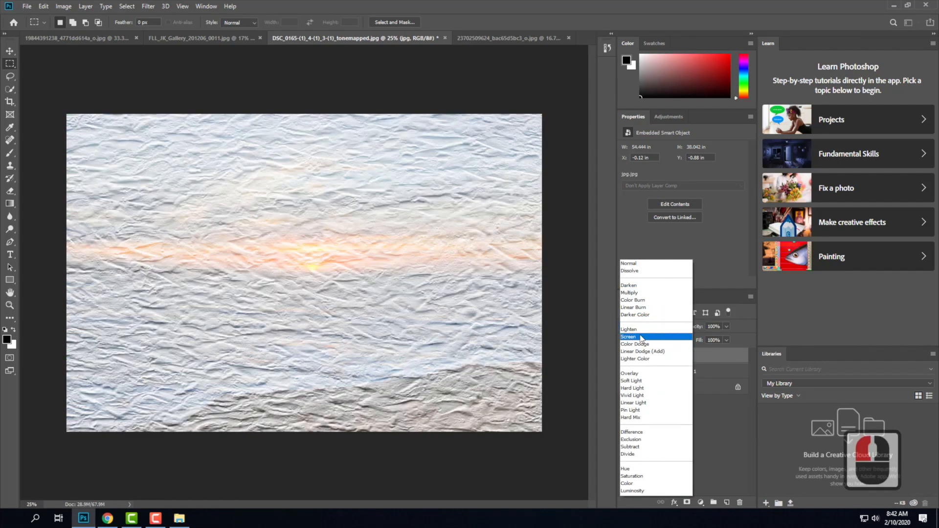
click(641, 337)
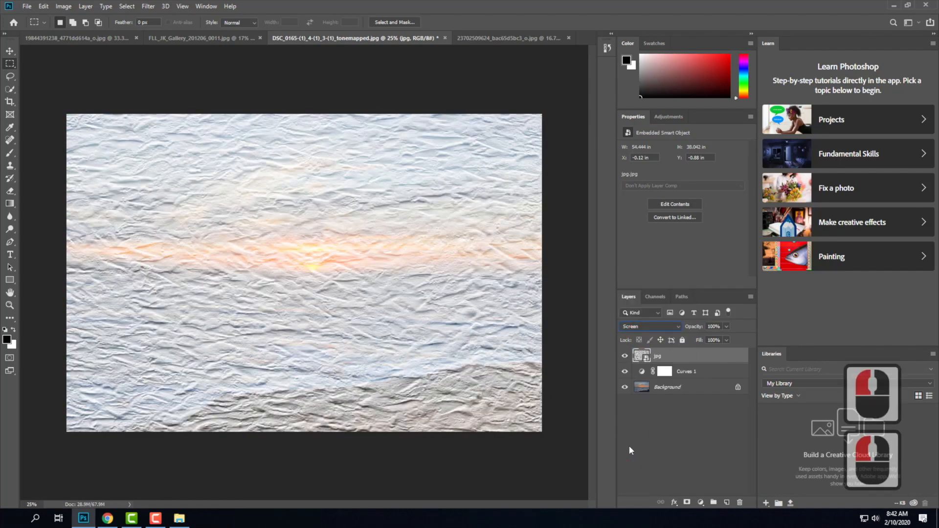
click(658, 325)
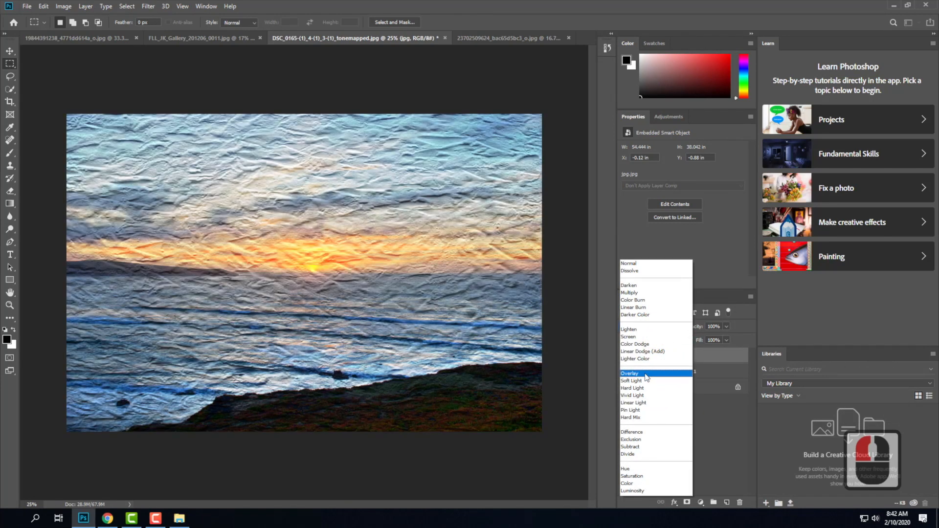
click(647, 375)
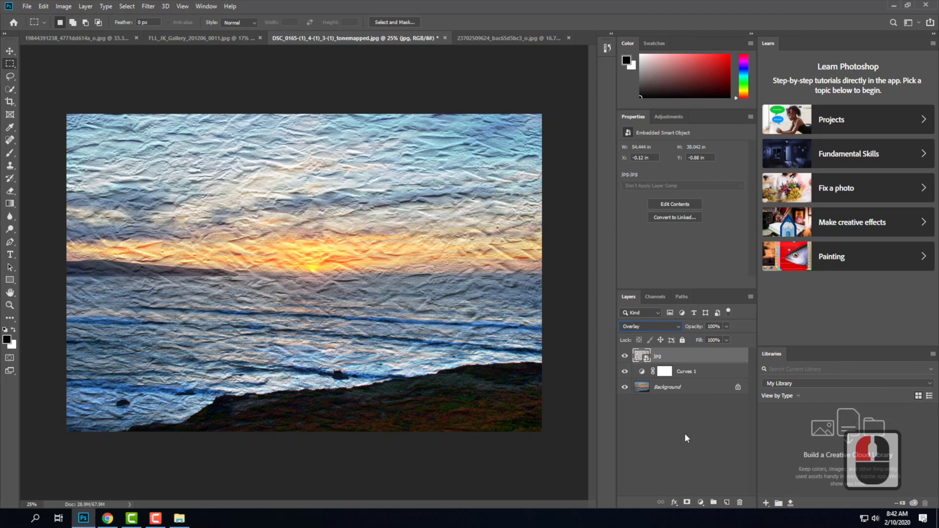
- Set the plaster texture layer's blending mode to Multiply and hide the layer
click(673, 327)
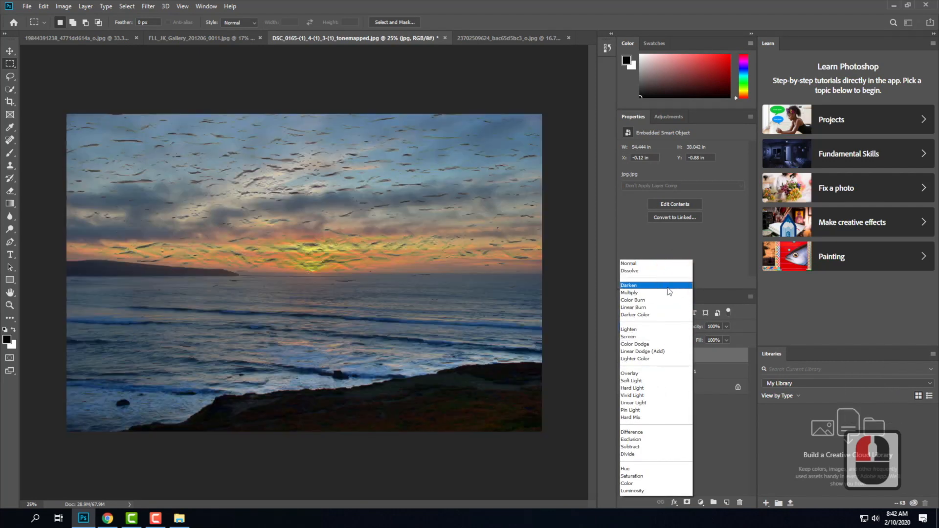
click(666, 293)
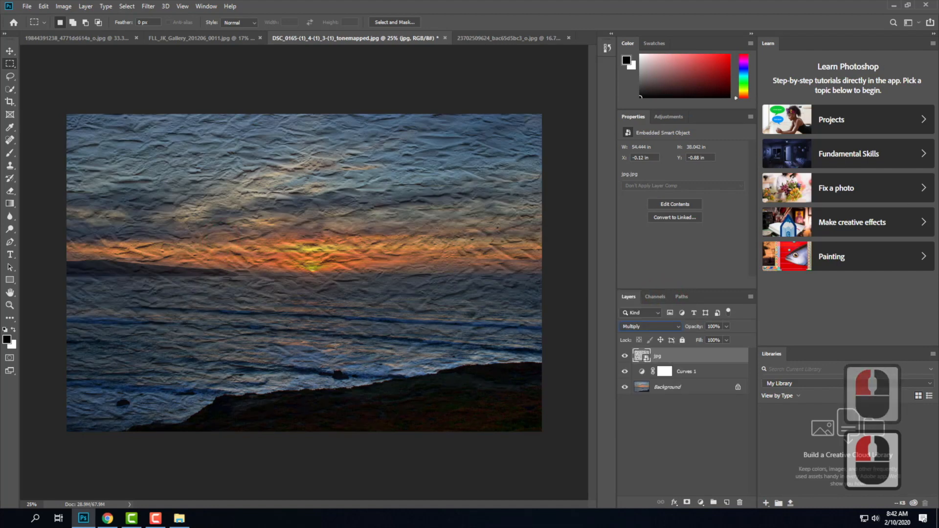
click(624, 357)
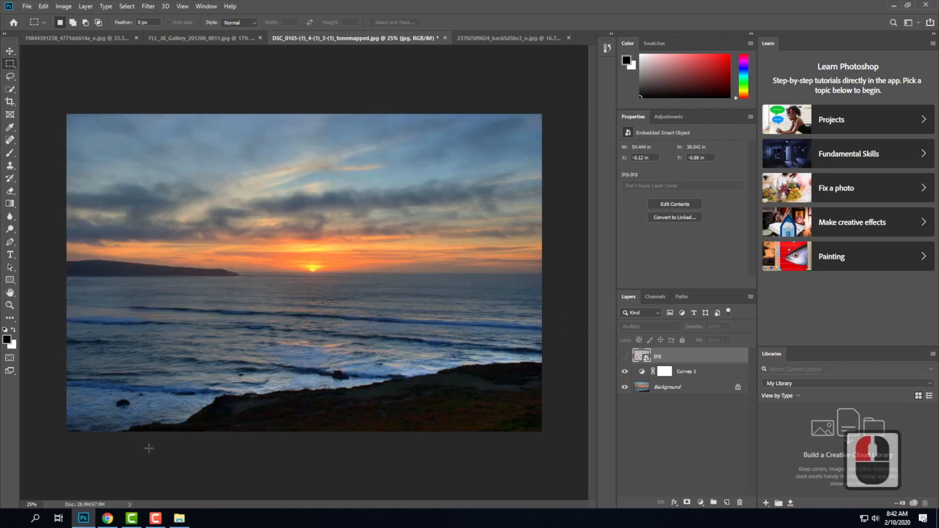
- Switch to the grunge texture search results in Chrome and choose the dark "Wolverine 4" texture from DeviantArt
click(179, 518)
click(585, 268)
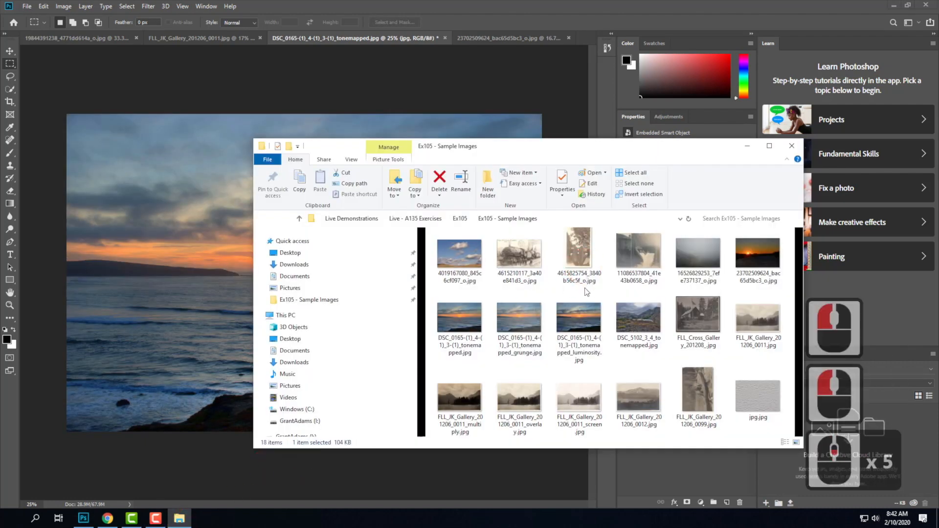
click(107, 518)
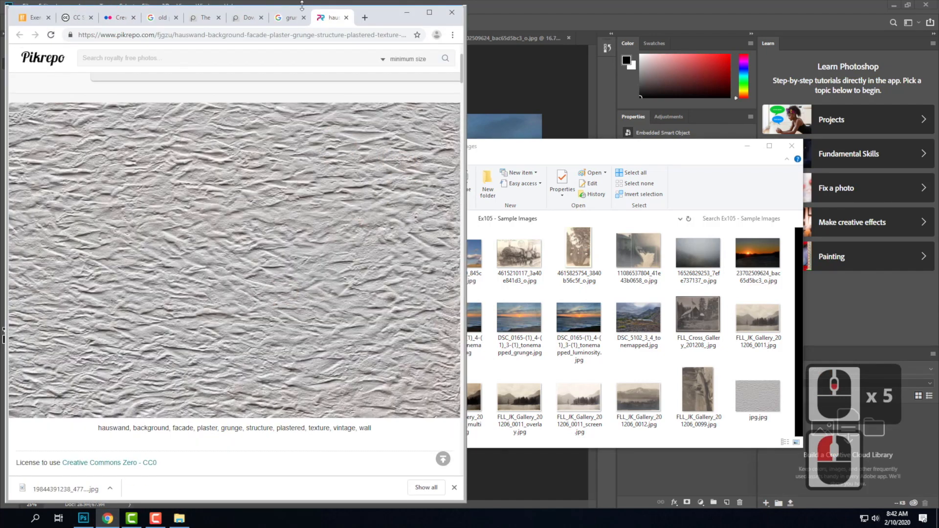
click(289, 17)
scroll(96, 175, down, 18)
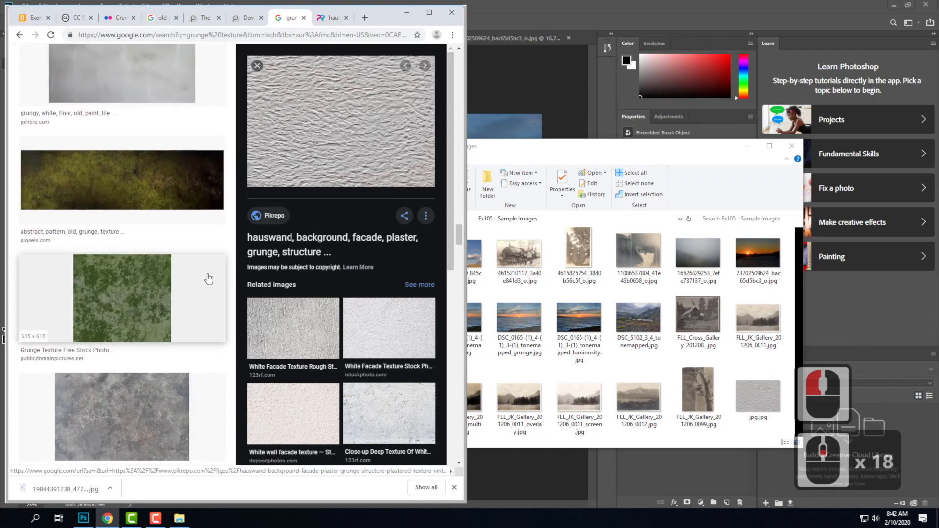
scroll(209, 278, up, 3)
scroll(209, 279, down, 4)
scroll(207, 274, down, 17)
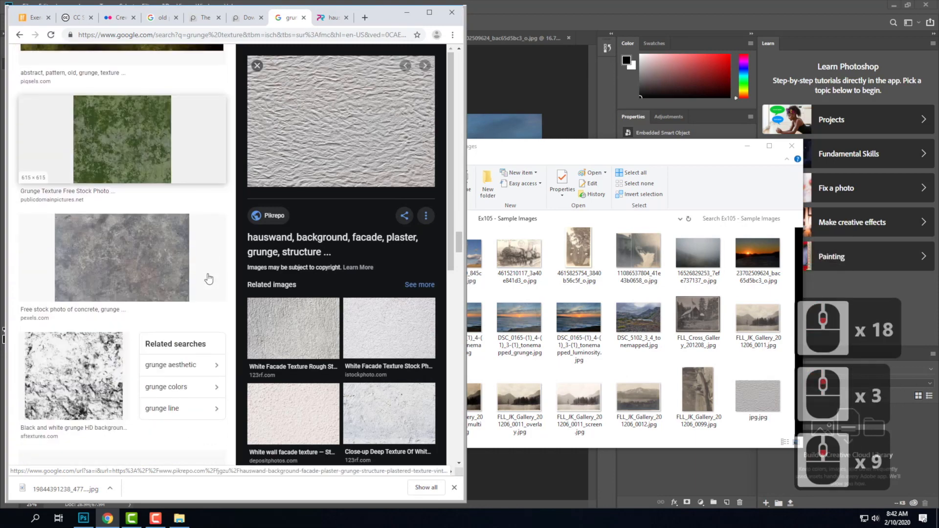
scroll(209, 278, down, 8)
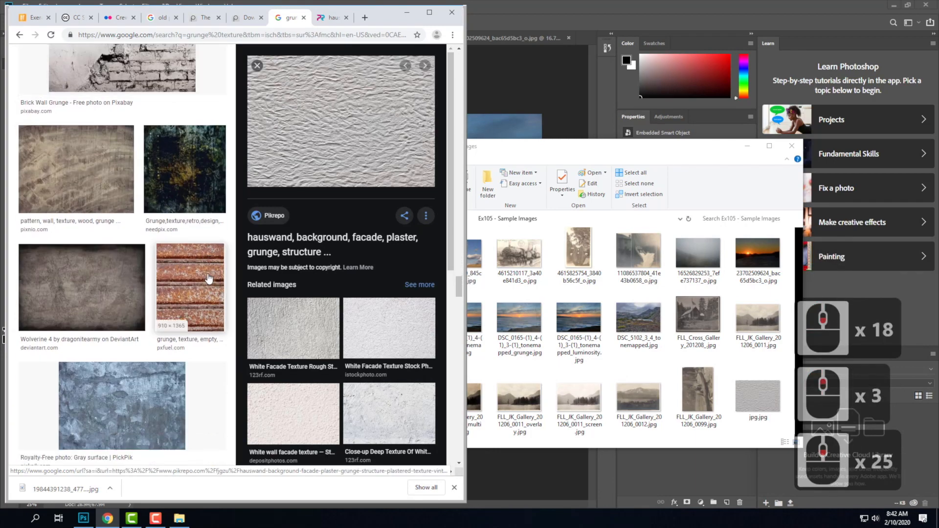
click(90, 104)
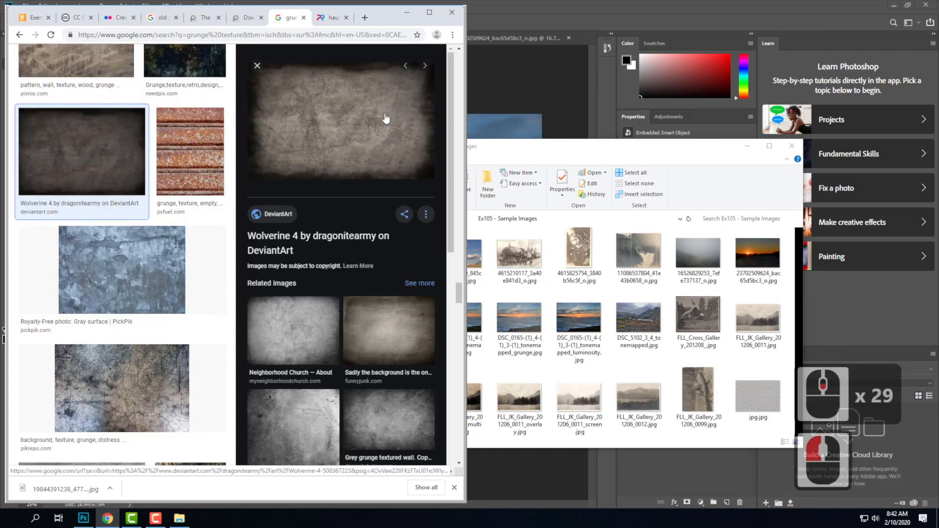
- Try to copy the "Wolverine 4" texture into the sample images folder, and open its DeviantArt source page
drag(346, 107, 729, 365)
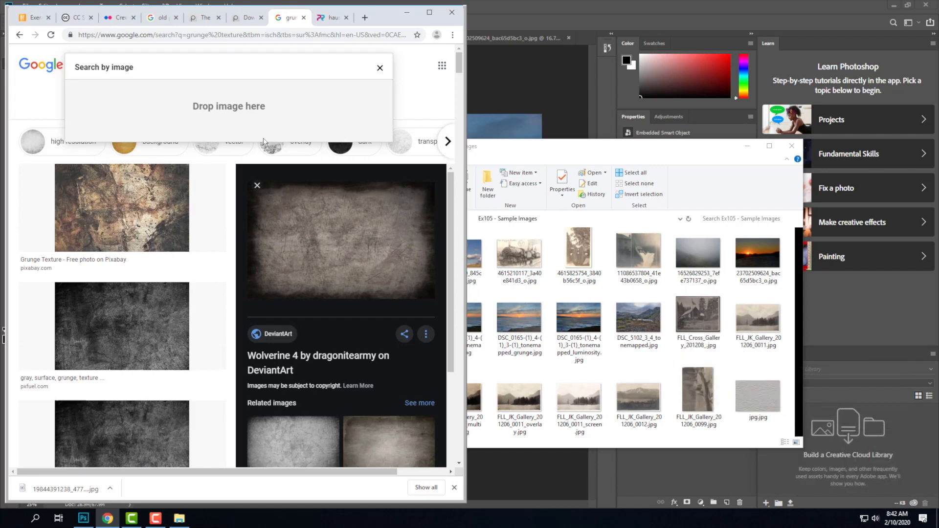
double_click(360, 240)
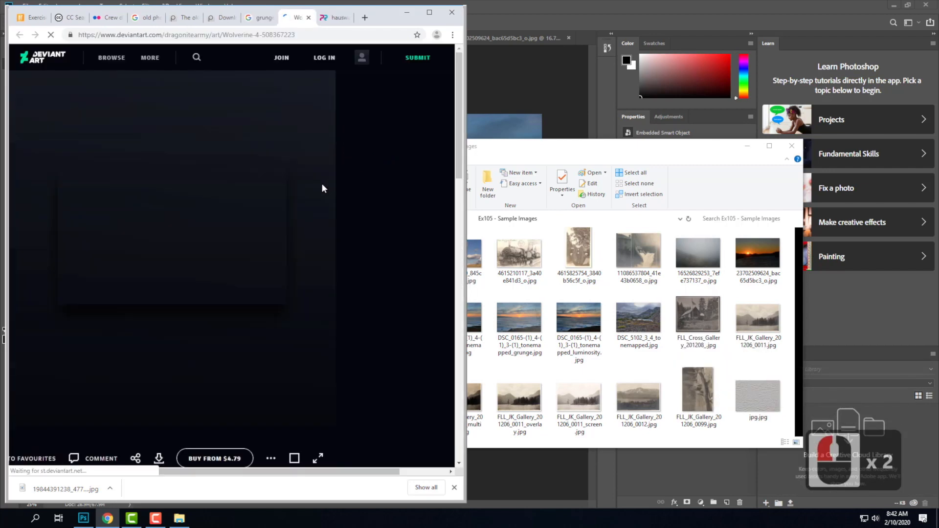
scroll(216, 230, down, 12)
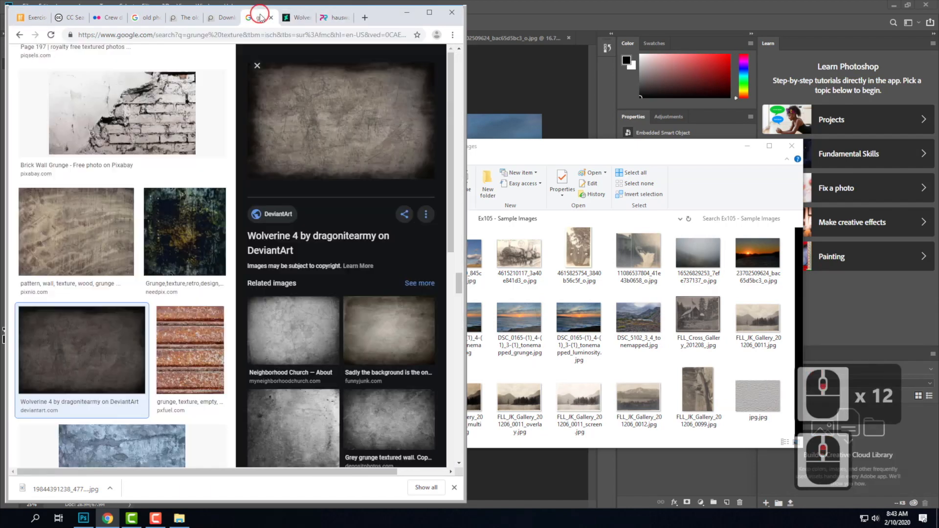
- Return to the grunge texture results and copy the "Wolverine 4" preview image into the Ex105 - Sample Images folder
click(259, 17)
click(332, 163)
drag(351, 116, 725, 393)
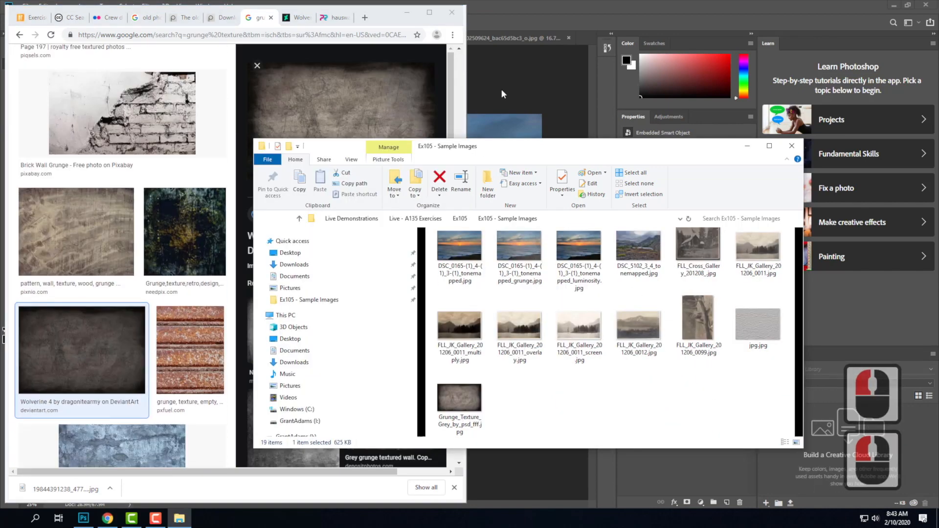
- Place Grunge_Texture_Grey_by_psd_fff.jpg into the ocean sunset in Photoshop and enlarge it to about 532% so it covers the canvas
drag(464, 402, 504, 95)
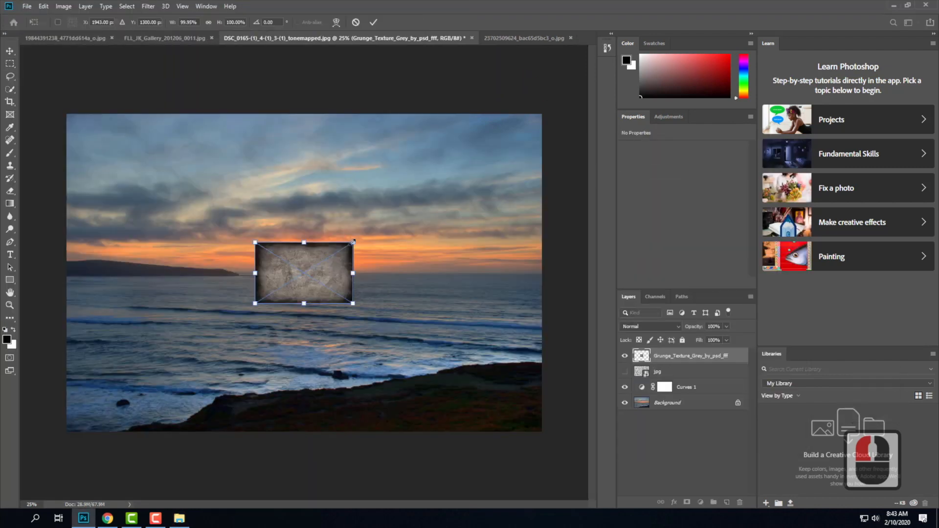
drag(354, 241, 556, 93)
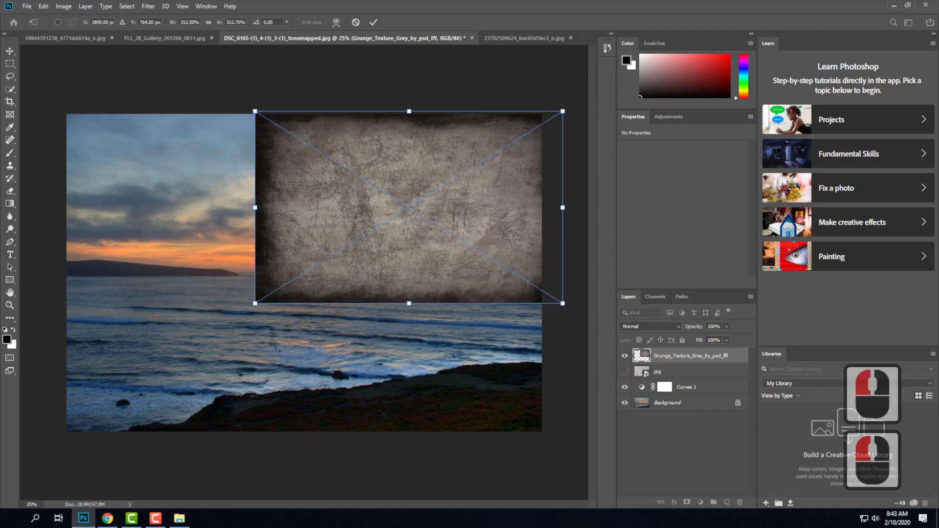
drag(255, 304, 99, 444)
drag(562, 424, 536, 433)
drag(552, 440, 585, 439)
drag(451, 321, 456, 316)
drag(549, 311, 479, 174)
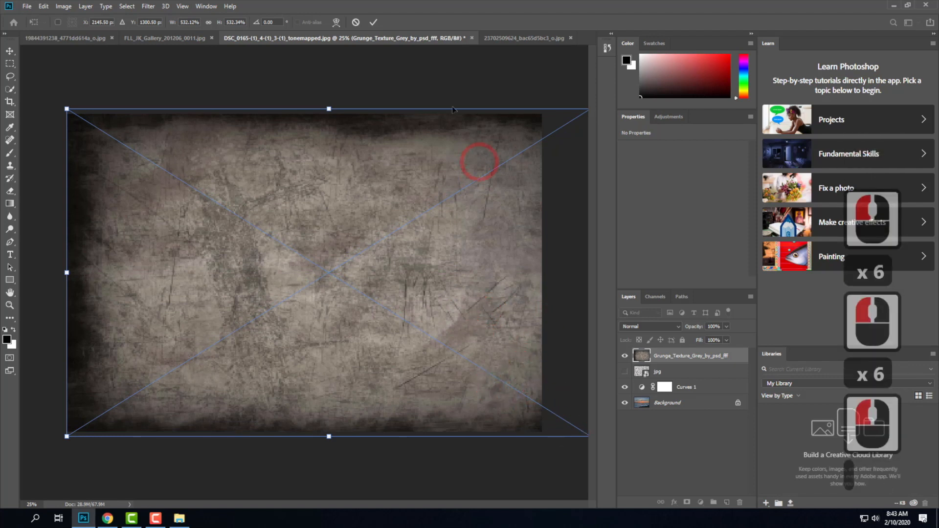
- Fit the grey grunge texture exactly to the canvas edges, about 482% wide and 516% high, and commit the placement
drag(67, 108, 124, 99)
drag(318, 193, 259, 209)
drag(533, 451, 542, 432)
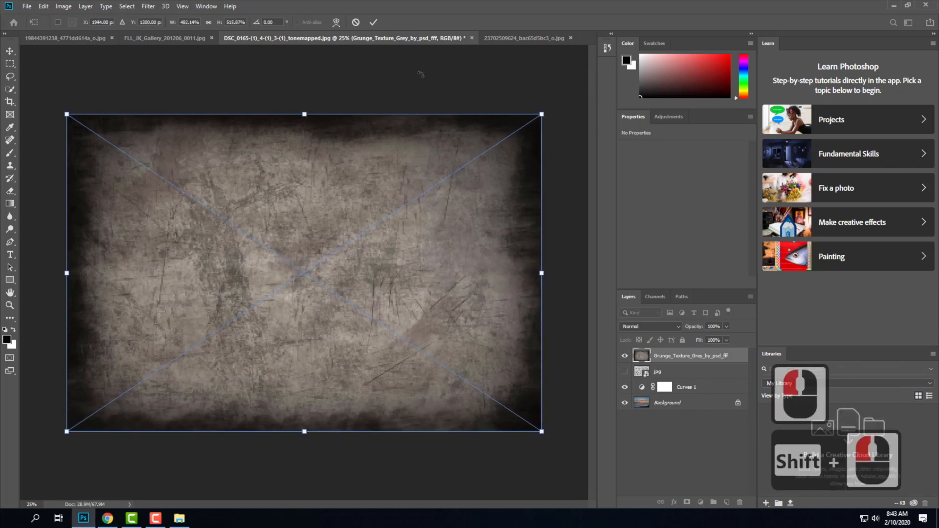
click(636, 328)
click(469, 80)
click(373, 22)
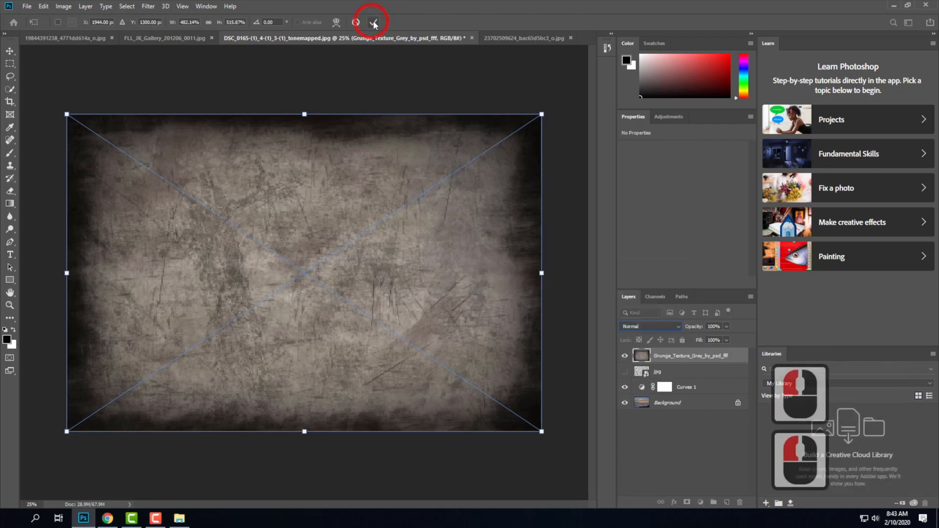
click(373, 22)
- Blend the grey grunge texture layer over the sunset with Multiply and lower its opacity to about 49%
click(703, 360)
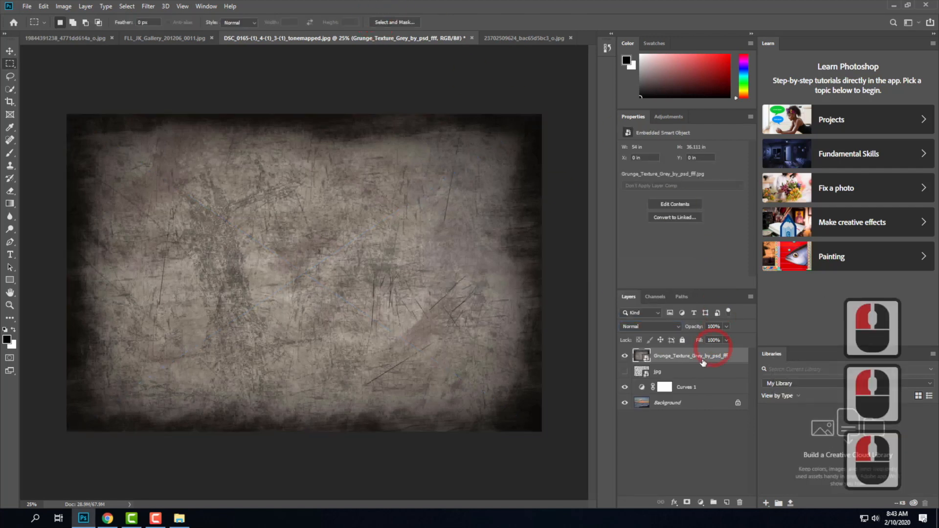
click(661, 325)
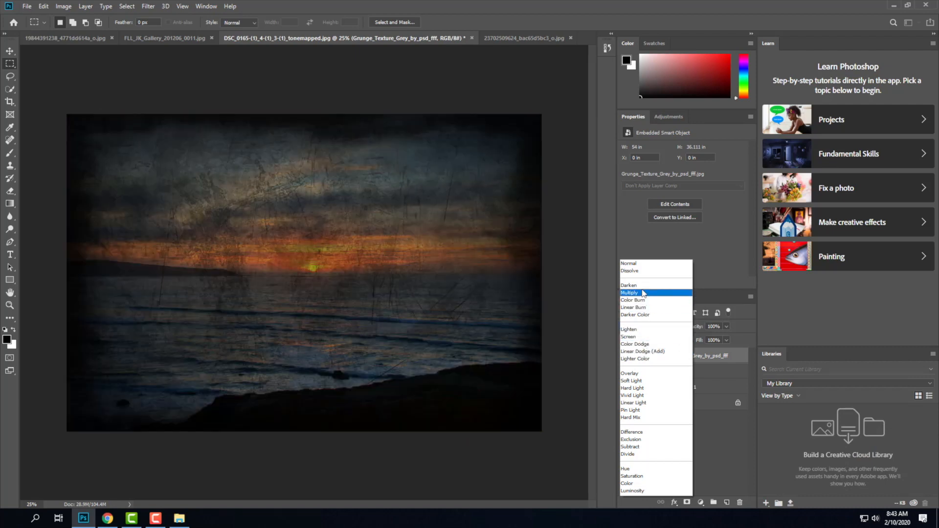
click(643, 293)
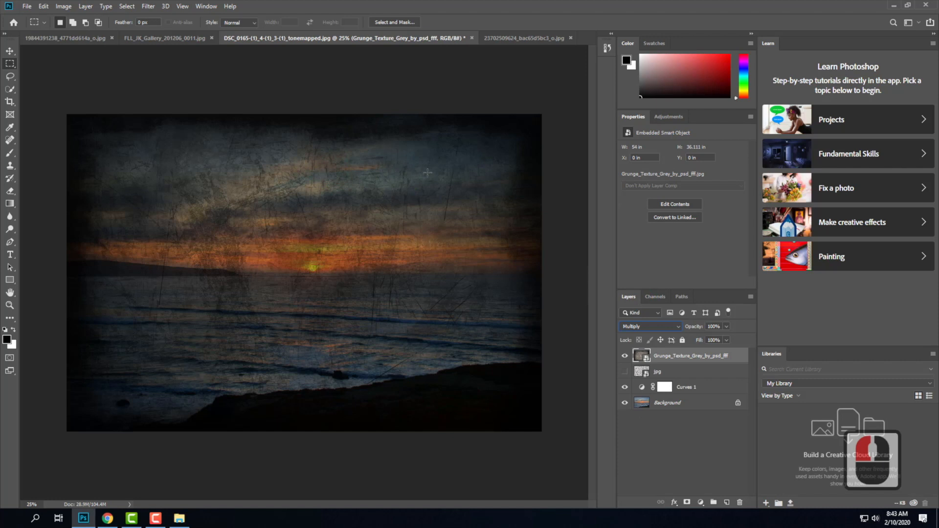
click(727, 326)
drag(728, 337, 708, 339)
click(694, 339)
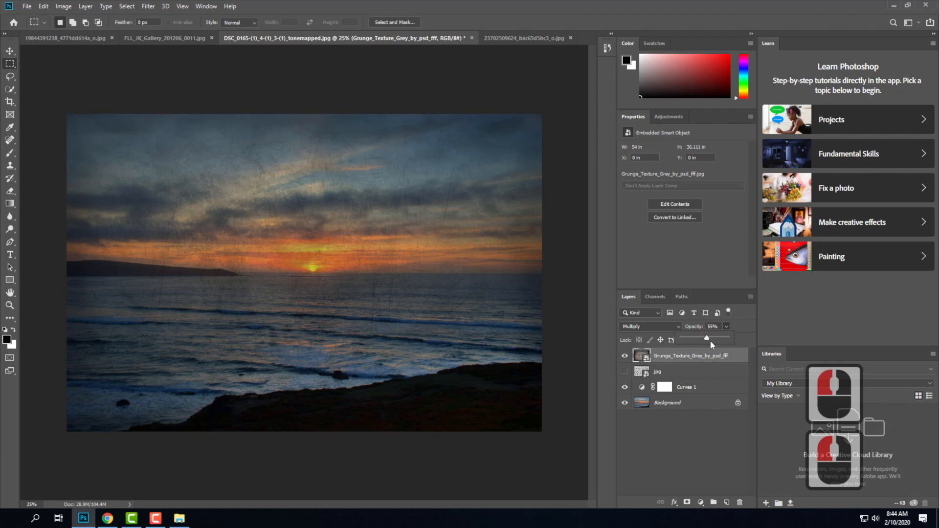
drag(707, 339, 704, 340)
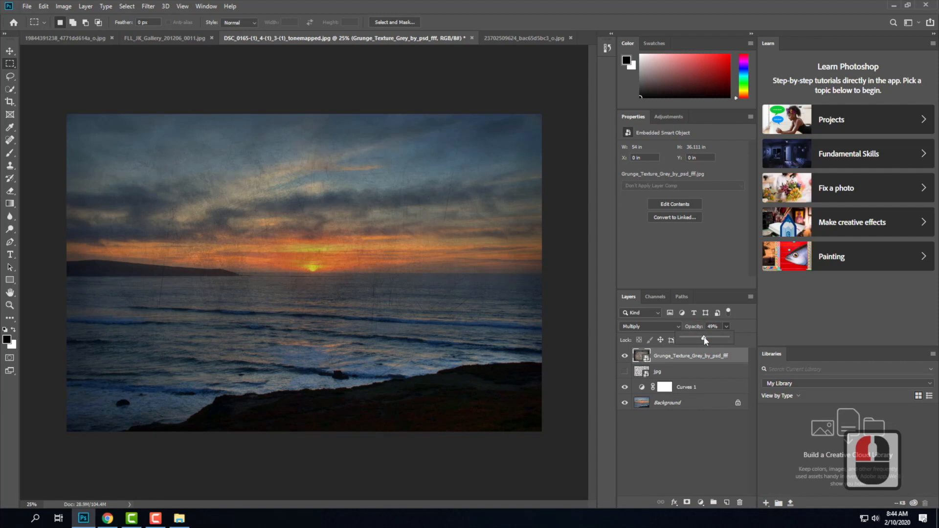
- Switch to File Explorer, open the Grunge Textures folder under Resources in the college OneDrive, and browse its texture images
click(180, 518)
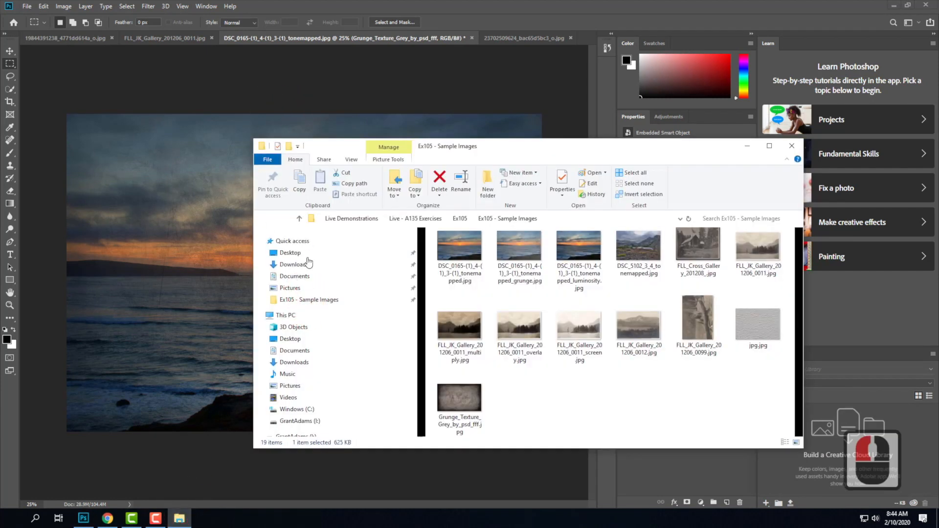
scroll(321, 345, down, 5)
click(294, 390)
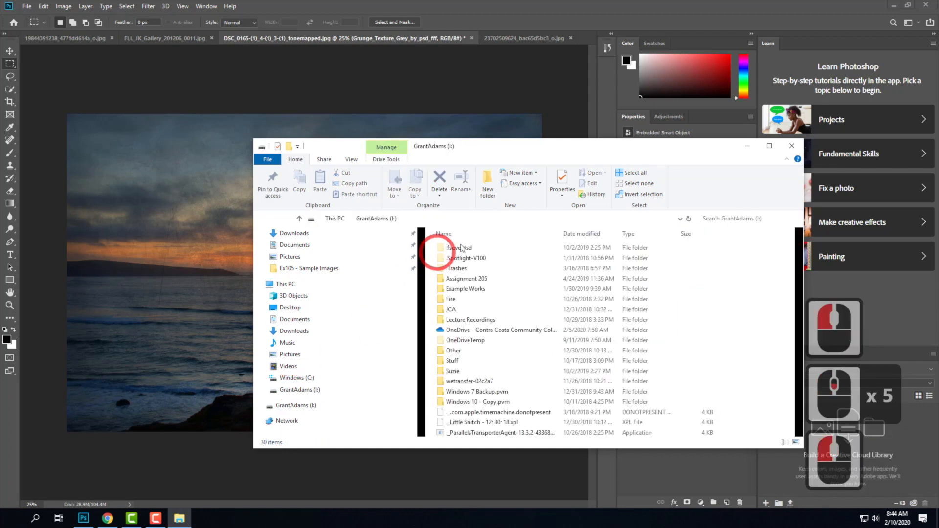
double_click(457, 331)
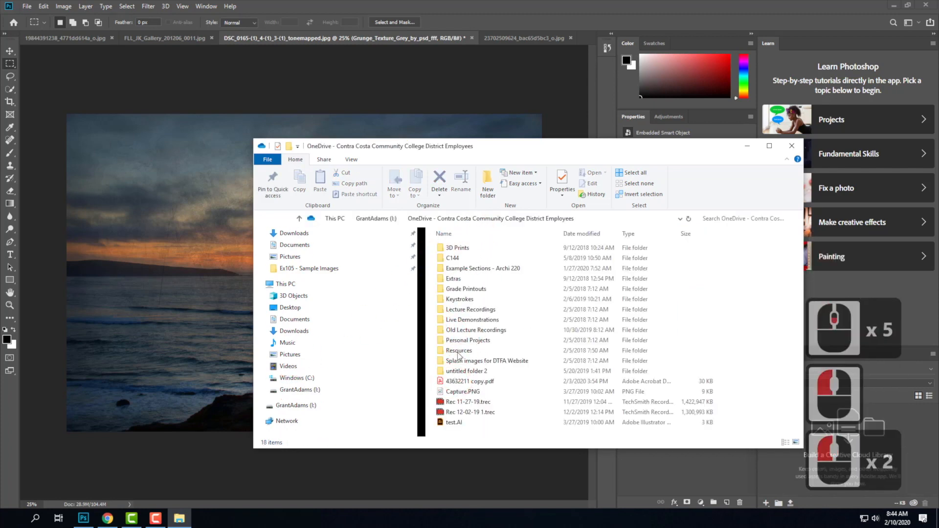
click(459, 351)
double_click(460, 350)
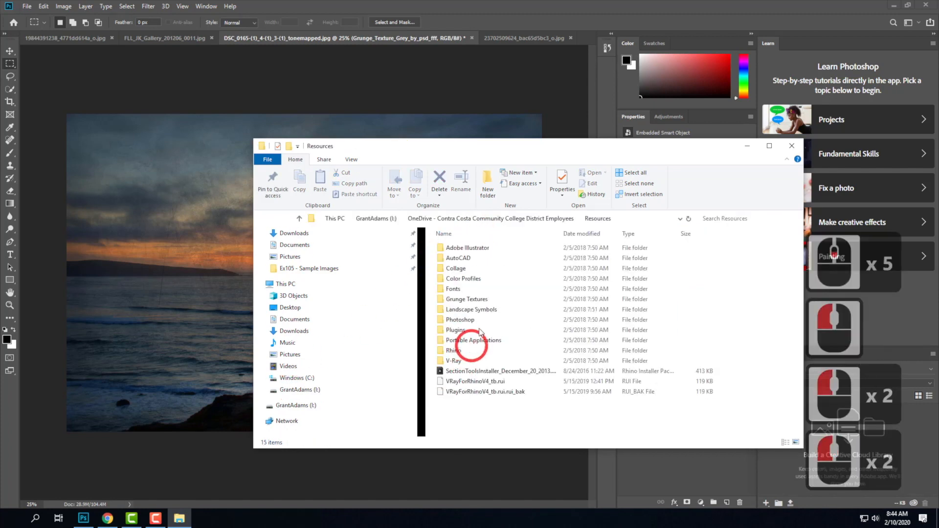
double_click(465, 300)
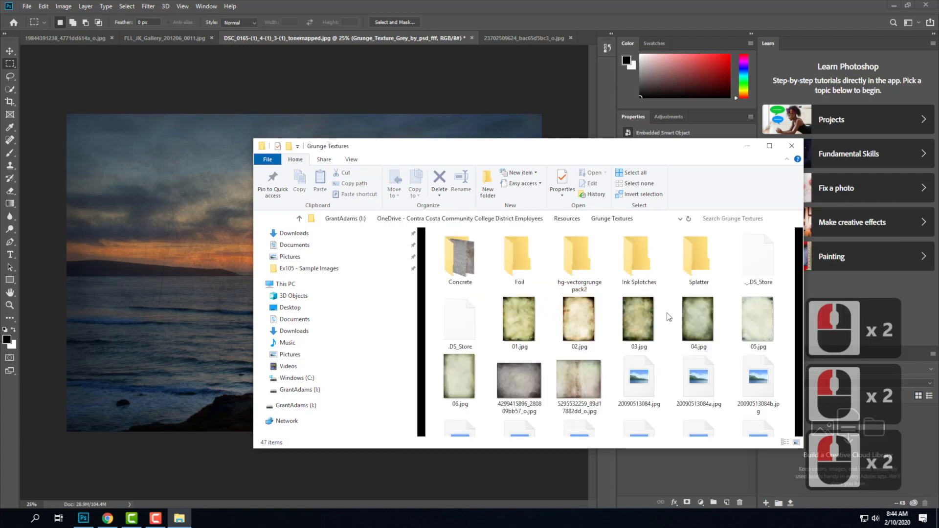
scroll(669, 328, down, 5)
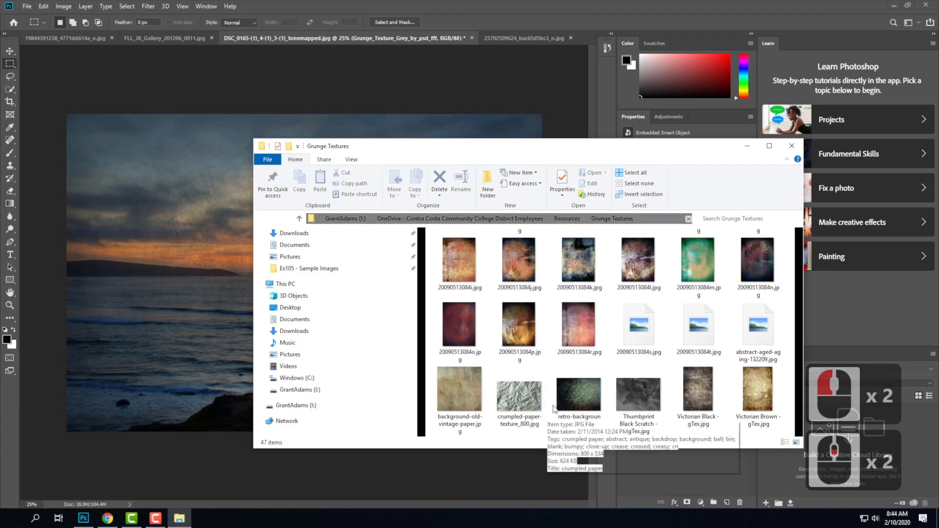
scroll(551, 310, down, 4)
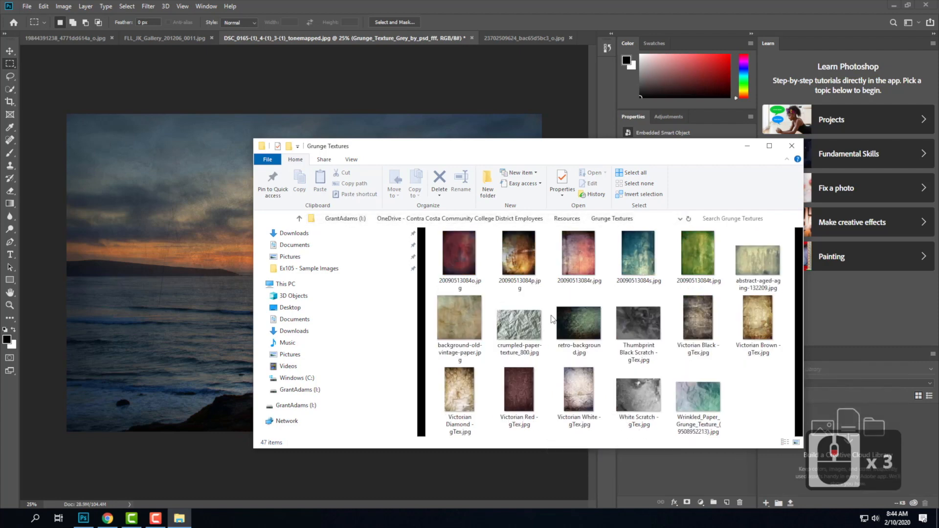
scroll(552, 321, up, 4)
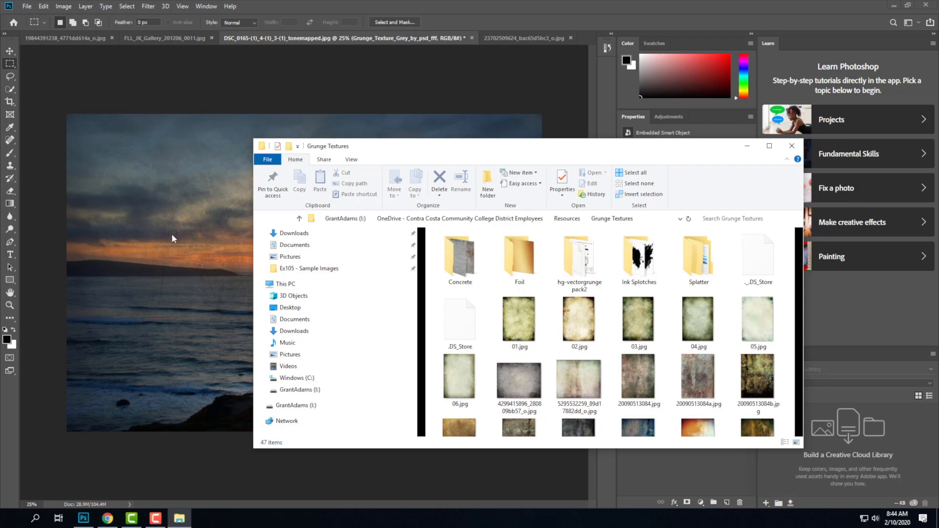
- Place 04.jpg into the ocean sunset document and stretch it to cover the canvas, about 54 in wide and 36.8 in high
drag(705, 322, 216, 279)
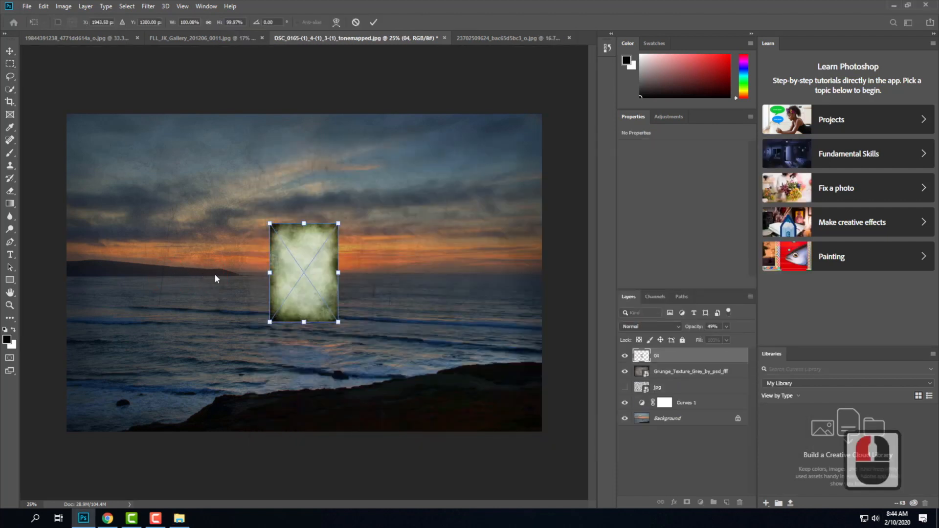
drag(339, 221, 528, 140)
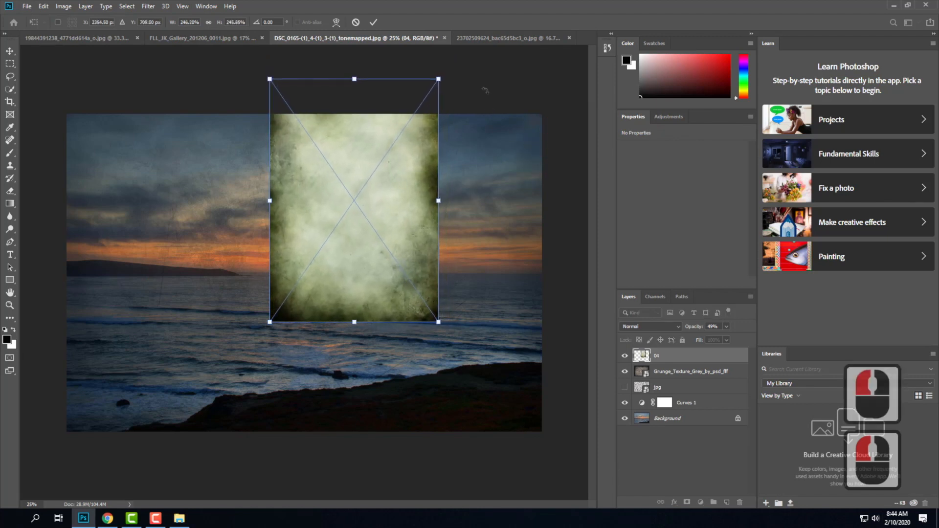
drag(439, 79, 542, 107)
drag(269, 322, 67, 432)
- Hide the grey grunge texture layer and set the 04 texture layer's blending mode to Multiply
click(625, 371)
click(660, 333)
click(661, 333)
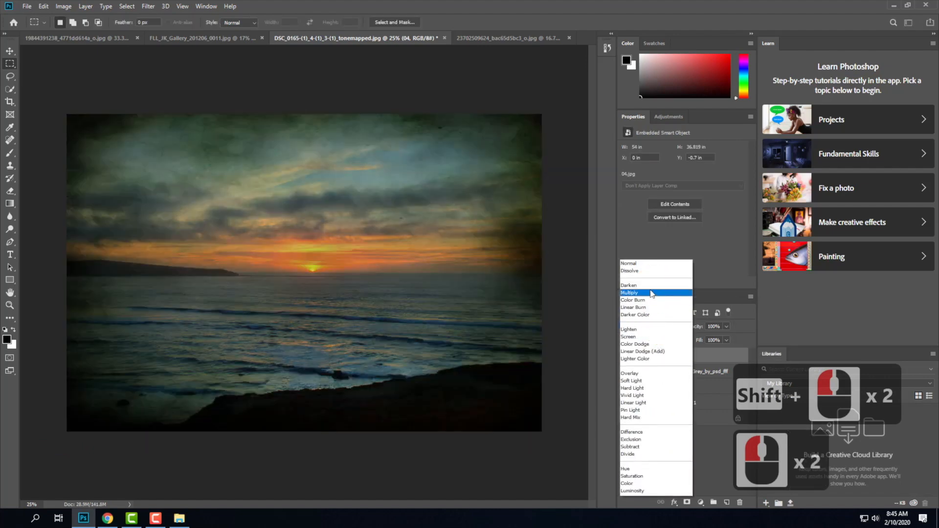
click(651, 294)
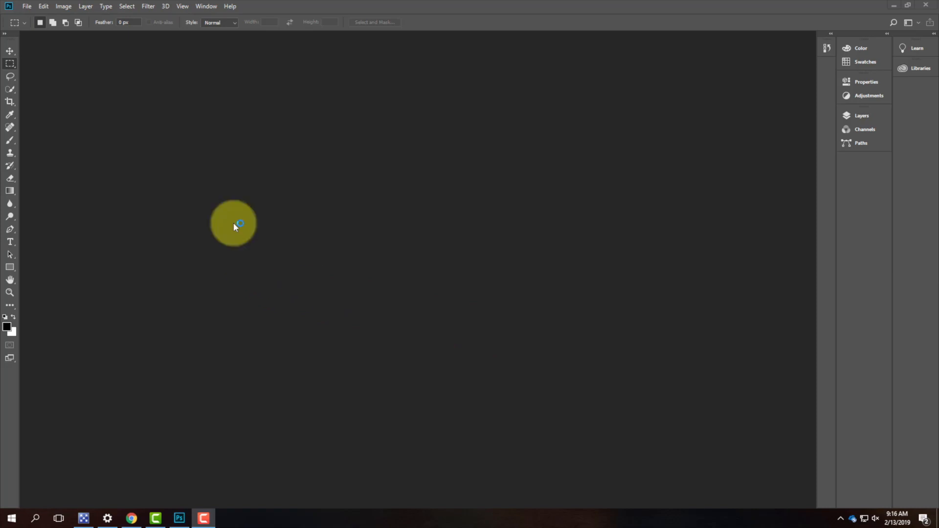
- Switch to Chrome and review the Exercise 106 page from its introduction down to the sample image downloads
click(131, 517)
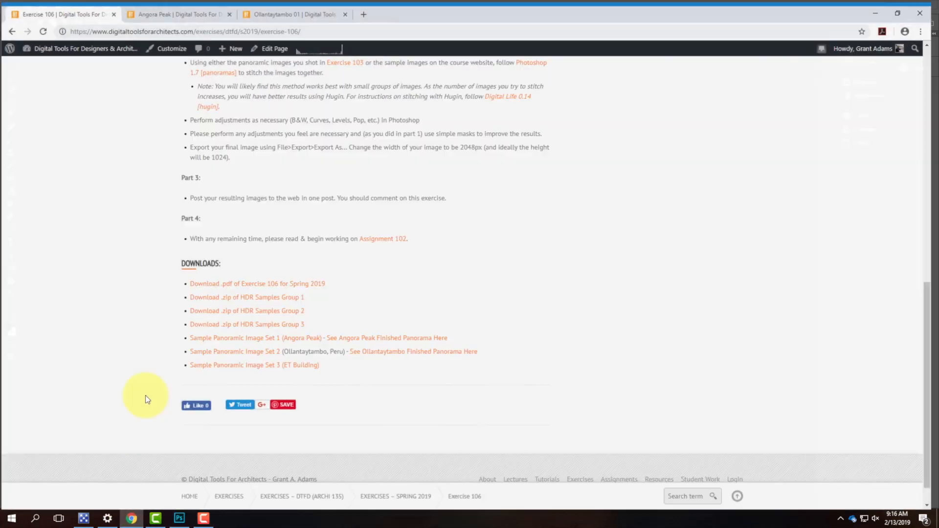
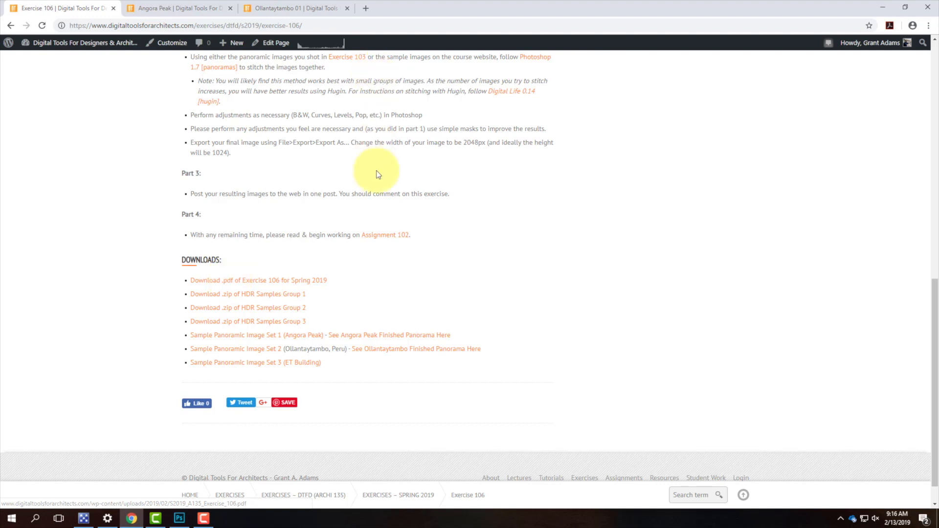
scroll(382, 178, up, 11)
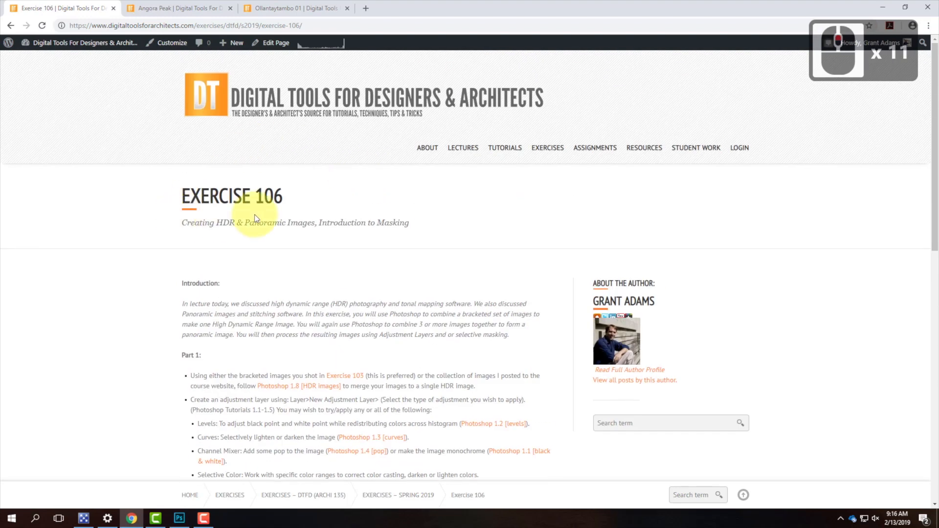
scroll(255, 215, down, 11)
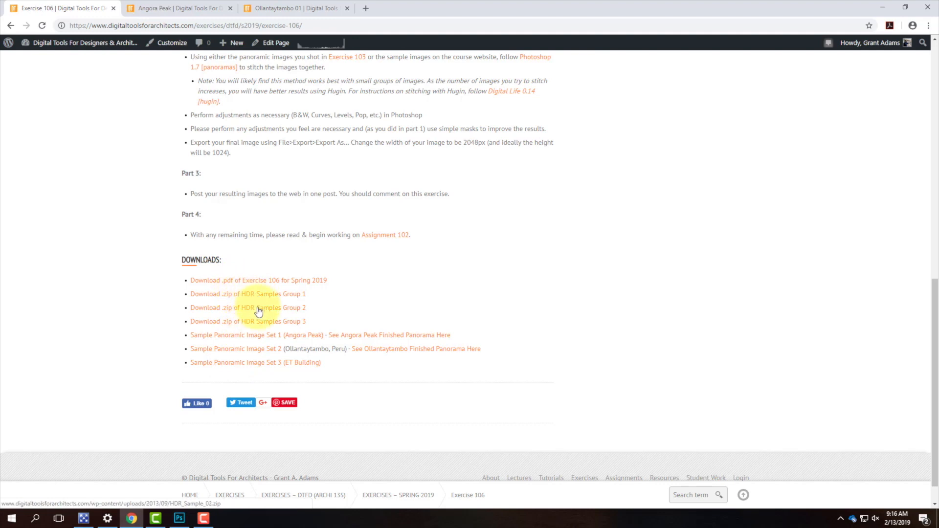
click(262, 280)
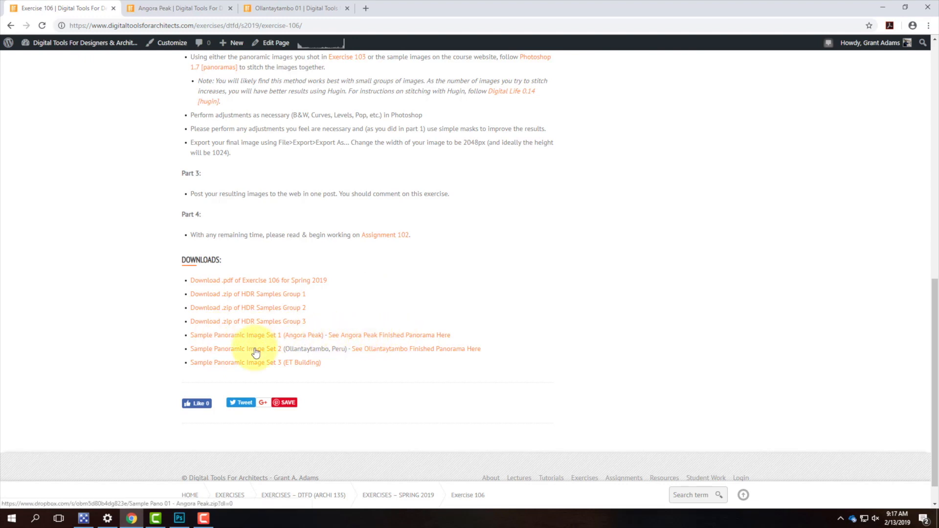
- View the finished Angora Peak panorama page and look around the scene from the ground up to the lake and mountains
click(164, 6)
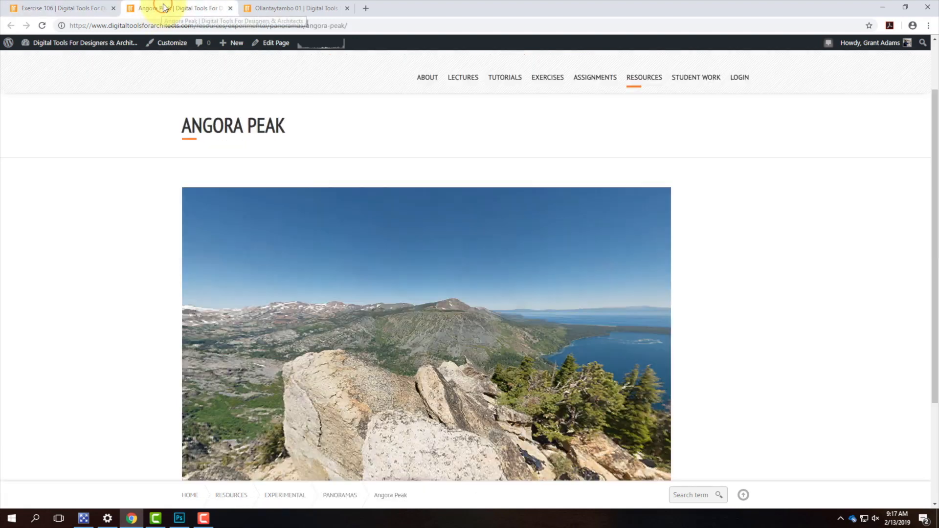
scroll(503, 250, down, 2)
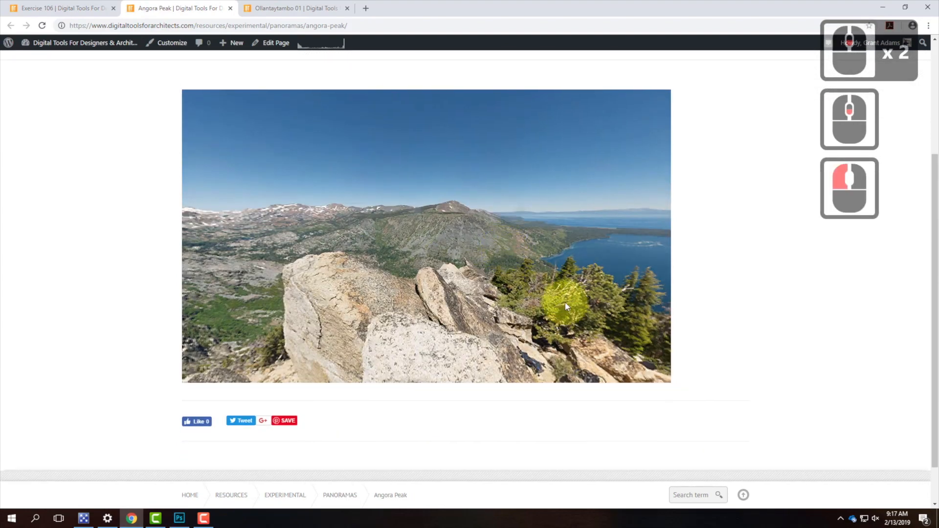
drag(481, 243, 500, 317)
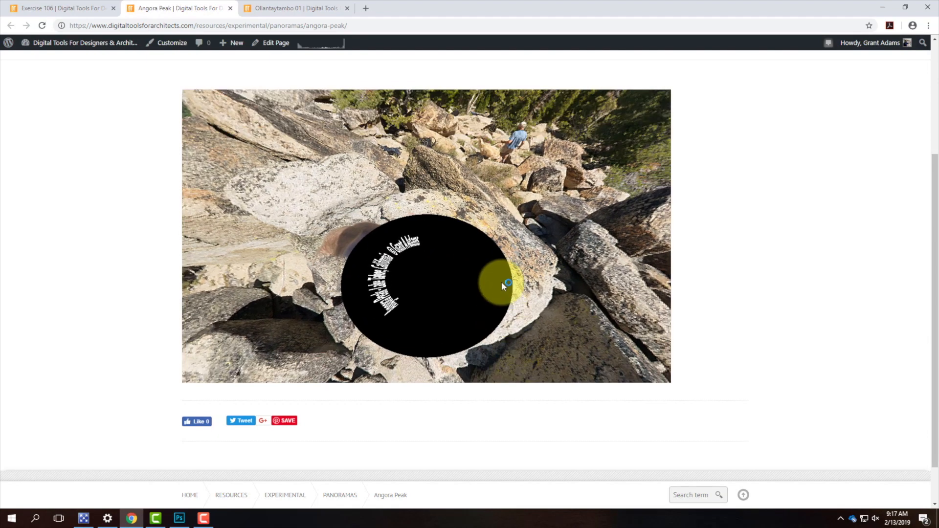
mouse_move(462, 242)
mouse_down()
mouse_move(333, 242)
mouse_move(519, 247)
mouse_move(478, 246)
mouse_move(509, 246)
mouse_move(465, 224)
mouse_up()
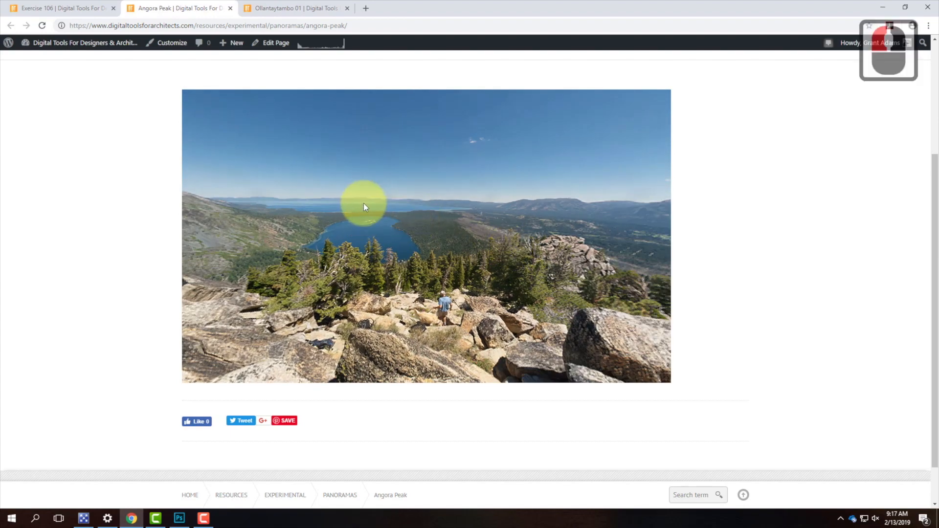
drag(362, 227, 287, 223)
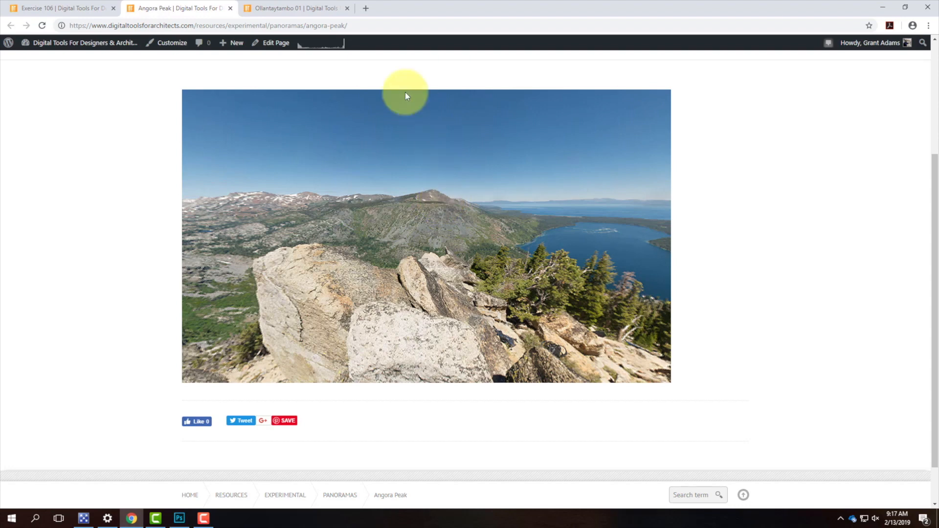
- Open the Ollantaytambo 01 page and bring its finished panorama into view
click(289, 8)
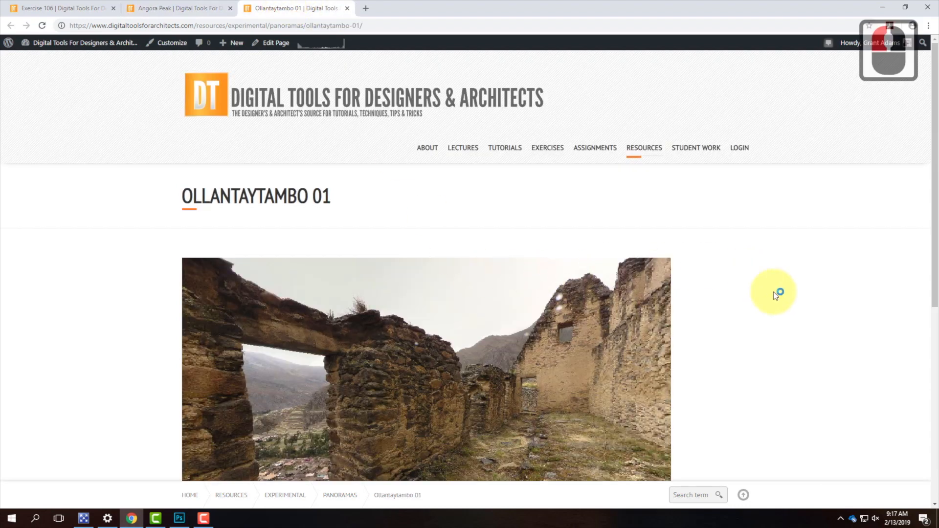
scroll(773, 292, down, 4)
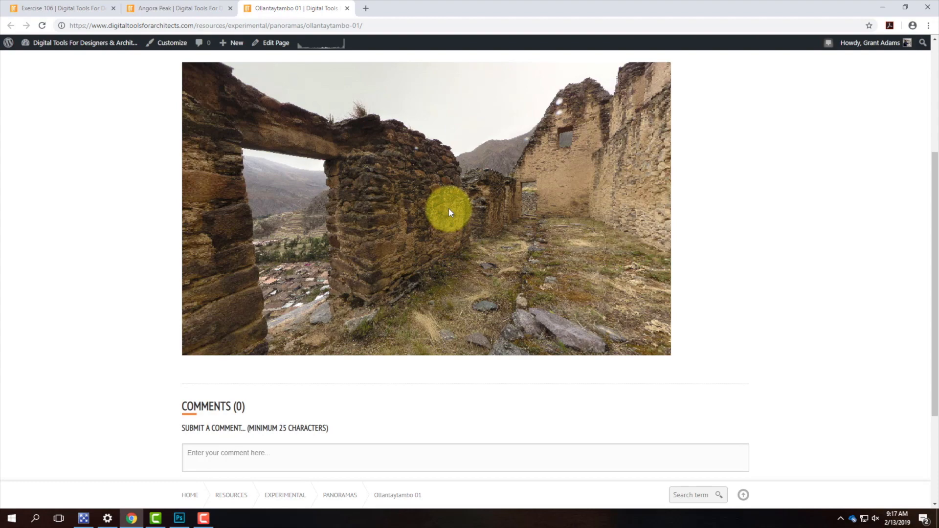
- Look around the interactive Ollantaytambo panorama, examining the doorway, the ground and the ruined walls
scroll(451, 207, down, 1)
scroll(450, 207, up, 1)
mouse_move(514, 223)
mouse_down()
mouse_move(465, 219)
mouse_move(515, 239)
mouse_move(528, 227)
mouse_up()
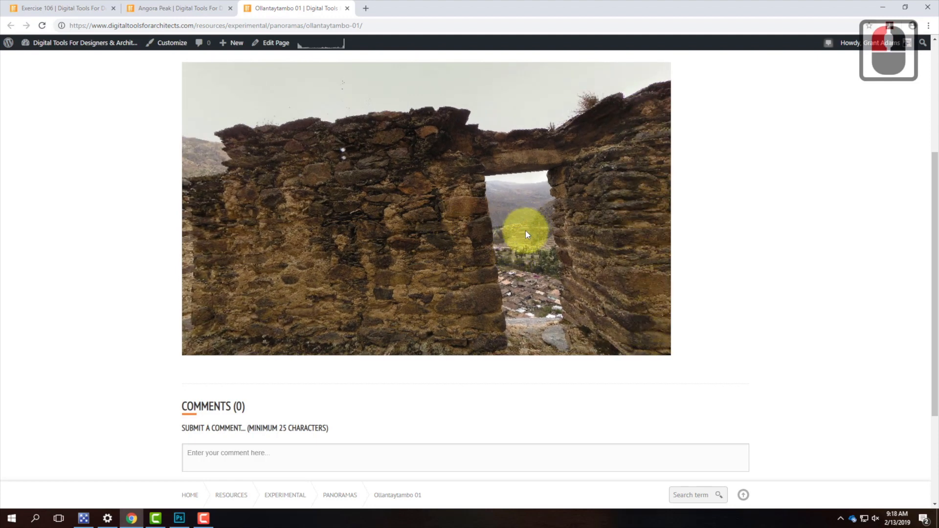
drag(448, 252, 493, 353)
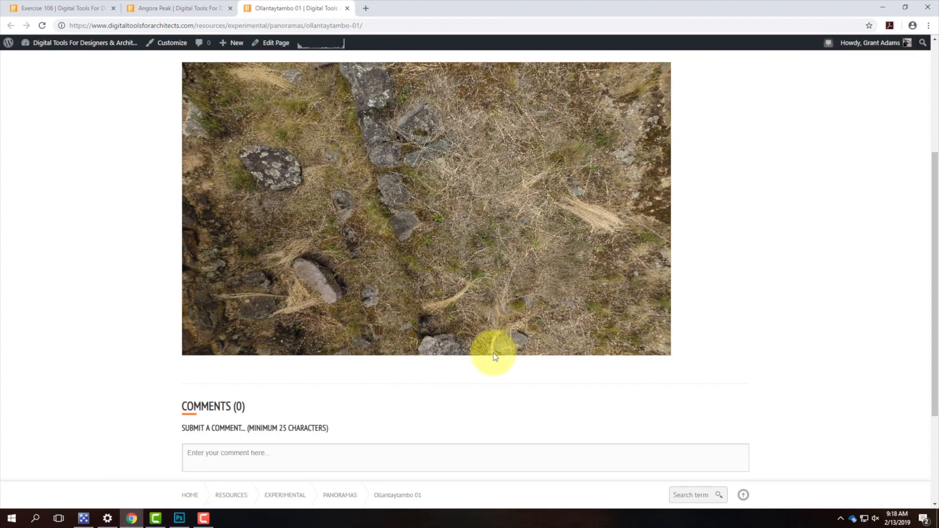
drag(493, 354, 583, 280)
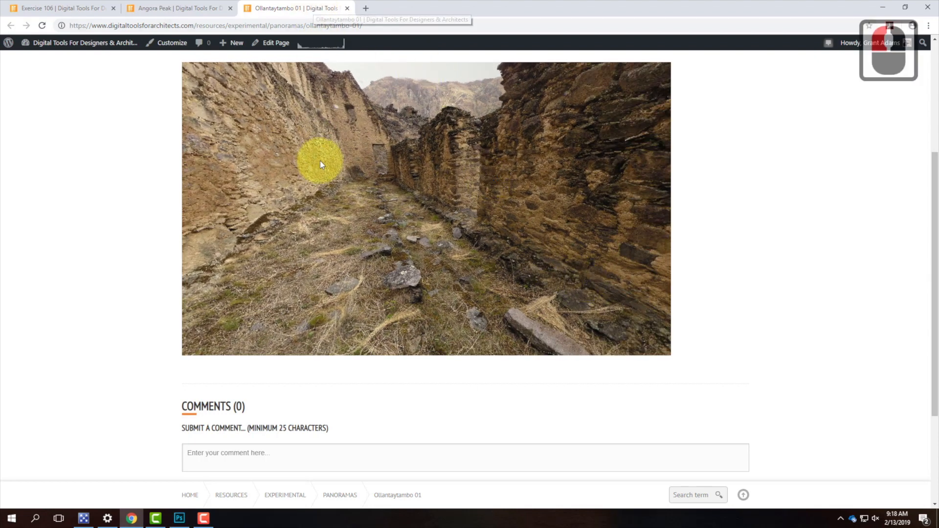
- From the Exercise 106 page, download Sample Panoramic Image Set 1 (Angora Peak) directly, dismissing the Dropbox account offer
click(70, 10)
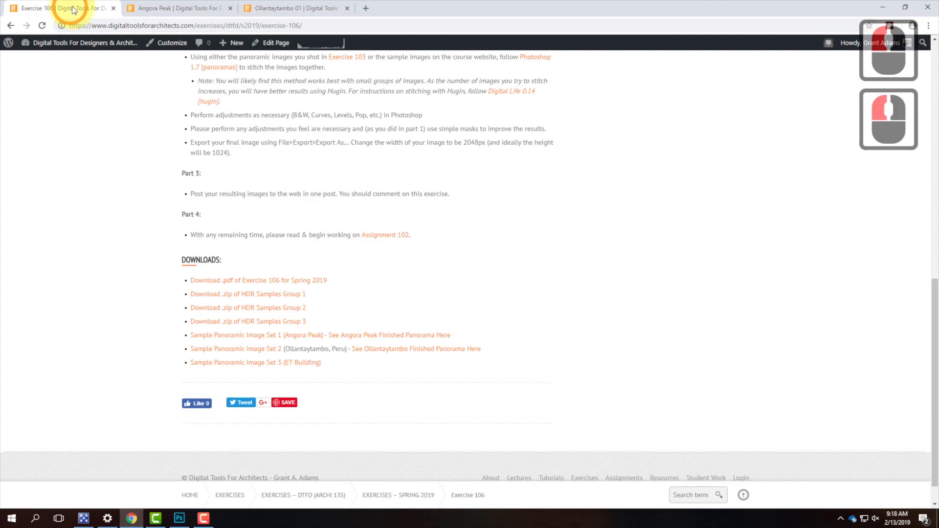
click(241, 338)
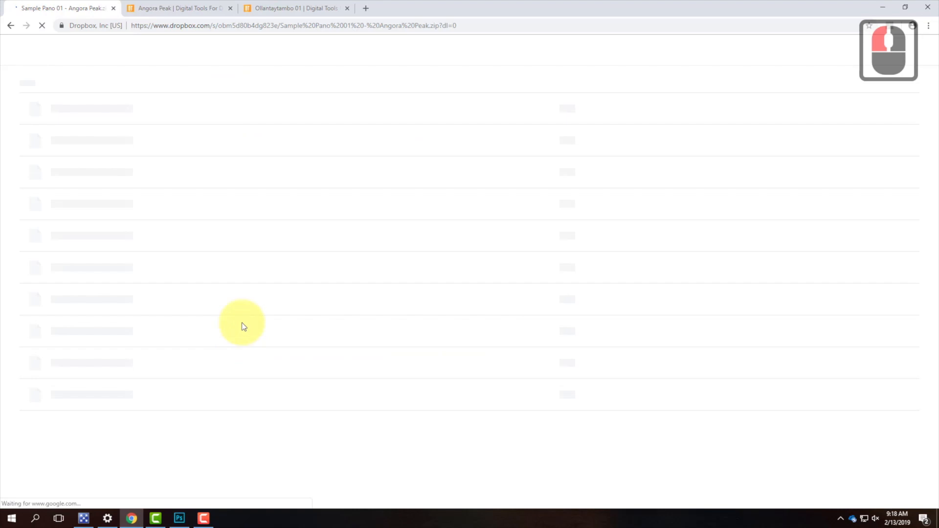
scroll(314, 279, down, 5)
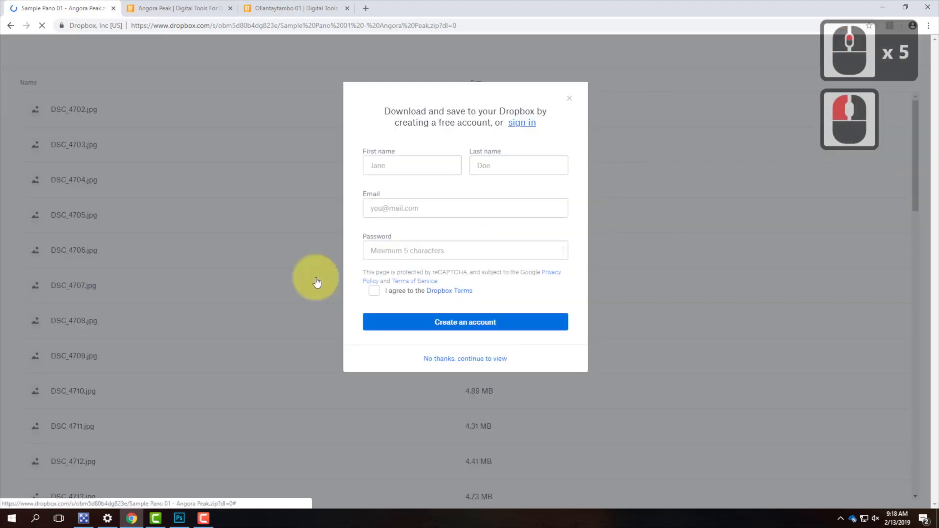
click(570, 99)
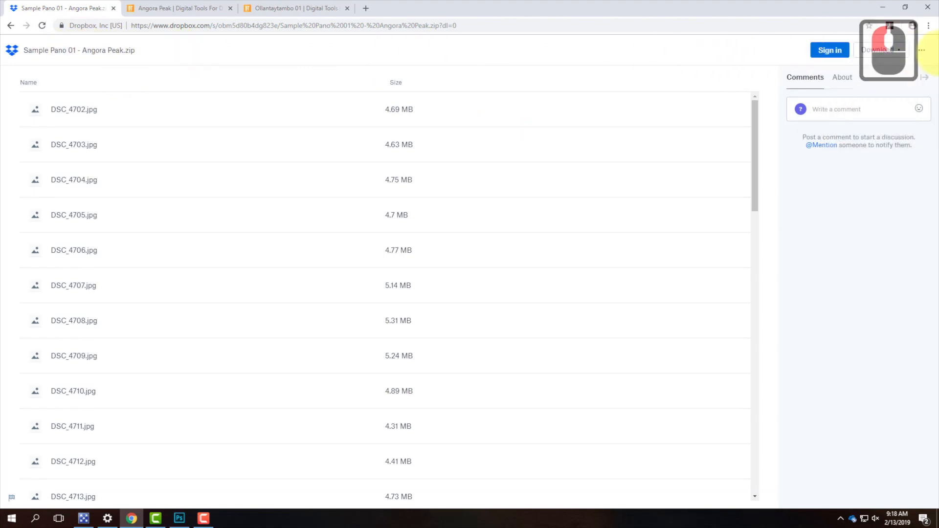
click(898, 51)
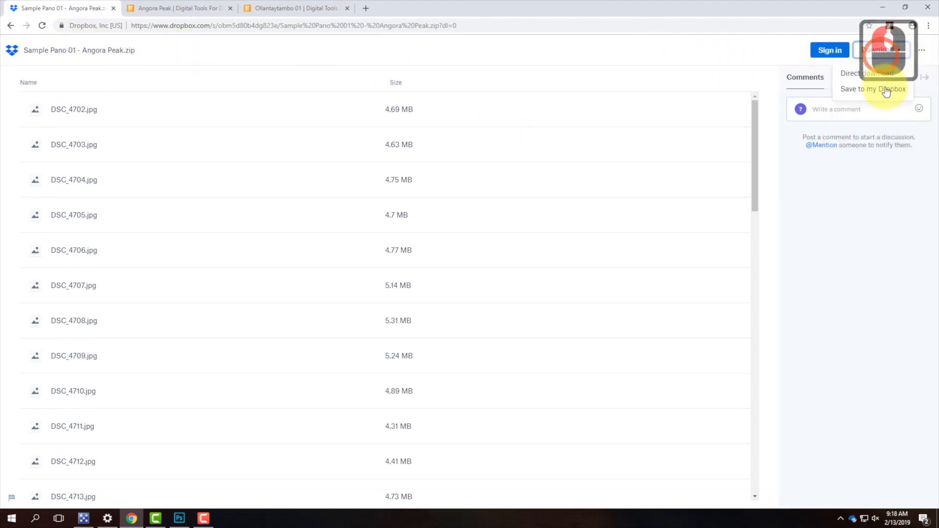
click(853, 77)
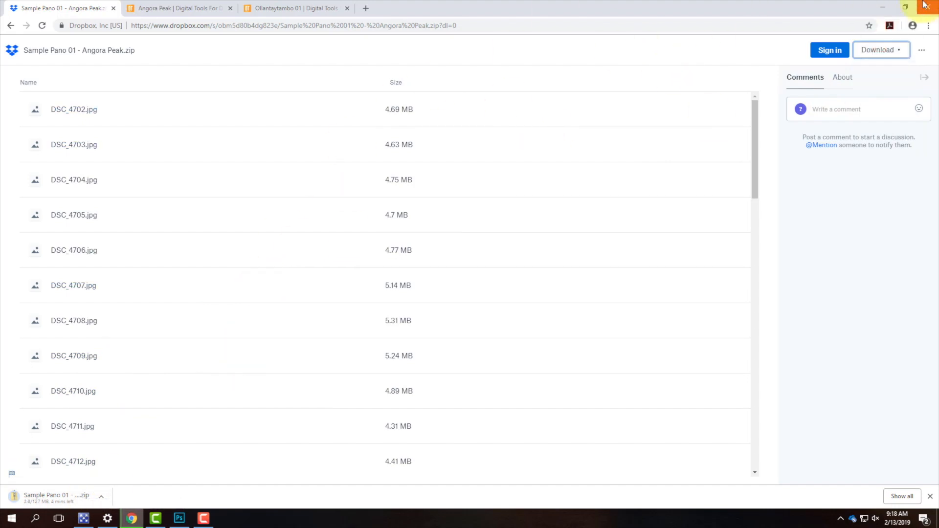
- Switch to Photoshop and start the Photomerge automation
click(883, 8)
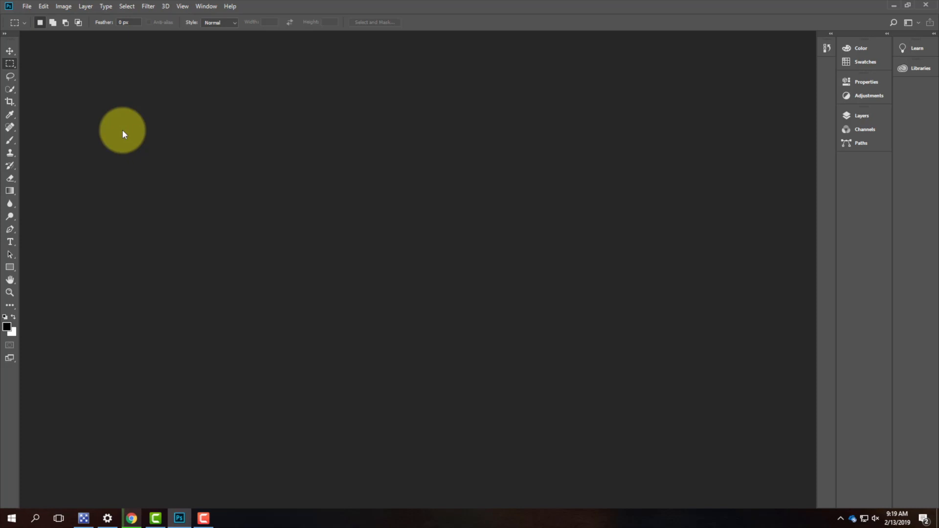
click(29, 7)
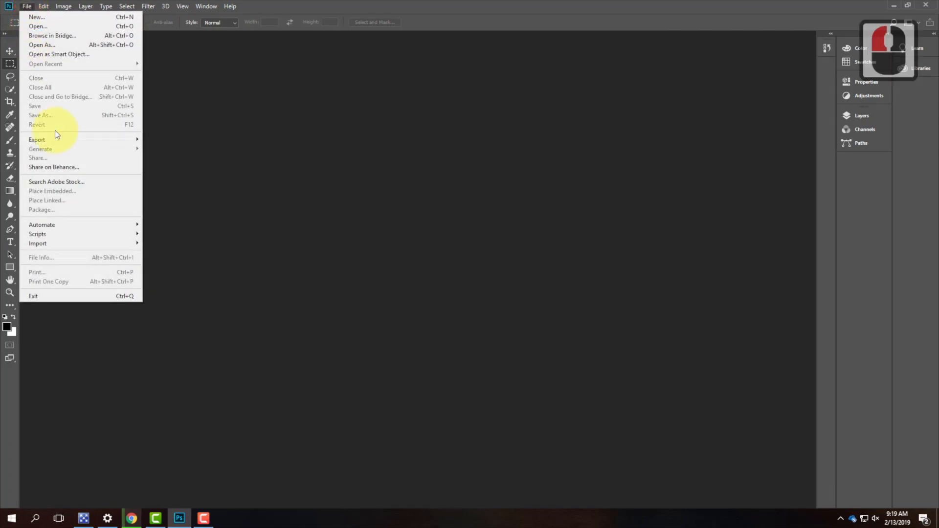
mouse_move(58, 227)
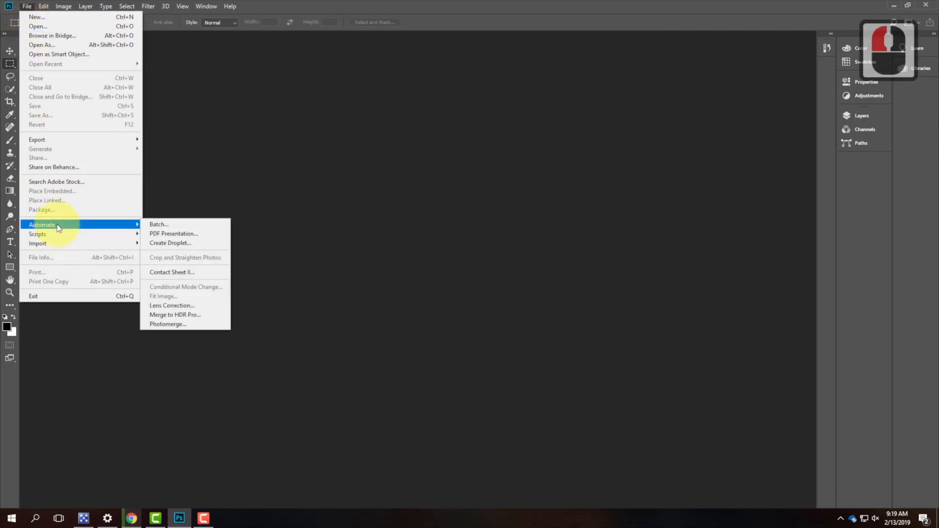
click(169, 324)
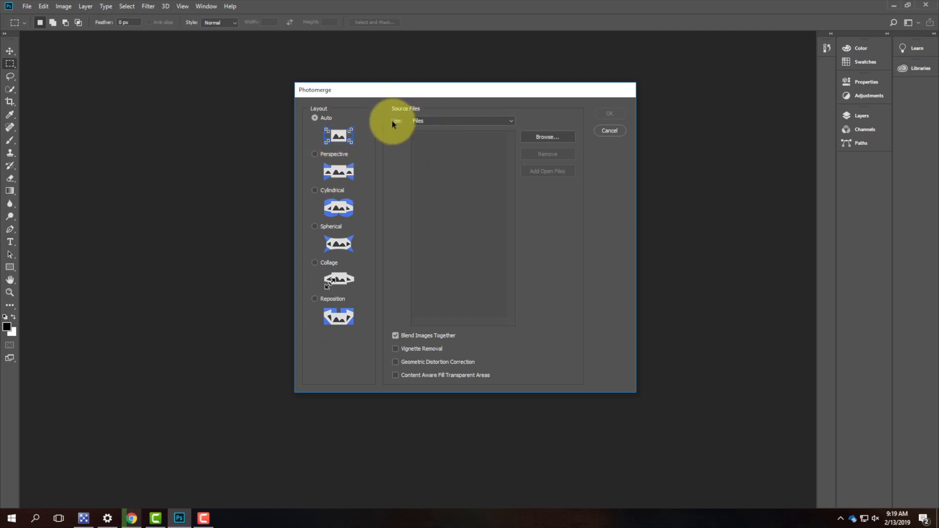
- Browse for source files in the OneDrive folder Live Demonstrations > Live - A135 Exercises > Ex106 > Panoramas > Ollantaytambo
click(553, 136)
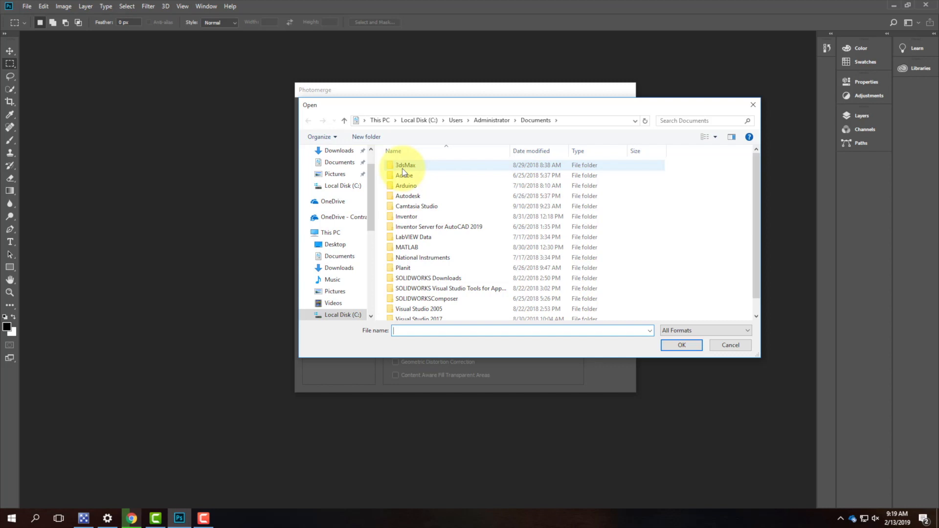
scroll(515, 238, down, 2)
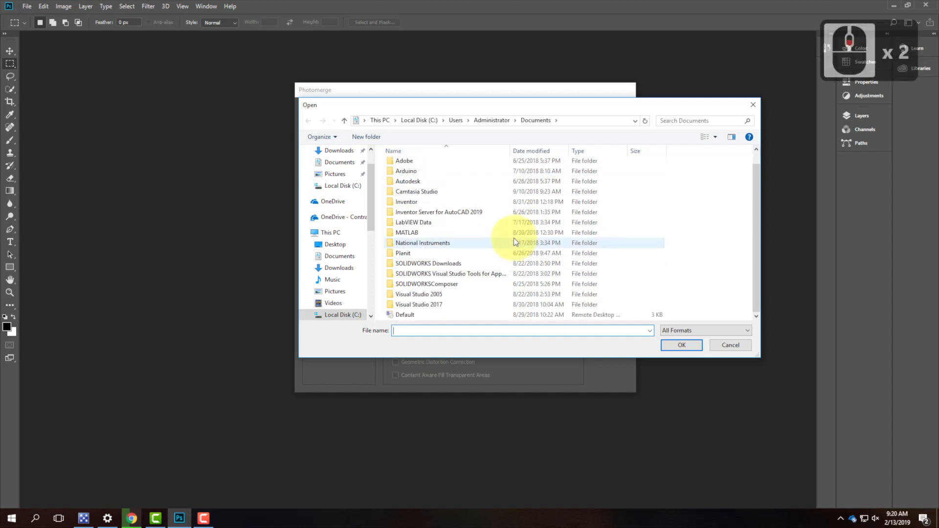
scroll(514, 238, up, 4)
click(340, 217)
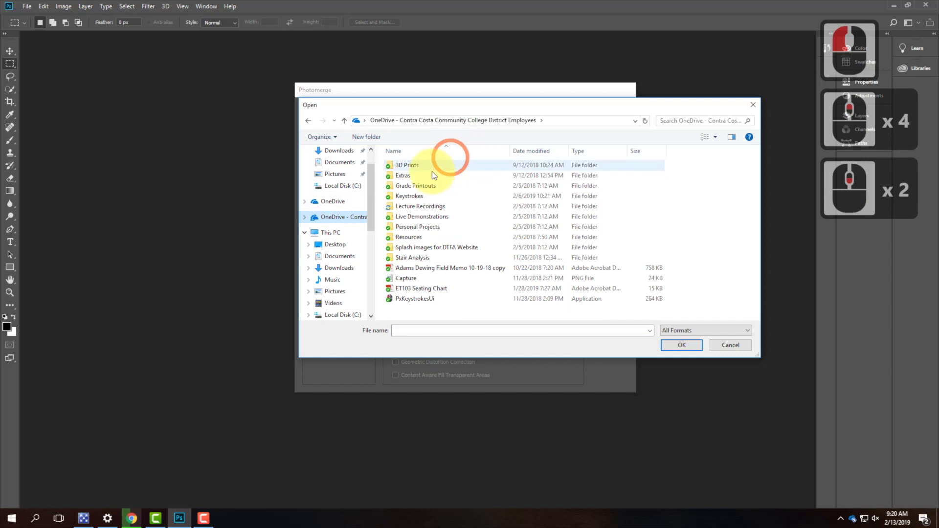
click(423, 219)
double_click(423, 219)
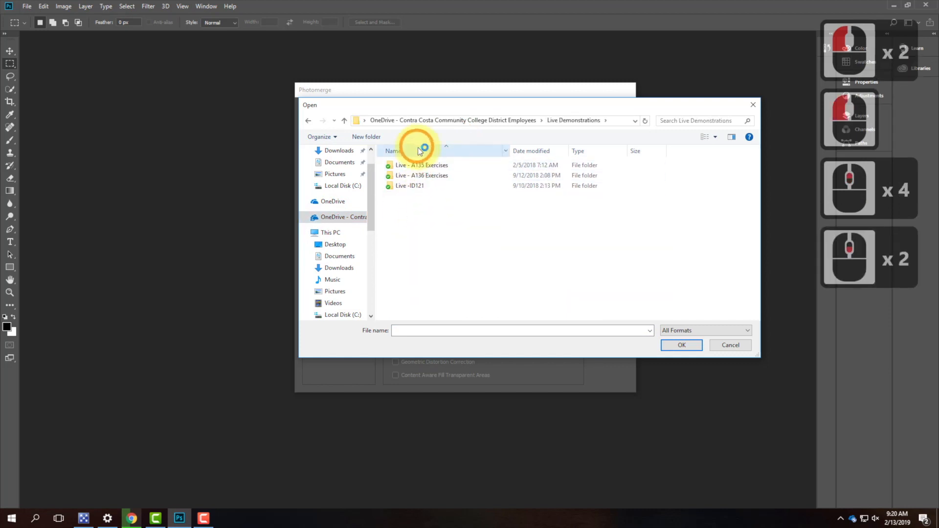
double_click(421, 166)
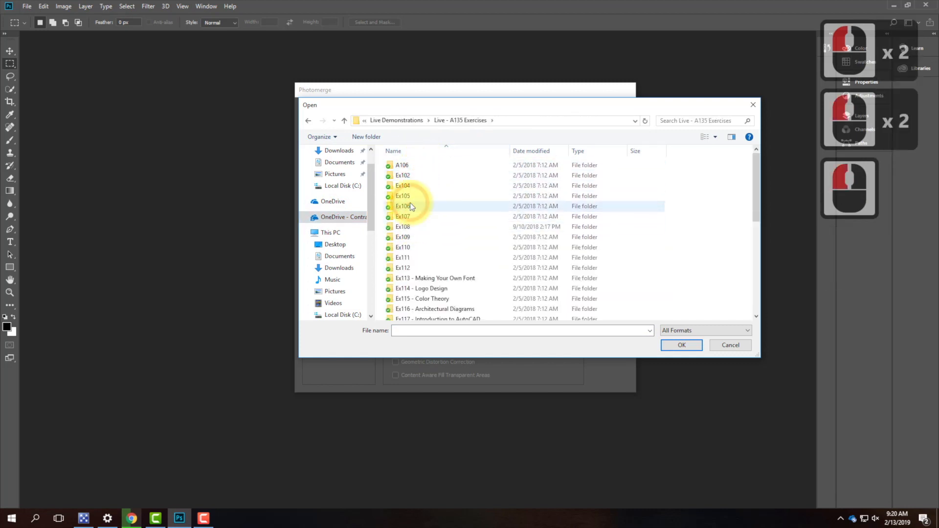
double_click(410, 203)
double_click(411, 177)
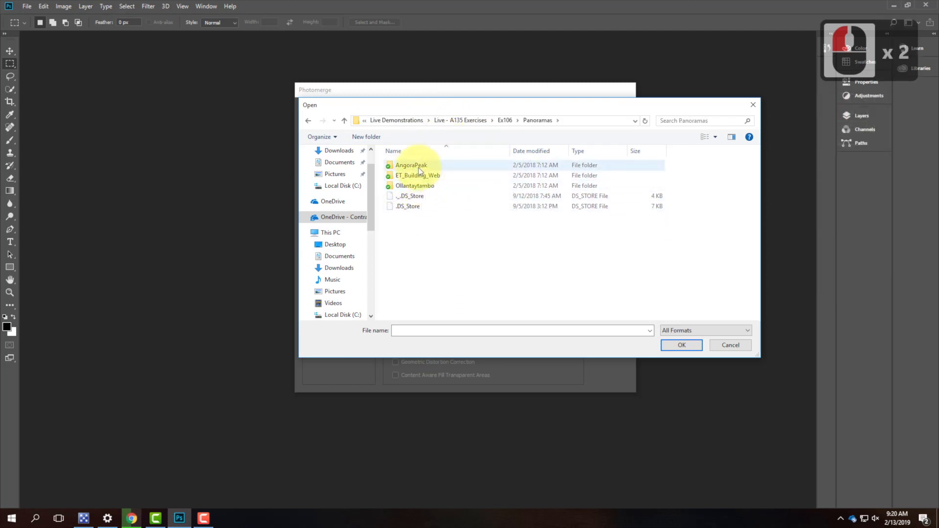
double_click(419, 187)
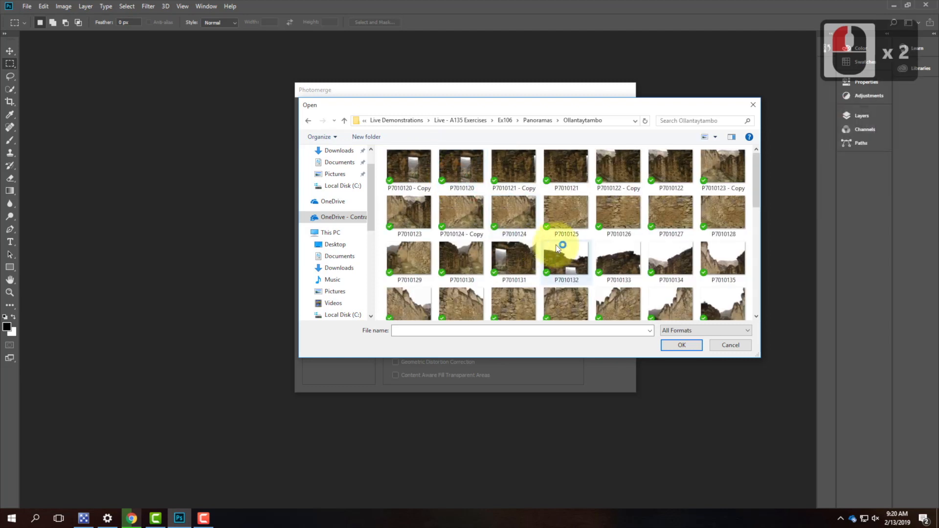
scroll(570, 245, up, 2)
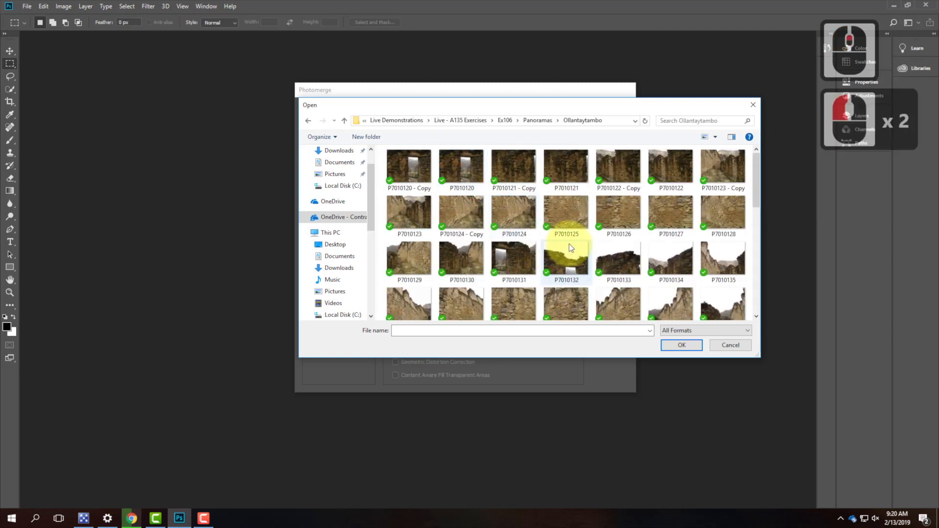
- Select the photos P7010120, P7010121 - Copy, P7010121, P7010130, P7010131 and P7010132 together
click(467, 163)
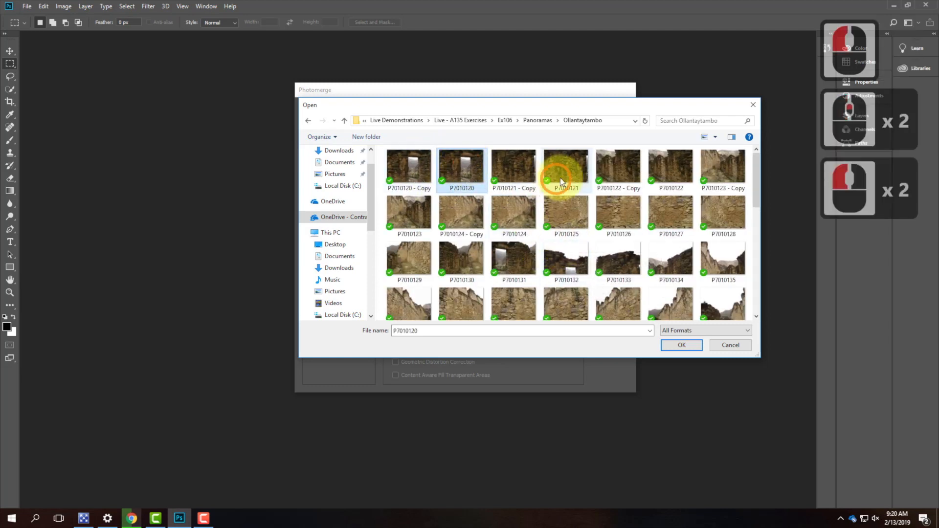
ctrl+click(519, 171)
ctrl+click(580, 170)
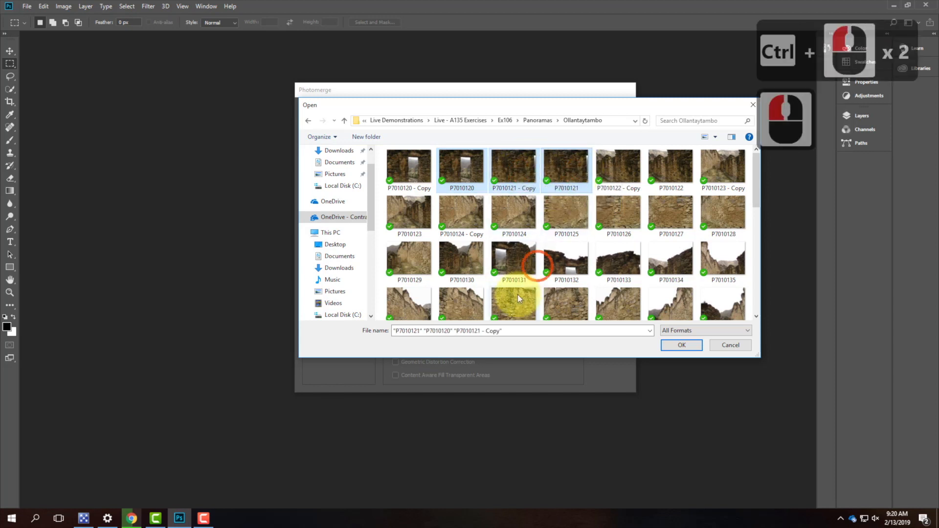
ctrl+click(476, 260)
ctrl+click(514, 259)
ctrl+click(567, 259)
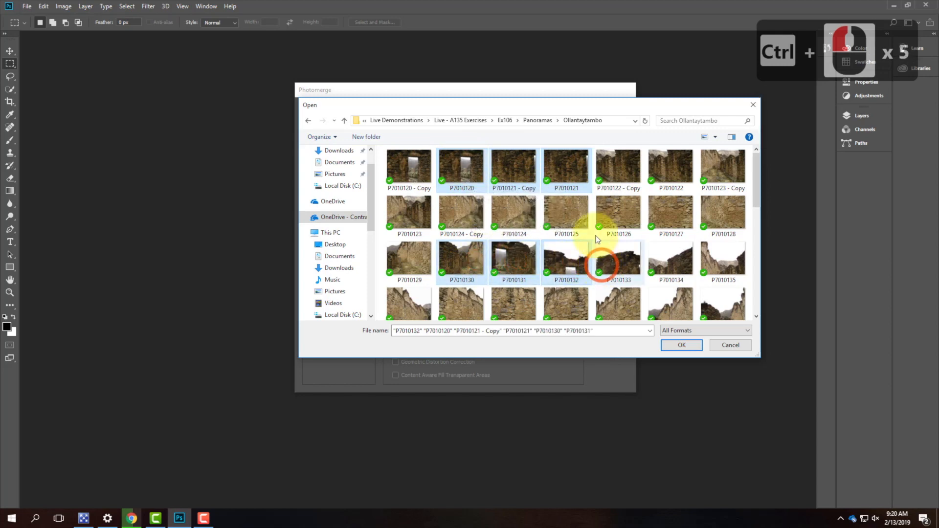
- Add P7010171, P7010172 and P7010160 to the selection and load all the selected photos as Photomerge source files
scroll(597, 213, down, 4)
scroll(597, 215, down, 1)
scroll(597, 214, up, 2)
ctrl+click(424, 190)
ctrl+click(456, 191)
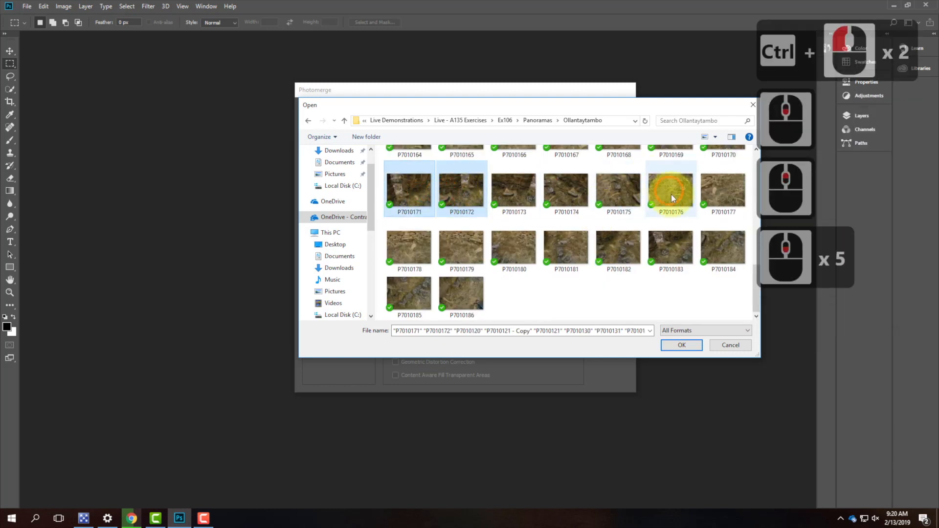
scroll(677, 200, up, 1)
scroll(727, 208, up, 1)
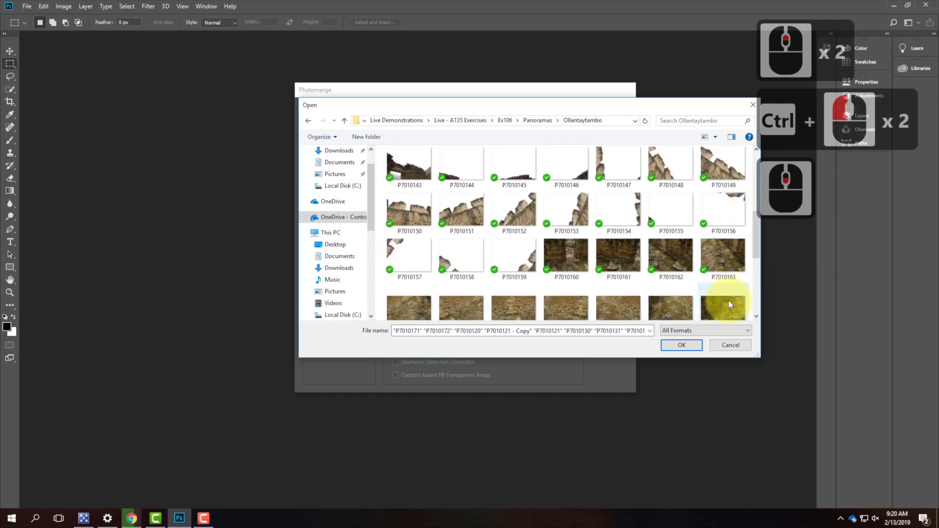
ctrl+click(568, 254)
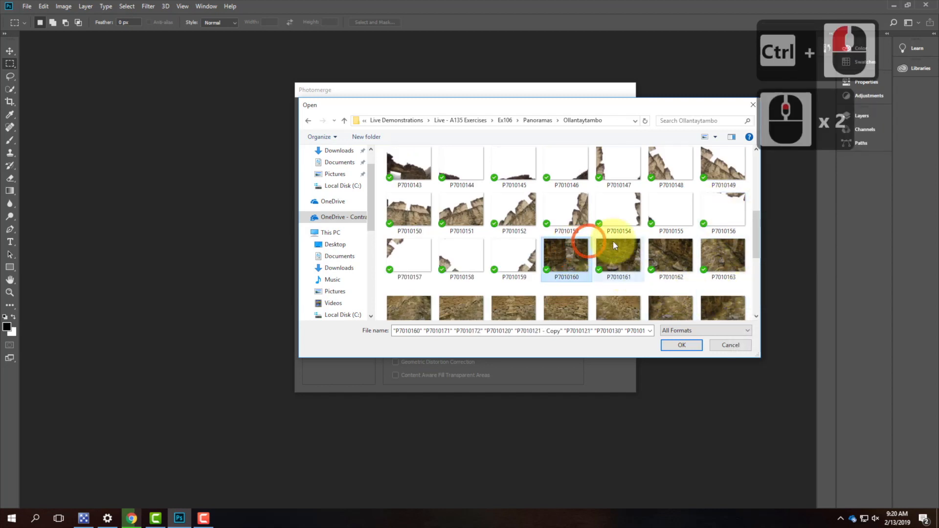
scroll(615, 245, down, 2)
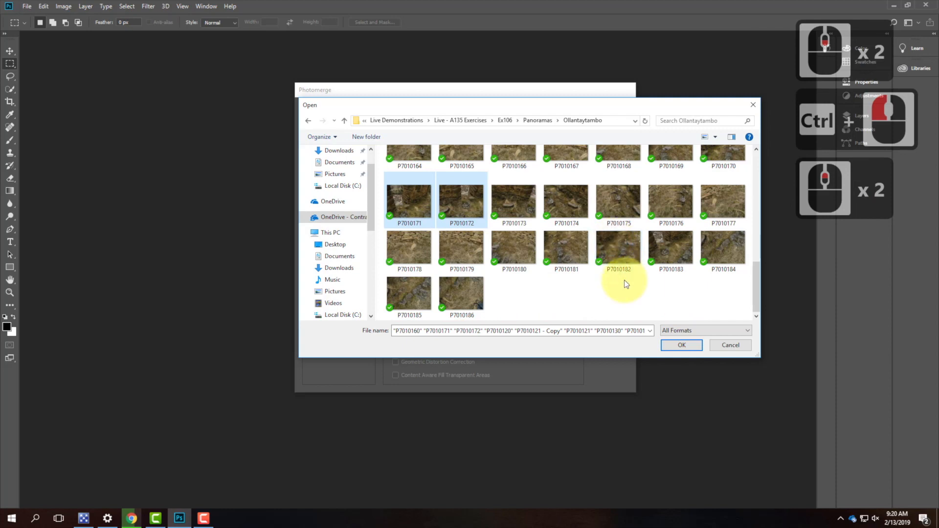
scroll(624, 280, up, 4)
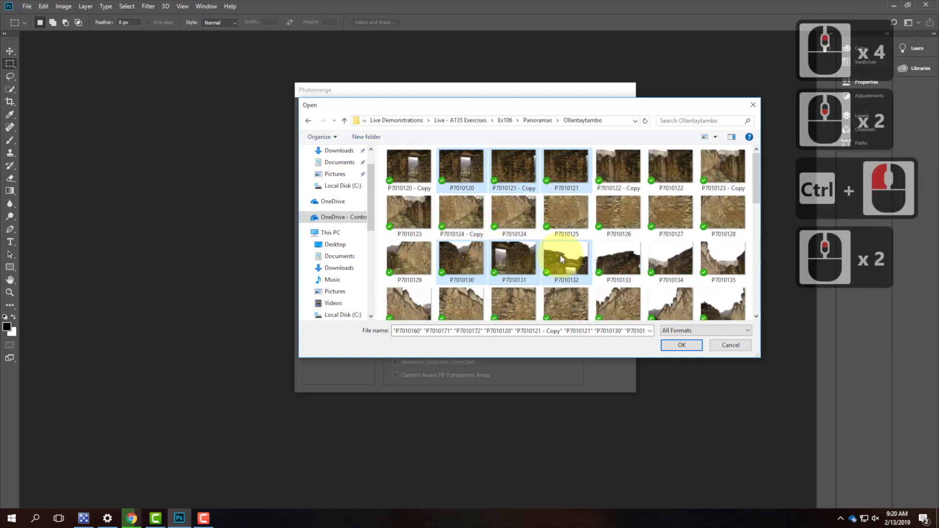
click(683, 347)
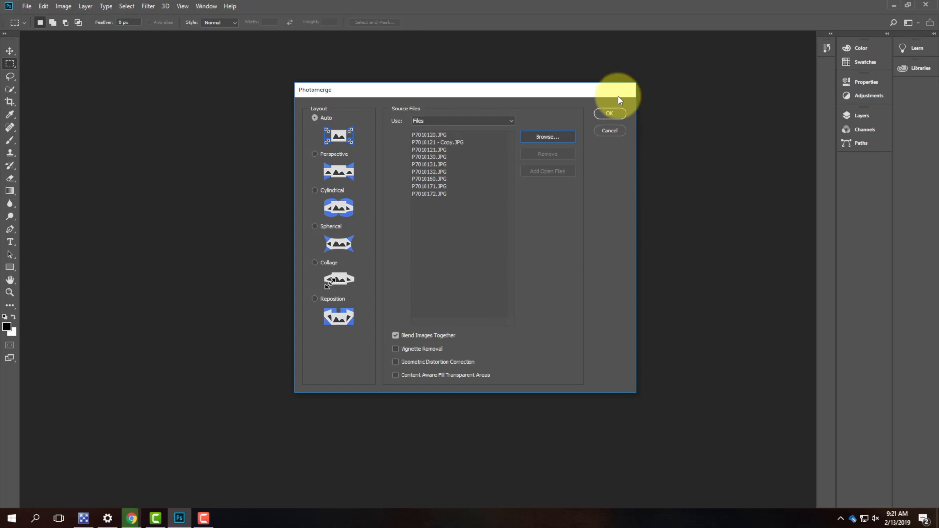
- Merge the photos using the Auto layout with Blend Images Together, and expand the docked panels to show the masked layers
click(608, 114)
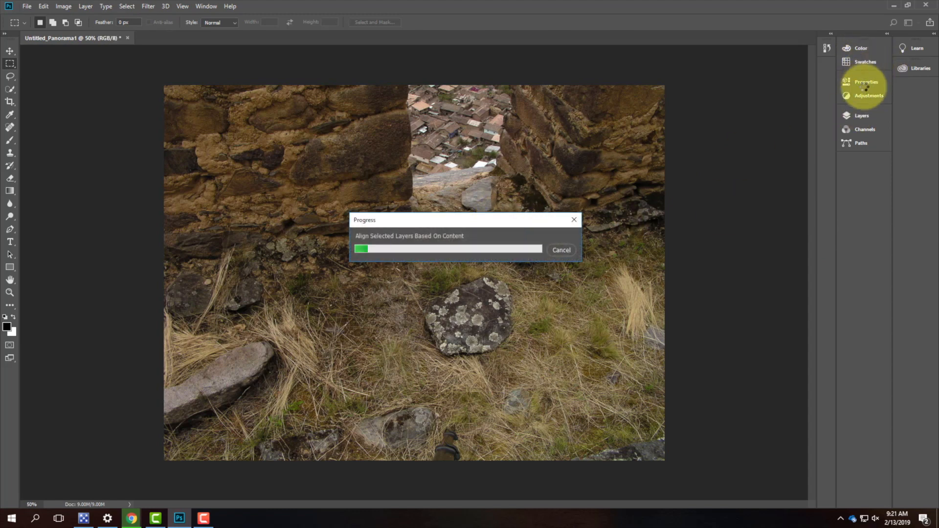
click(863, 117)
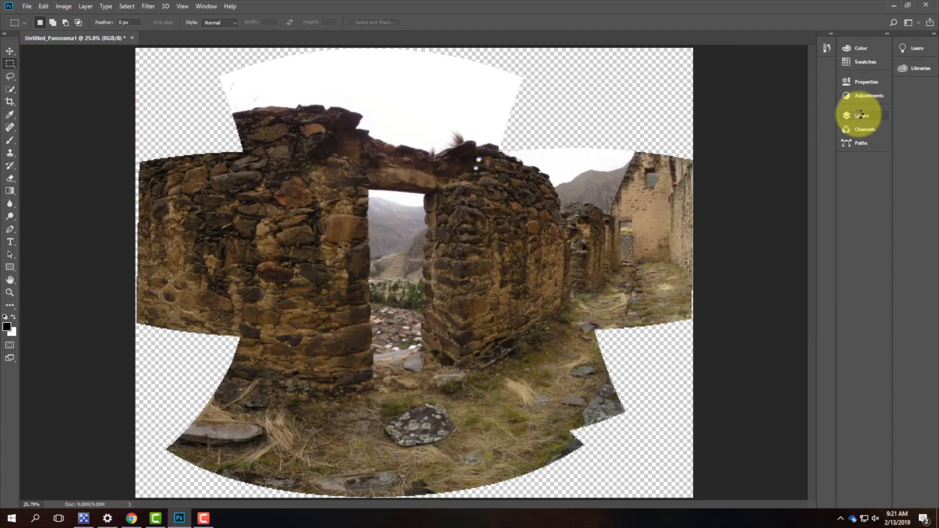
click(861, 116)
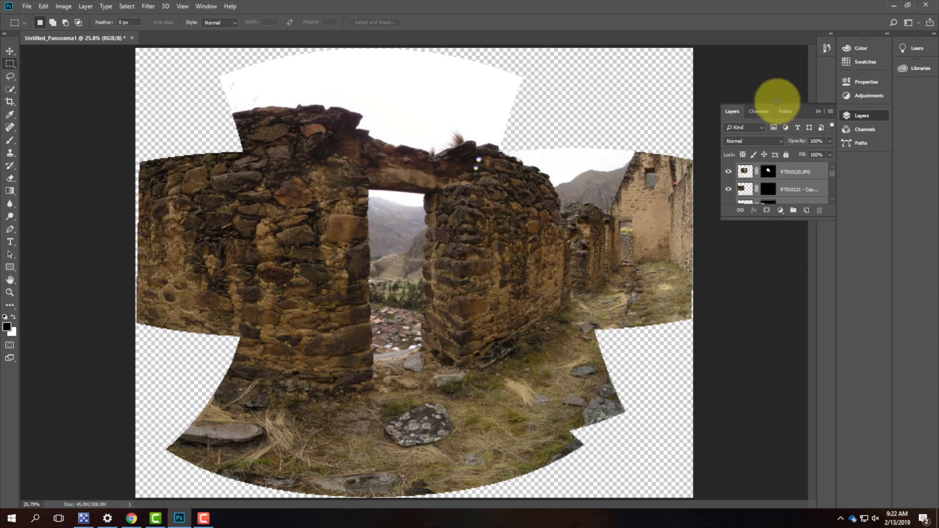
click(887, 33)
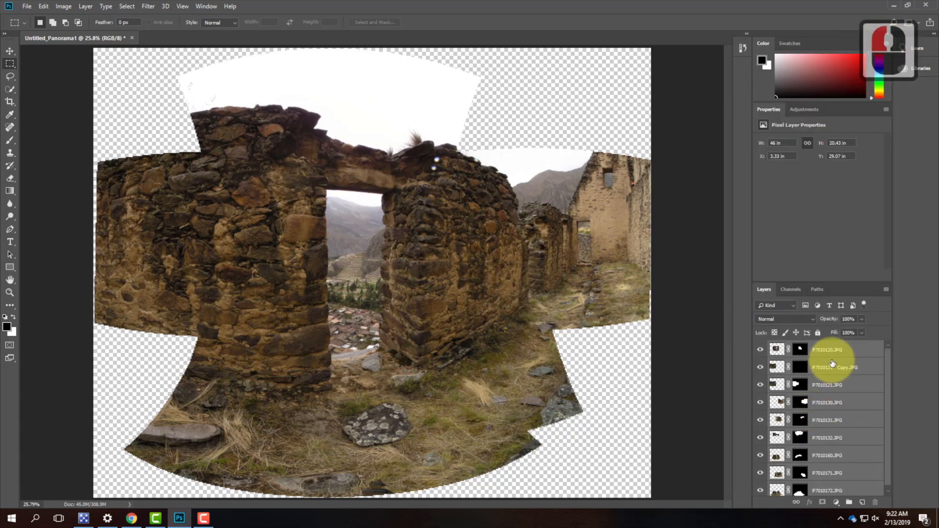
scroll(845, 361, up, 2)
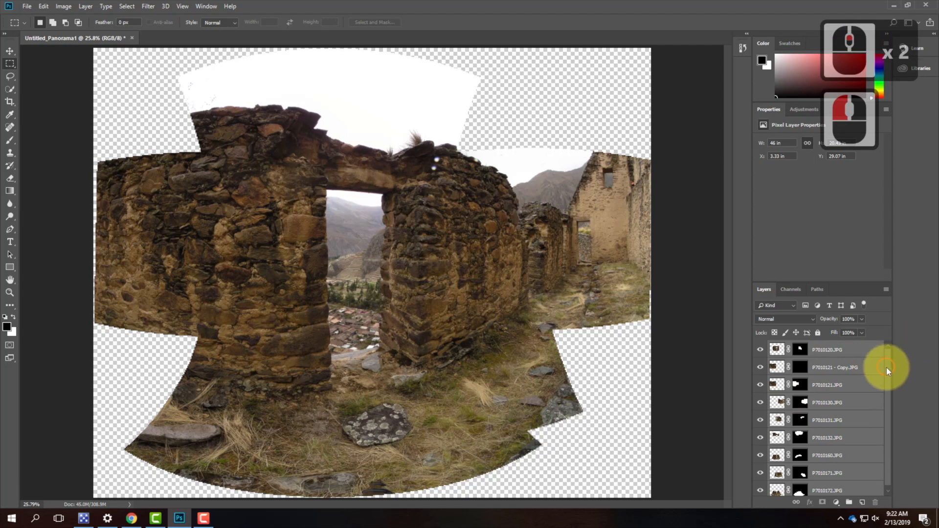
- Hide every panorama layer except P7010120.JPG
scroll(887, 368, down, 1)
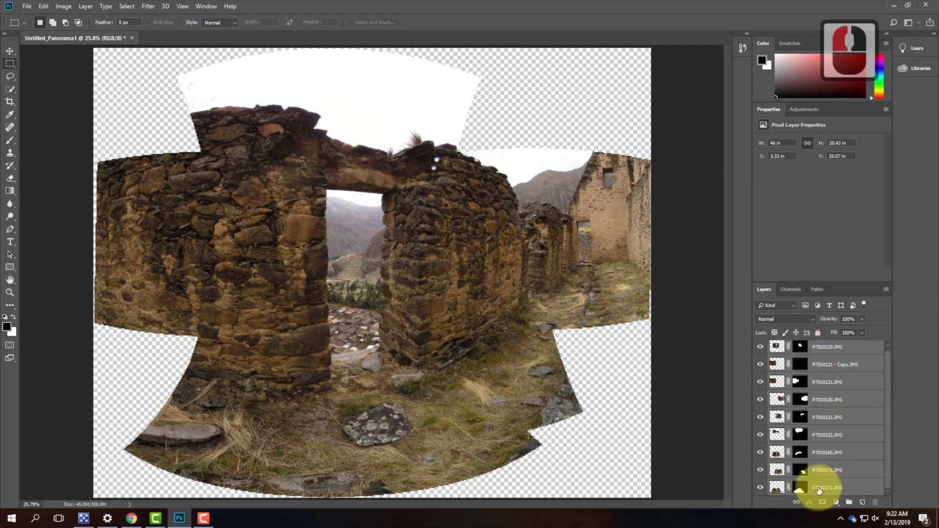
click(760, 366)
drag(761, 385, 771, 491)
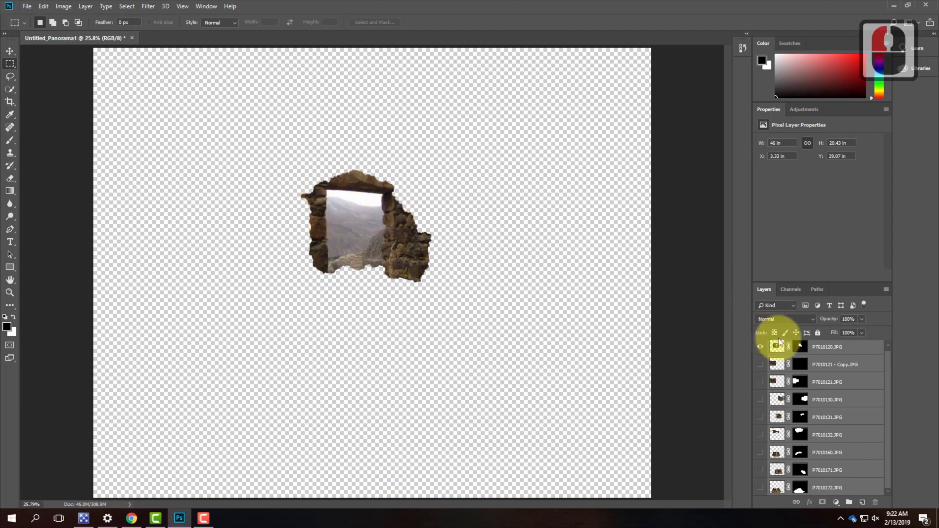
- Disable the layer mask on P7010120.JPG to reveal the full aligned photo
right_click(805, 347)
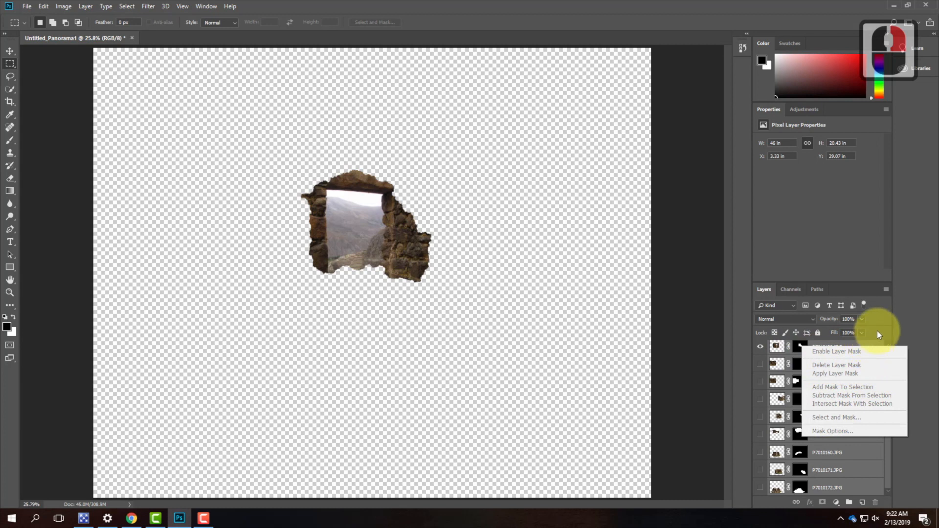
click(888, 316)
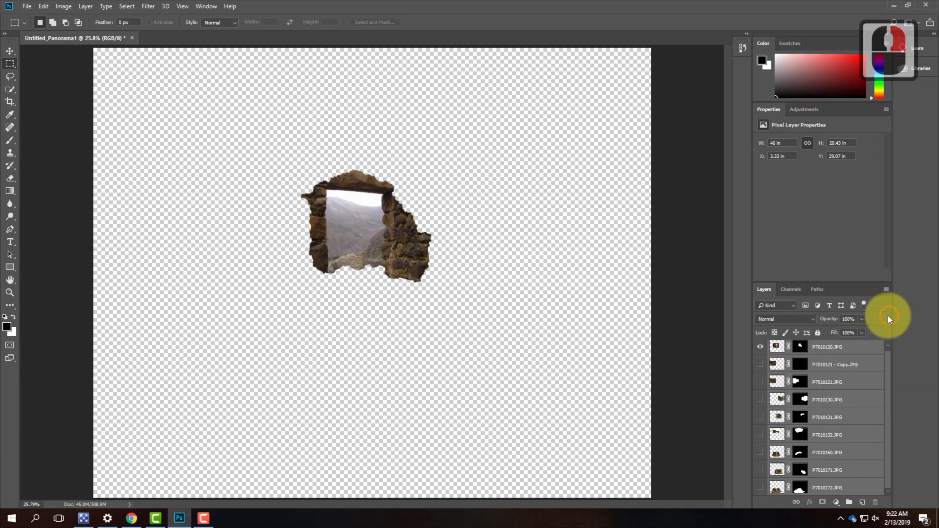
double_click(800, 350)
right_click(803, 353)
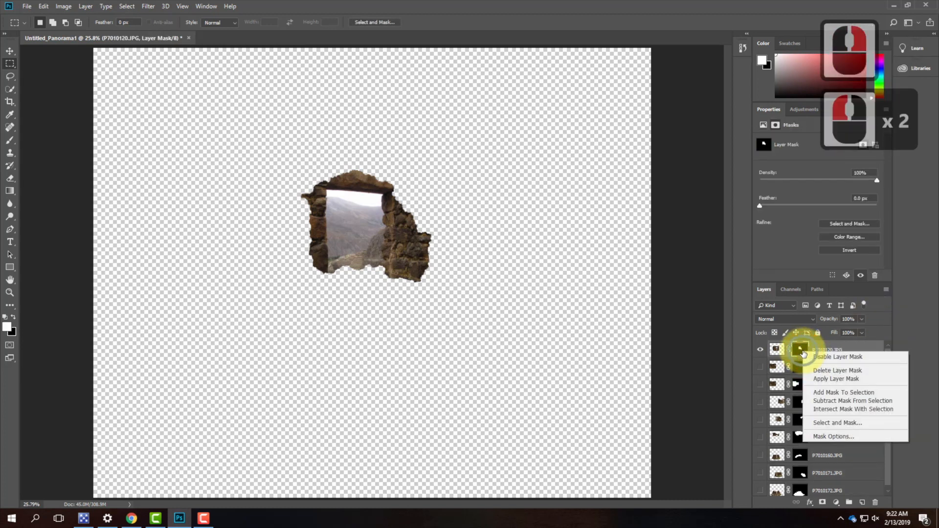
click(840, 358)
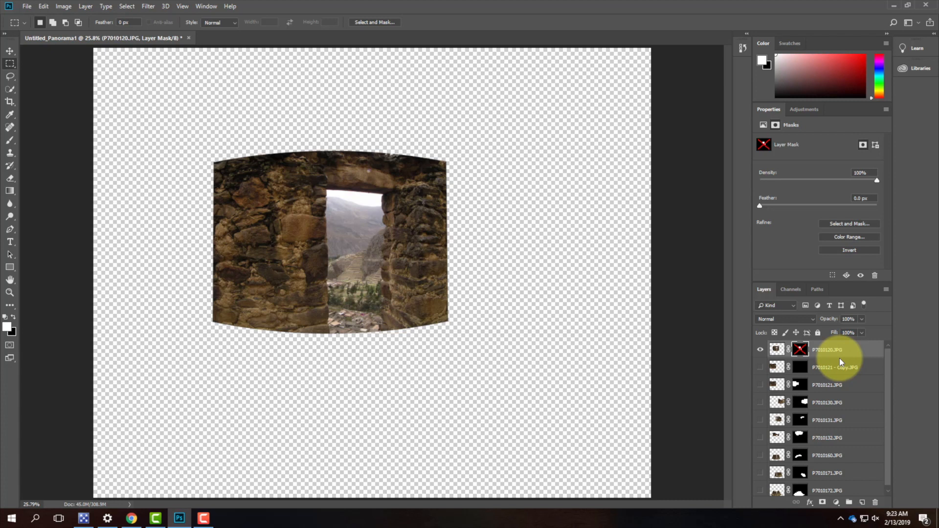
- Preview P7010121 - Copy.JPG and hide it again, and show P7010121.JPG with its layer mask disabled
click(760, 368)
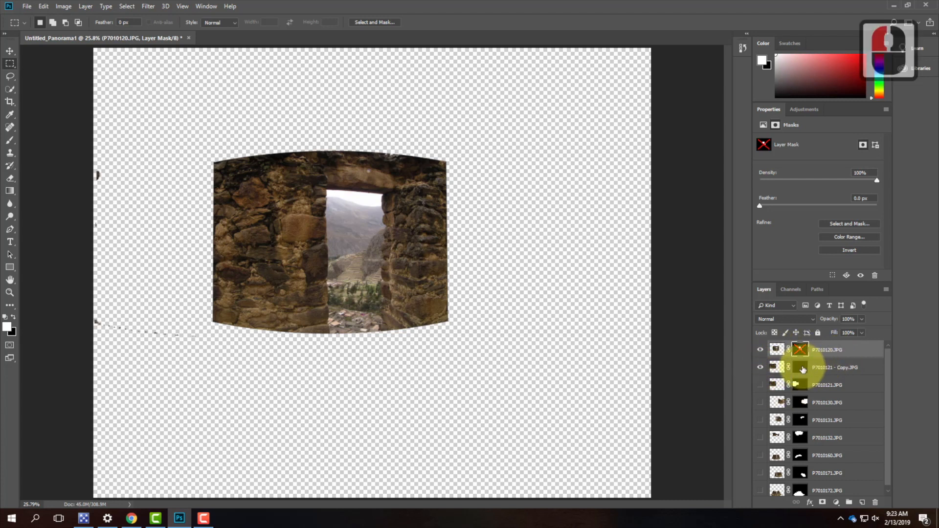
click(759, 368)
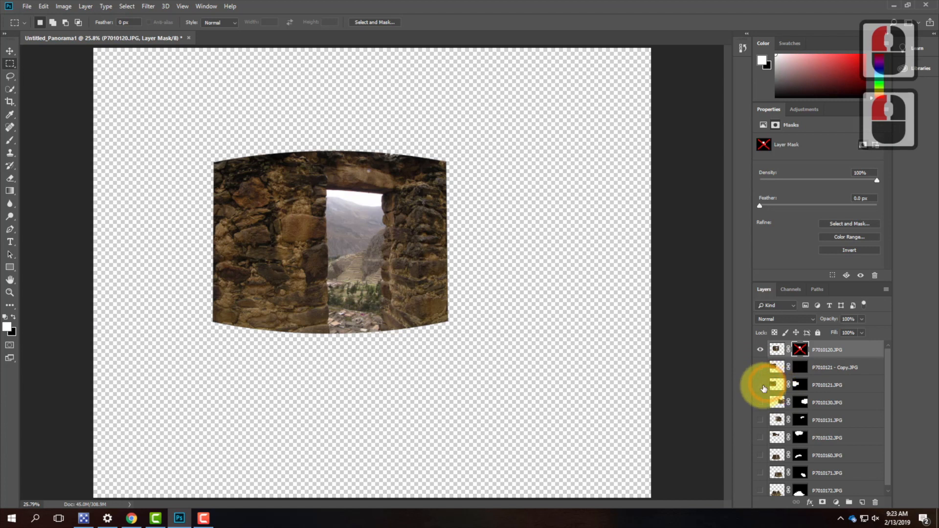
click(761, 386)
click(807, 389)
right_click(801, 386)
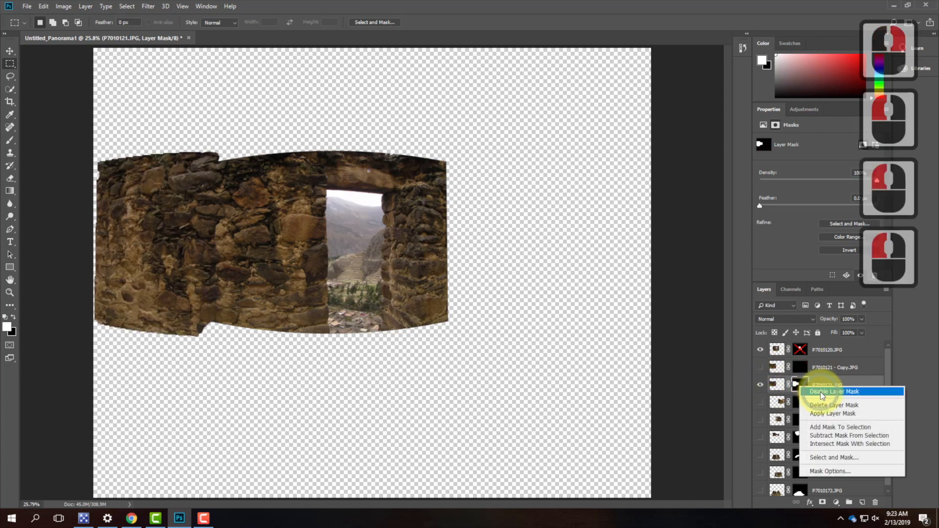
click(822, 395)
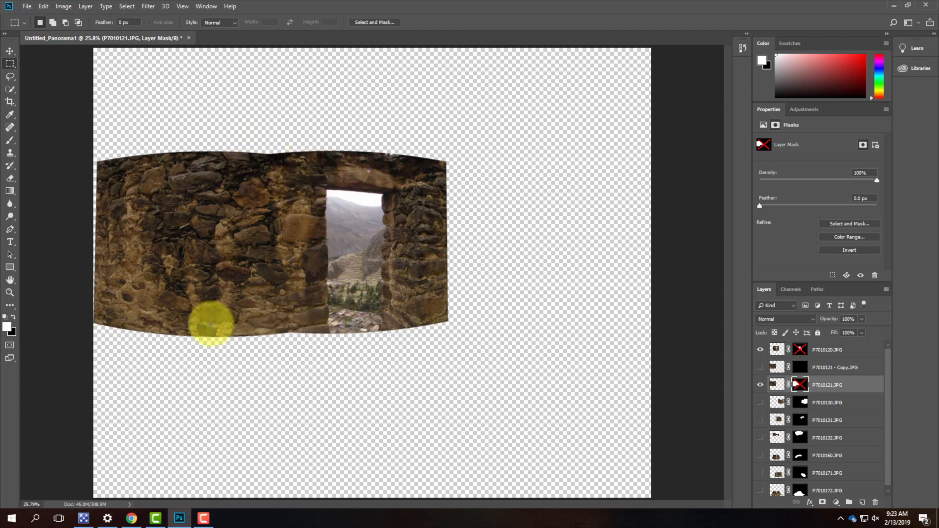
- Re-enable the layer masks on P7010121.JPG and P7010120.JPG
right_click(797, 387)
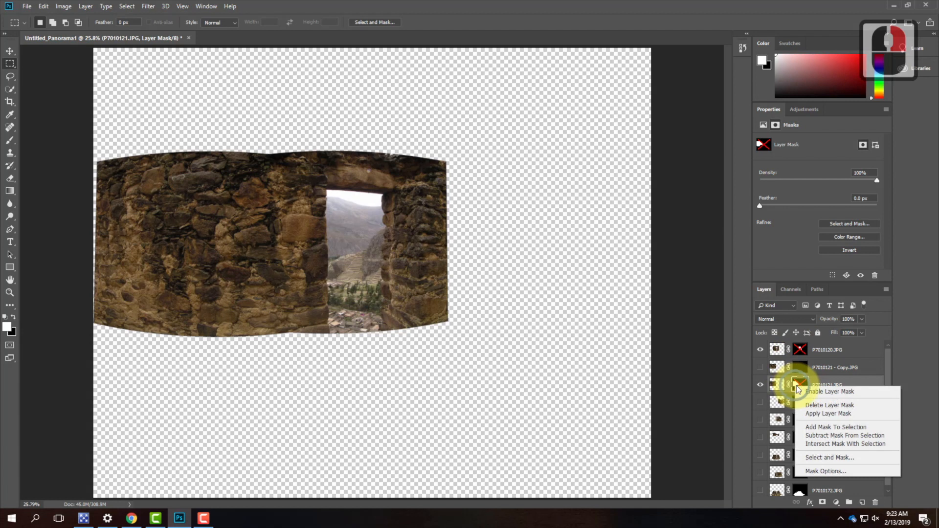
click(834, 394)
right_click(802, 351)
click(827, 356)
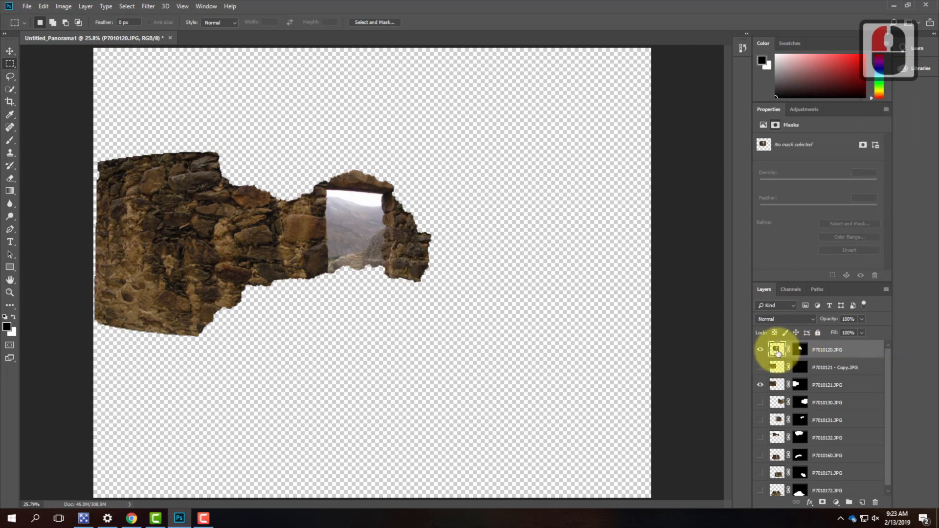
- Toggle the visibility of P7010120.JPG and P7010121.JPG to examine how their masked pieces fit together
click(761, 385)
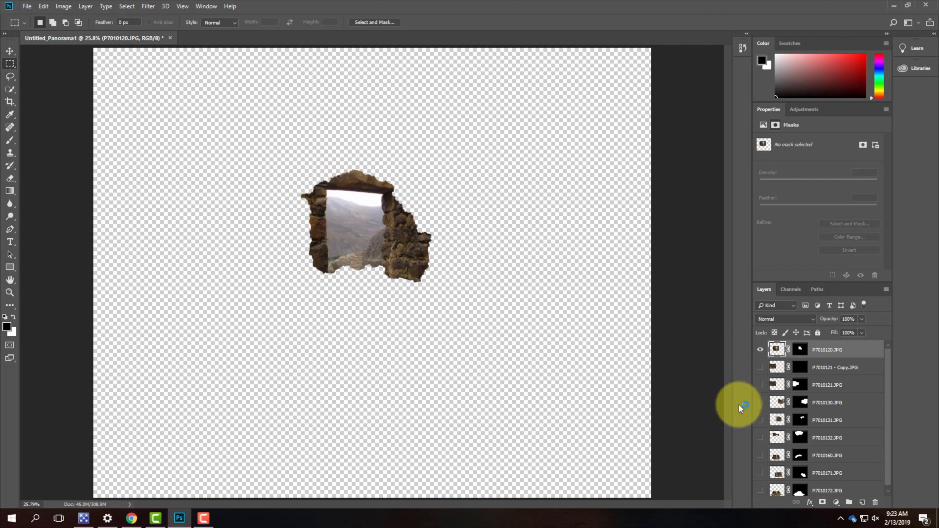
click(760, 350)
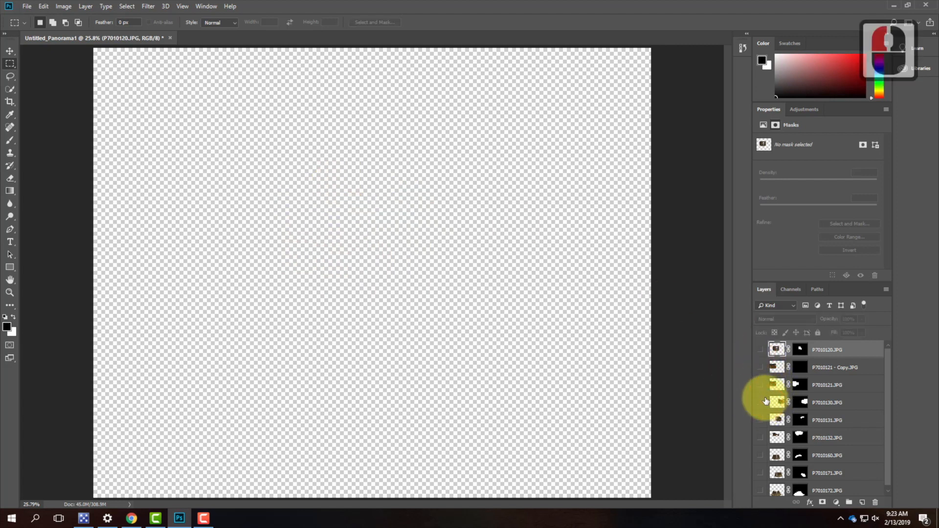
click(760, 385)
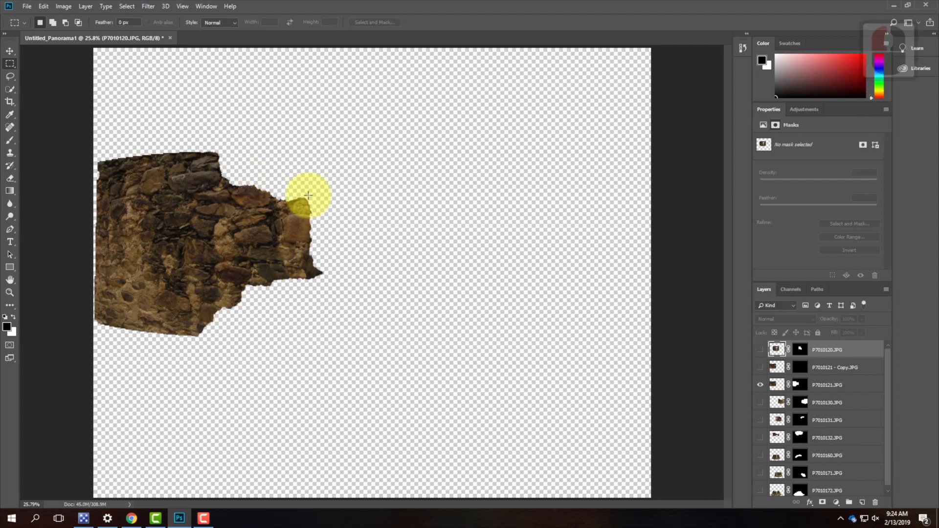
click(760, 350)
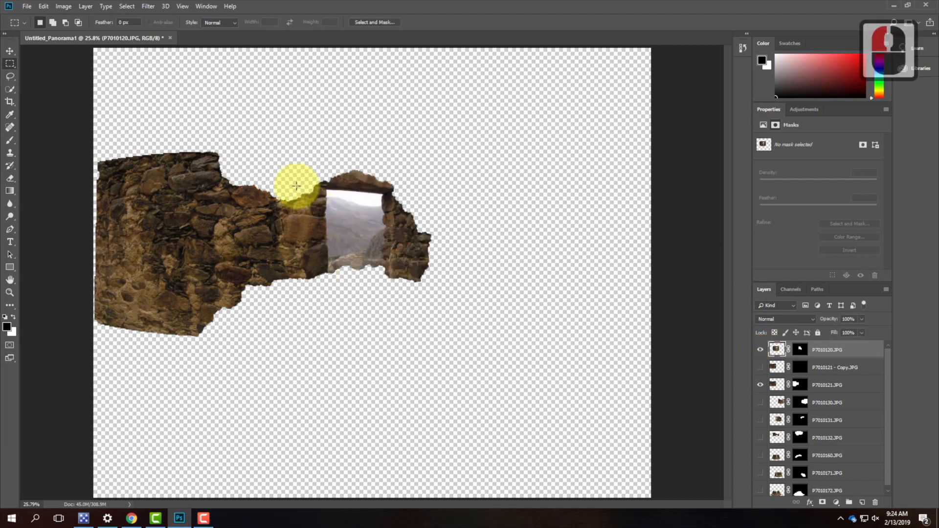
click(800, 349)
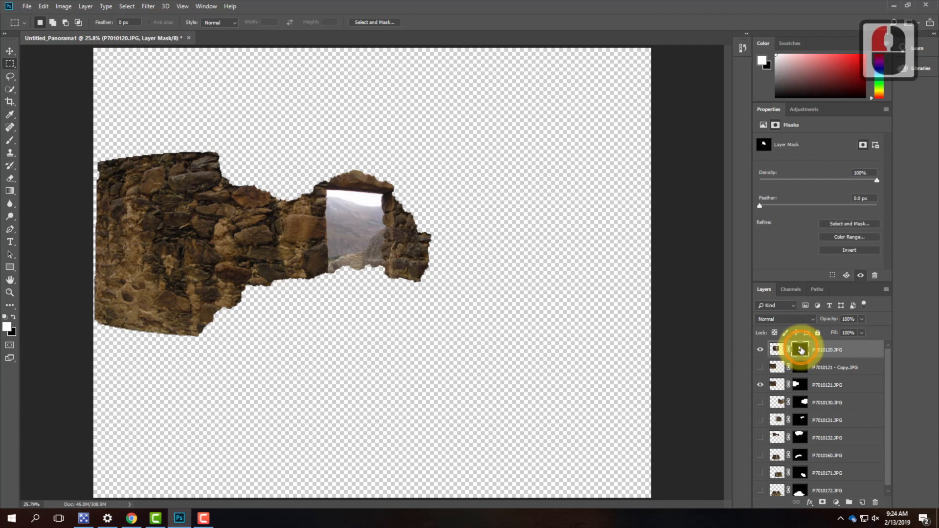
click(760, 385)
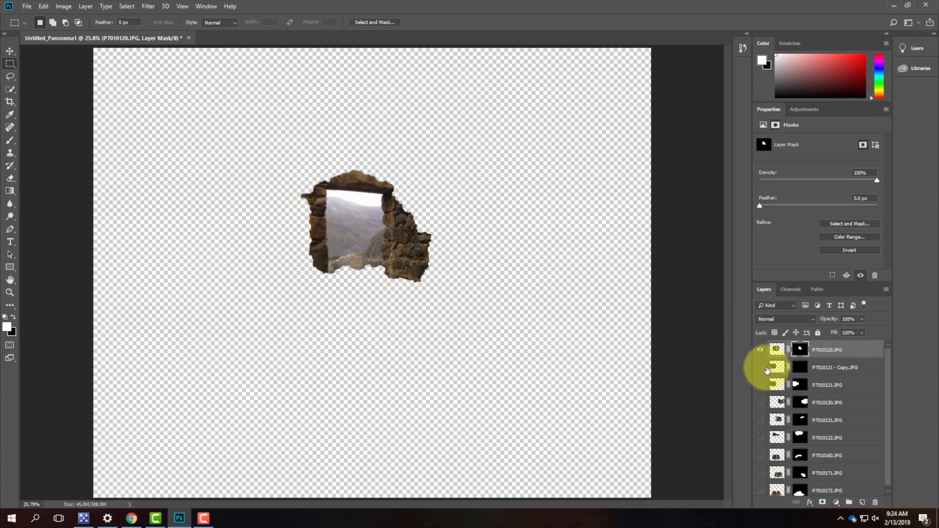
- Show all the layers again and duplicate the P7010120.JPG layer within Untitled_Panorama1
drag(759, 371, 765, 495)
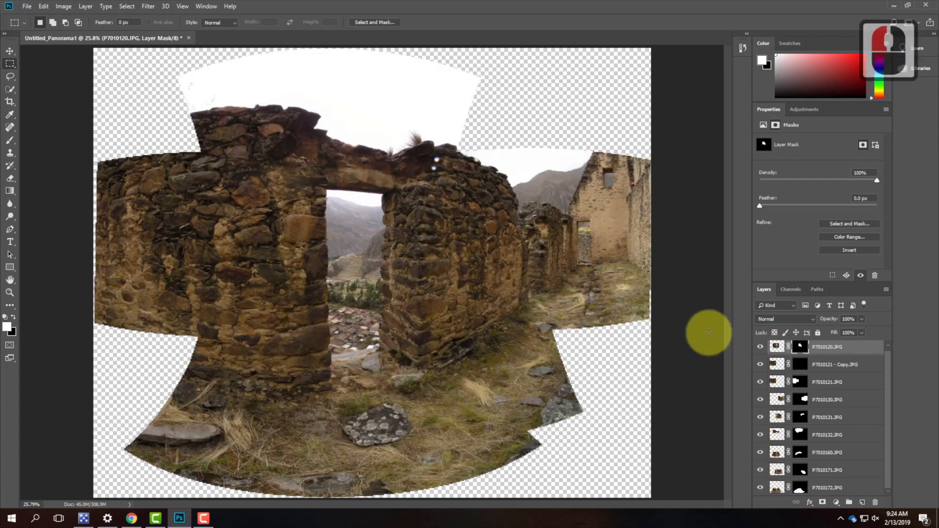
click(826, 352)
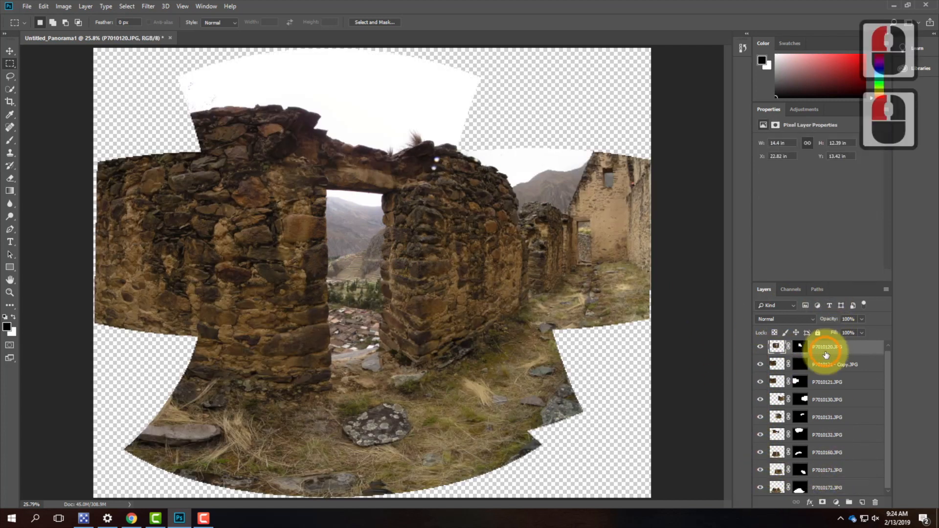
right_click(826, 354)
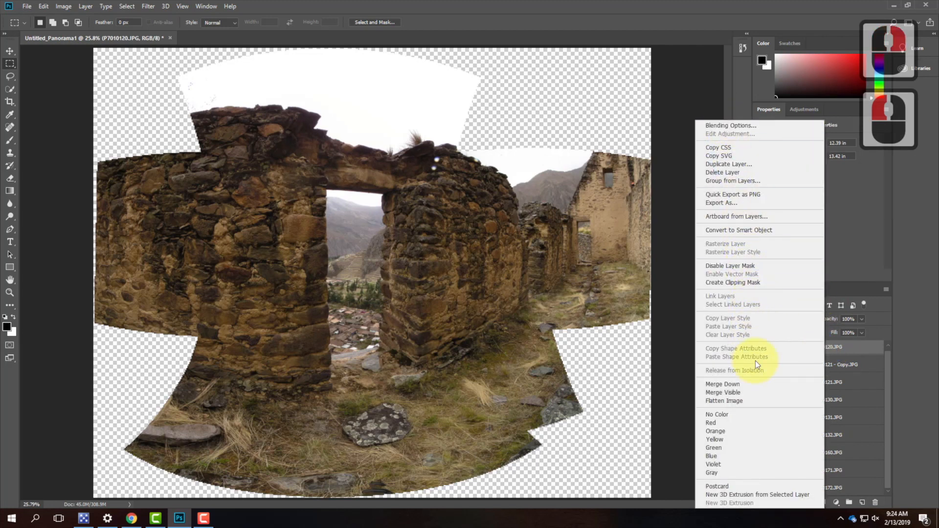
click(751, 164)
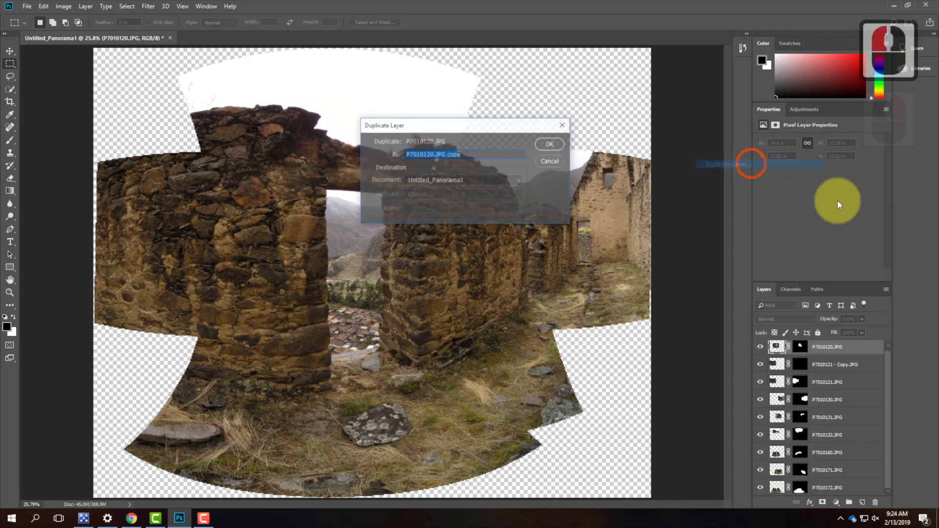
click(550, 144)
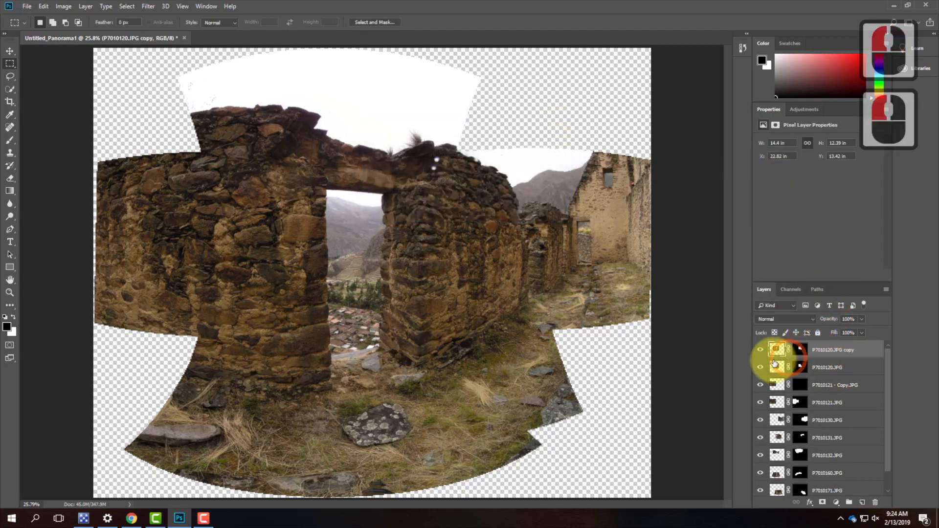
- Hide all layers below the duplicate, delete the layer mask from the original P7010120.JPG, and show that layer
drag(760, 368, 760, 513)
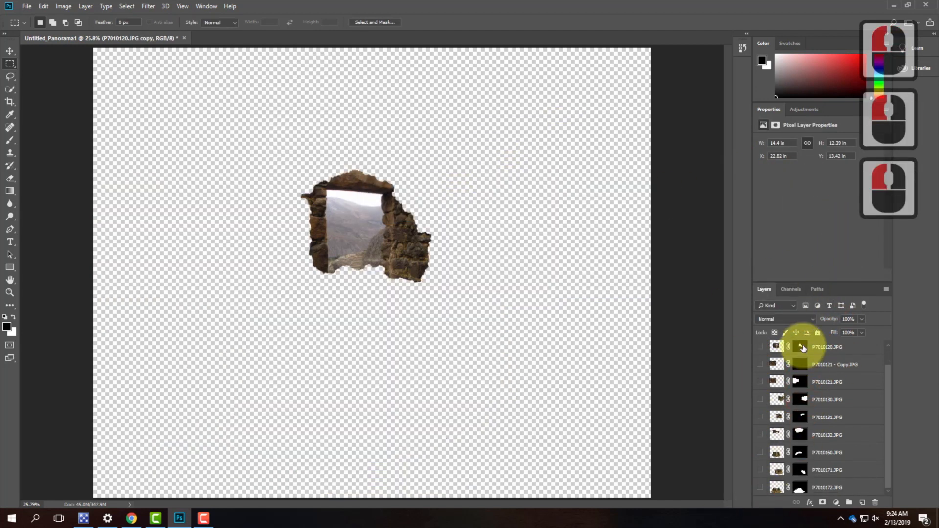
double_click(802, 347)
right_click(804, 348)
click(844, 365)
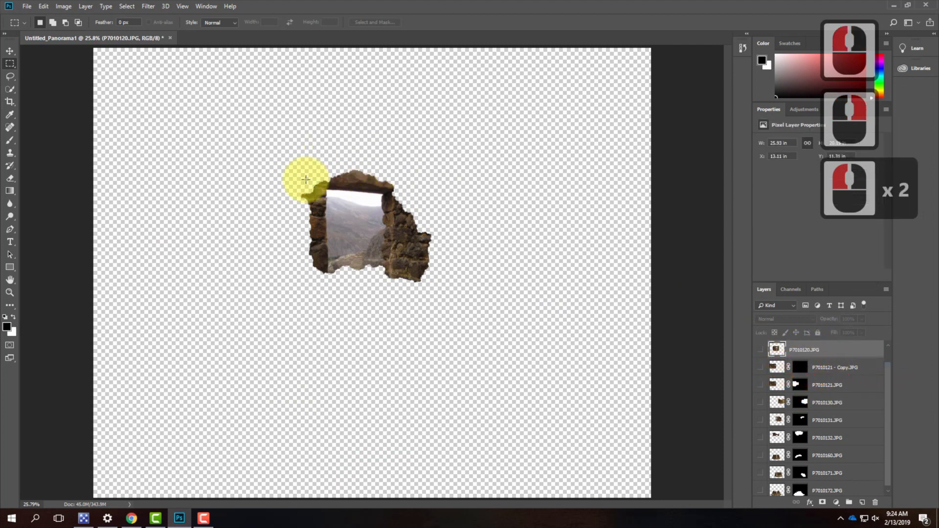
click(760, 349)
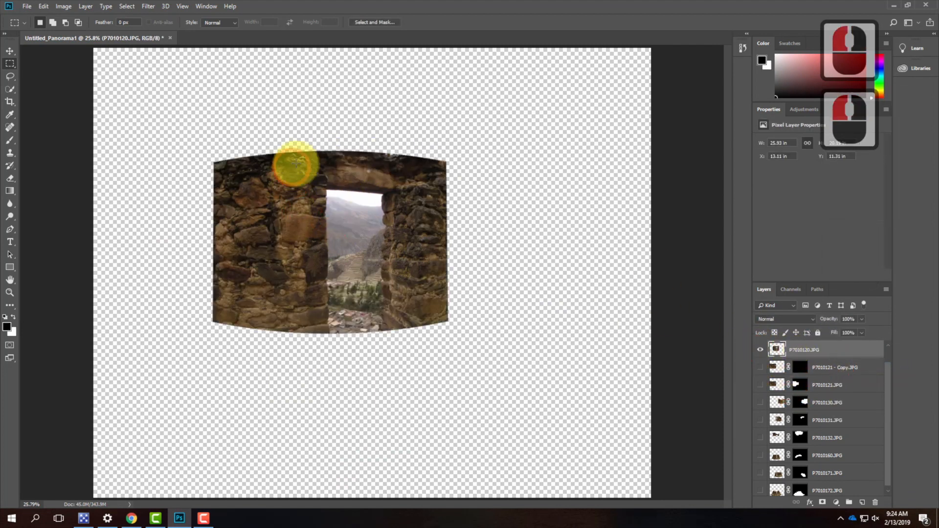
- Hide the masked duplicate of P7010120.JPG and move it below the unmasked original in the layer order
scroll(780, 377, up, 5)
scroll(777, 378, up, 2)
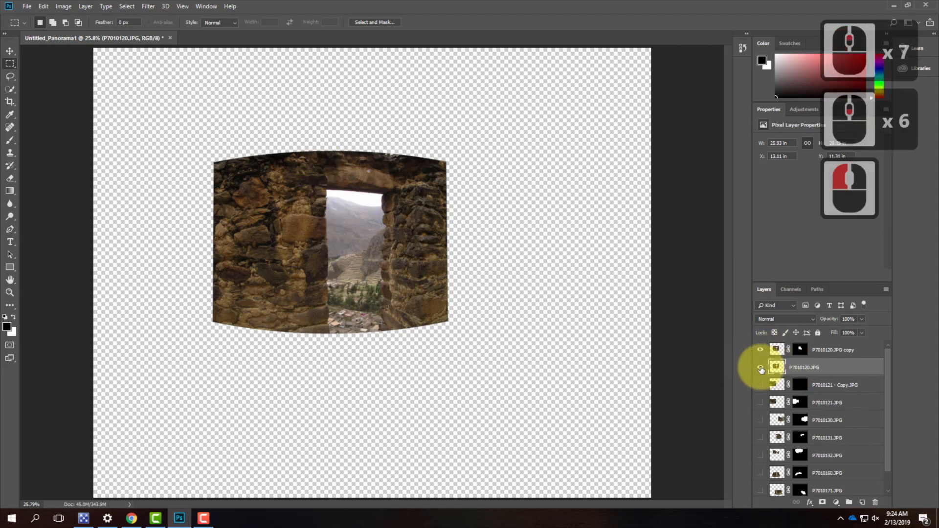
click(761, 350)
drag(847, 356, 845, 372)
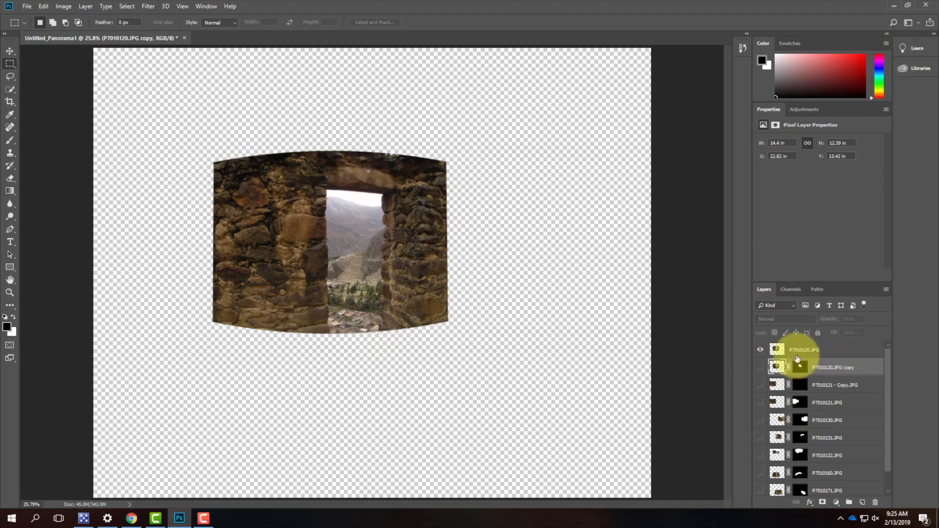
- Add a white layer mask to P7010120.JPG and paint black on it with a 155 px soft brush over the wall left of the doorway
click(803, 351)
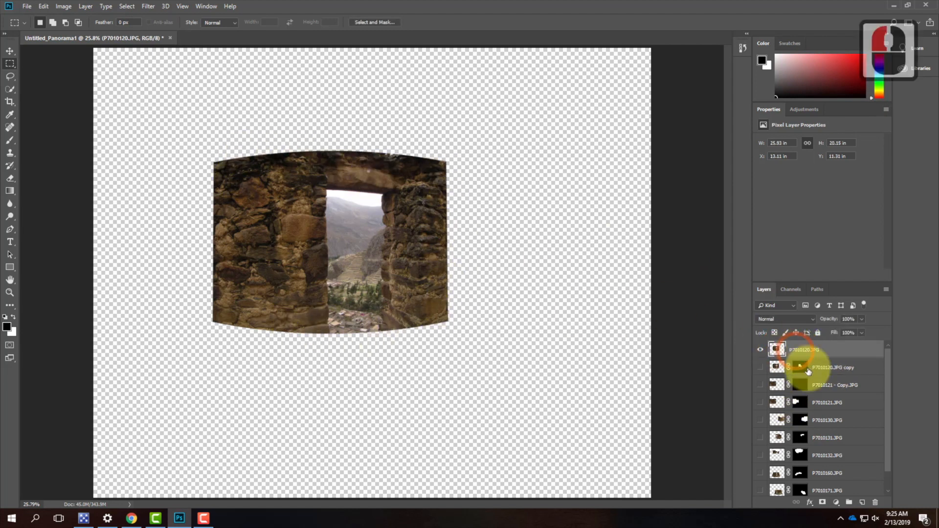
click(823, 504)
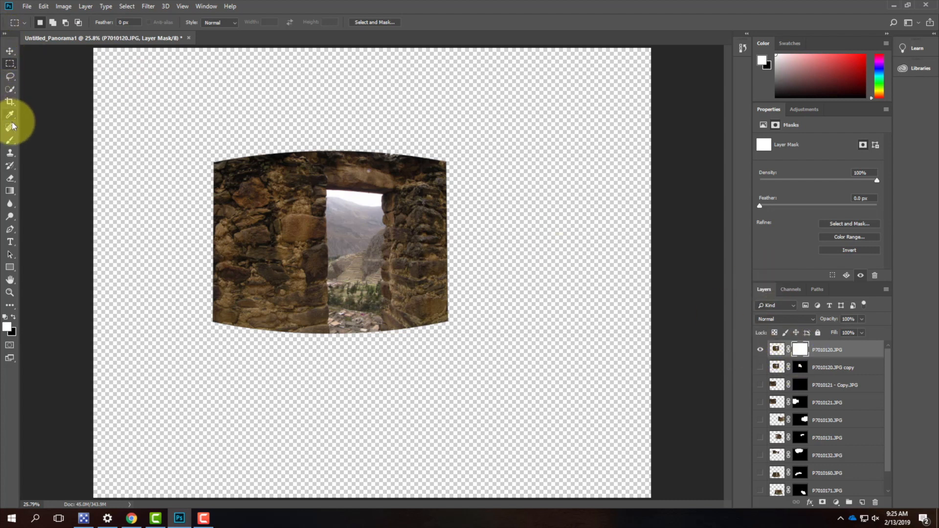
click(12, 140)
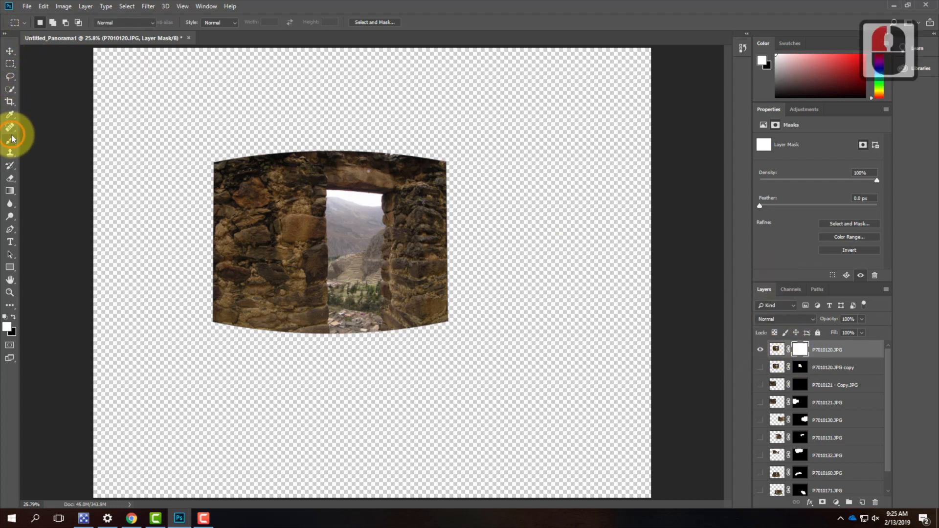
click(13, 316)
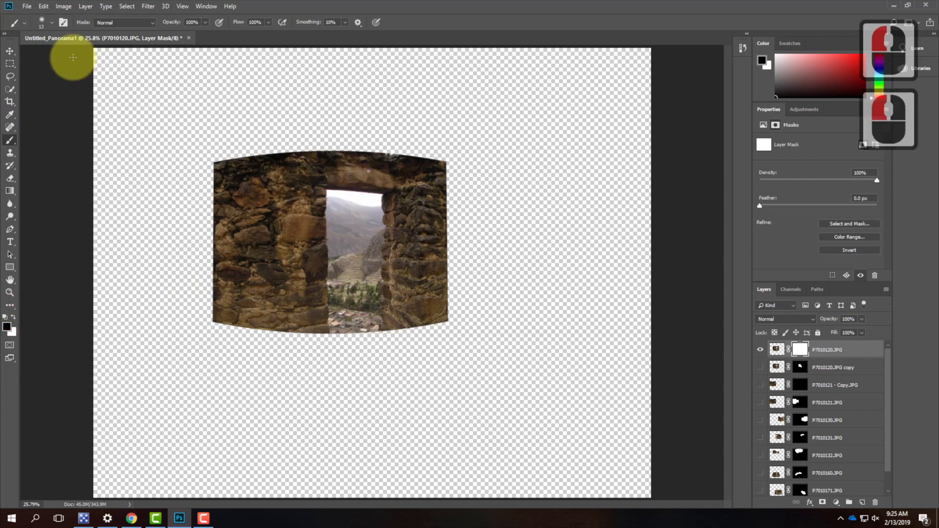
click(52, 23)
drag(56, 53, 79, 53)
click(81, 53)
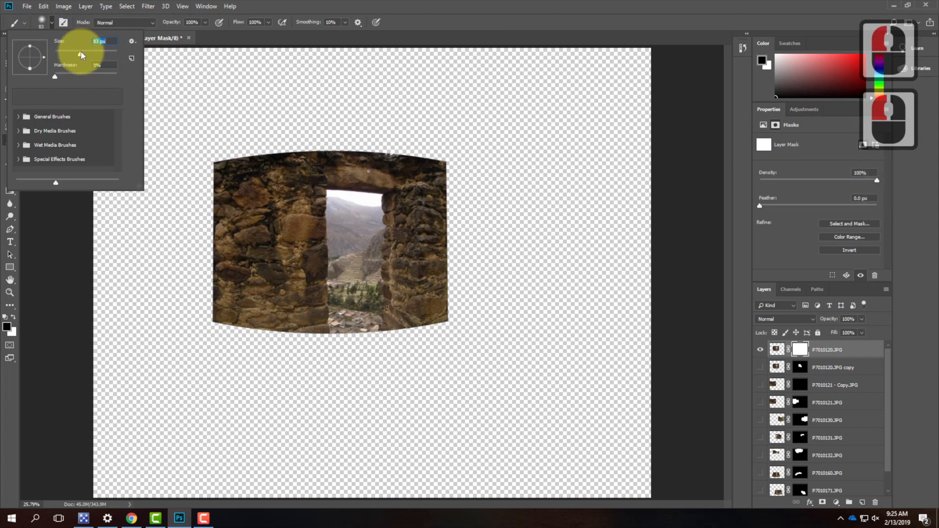
drag(90, 52, 98, 54)
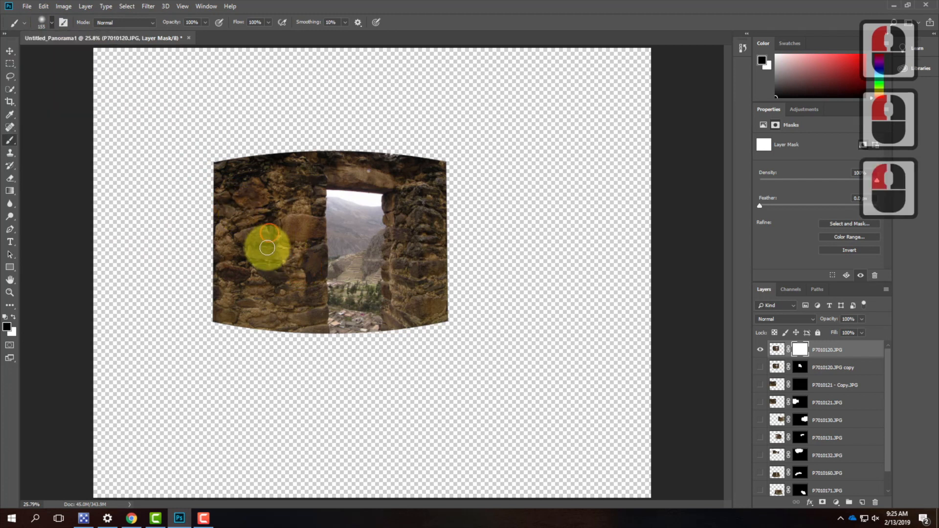
click(264, 243)
mouse_move(270, 244)
mouse_down()
mouse_move(285, 275)
mouse_move(275, 226)
mouse_move(237, 221)
mouse_move(238, 256)
mouse_move(249, 226)
mouse_move(253, 253)
mouse_move(222, 229)
mouse_move(236, 225)
mouse_move(236, 266)
mouse_move(212, 253)
mouse_move(231, 215)
mouse_move(233, 224)
mouse_move(203, 210)
mouse_move(212, 263)
mouse_move(235, 269)
mouse_up()
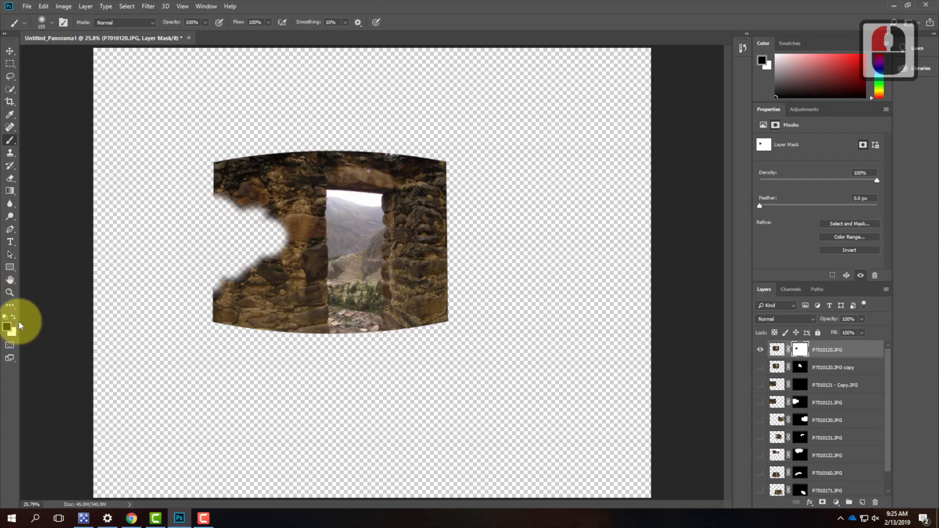
- Paint white on the P7010120.JPG mask to restore the erased wall, and show the layers below in place of that layer
click(14, 318)
mouse_move(273, 262)
mouse_down()
mouse_move(276, 231)
mouse_move(281, 277)
mouse_move(282, 240)
mouse_move(291, 242)
mouse_move(264, 238)
mouse_move(260, 253)
mouse_move(253, 225)
mouse_move(197, 218)
mouse_move(191, 205)
mouse_move(247, 203)
mouse_move(211, 249)
mouse_move(237, 239)
mouse_move(214, 283)
mouse_move(236, 287)
mouse_move(224, 290)
mouse_move(219, 253)
mouse_move(219, 317)
mouse_move(247, 225)
mouse_move(242, 288)
mouse_move(267, 260)
mouse_move(241, 254)
mouse_move(263, 229)
mouse_move(264, 205)
mouse_move(266, 270)
mouse_move(241, 283)
mouse_move(250, 258)
mouse_up()
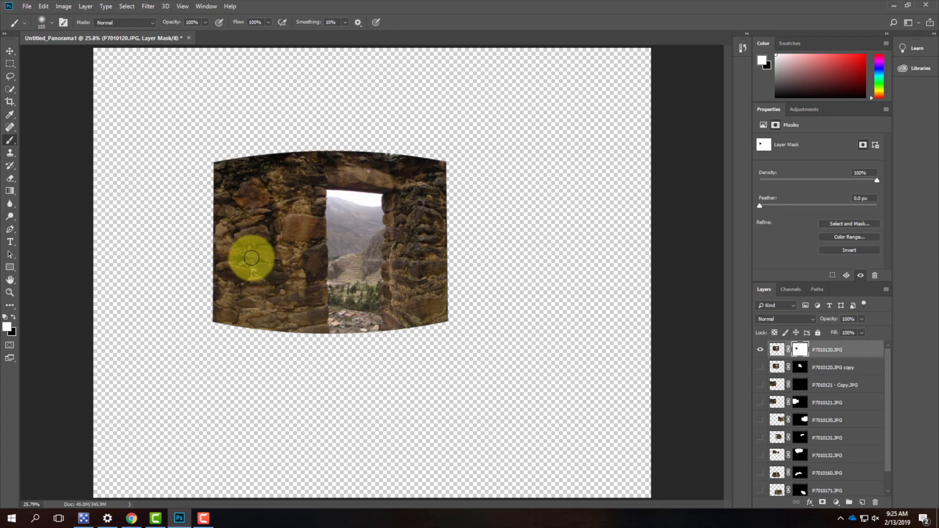
click(760, 349)
drag(760, 367, 764, 510)
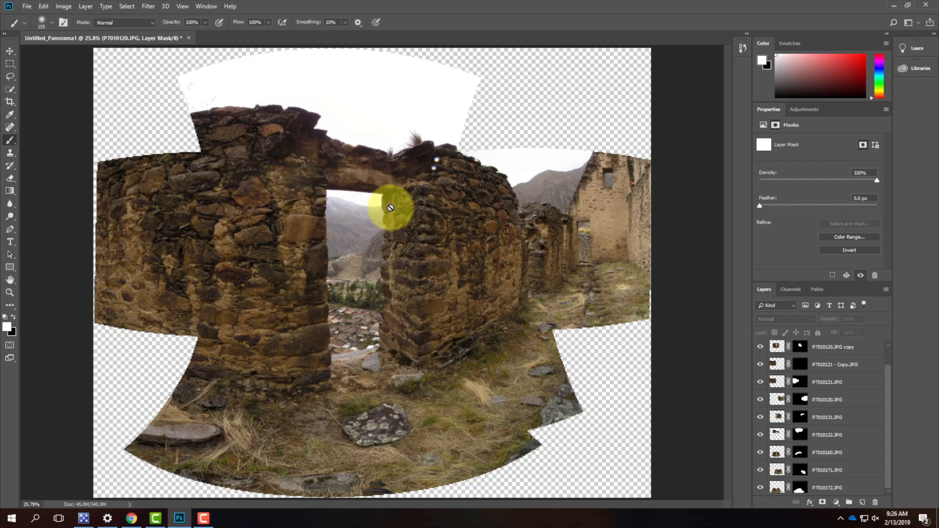
- Start Merge to HDR Pro and browse for source files in the Ex106 > HDR > Sample Set 1 folder
click(28, 6)
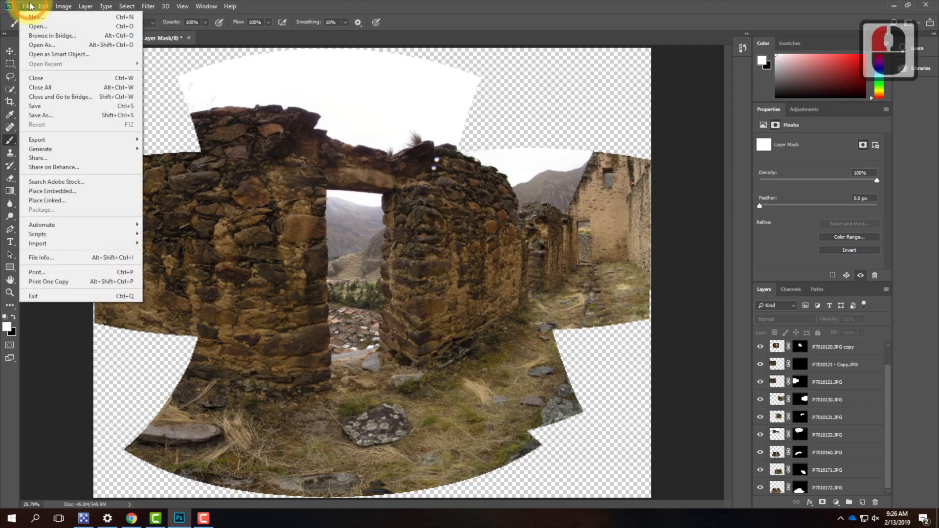
mouse_move(38, 223)
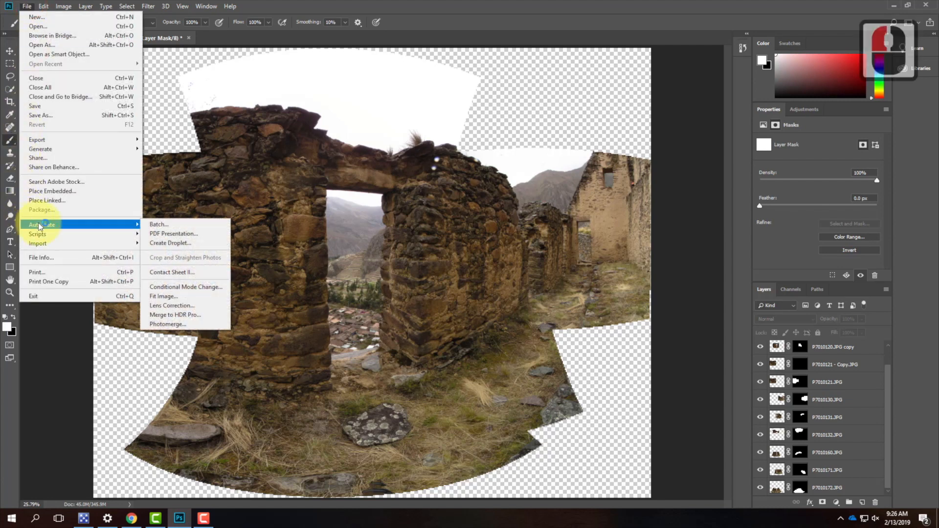
click(162, 316)
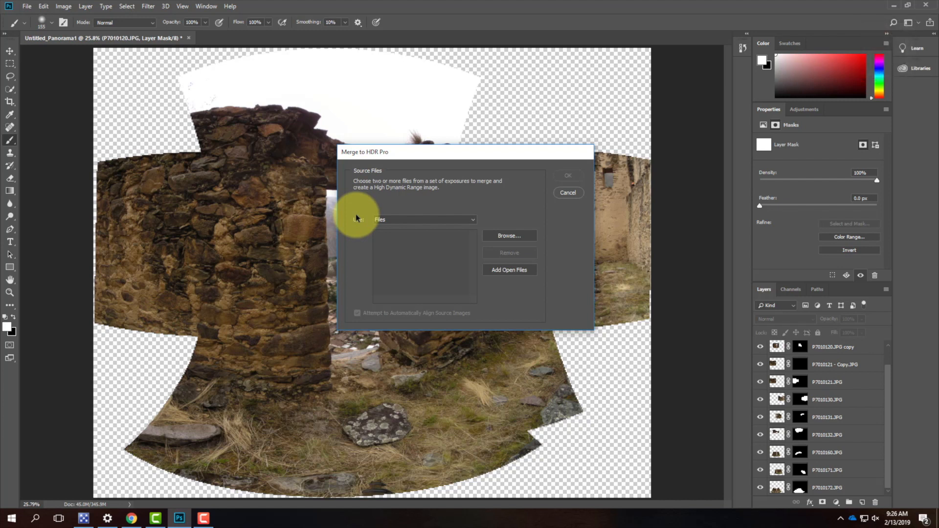
click(506, 235)
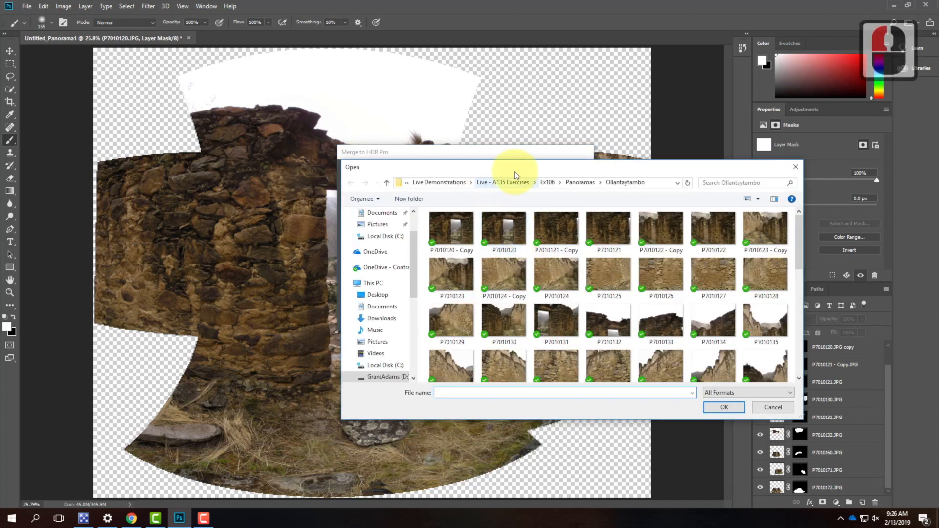
click(549, 183)
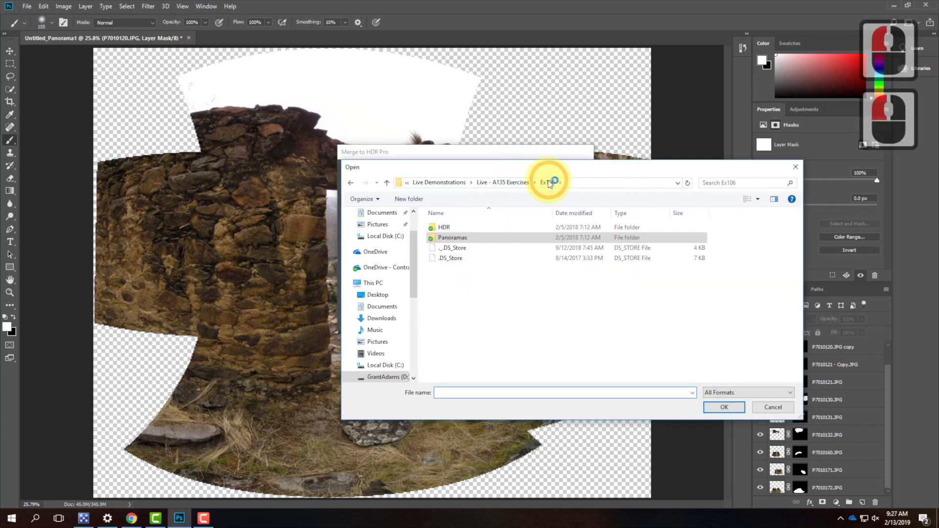
double_click(440, 227)
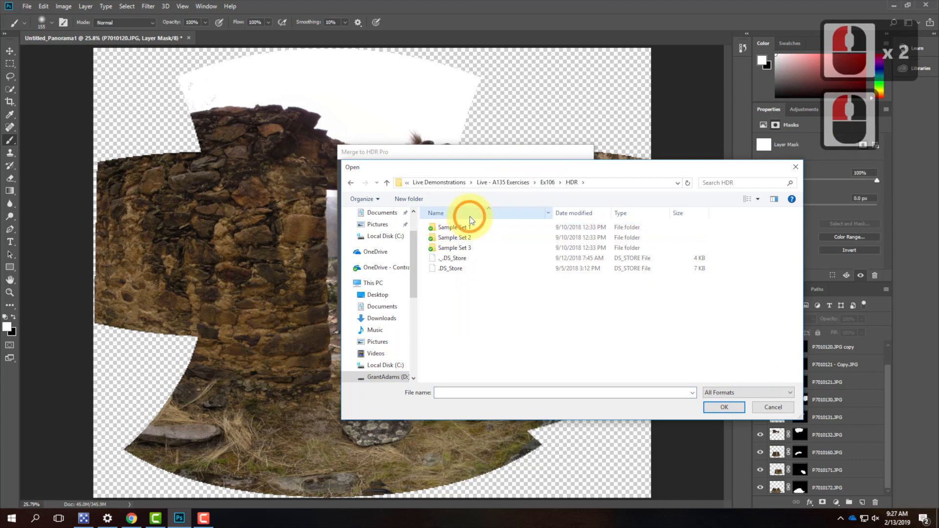
double_click(464, 229)
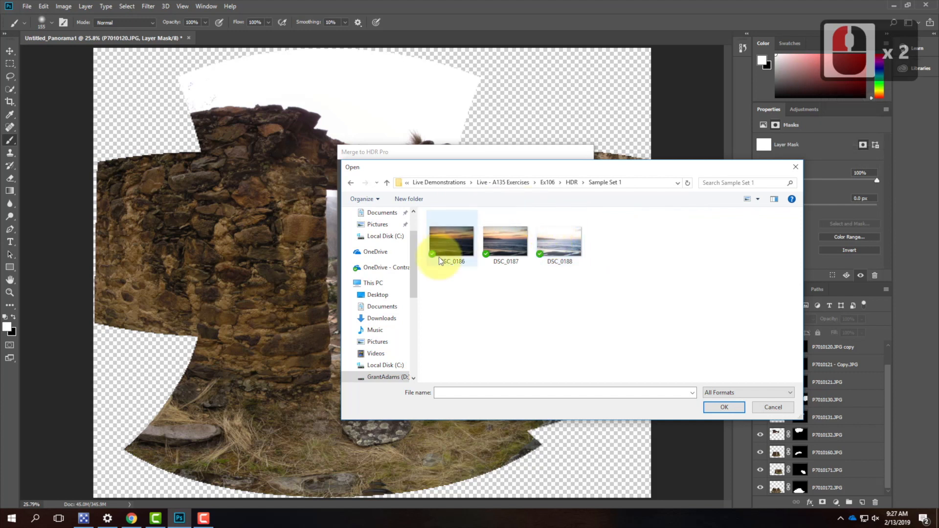
- Load DSC_0186, DSC_0187 and DSC_0188 as the source exposures and merge them to HDR
click(444, 241)
click(506, 239)
click(570, 240)
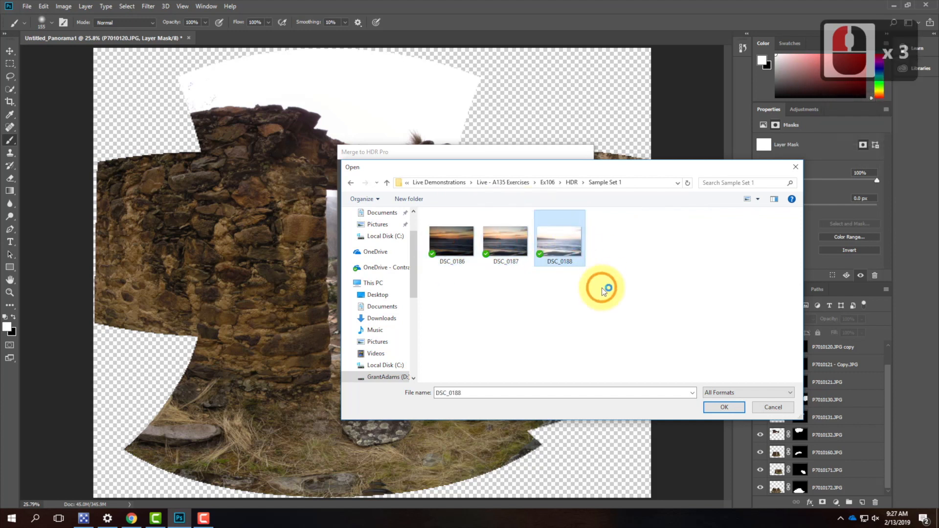
click(503, 237)
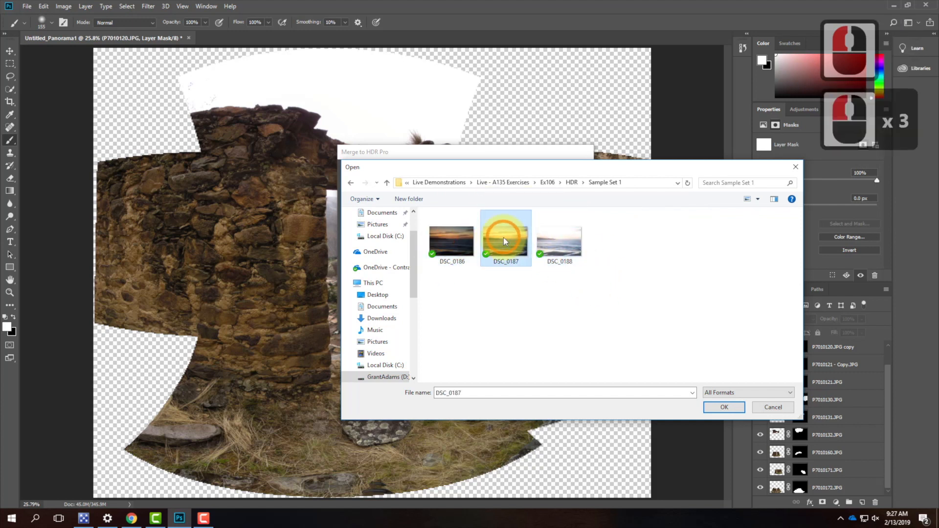
click(444, 245)
click(551, 234)
click(553, 237)
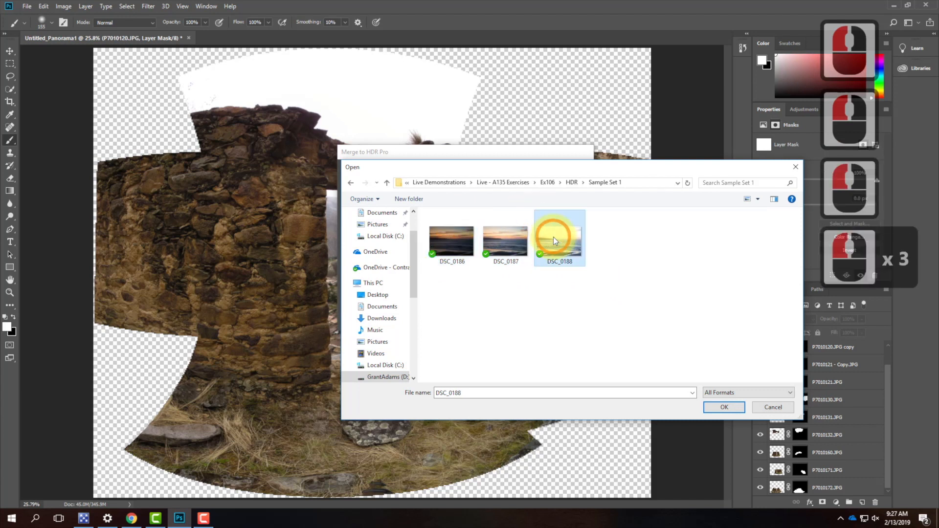
ctrl+click(448, 239)
ctrl+click(503, 245)
click(723, 408)
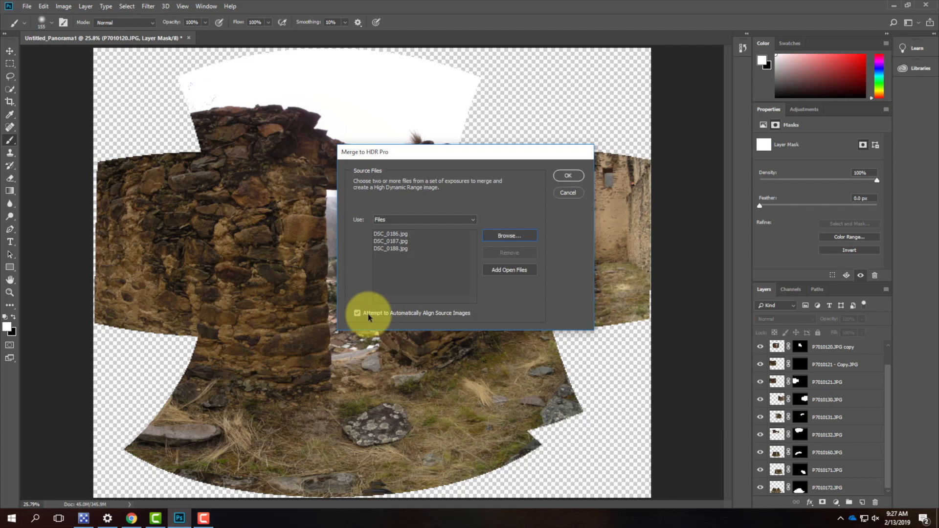
click(568, 175)
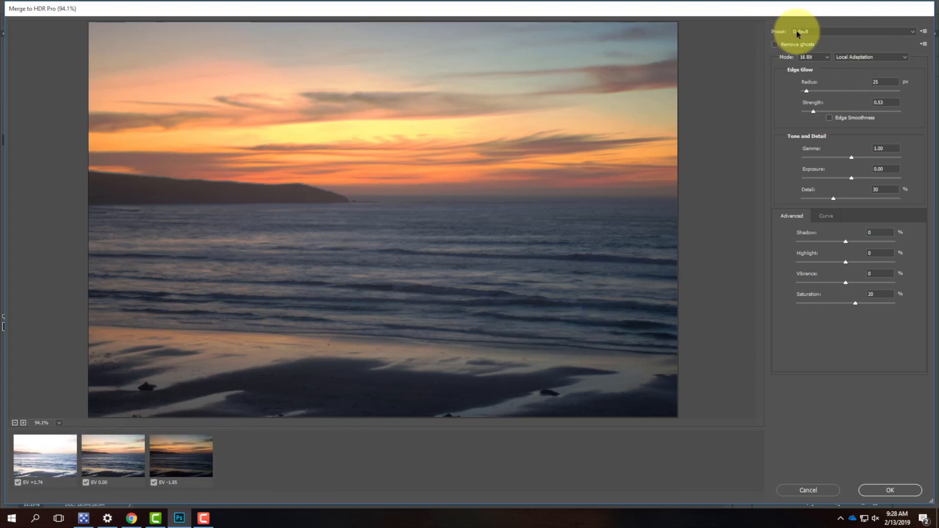
- Try the City Twilight, Flat and More Saturated presets on the merged sunset image
click(814, 30)
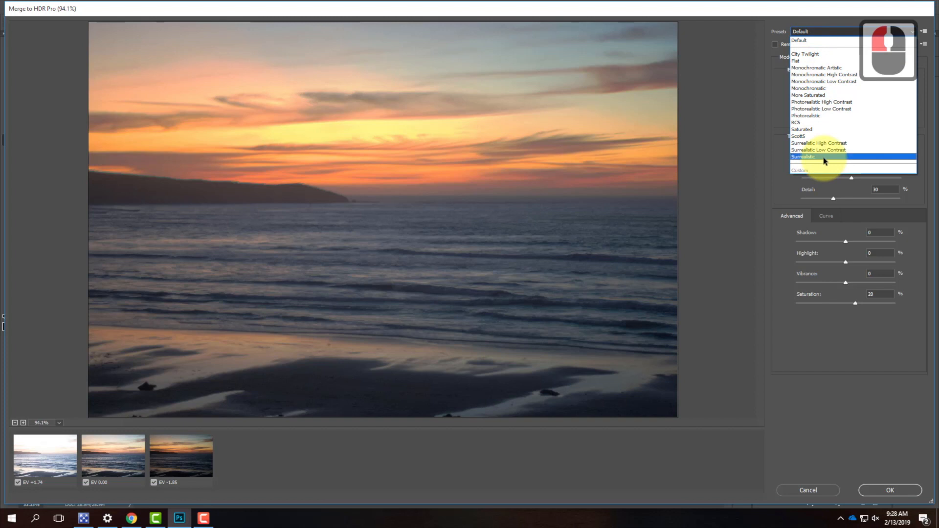
click(818, 53)
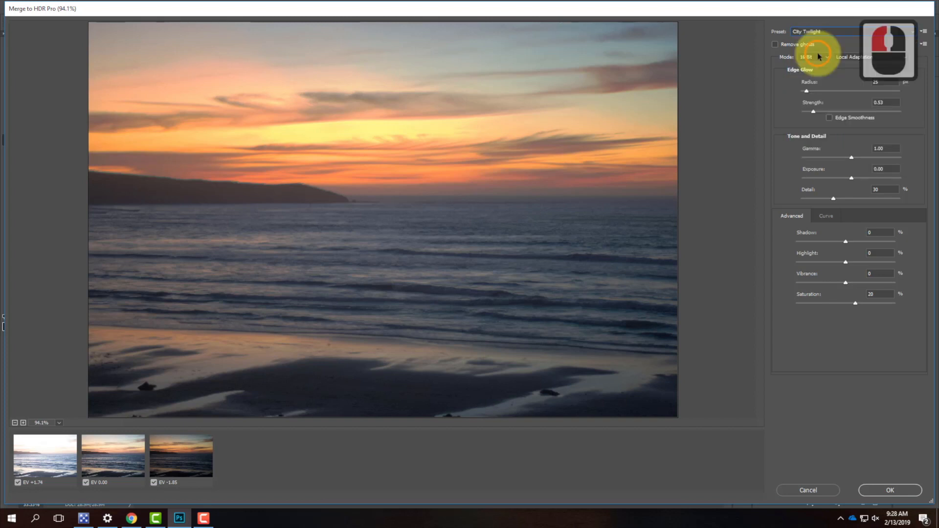
click(809, 32)
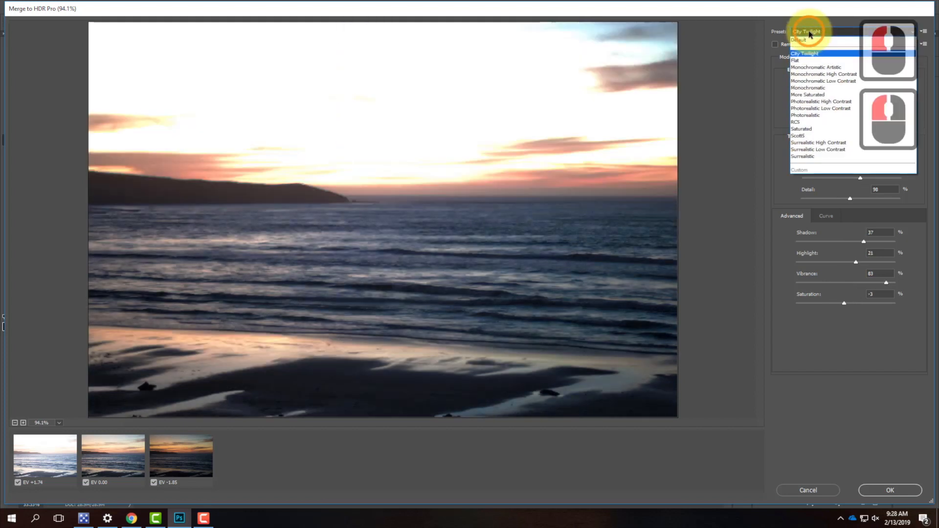
click(810, 63)
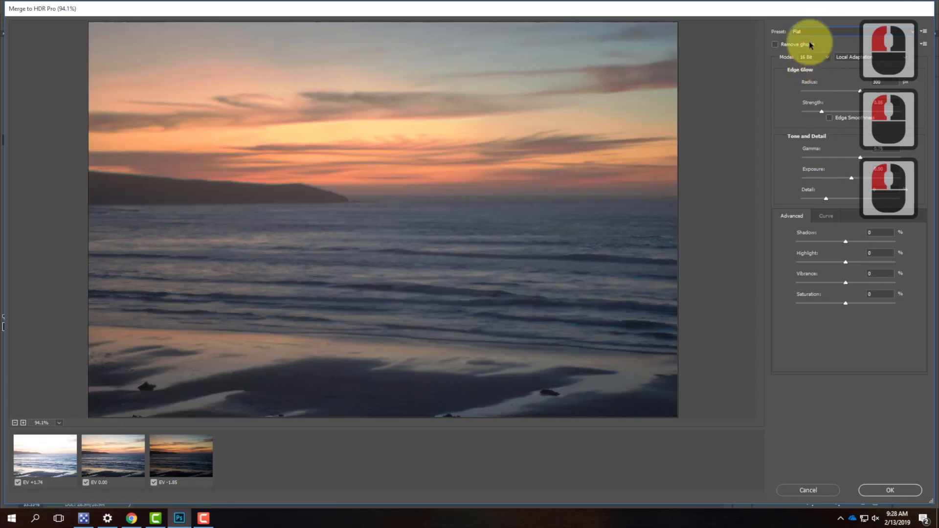
click(808, 32)
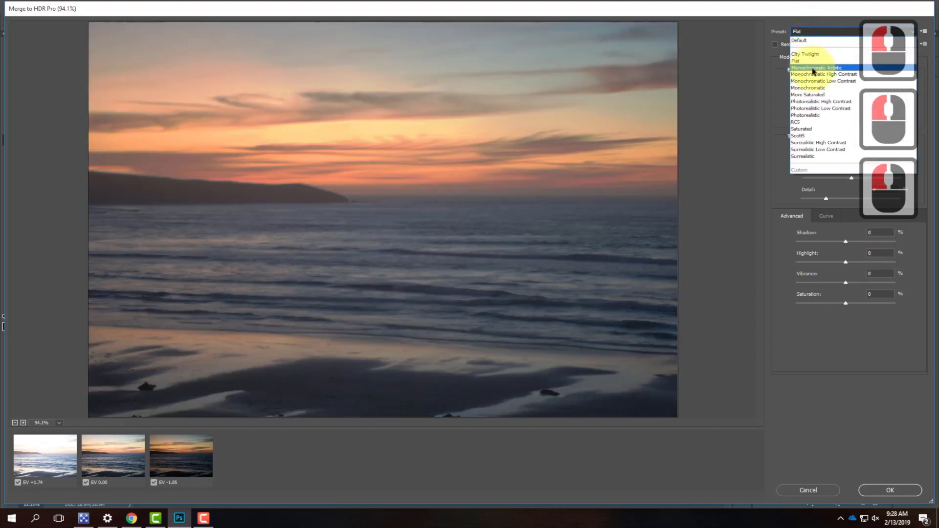
click(814, 96)
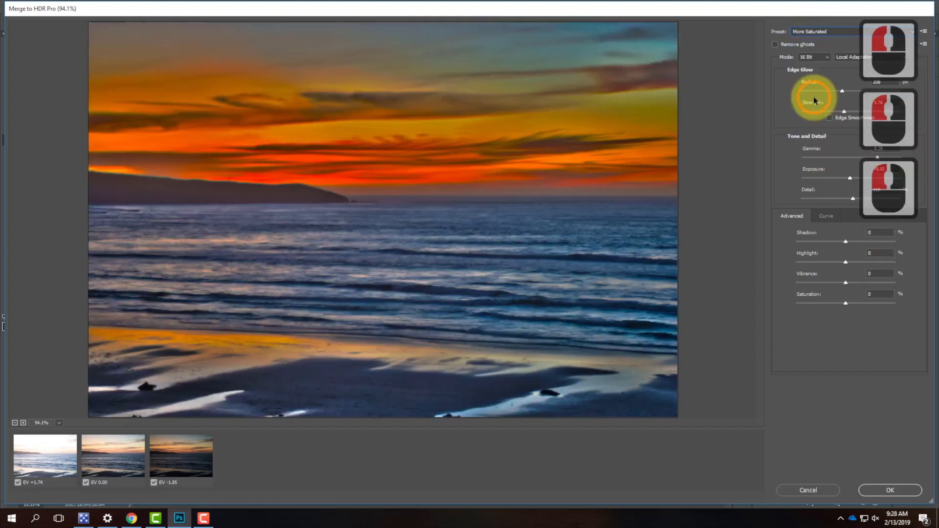
- Try the Photorealistic High Contrast, Photorealistic Low Contrast and Photorealistic presets on the HDR image
click(813, 35)
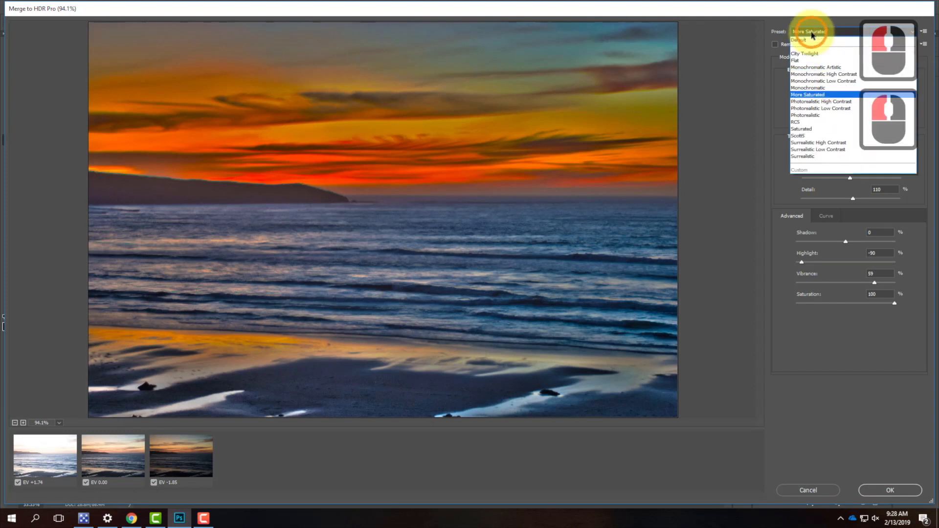
click(814, 103)
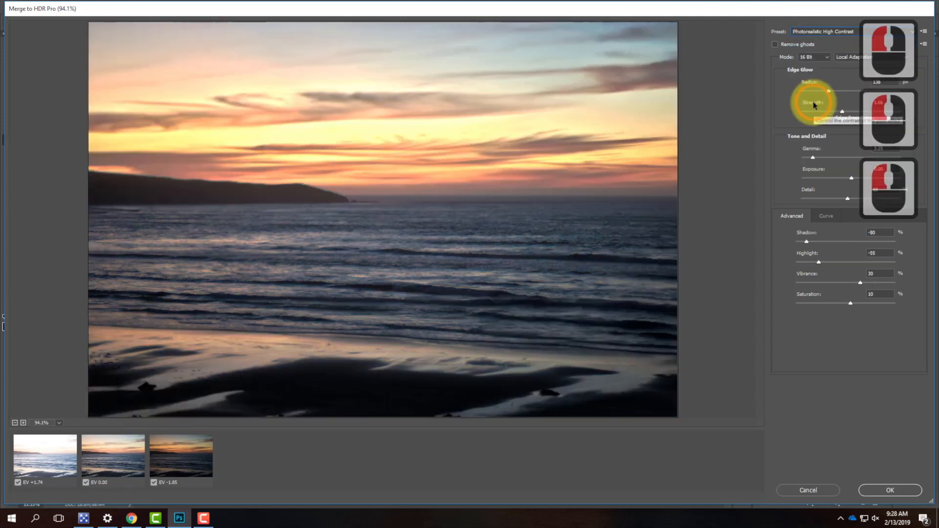
click(806, 31)
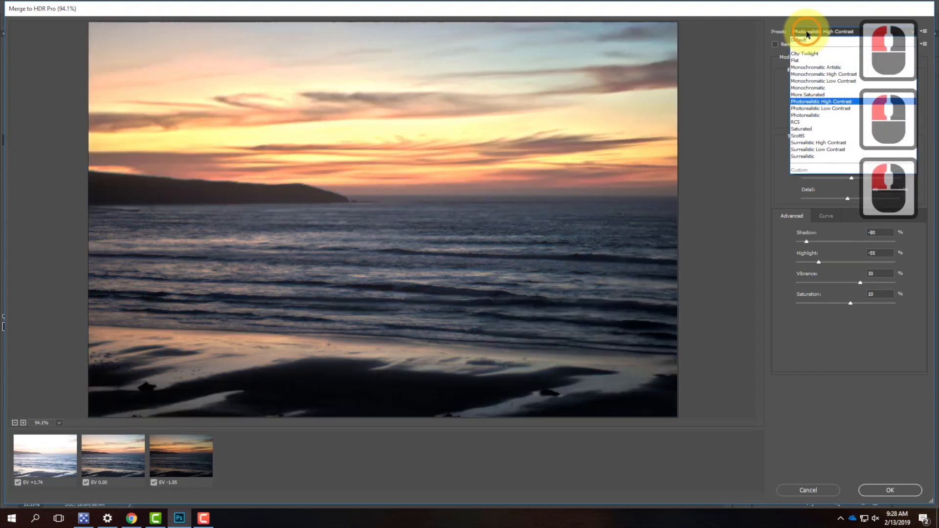
click(819, 108)
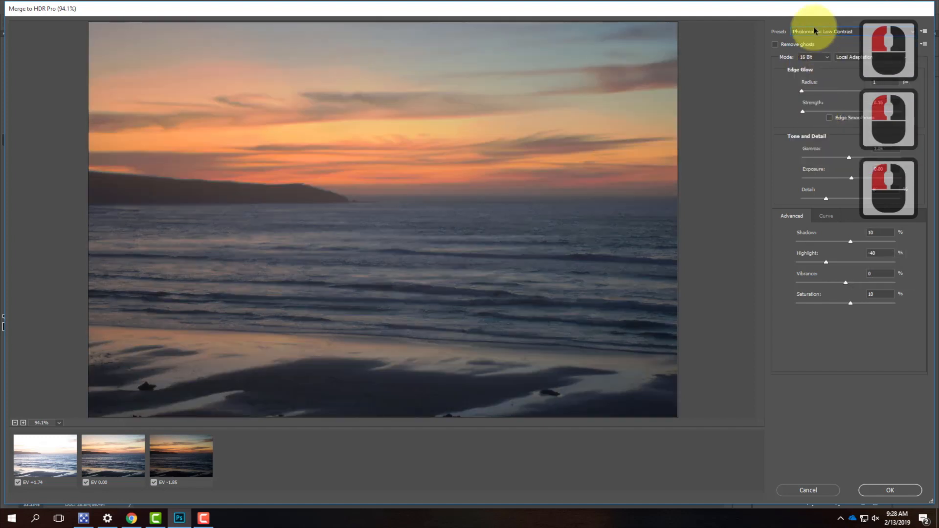
click(814, 29)
click(818, 117)
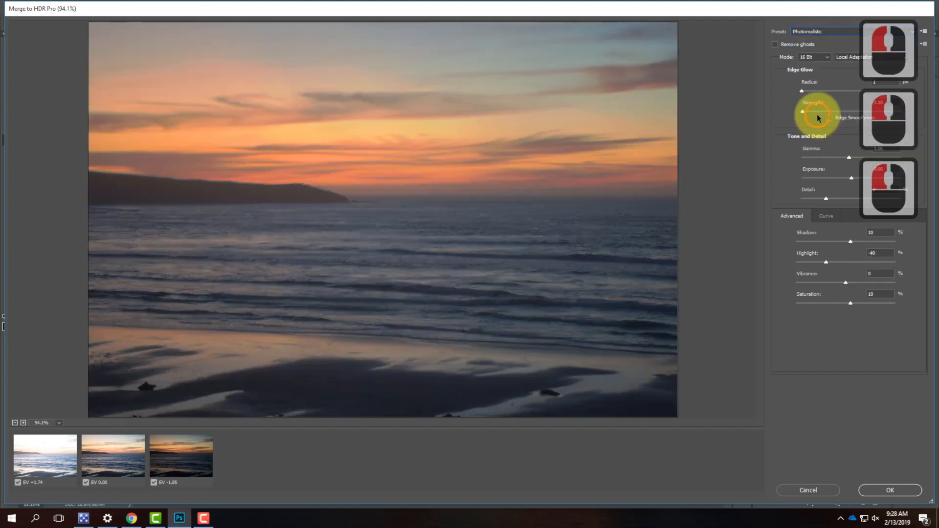
- Try the Surrealistic and Scott5 presets on the HDR image
click(808, 31)
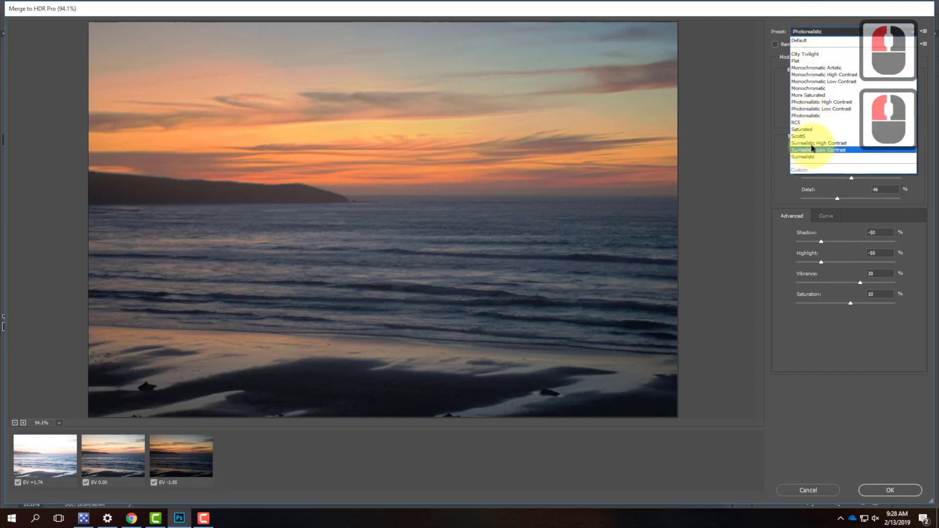
click(813, 157)
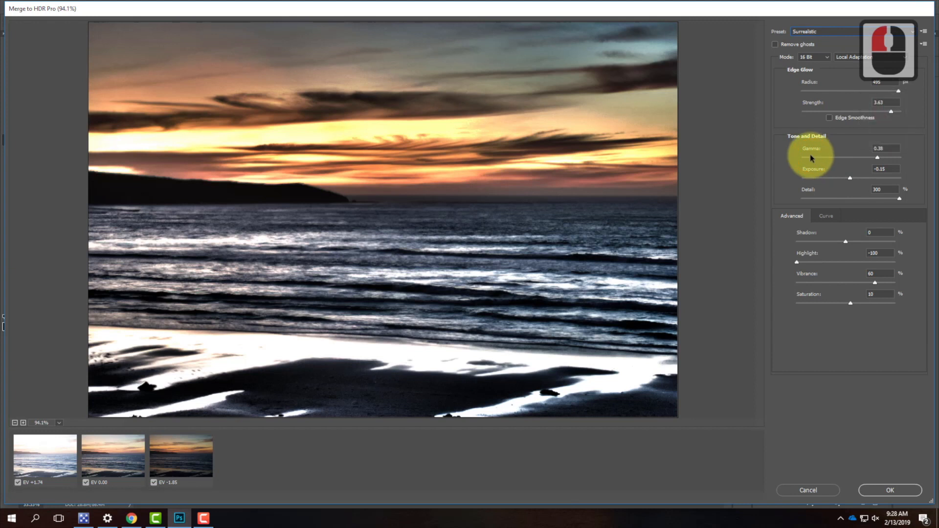
click(807, 31)
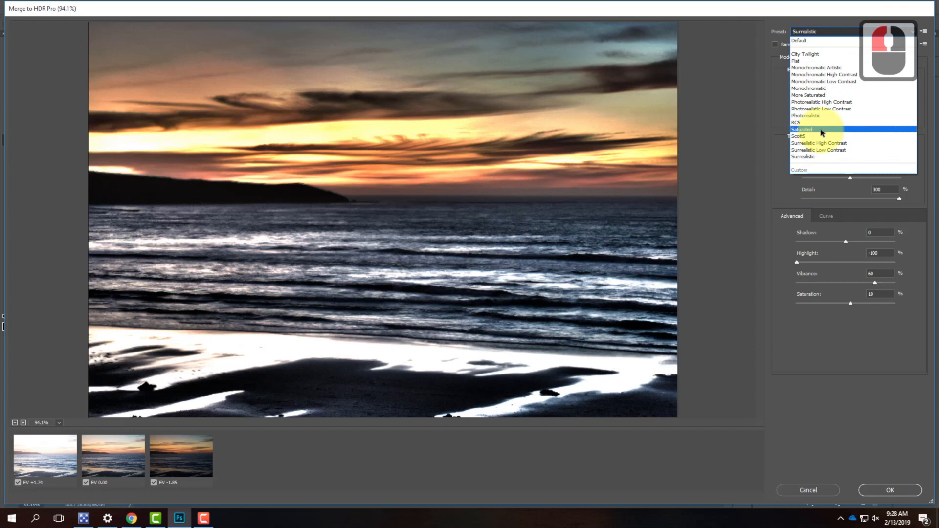
click(820, 136)
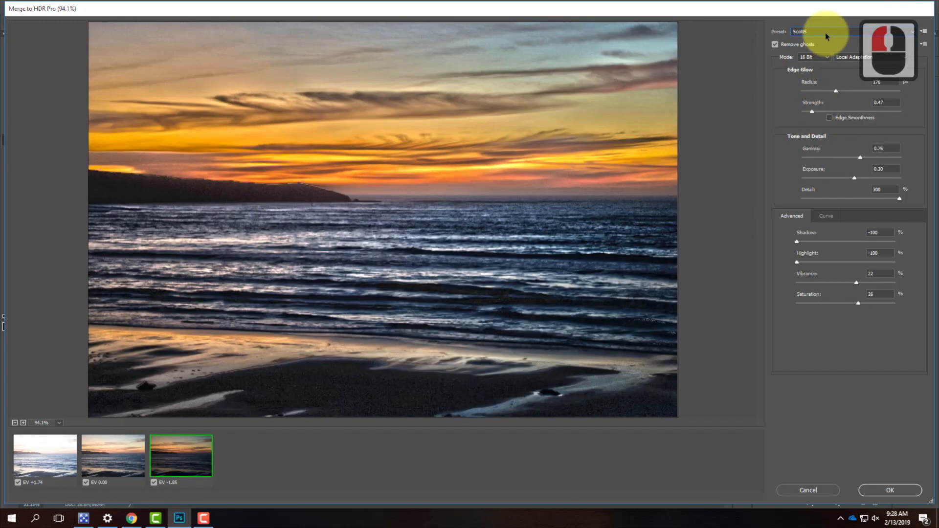
- Apply the Photorealistic preset to the HDR merge and enable Remove ghosts
click(827, 34)
click(816, 117)
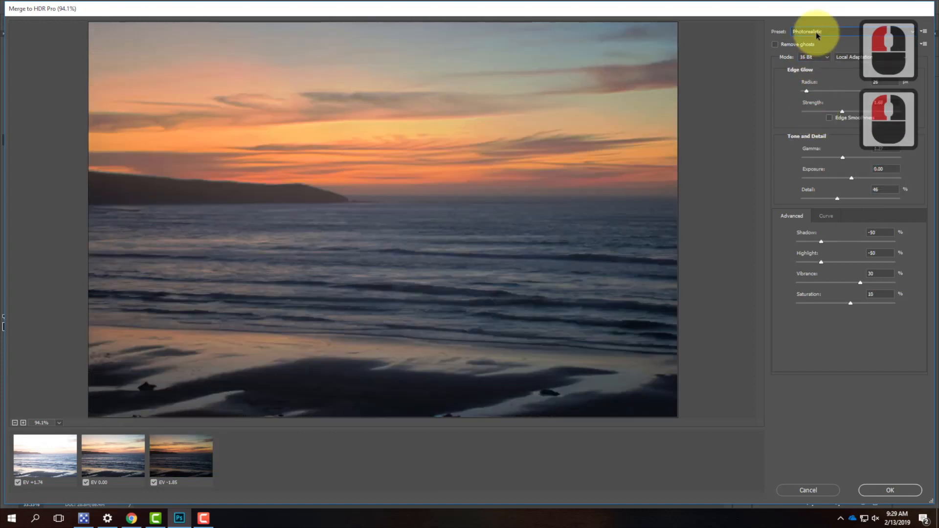
click(776, 45)
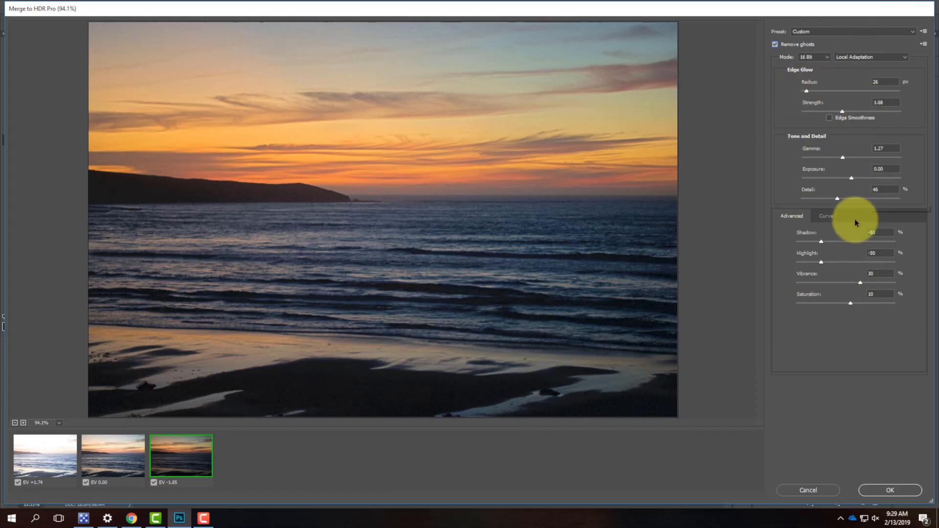
- Try different shadow and highlight strengths on the sunset HDR merge, settling on Shadow -74% and Highlight -58%
click(822, 243)
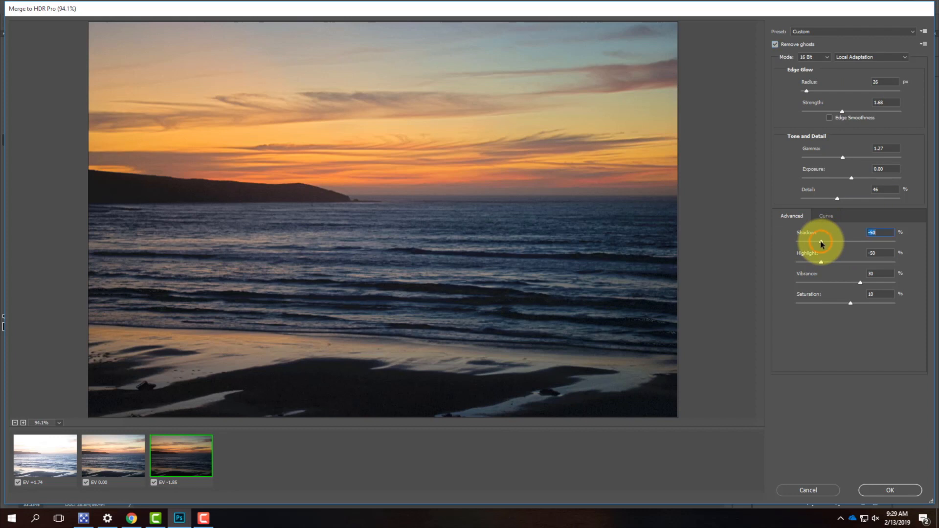
drag(835, 242, 906, 242)
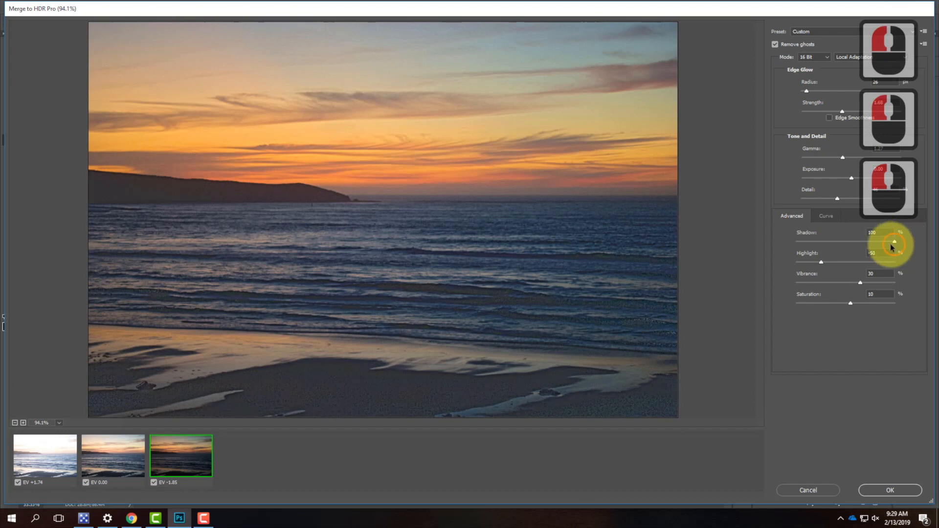
drag(897, 246, 811, 243)
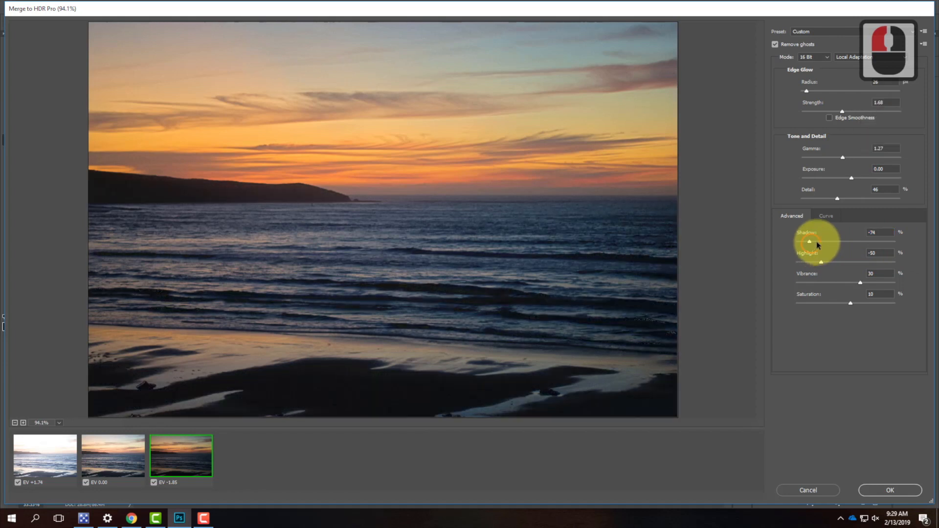
drag(822, 264, 854, 264)
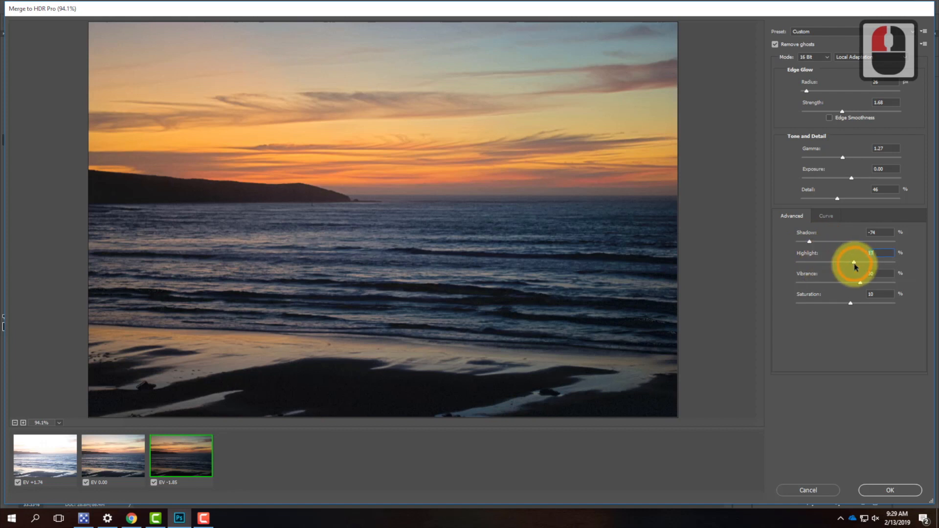
click(829, 264)
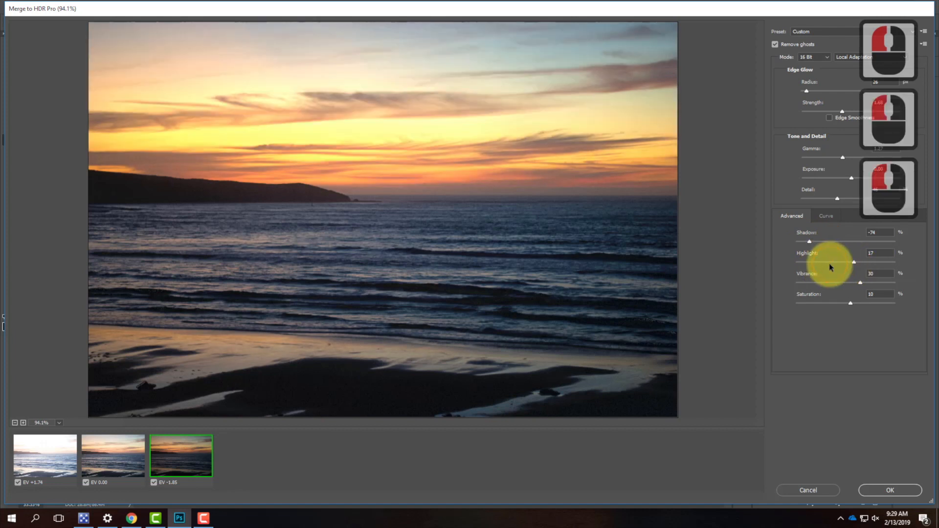
drag(855, 261, 818, 262)
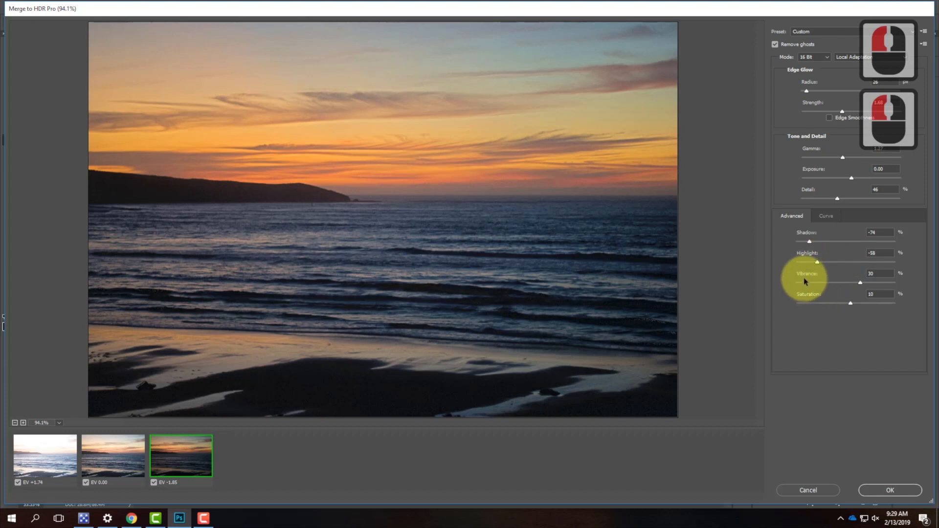
- Set Vibrance to 52% and Saturation to 15% for the sunset HDR image, and complete the merge
drag(861, 283, 862, 284)
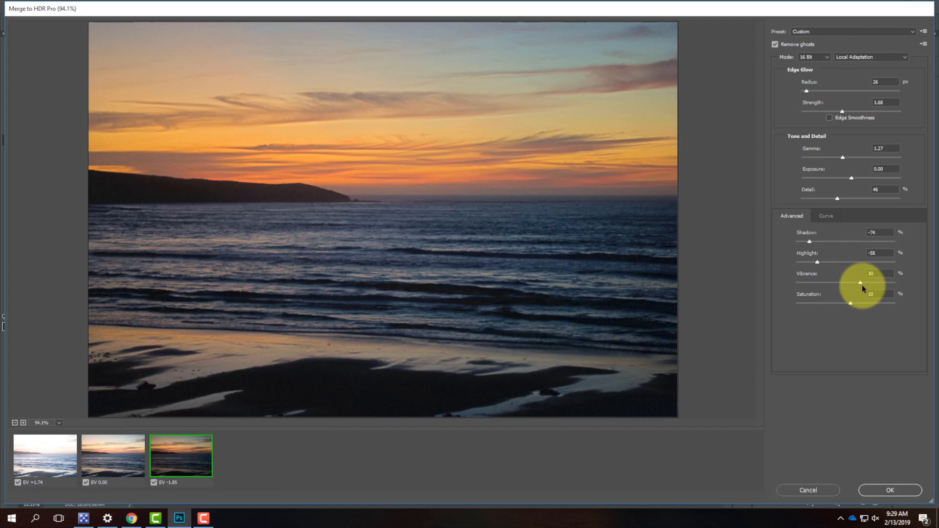
drag(860, 284, 889, 286)
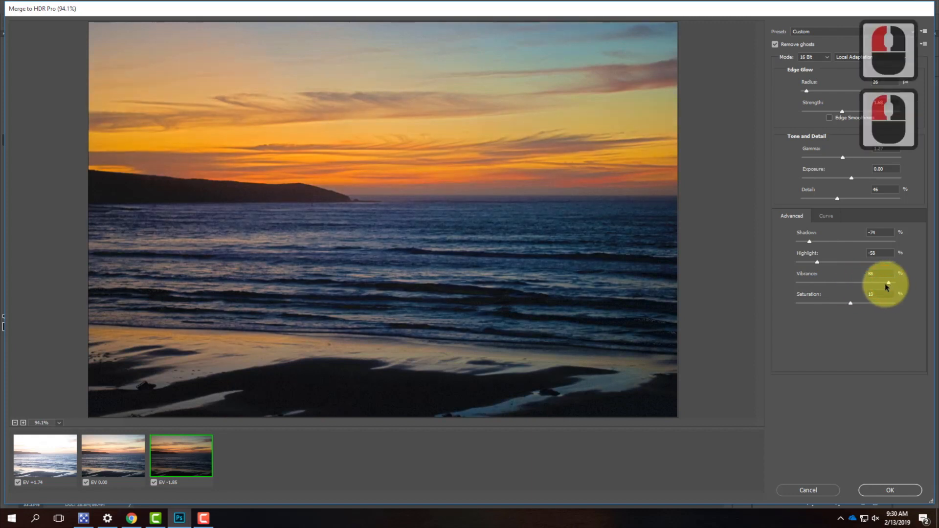
click(851, 287)
drag(856, 284, 872, 284)
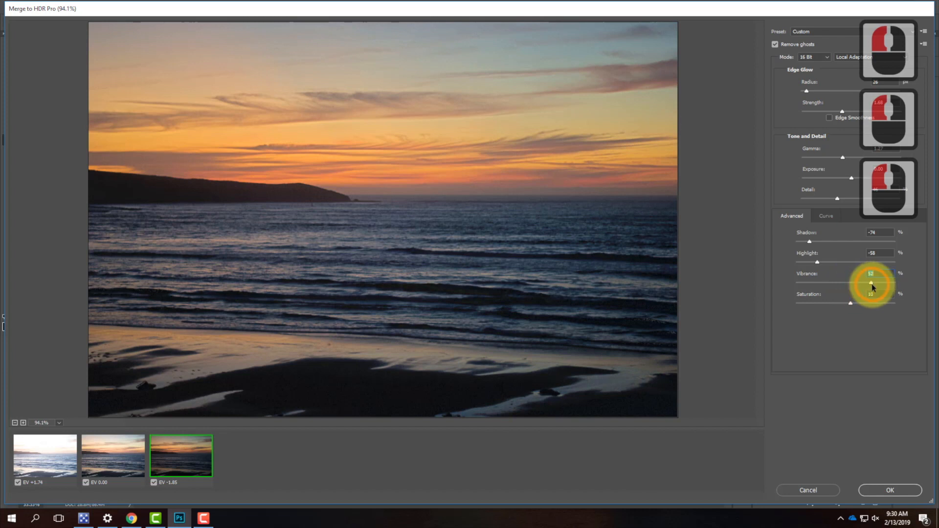
click(855, 304)
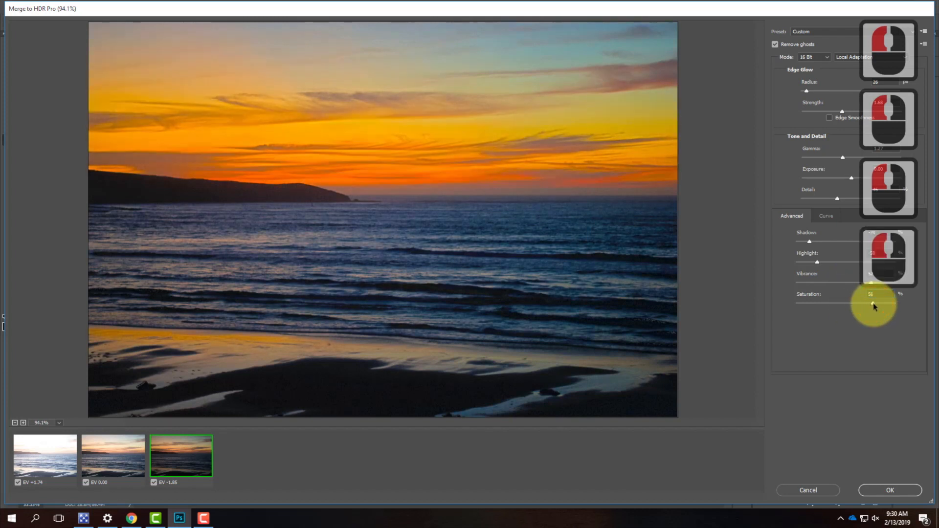
click(855, 304)
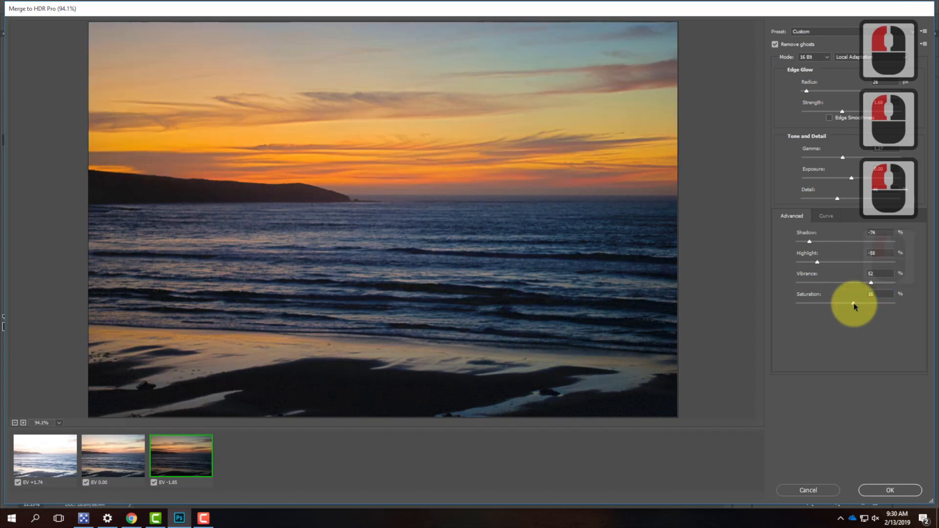
click(854, 303)
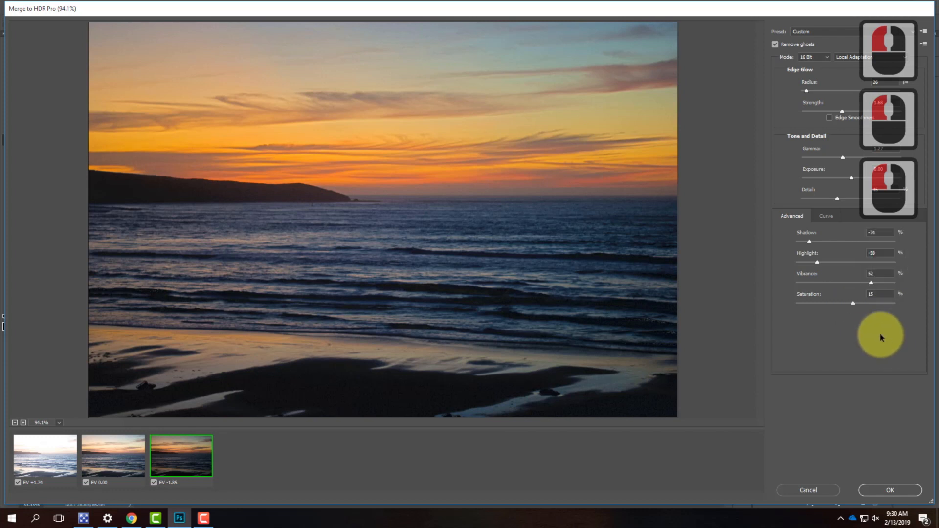
click(890, 490)
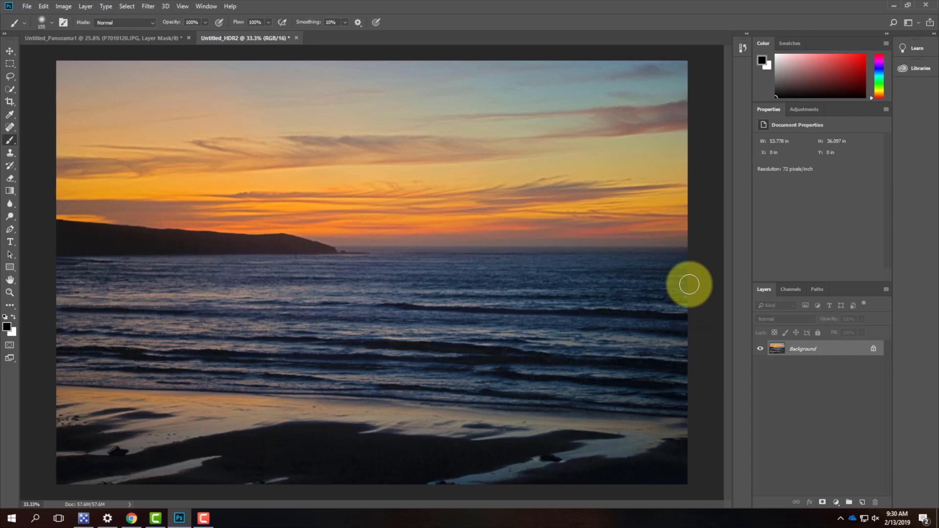
- Start a new Merge to HDR Pro with DSC_2126, DSC_2127 and DSC_2128 from the Sample Set 2 folder
click(27, 6)
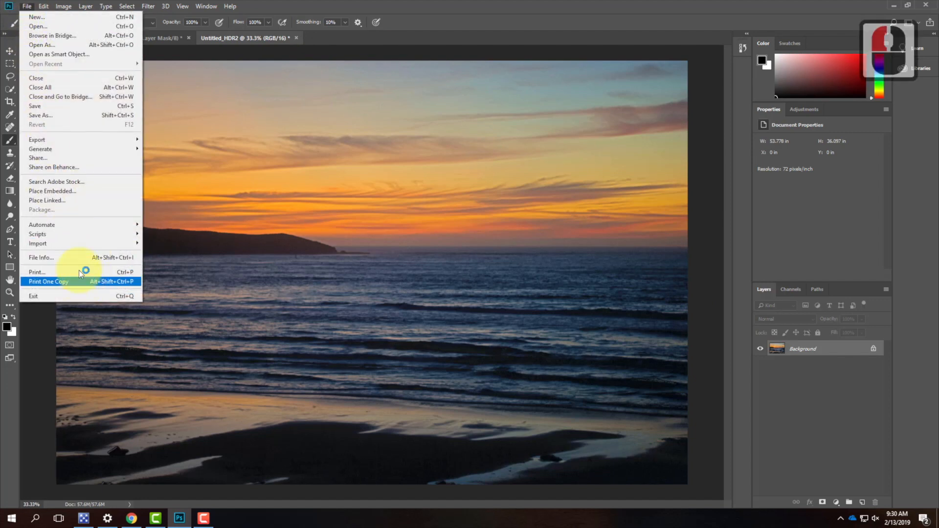
mouse_move(118, 230)
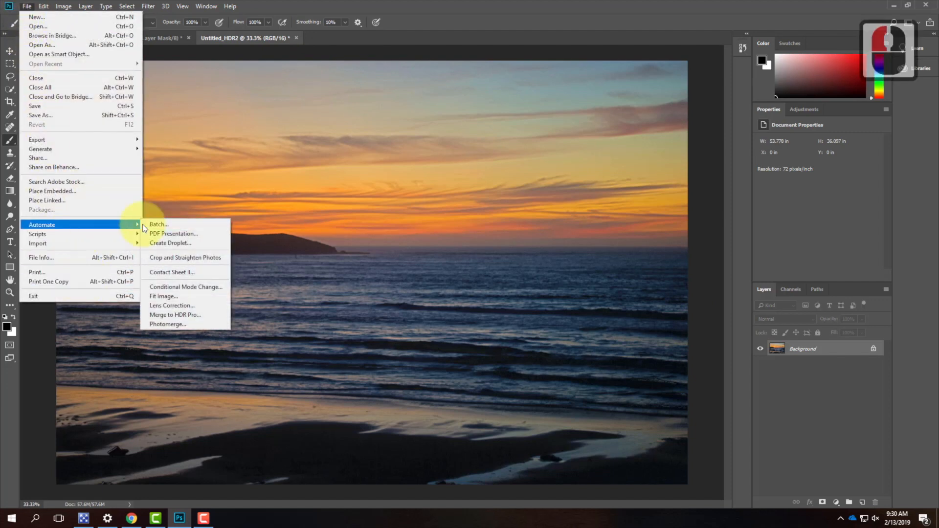
click(176, 315)
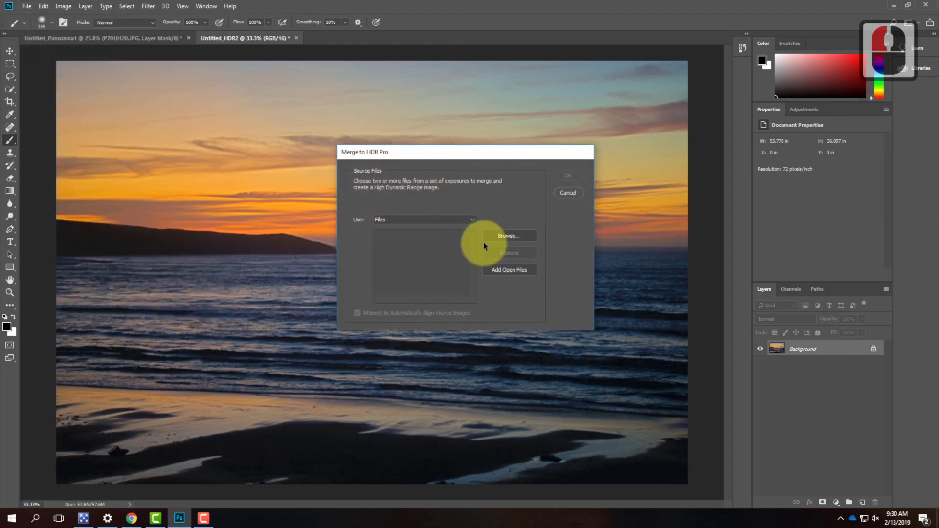
click(504, 235)
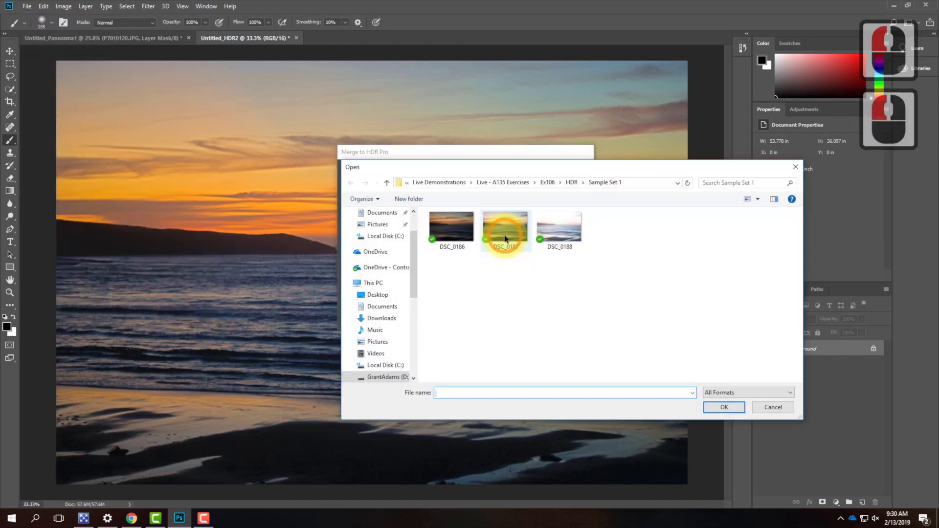
click(572, 183)
click(452, 239)
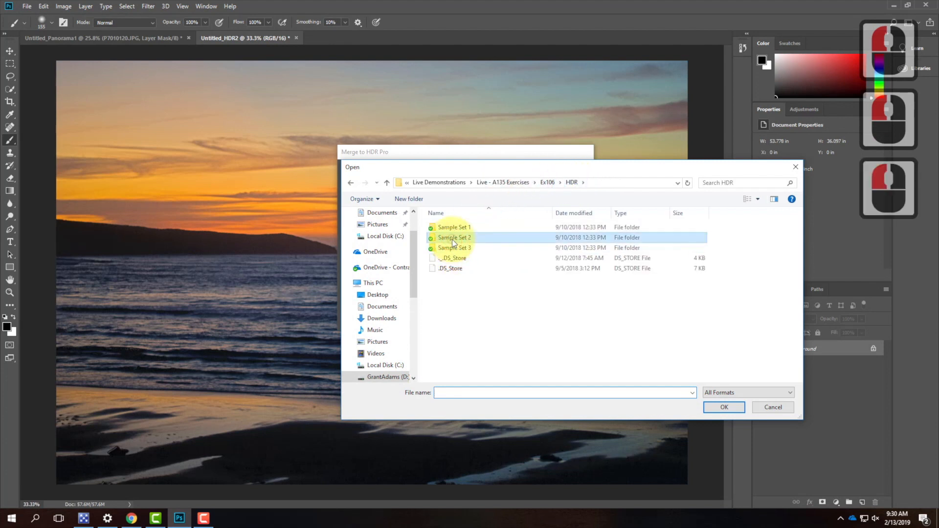
double_click(452, 240)
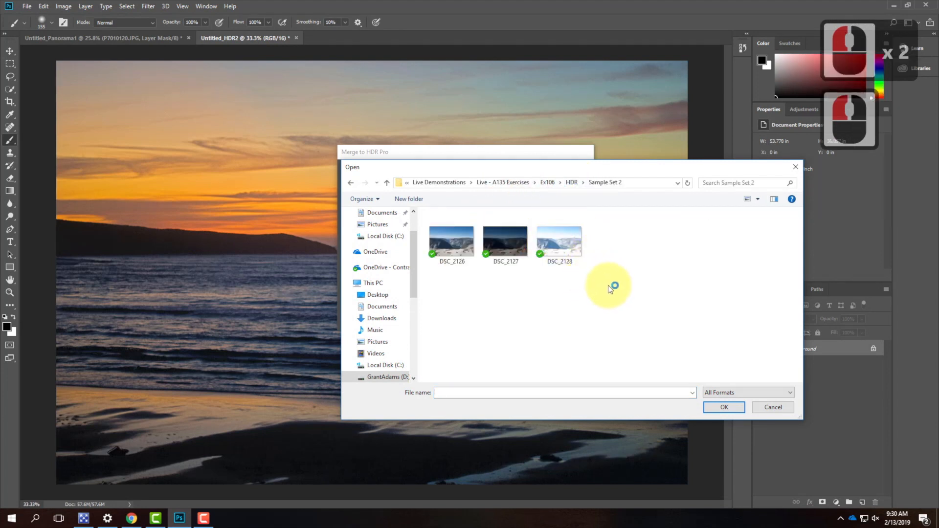
drag(609, 275, 440, 242)
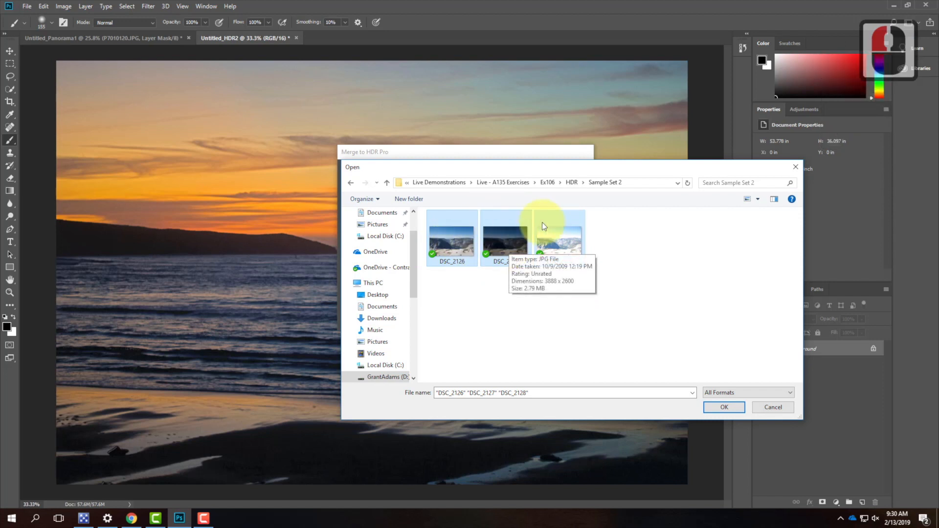
click(732, 406)
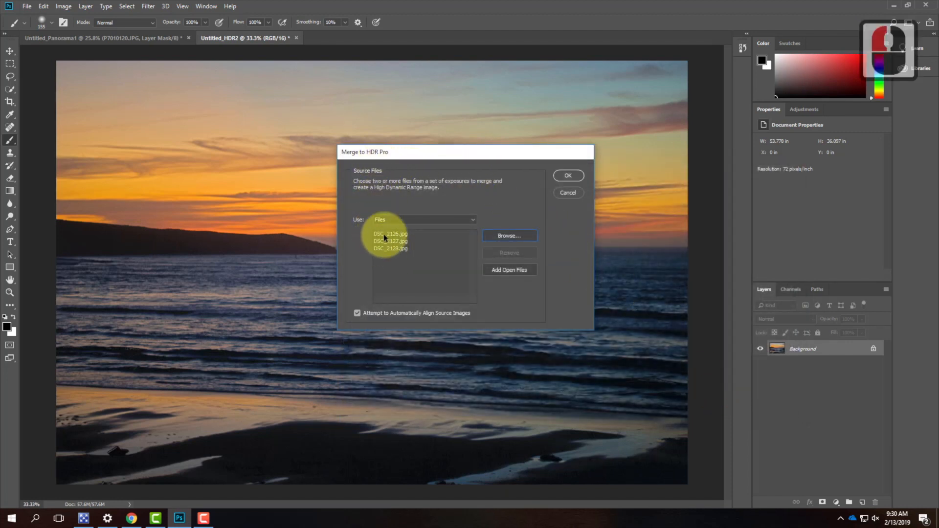
click(569, 177)
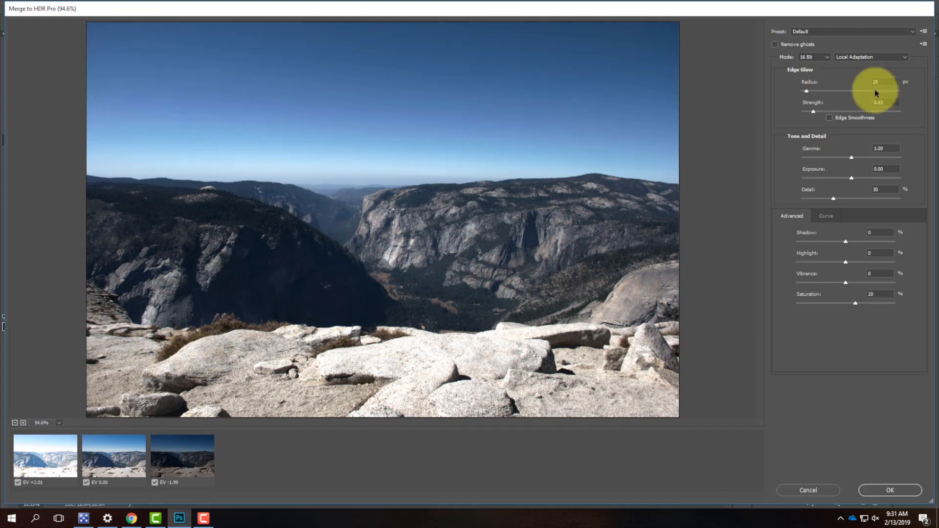
- Apply the Photorealistic preset to the mountain HDR merge, set Shadow to 3%, and complete the merge
click(834, 30)
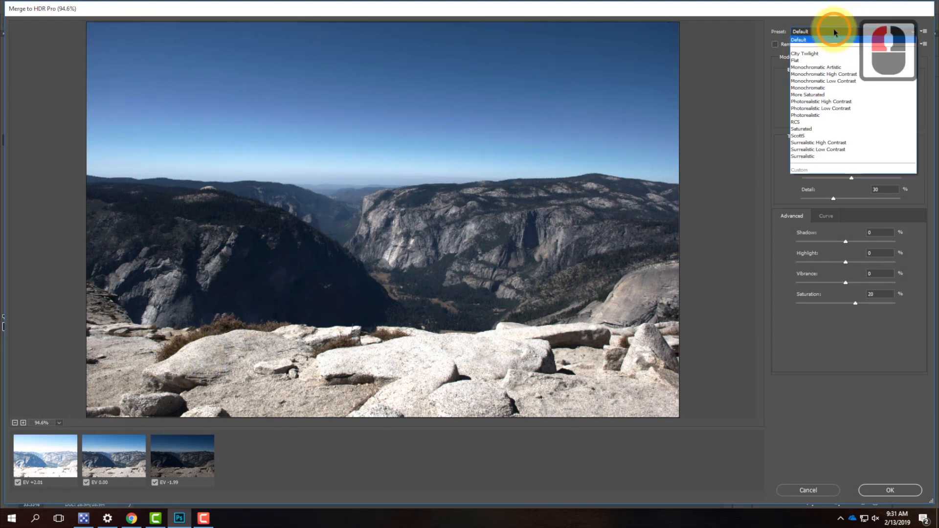
click(837, 115)
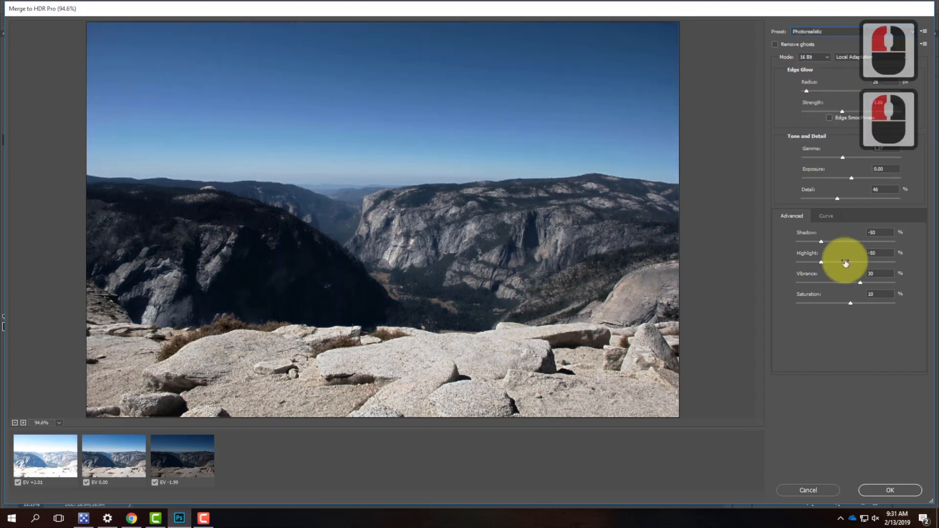
drag(822, 242, 848, 246)
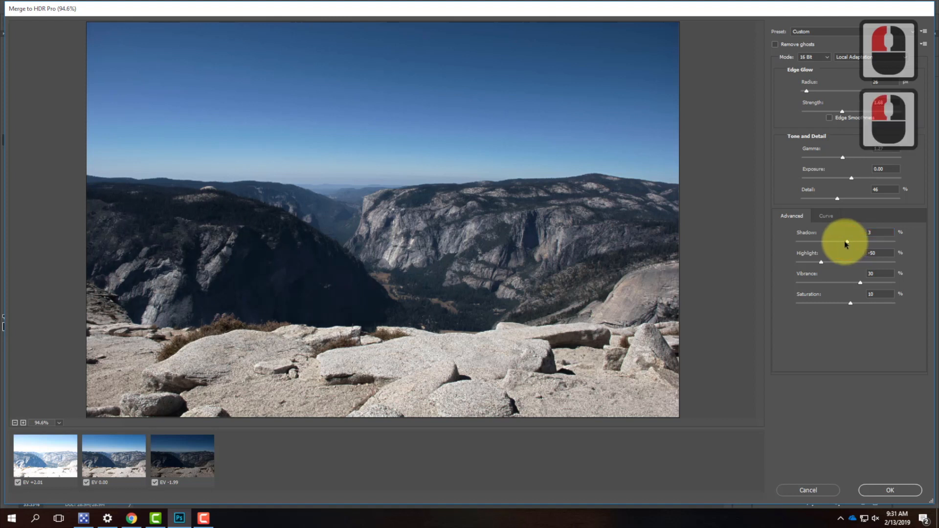
click(891, 490)
click(891, 491)
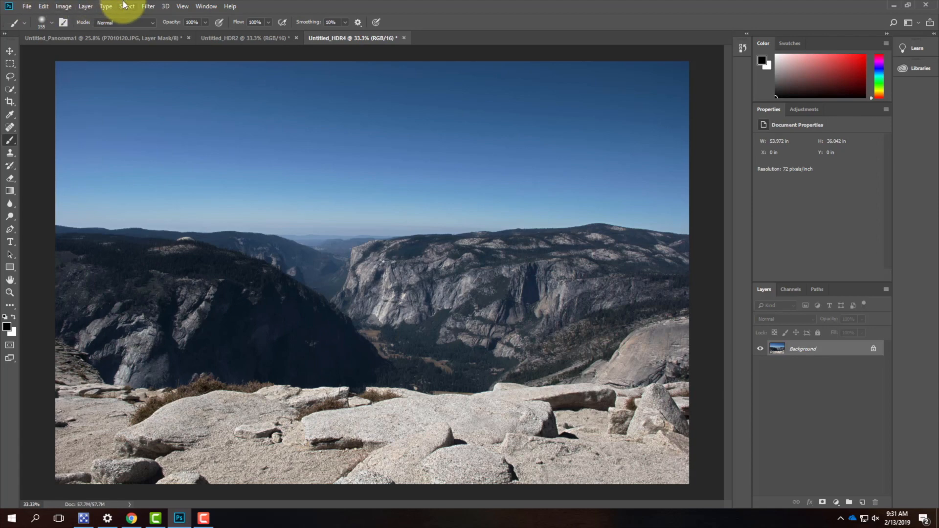
- Add a Channel Mixer adjustment layer with the default name to the sunset HDR image and enable Monochrome
click(238, 38)
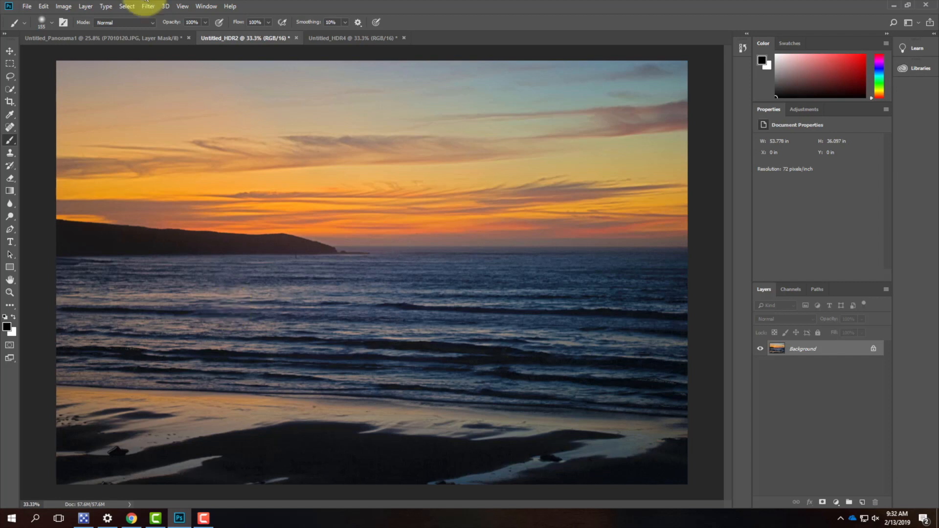
click(87, 6)
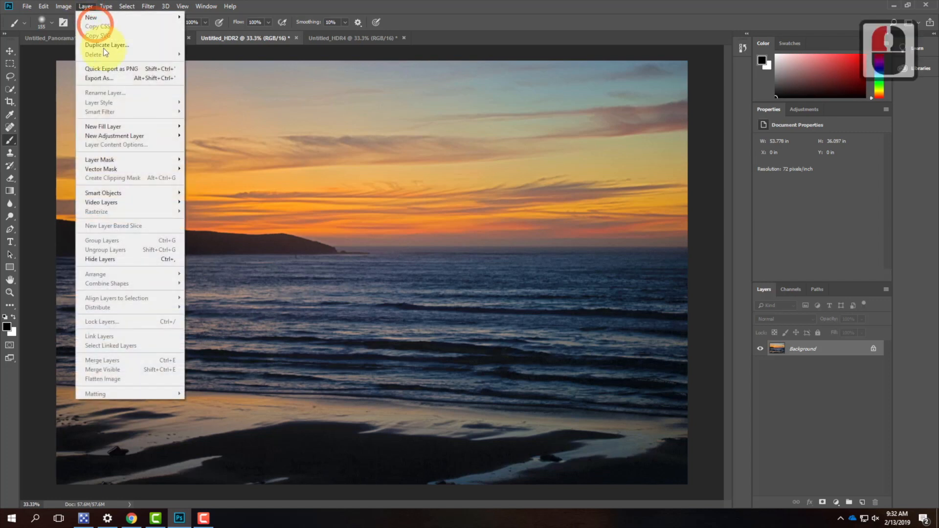
mouse_move(110, 136)
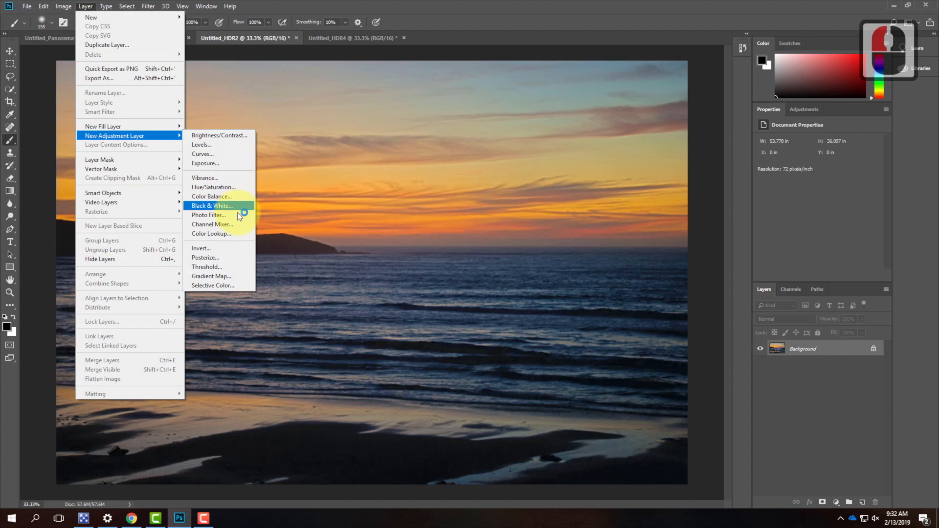
click(238, 225)
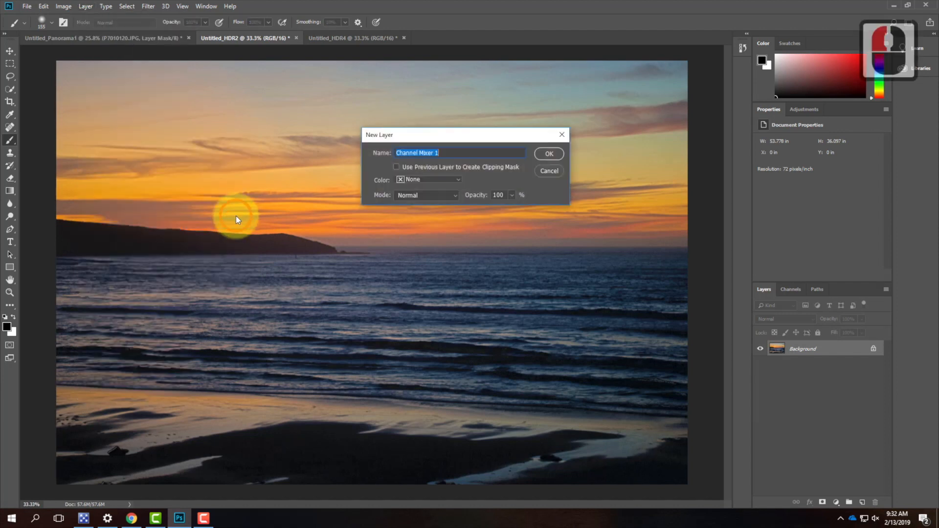
click(558, 153)
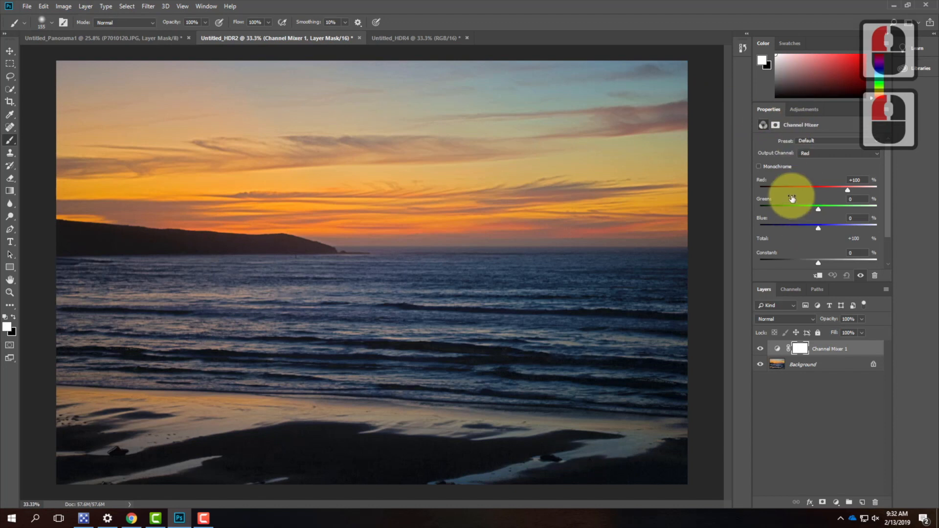
click(757, 166)
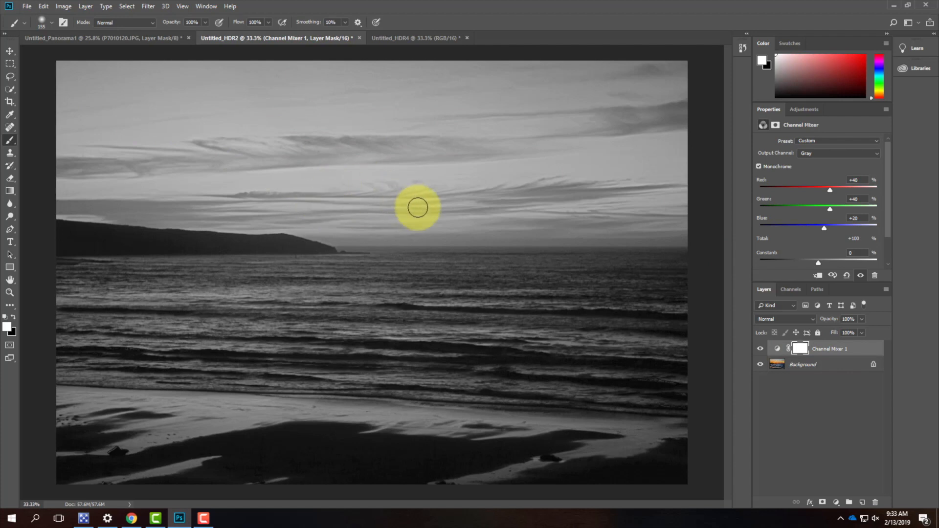
- Examine the Channel Mixer layer's mask and adjustment properties, and select the Background layer for comparison
click(802, 348)
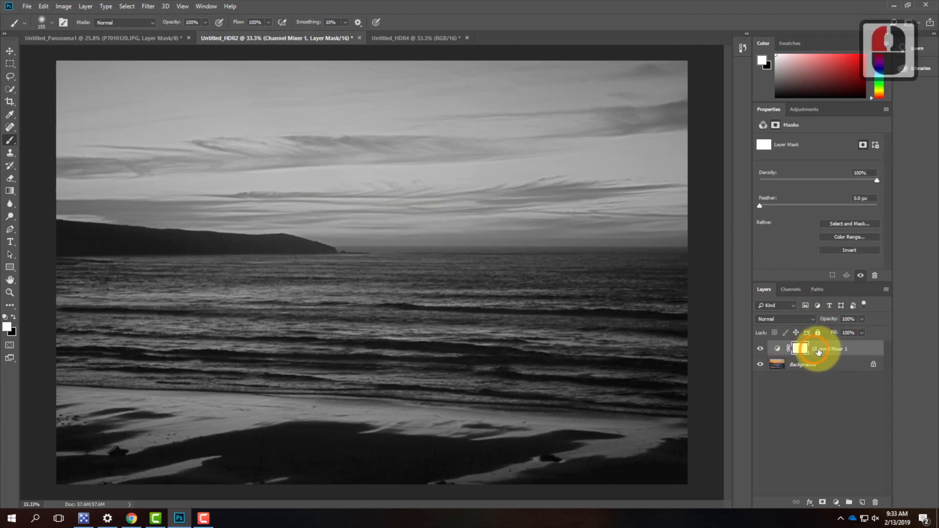
double_click(777, 350)
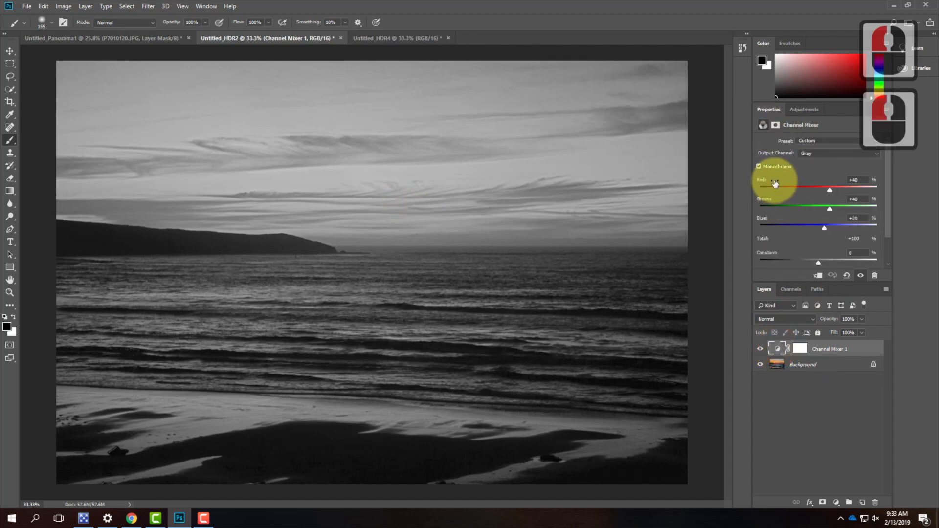
click(779, 368)
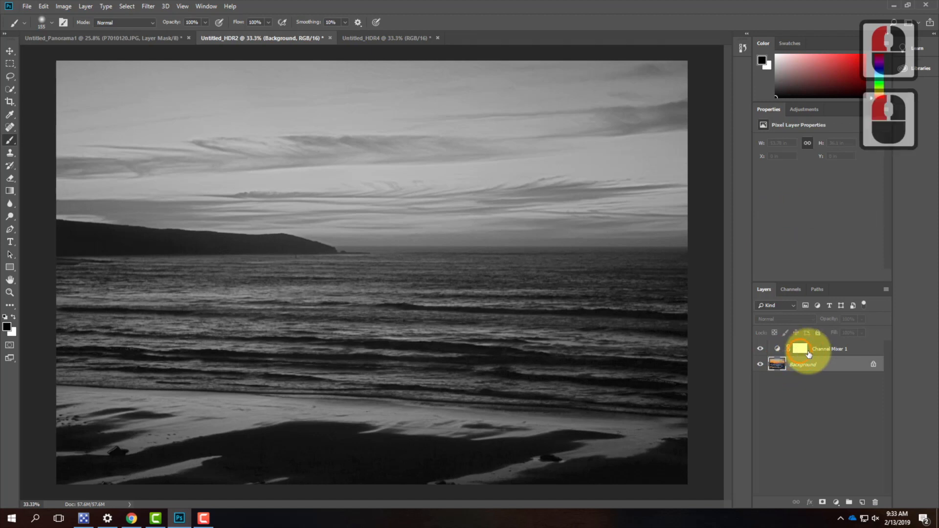
- Target the Channel Mixer layer's mask and set the Brush tool to 306 px size with 100% hardness
click(801, 353)
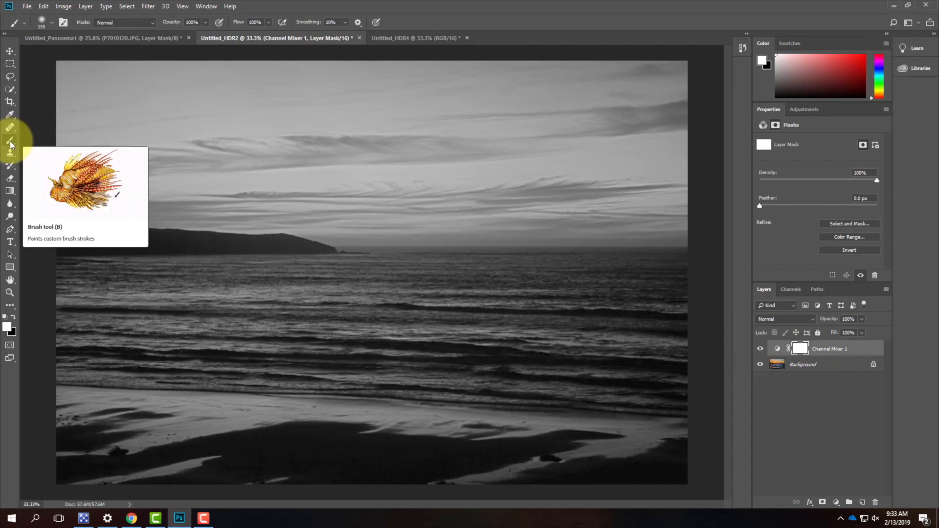
click(52, 22)
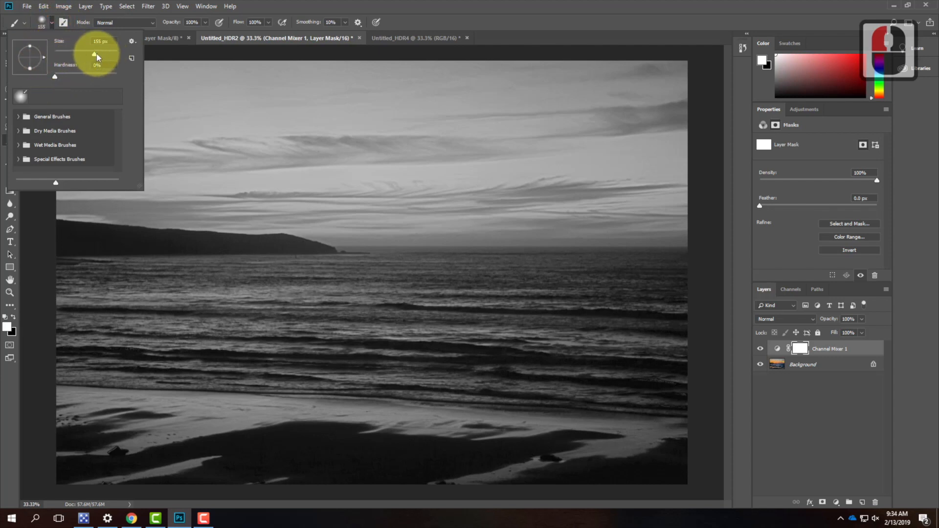
drag(57, 77, 102, 81)
drag(117, 81, 155, 88)
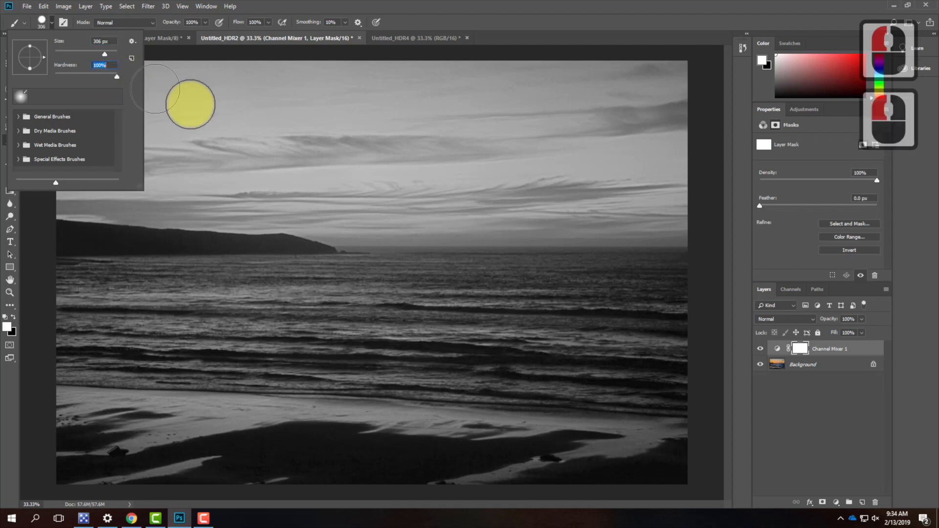
click(49, 22)
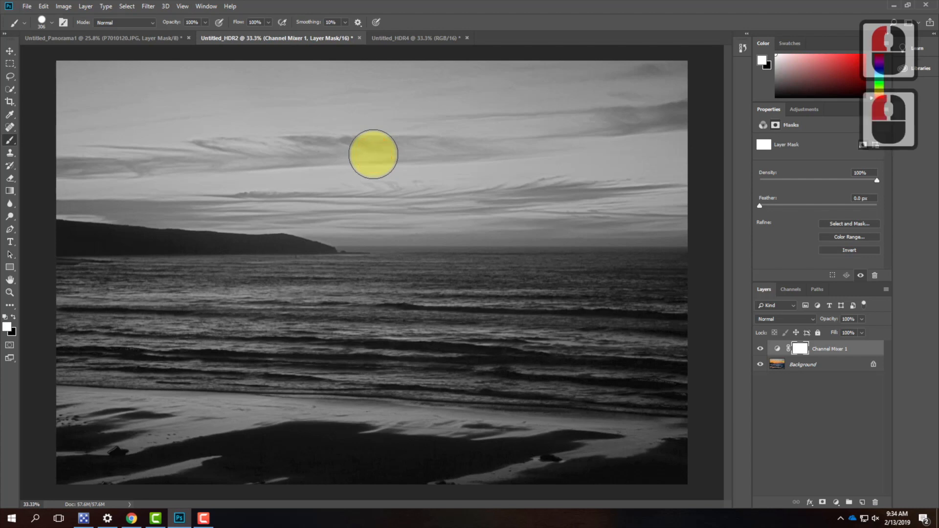
- Paint black over the entire sky on the Channel Mixer mask to bring back the sunset colours above the horizon
click(13, 316)
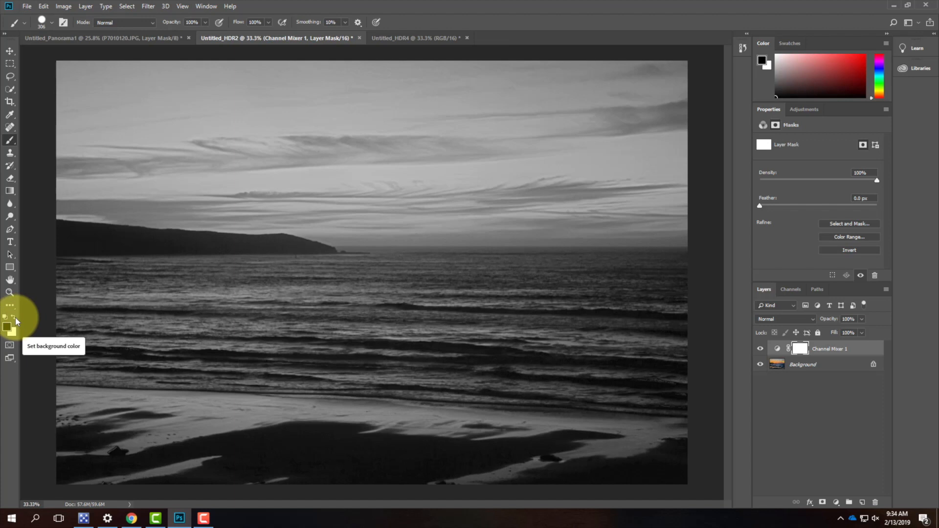
click(16, 318)
click(13, 317)
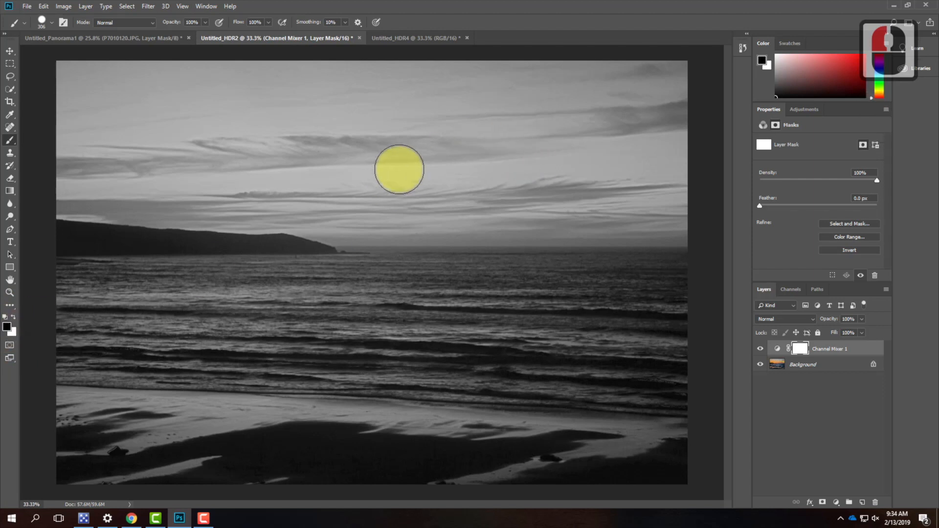
click(399, 169)
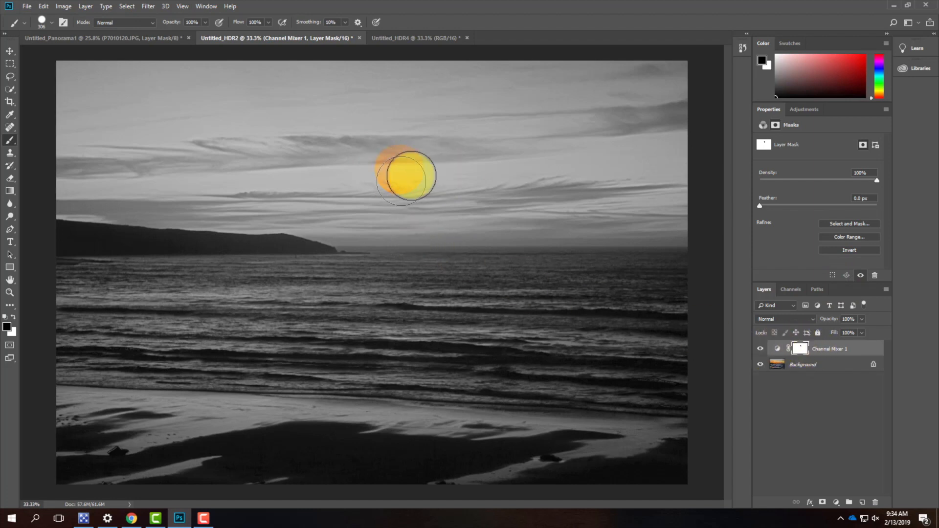
drag(424, 111, 46, 94)
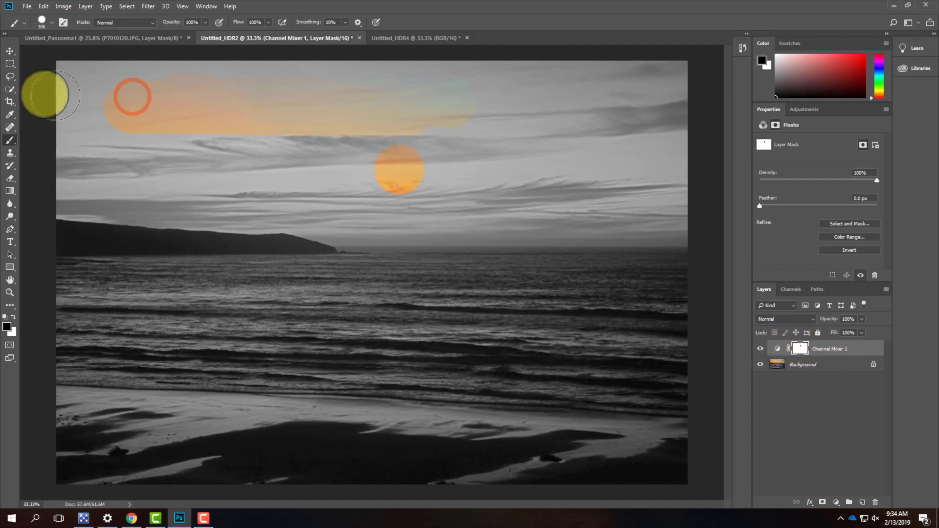
mouse_move(230, 76)
mouse_down()
mouse_move(168, 73)
mouse_move(685, 75)
mouse_move(386, 98)
mouse_move(604, 123)
mouse_move(489, 153)
mouse_move(32, 140)
mouse_move(152, 168)
mouse_move(455, 176)
mouse_move(714, 201)
mouse_move(602, 212)
mouse_move(31, 184)
mouse_move(363, 185)
mouse_move(51, 183)
mouse_move(119, 203)
mouse_move(710, 224)
mouse_move(699, 226)
mouse_up()
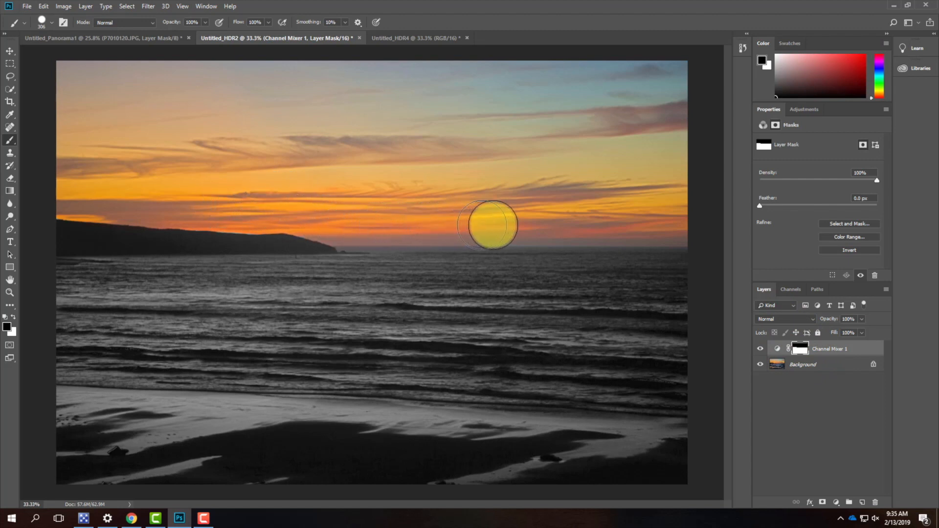
mouse_move(313, 224)
mouse_down()
mouse_move(224, 200)
mouse_move(184, 205)
mouse_move(263, 219)
mouse_up()
mouse_move(275, 271)
mouse_down()
mouse_move(192, 313)
mouse_move(196, 261)
mouse_up()
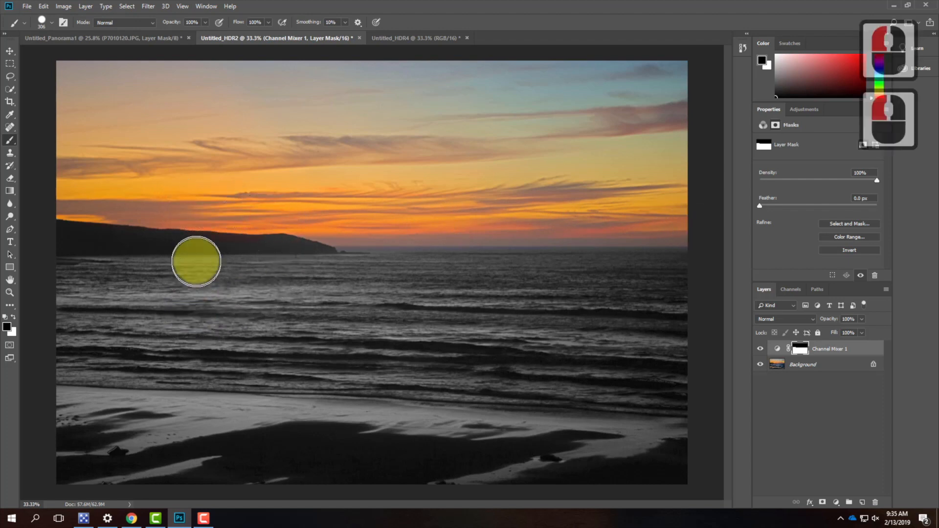
- Paint a vertical black strip on the Channel Mixer mask across the headland and the water below it
key(ctrl+equal)
key(ctrl+equal)
key(ctrl+equal)
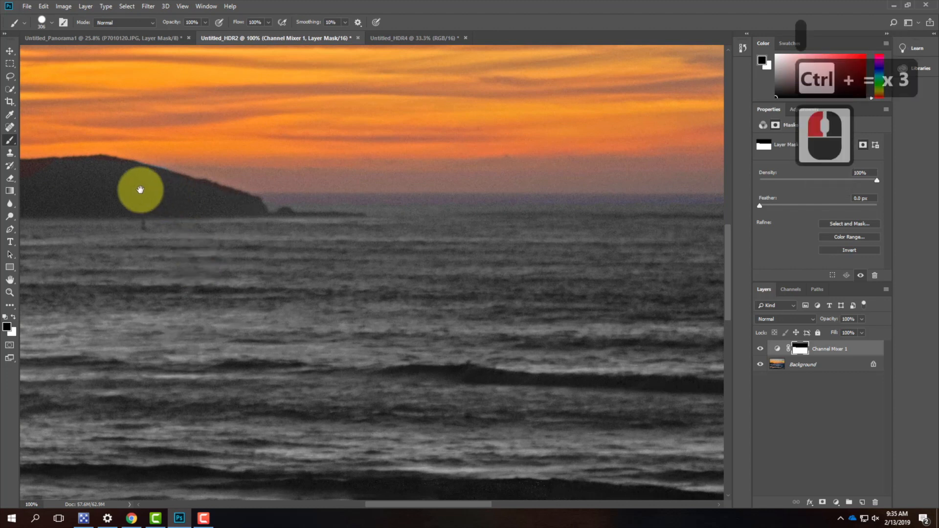
mouse_move(141, 190)
mouse_down()
mouse_move(552, 203)
mouse_move(566, 216)
mouse_up()
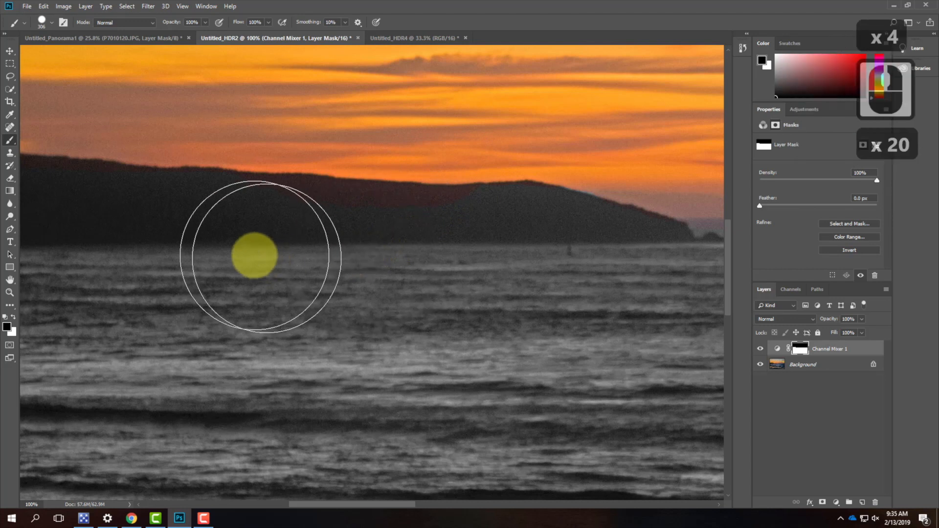
mouse_move(335, 164)
mouse_down()
mouse_move(332, 404)
mouse_move(346, 389)
mouse_up()
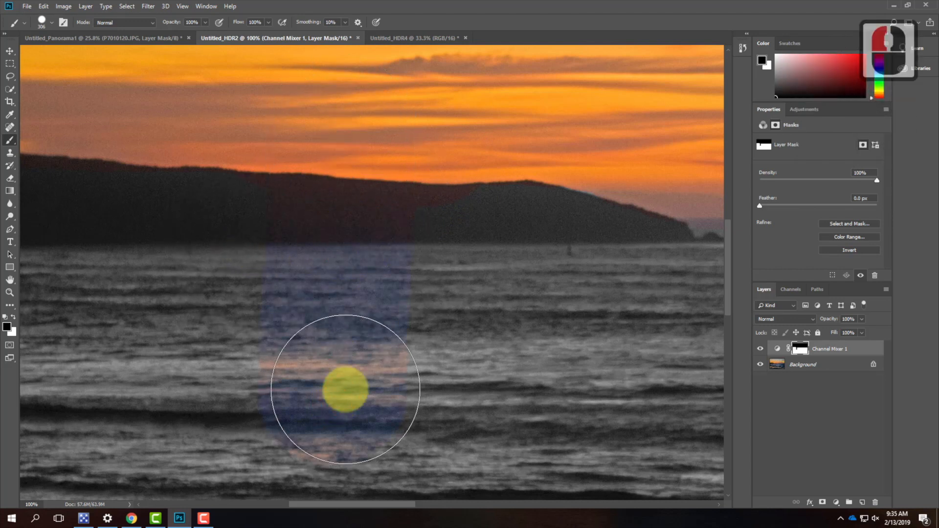
scroll(362, 245, down, 6)
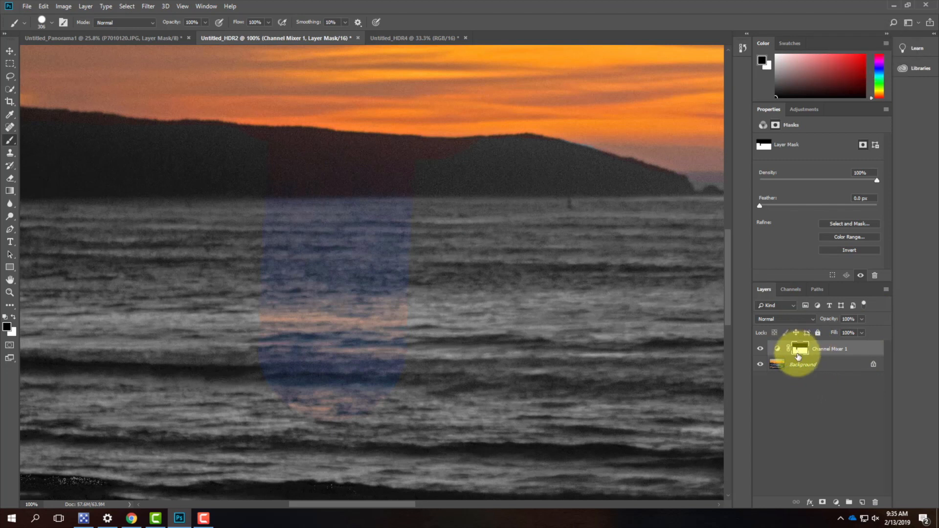
- Paint white on the Channel Mixer mask over the coloured headland and water to make them monochrome again
click(14, 320)
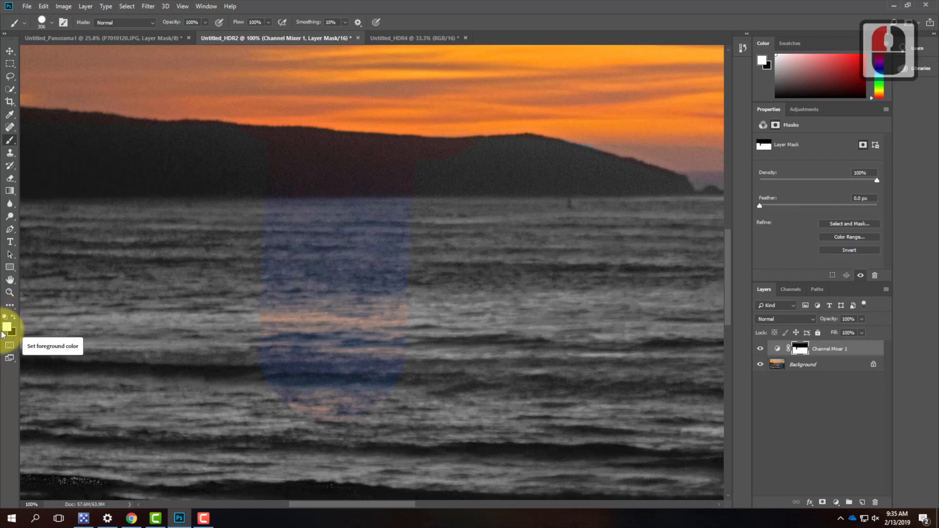
mouse_move(293, 353)
mouse_down()
mouse_move(363, 341)
mouse_move(279, 373)
mouse_move(161, 297)
mouse_move(310, 262)
mouse_move(438, 260)
mouse_move(237, 226)
mouse_move(397, 223)
mouse_move(260, 201)
mouse_move(518, 213)
mouse_move(339, 212)
mouse_move(219, 195)
mouse_move(461, 321)
mouse_move(500, 314)
mouse_move(651, 246)
mouse_move(315, 237)
mouse_move(152, 241)
mouse_move(84, 256)
mouse_up()
key(space)
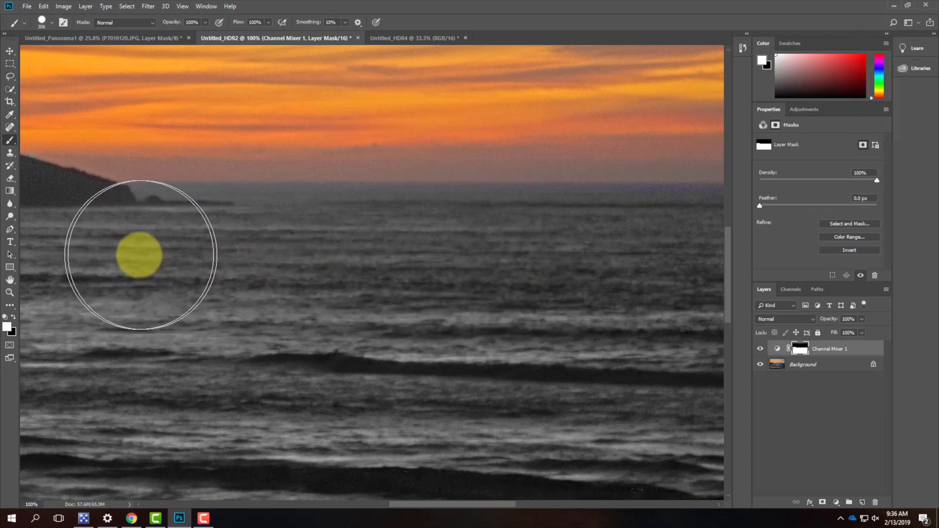
drag(650, 273, 281, 302)
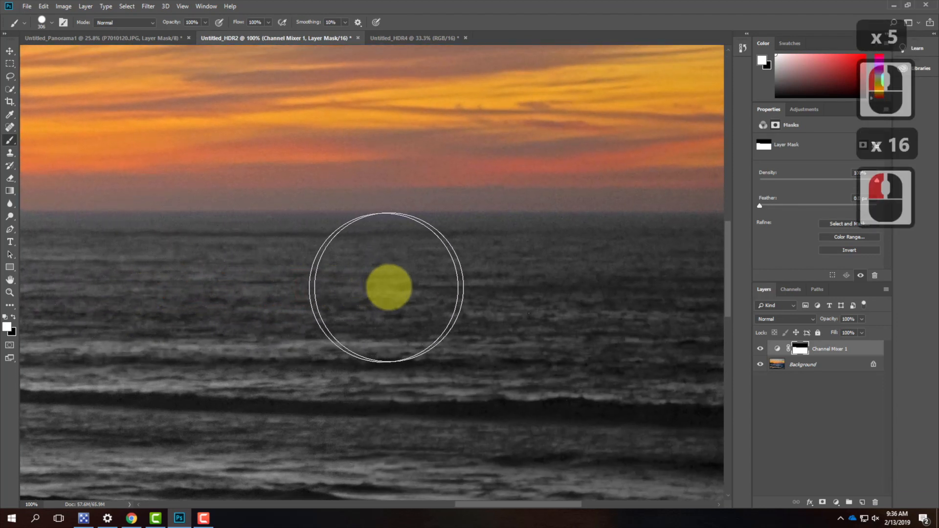
drag(577, 323, 260, 328)
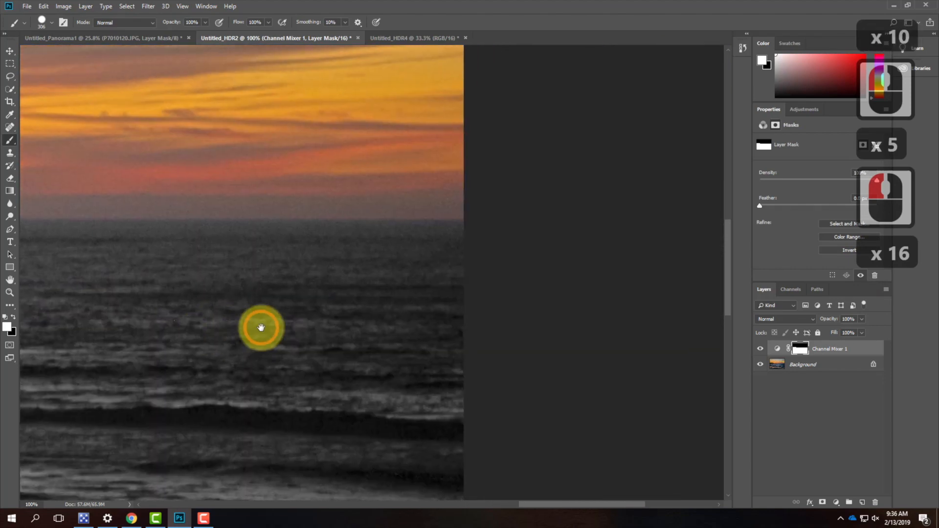
drag(218, 297, 552, 298)
key(ctrl+0)
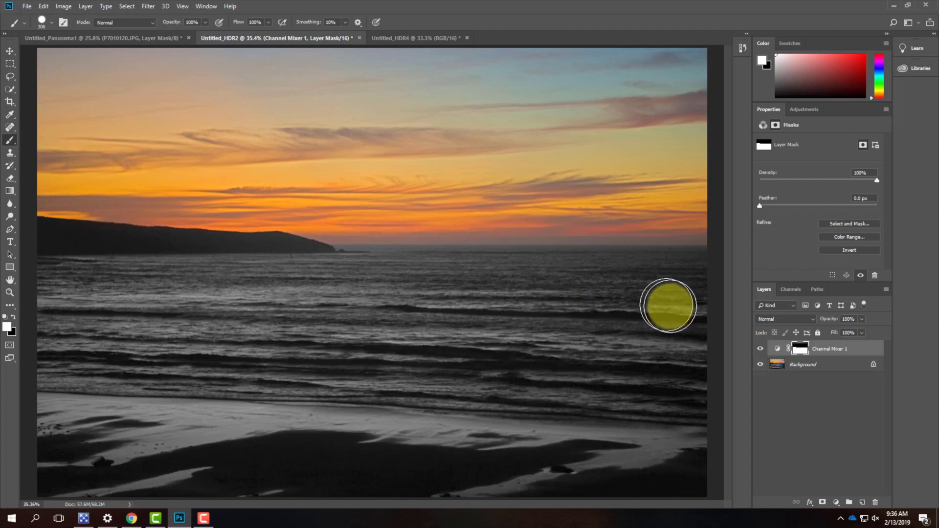
- Hide the Channel Mixer layer and add a Curves adjustment layer with its RGB curve pulled below the diagonal to darken the image
click(760, 349)
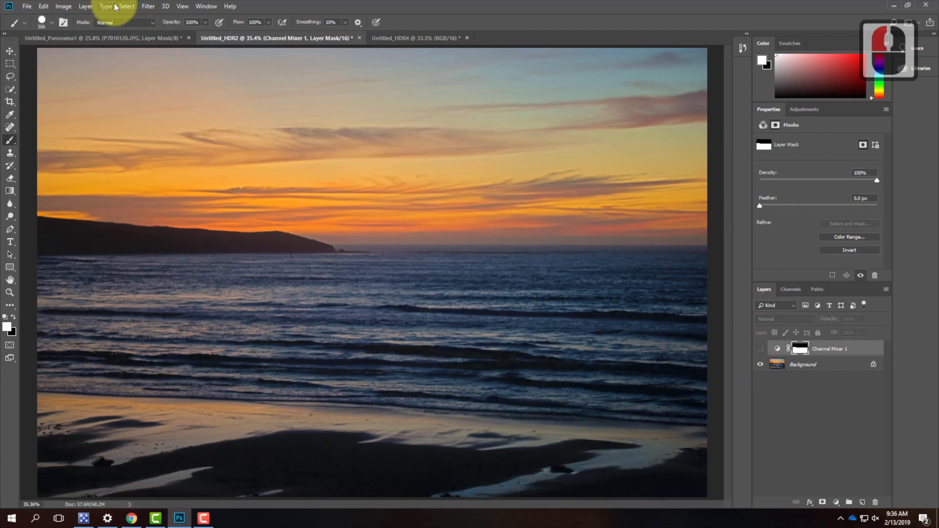
click(86, 6)
mouse_move(114, 136)
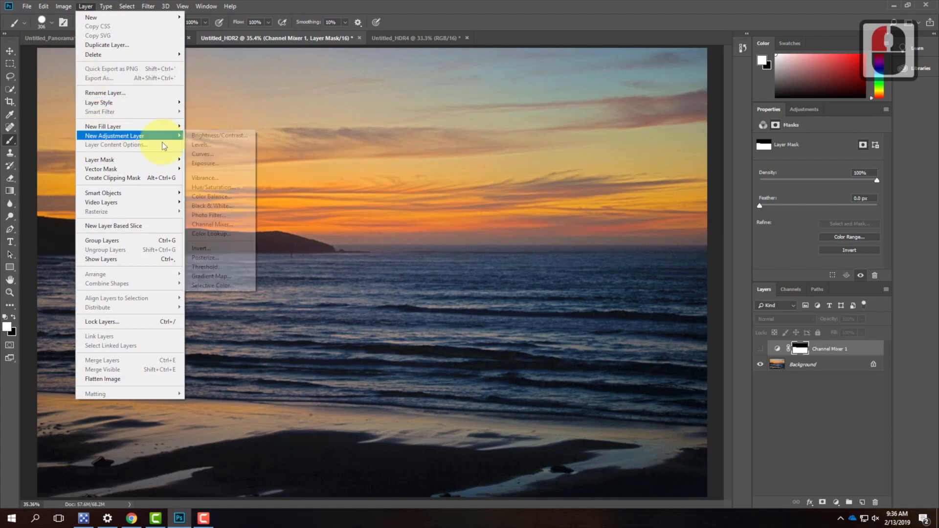
click(204, 154)
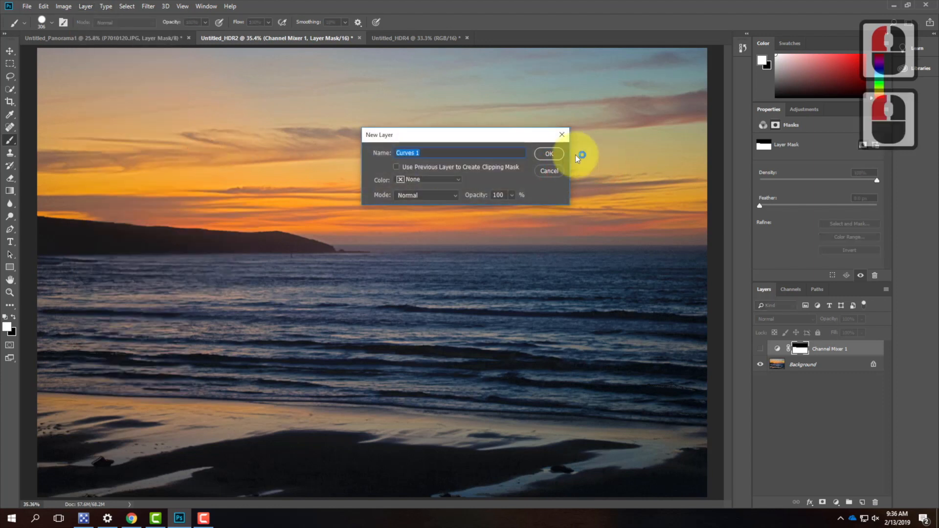
click(549, 154)
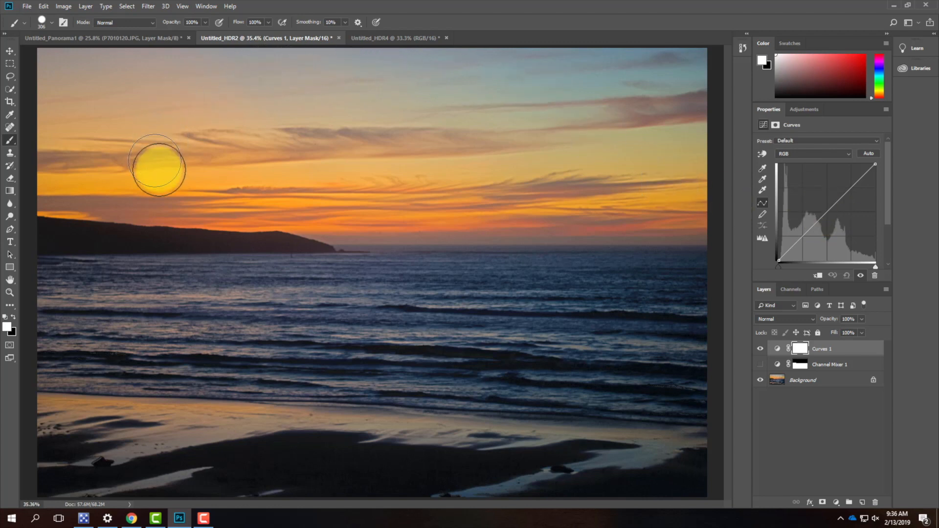
mouse_move(834, 206)
mouse_down()
mouse_move(828, 199)
mouse_move(846, 210)
mouse_up()
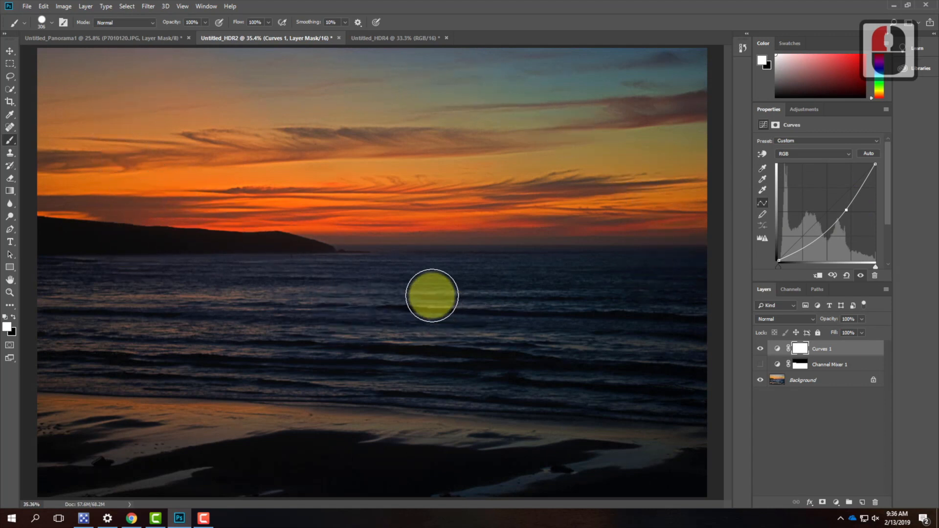
- Paint black over the water and beach on the Curves layer's mask to limit the darkening to the sky and headland
click(802, 349)
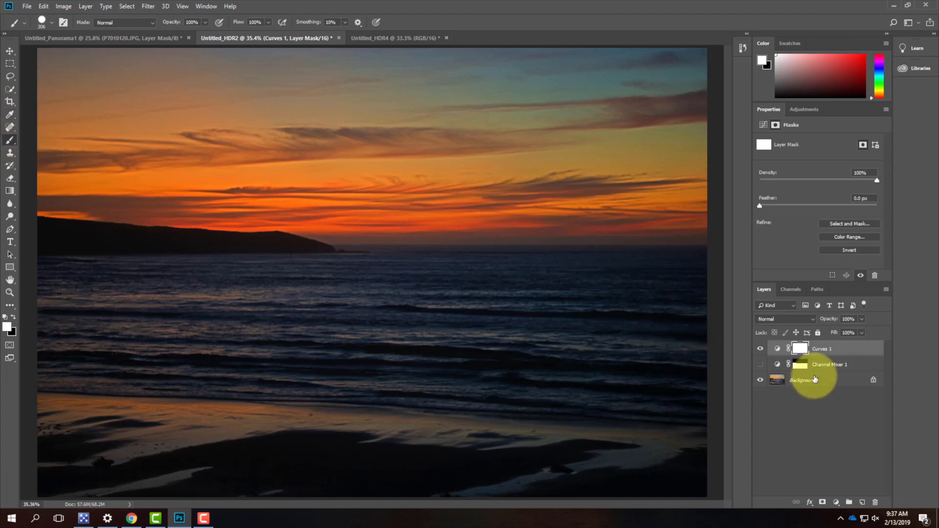
click(802, 353)
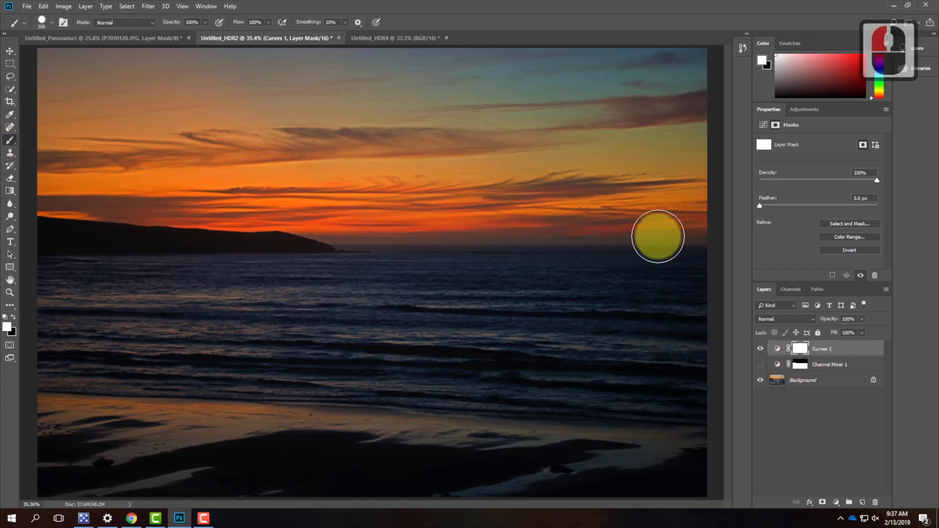
click(7, 319)
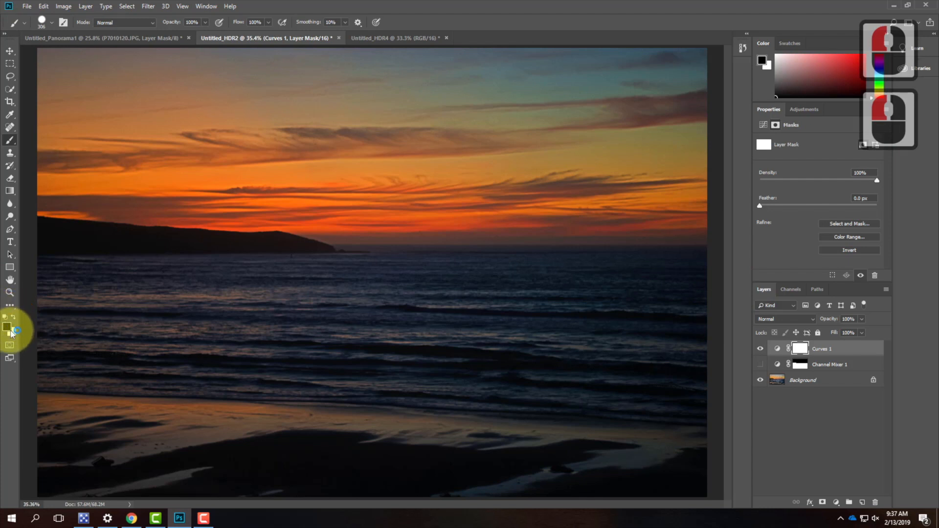
mouse_move(100, 352)
mouse_down()
mouse_move(369, 360)
mouse_move(258, 329)
mouse_move(96, 375)
mouse_move(562, 417)
mouse_move(603, 451)
mouse_move(12, 474)
mouse_move(719, 497)
mouse_move(556, 450)
mouse_move(684, 390)
mouse_move(695, 345)
mouse_move(567, 318)
mouse_move(543, 300)
mouse_move(717, 296)
mouse_move(32, 281)
mouse_move(150, 283)
mouse_up()
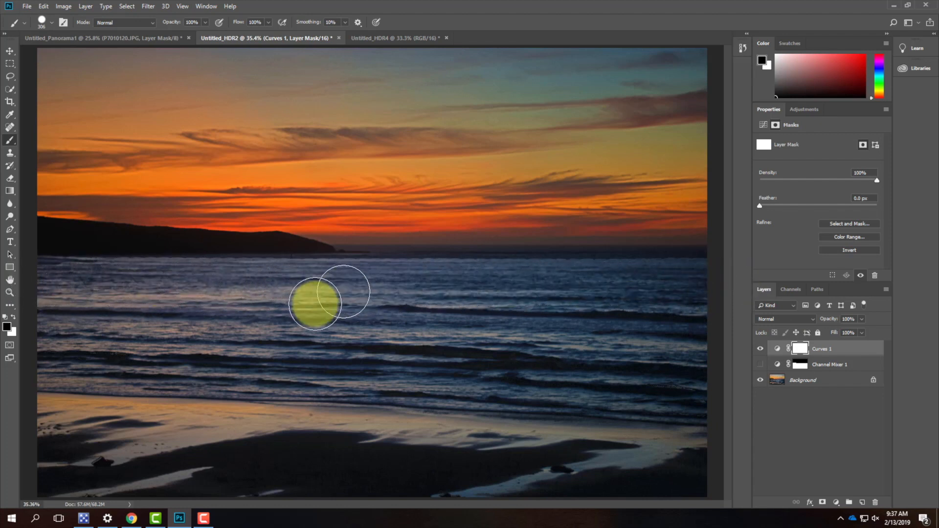
drag(260, 352, 314, 469)
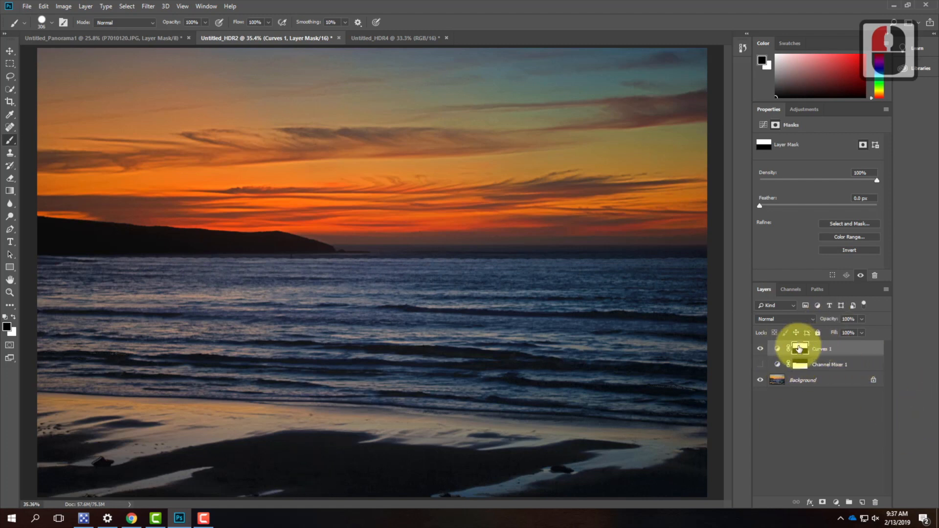
- Extend the black area of the Curves mask upward toward the base of the headland and the horizon
key(ctrl+equal)
key(ctrl+equal)
key(ctrl+equal)
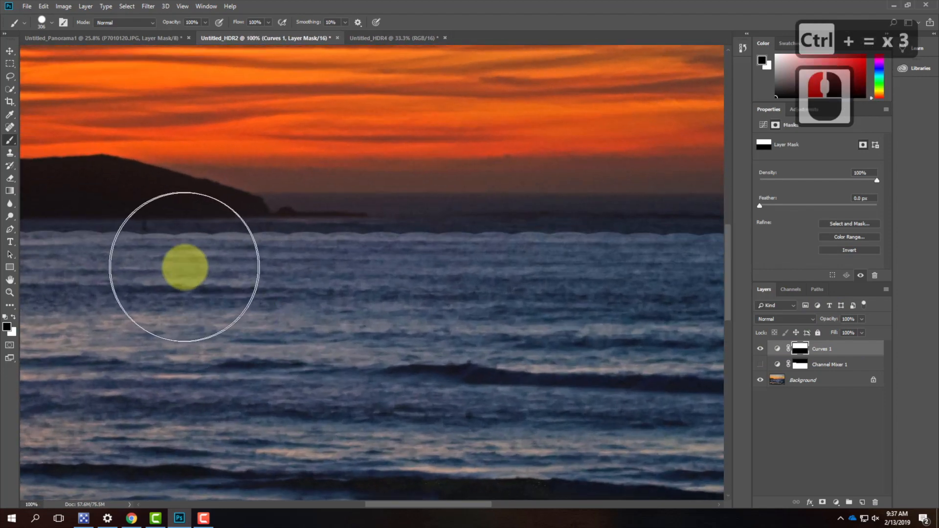
mouse_move(273, 292)
mouse_down()
mouse_move(73, 289)
mouse_move(582, 290)
mouse_move(265, 283)
mouse_move(365, 269)
mouse_move(651, 272)
mouse_move(456, 279)
mouse_up()
- Reduce the brush to 30 px and refine the Curves mask edge with black strokes along the horizon beside the headland
key(bracketleft)
key(bracketleft)
key(bracketleft)
key(bracketleft)
key(bracketleft)
key(bracketleft)
key(bracketleft)
key(bracketleft)
key(bracketleft)
key(bracketleft)
key(bracketleft)
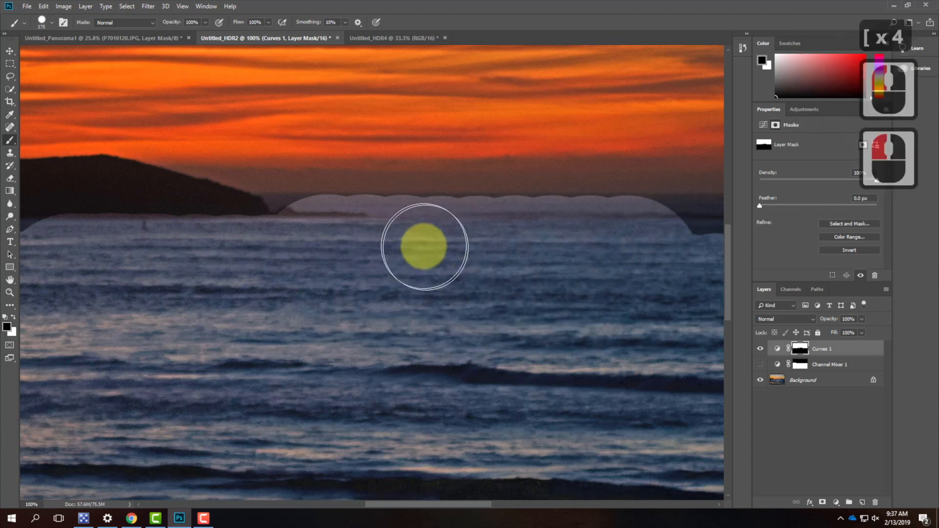
mouse_move(324, 208)
mouse_down()
mouse_move(353, 208)
mouse_move(316, 206)
mouse_move(646, 212)
mouse_up()
key(bracketleft)
key(bracketleft)
key(bracketleft)
mouse_move(285, 201)
mouse_down()
mouse_move(269, 201)
mouse_move(484, 200)
mouse_move(500, 211)
mouse_move(461, 215)
mouse_up()
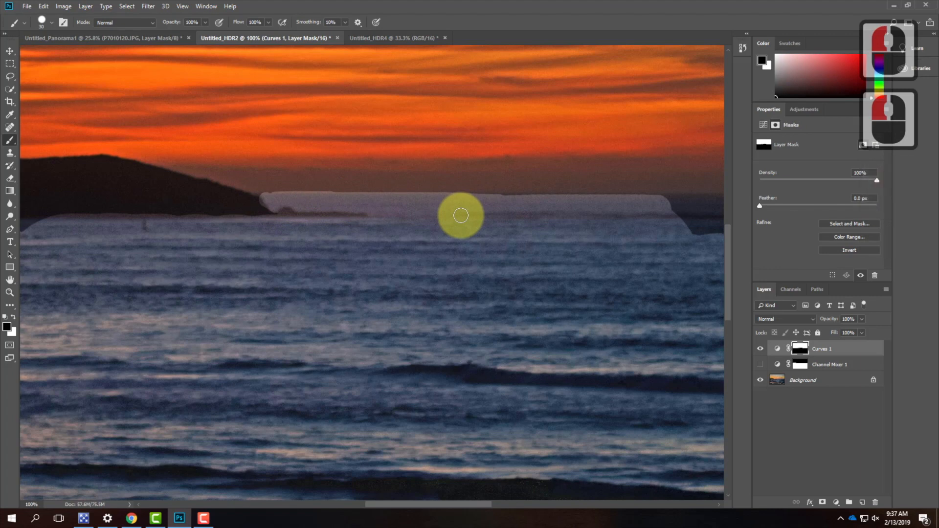
key(ctrl+0)
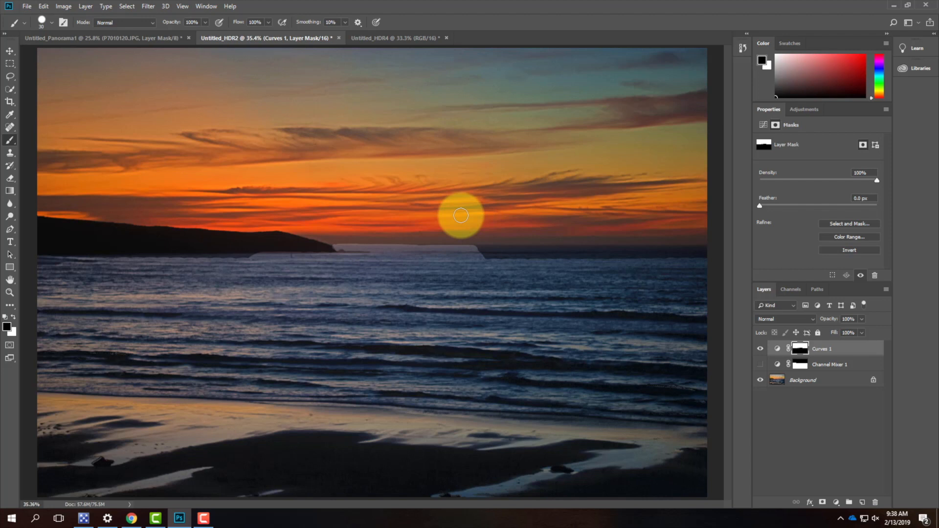
- Add a Levels adjustment layer to the Untitled_HDR4 image and set its shadow input level to 38
click(395, 40)
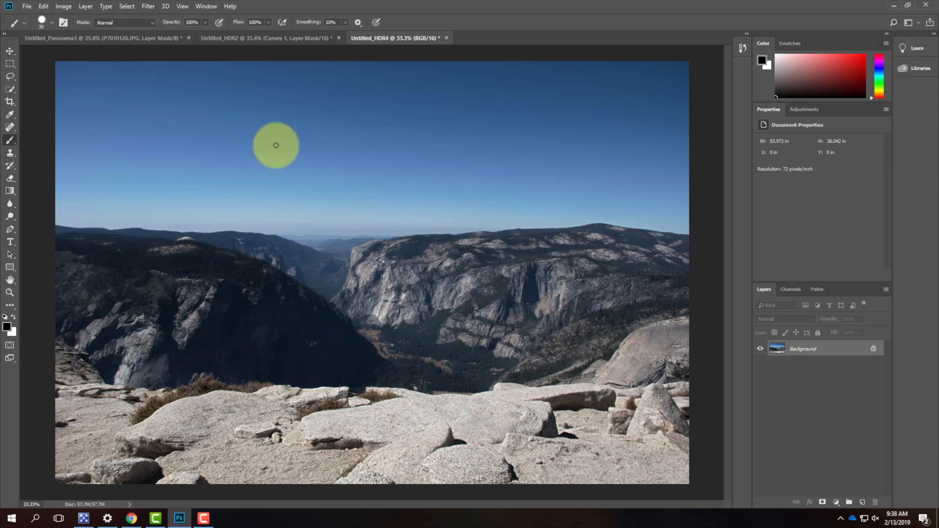
click(91, 6)
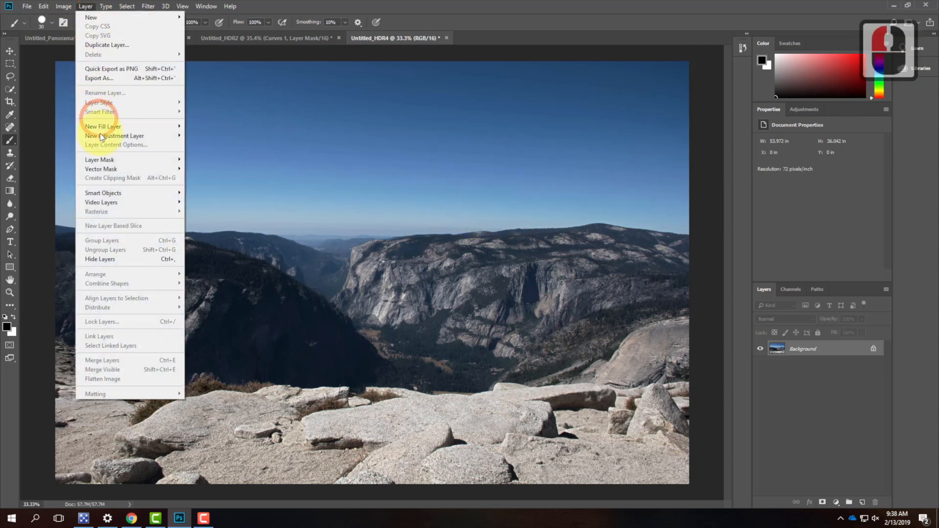
mouse_move(108, 138)
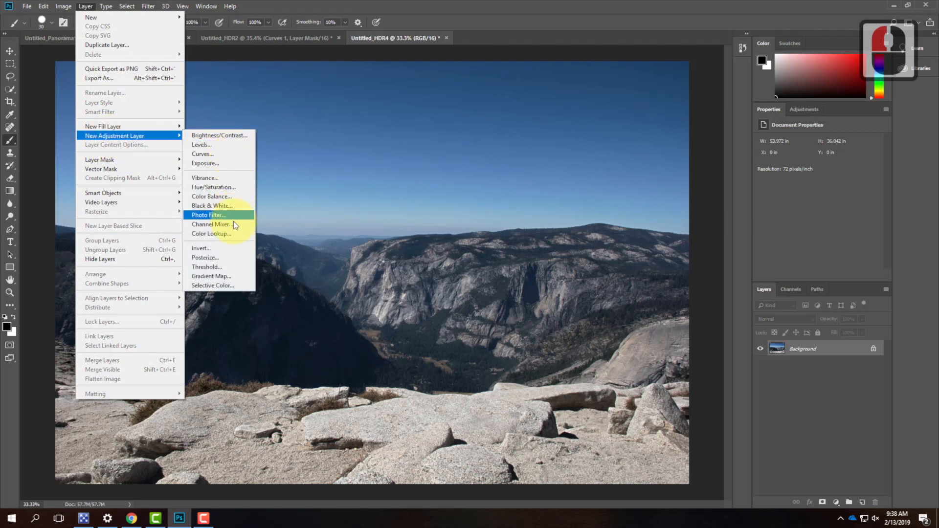
click(221, 147)
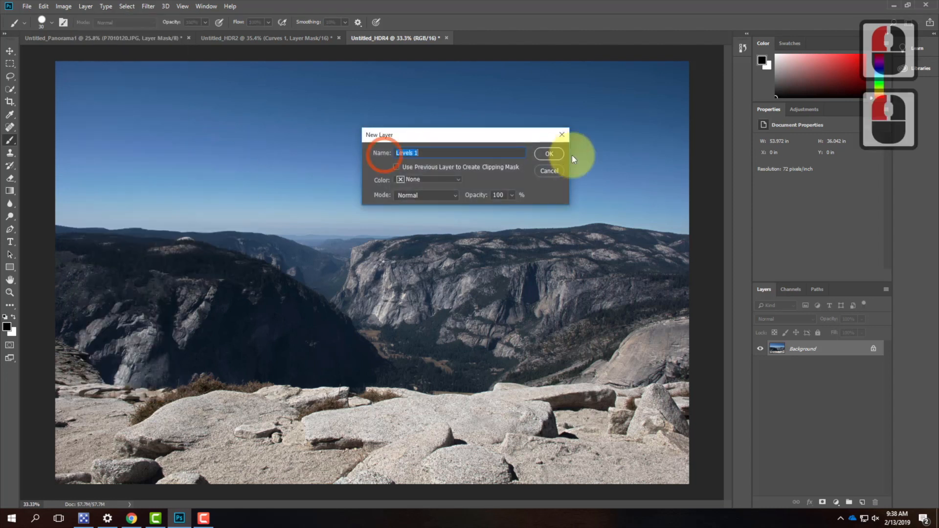
click(550, 154)
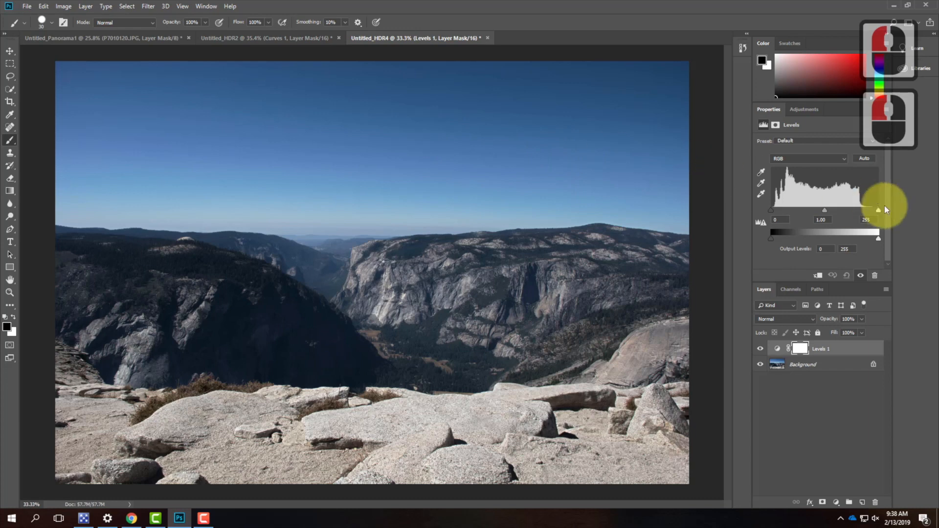
drag(771, 210, 788, 209)
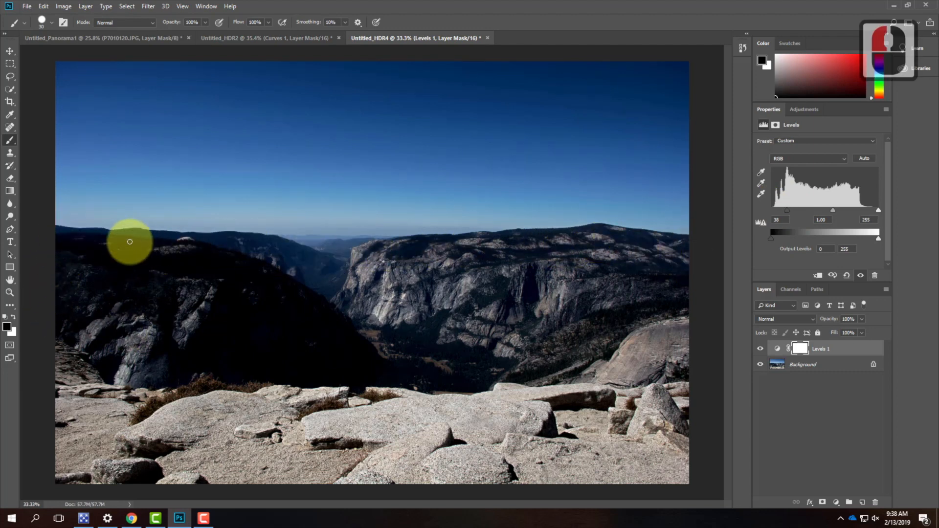
- Paint black with an enlarged brush over the mountains and foreground rocks on the Levels mask, limiting the darkening to the sky
click(803, 351)
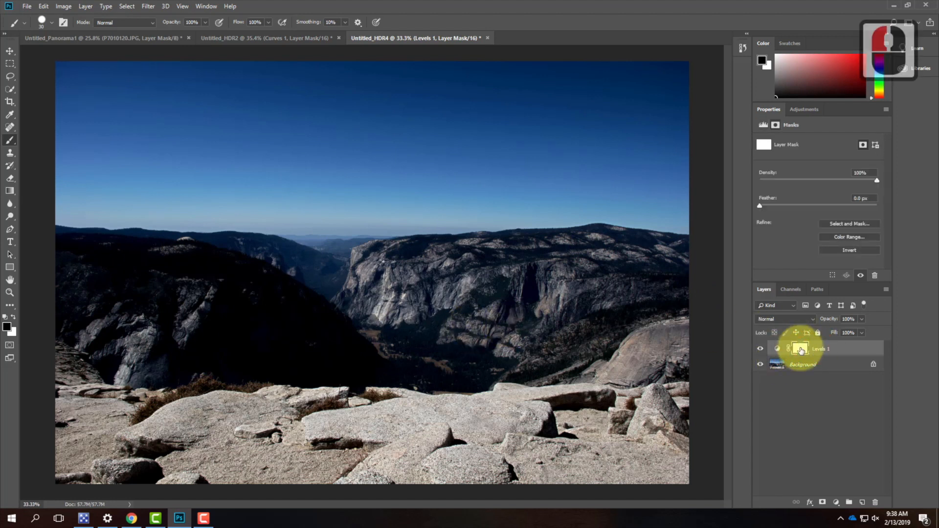
click(11, 137)
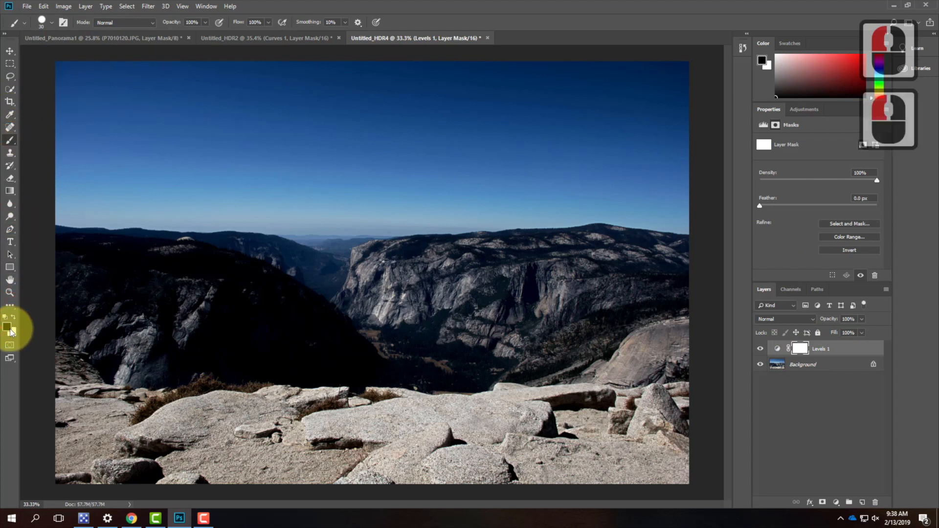
key(bracketright)
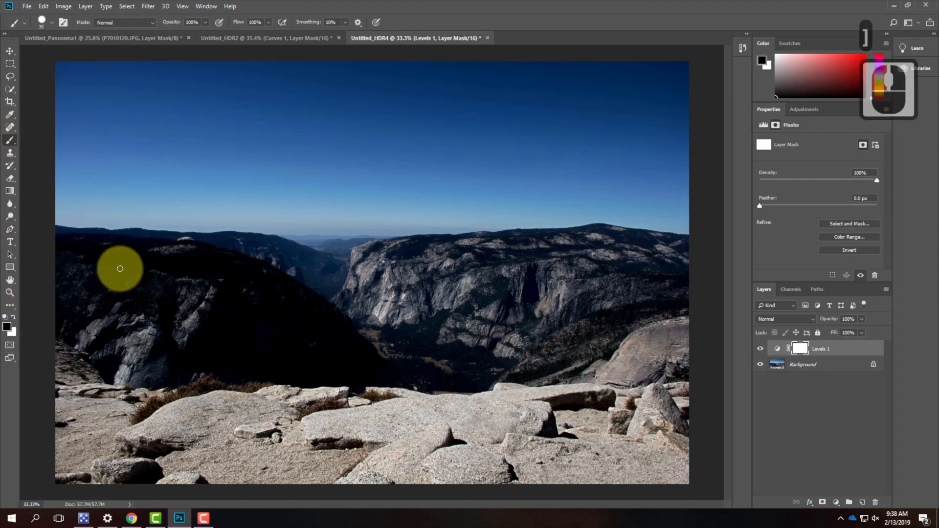
key(bracketright)
key(bracketright)
key(bracketright)
key(bracketright)
key(bracketright)
mouse_move(69, 293)
mouse_down()
mouse_move(151, 293)
mouse_move(7, 298)
mouse_move(341, 304)
mouse_move(11, 314)
mouse_move(419, 336)
mouse_move(125, 336)
mouse_move(8, 347)
mouse_move(476, 342)
mouse_move(85, 351)
mouse_move(8, 373)
mouse_move(468, 376)
mouse_move(420, 396)
mouse_move(8, 389)
mouse_move(167, 409)
mouse_move(518, 418)
mouse_move(289, 437)
mouse_move(9, 431)
mouse_move(66, 442)
mouse_move(416, 446)
mouse_move(9, 453)
mouse_move(129, 467)
mouse_move(622, 465)
mouse_move(741, 459)
mouse_move(473, 434)
mouse_move(564, 399)
mouse_move(749, 363)
mouse_move(519, 355)
mouse_move(692, 317)
mouse_move(344, 318)
mouse_move(558, 281)
mouse_move(714, 282)
mouse_move(373, 272)
mouse_move(411, 267)
mouse_move(375, 265)
mouse_move(576, 266)
mouse_move(621, 254)
mouse_move(702, 265)
mouse_up()
mouse_move(694, 265)
mouse_down()
mouse_move(499, 251)
mouse_move(315, 282)
mouse_move(51, 256)
mouse_move(273, 262)
mouse_move(348, 281)
mouse_move(376, 277)
mouse_move(302, 267)
mouse_move(372, 269)
mouse_move(297, 264)
mouse_move(591, 283)
mouse_move(633, 205)
mouse_move(613, 193)
mouse_up()
- Reduce the brush to 80 px and paint white on the Levels mask over the light sky band above the distant ridge
key(ctrl+equal)
key(ctrl+equal)
key(ctrl+equal)
mouse_move(608, 193)
mouse_down()
mouse_move(342, 339)
mouse_move(220, 388)
mouse_up()
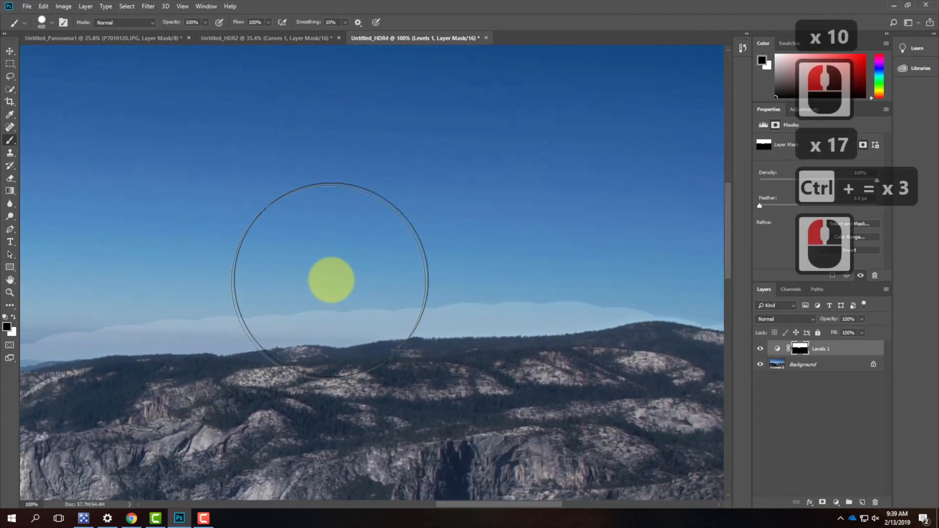
key(bracketleft)
key(bracketleft)
key(bracketleft)
key(bracketleft)
key(bracketleft)
key(bracketleft)
key(bracketleft)
key(bracketleft)
key(bracketleft)
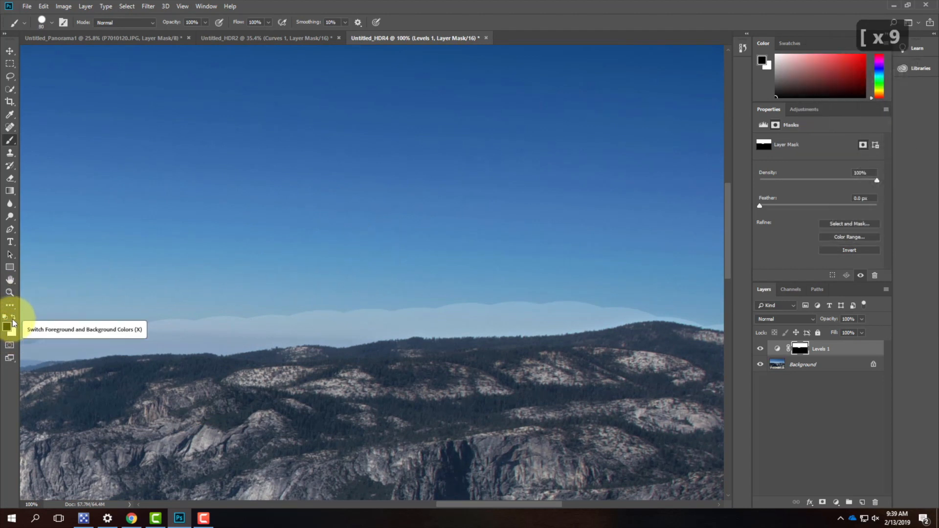
click(13, 317)
mouse_move(184, 328)
mouse_down()
mouse_move(162, 329)
mouse_move(187, 336)
mouse_move(141, 337)
mouse_move(196, 340)
mouse_move(157, 324)
mouse_up()
drag(75, 39, 69, 59)
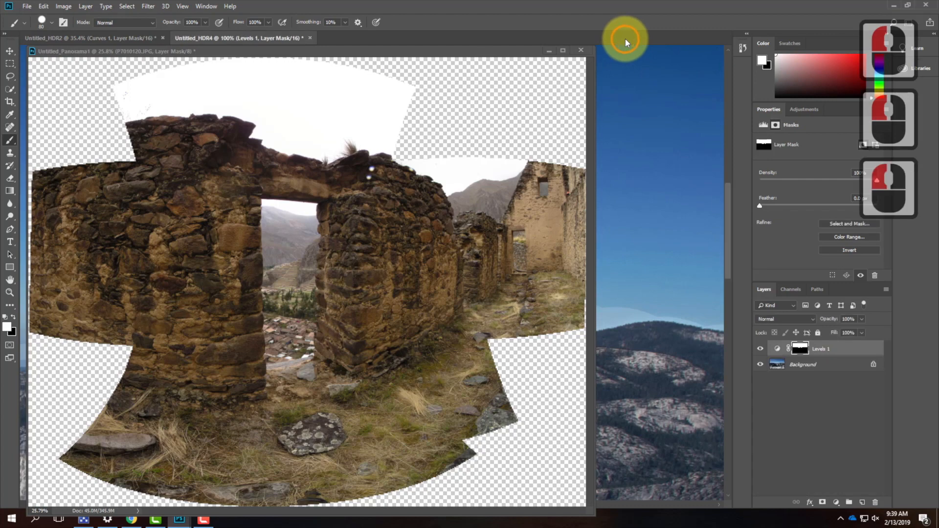
drag(424, 51, 309, 50)
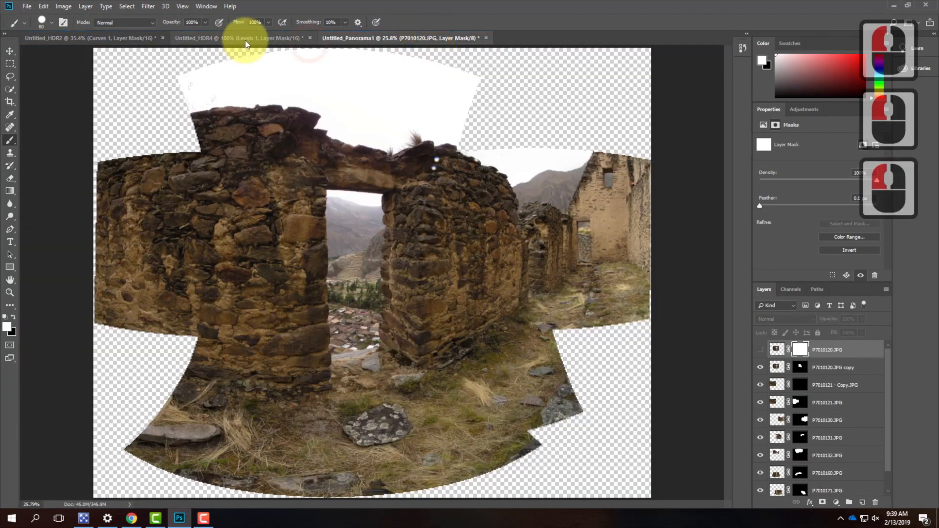
double_click(224, 39)
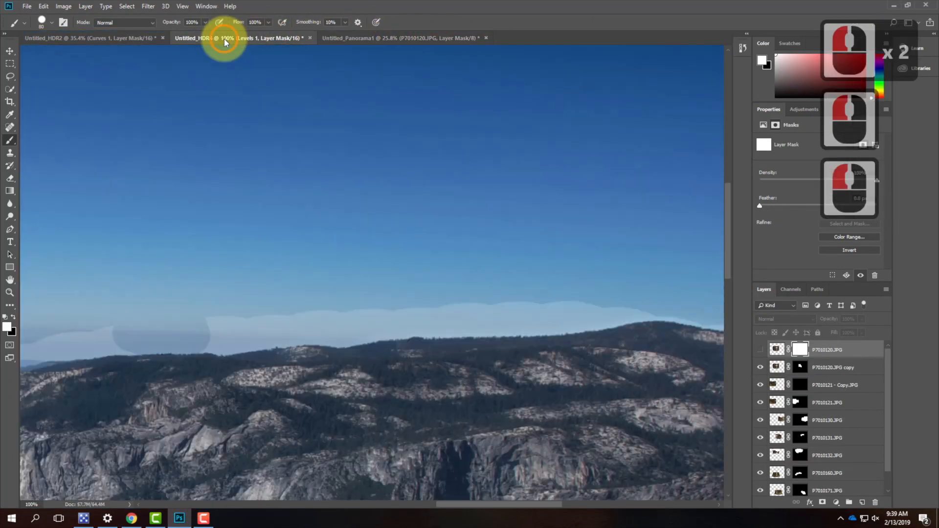
- Set the brush hardness to 65% and paint white on the Levels mask along the sky just above the ridge
click(53, 23)
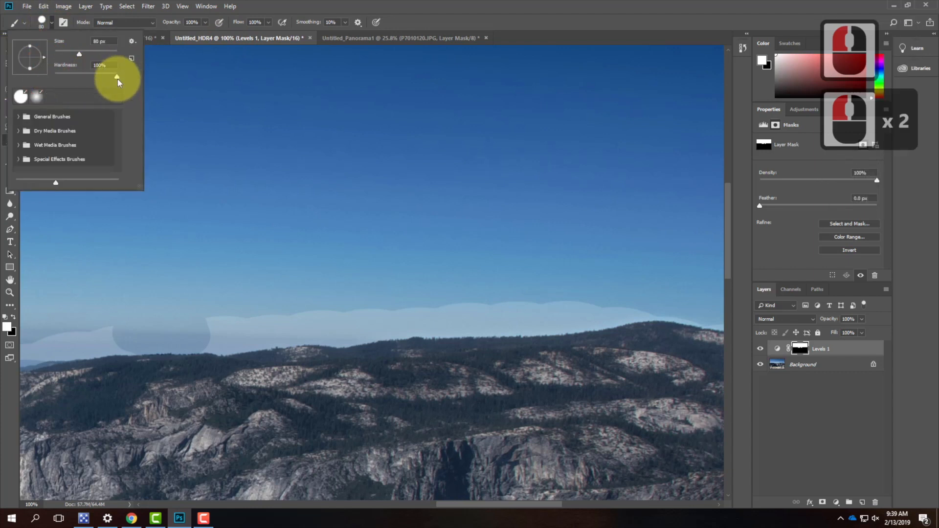
mouse_move(108, 78)
mouse_down()
mouse_move(80, 76)
mouse_move(96, 76)
mouse_up()
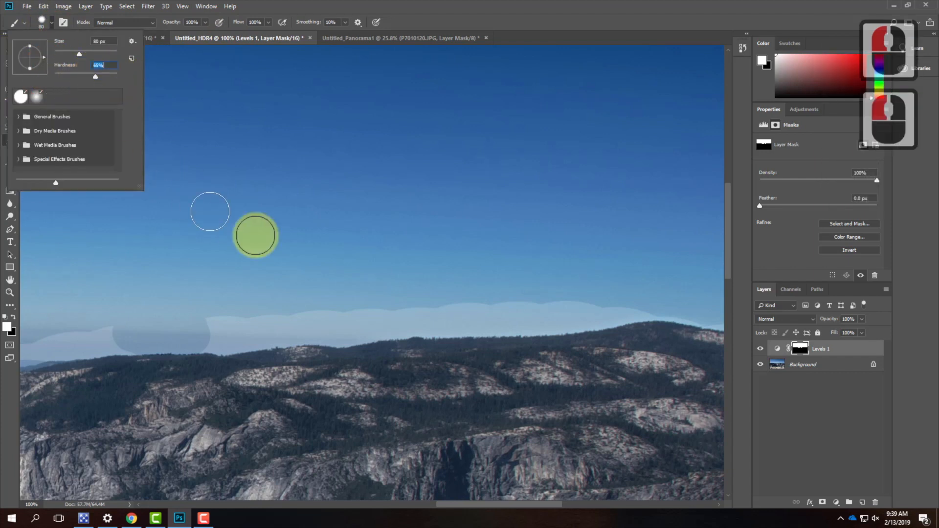
mouse_move(273, 316)
mouse_down()
mouse_move(194, 338)
mouse_move(308, 319)
mouse_move(248, 323)
mouse_move(368, 327)
mouse_move(297, 325)
mouse_move(518, 314)
mouse_move(422, 317)
mouse_up()
mouse_move(206, 352)
mouse_down()
mouse_move(195, 389)
mouse_move(209, 334)
mouse_up()
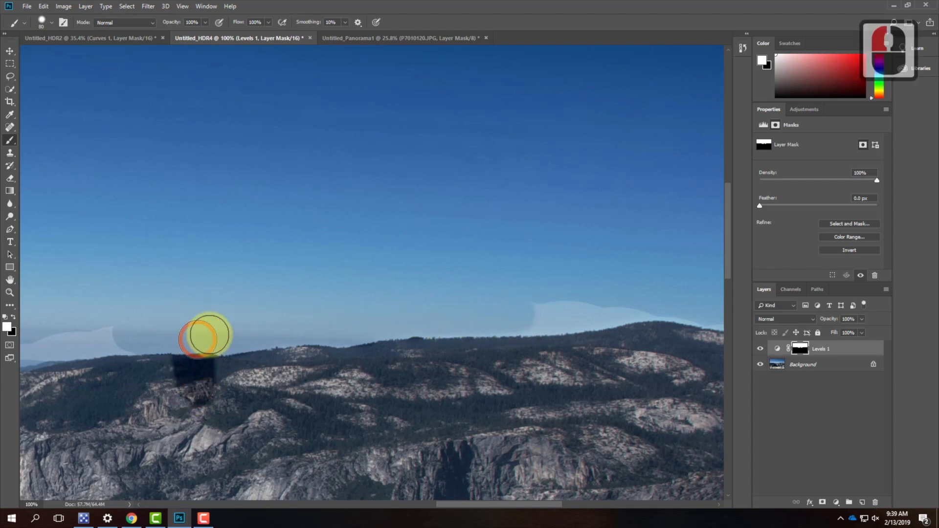
- Paint black on the Levels mask over the darkened patch of forest below the ridge line
click(13, 317)
mouse_move(149, 411)
mouse_down()
mouse_move(192, 410)
mouse_move(172, 395)
mouse_move(238, 386)
mouse_move(147, 377)
mouse_move(242, 375)
mouse_move(194, 373)
mouse_up()
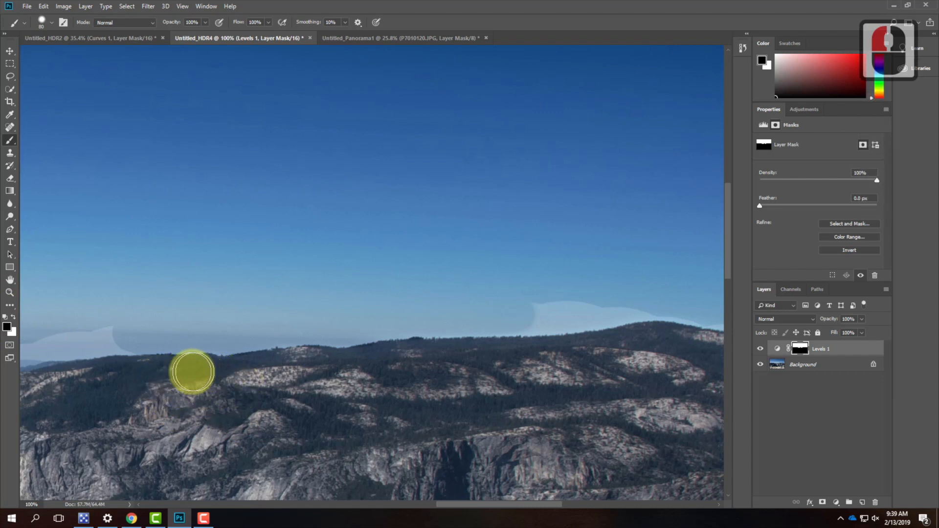
drag(135, 373, 276, 375)
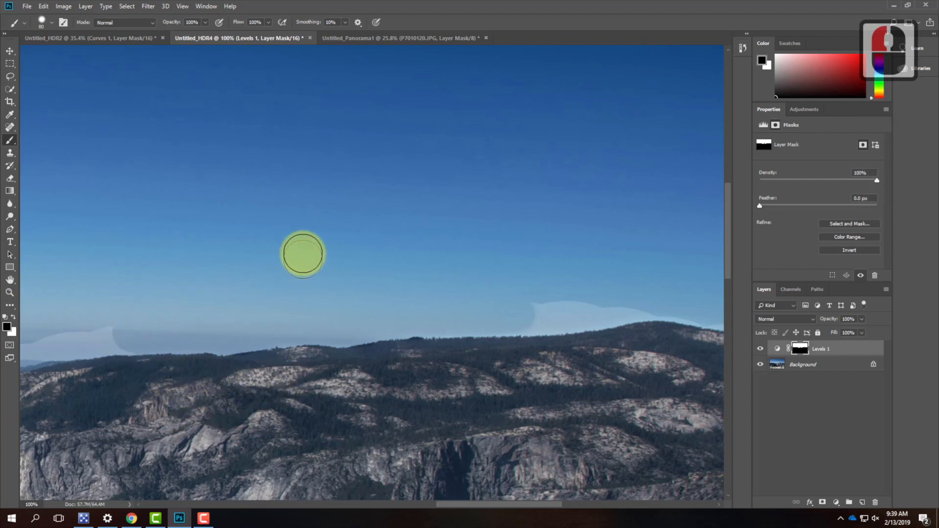
- Paint white on the Levels mask over the hazy sky strip above the cliff's plateau to extend the darkening down to the skyline
key(space)
drag(216, 268, 384, 226)
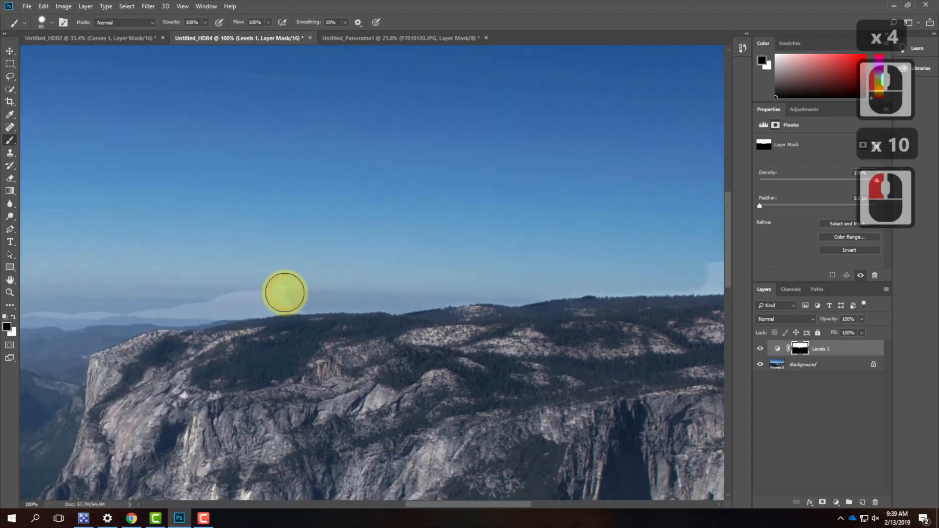
mouse_move(343, 291)
mouse_down()
mouse_move(130, 298)
mouse_move(190, 300)
mouse_move(166, 300)
mouse_up()
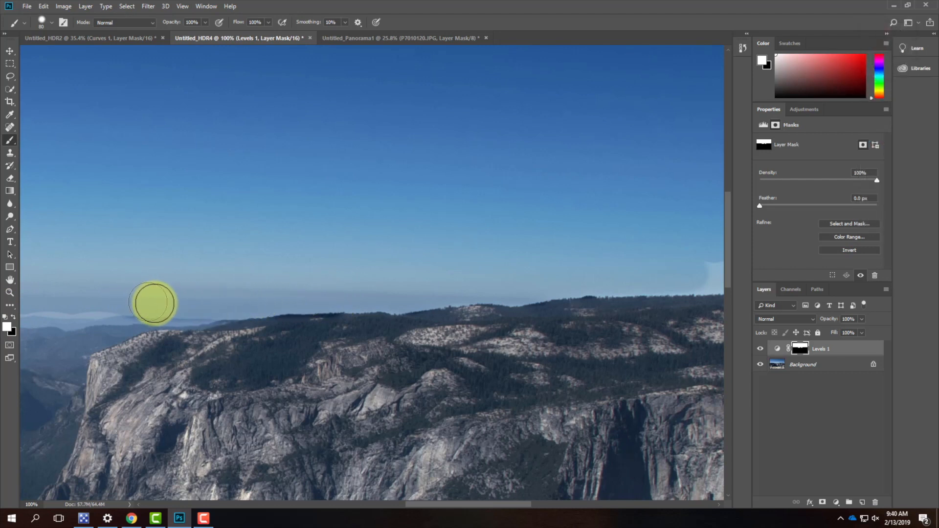
drag(158, 308, 358, 309)
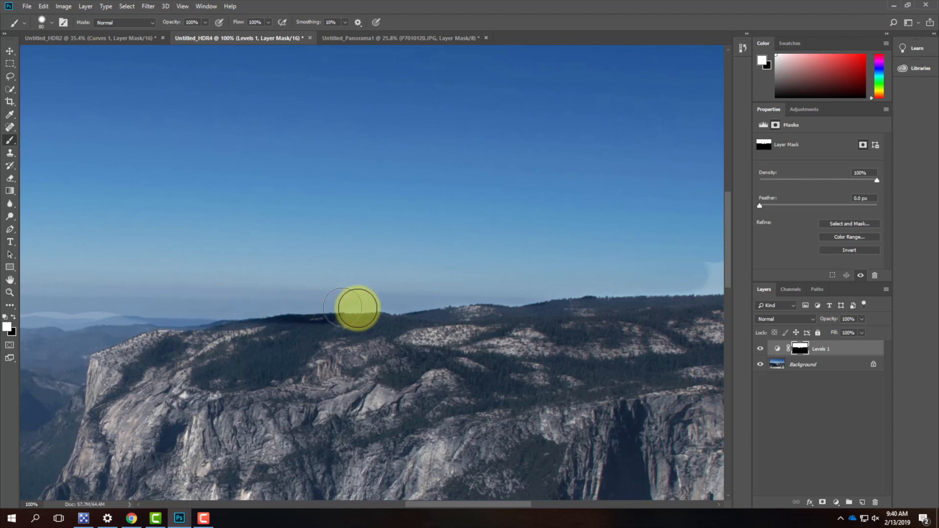
- Paint black on the Levels mask along the plateau's top edge to remove the darkening that spilled onto the mountain
click(13, 318)
mouse_move(382, 331)
mouse_down()
mouse_move(208, 343)
mouse_move(240, 342)
mouse_move(215, 343)
mouse_up()
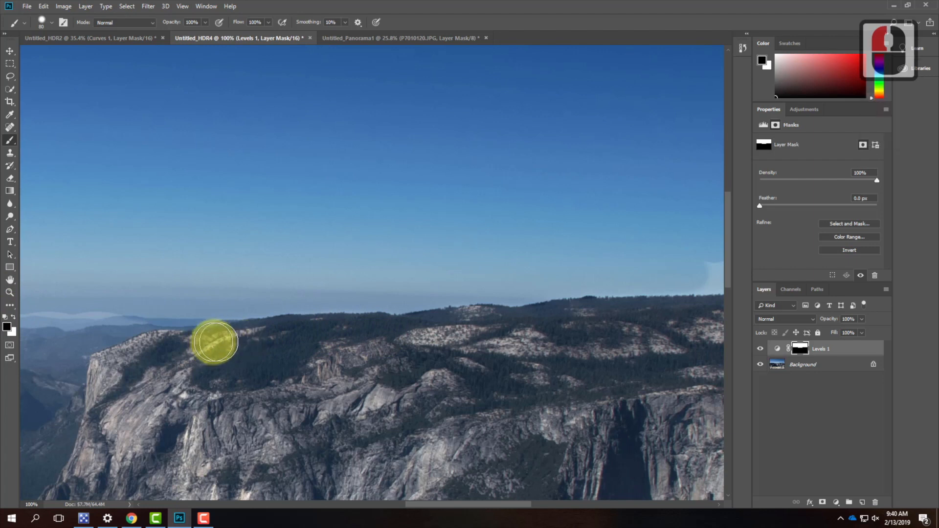
drag(151, 348, 141, 348)
drag(216, 349, 399, 363)
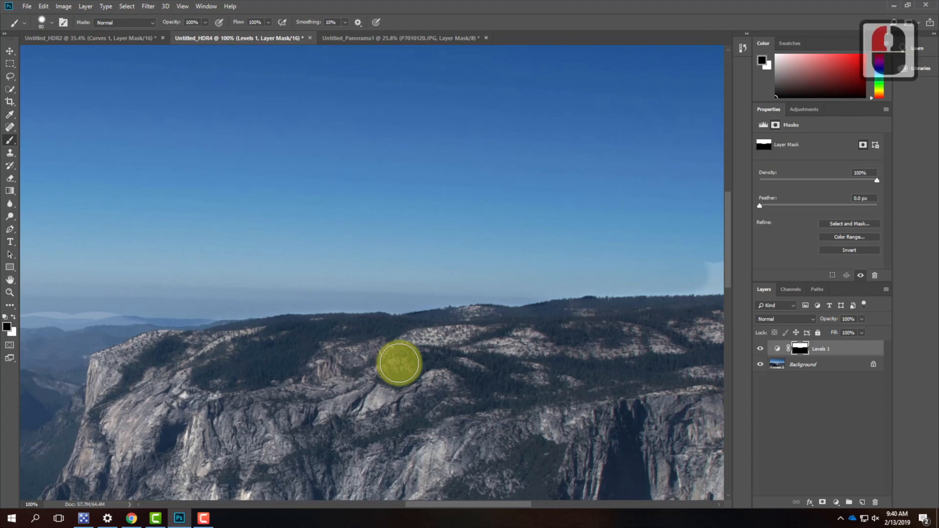
- Compare the whole image with and without the Levels adjustment by toggling the layer's visibility, leaving it shown
key(ctrl+0)
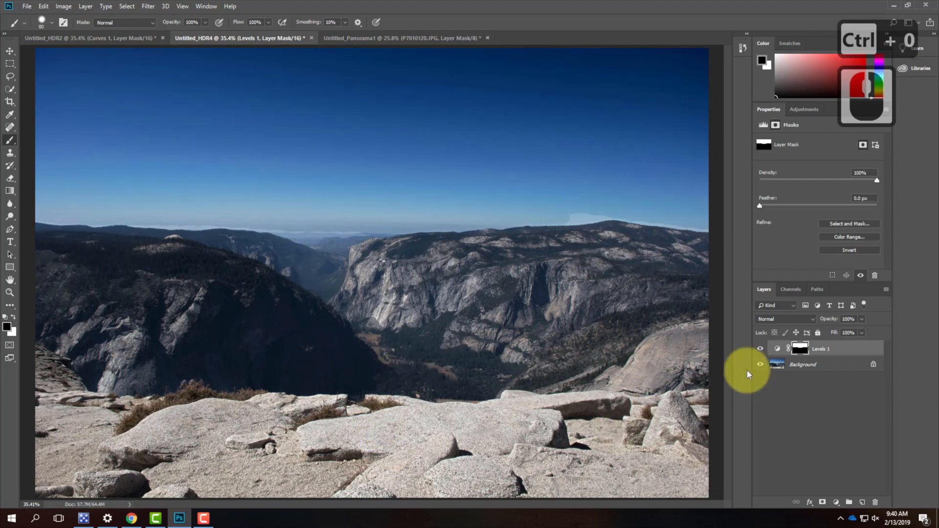
click(761, 350)
click(761, 350)
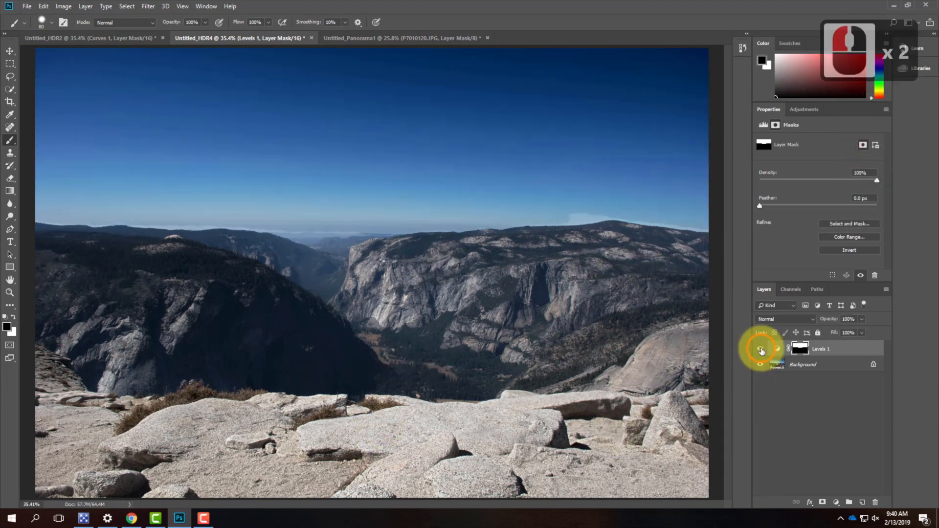
click(761, 350)
click(761, 350)
click(761, 350)
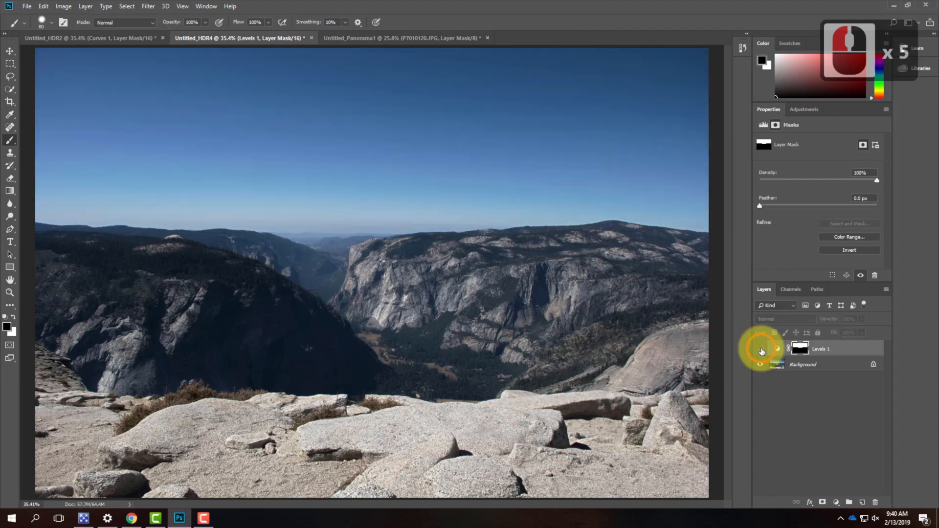
click(761, 350)
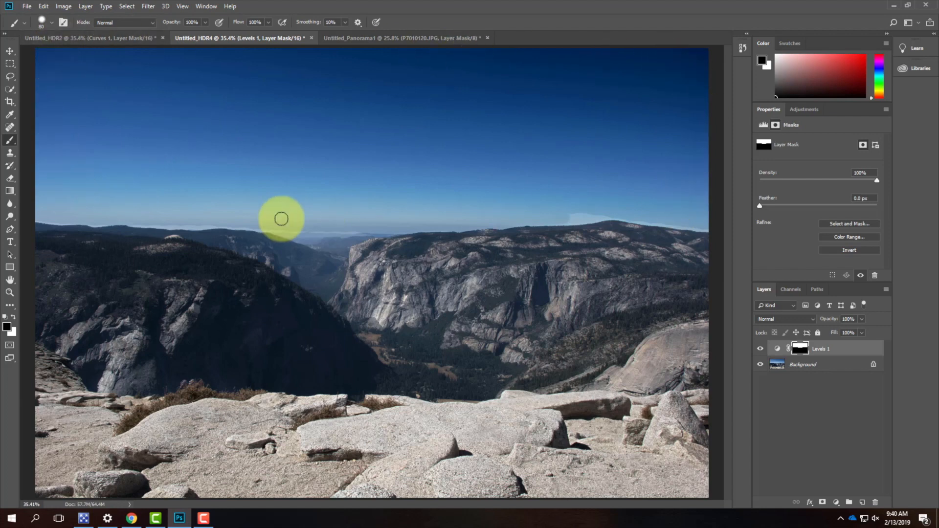
- Switch to Chrome and open search.creativecommons.org in a new tab
click(129, 517)
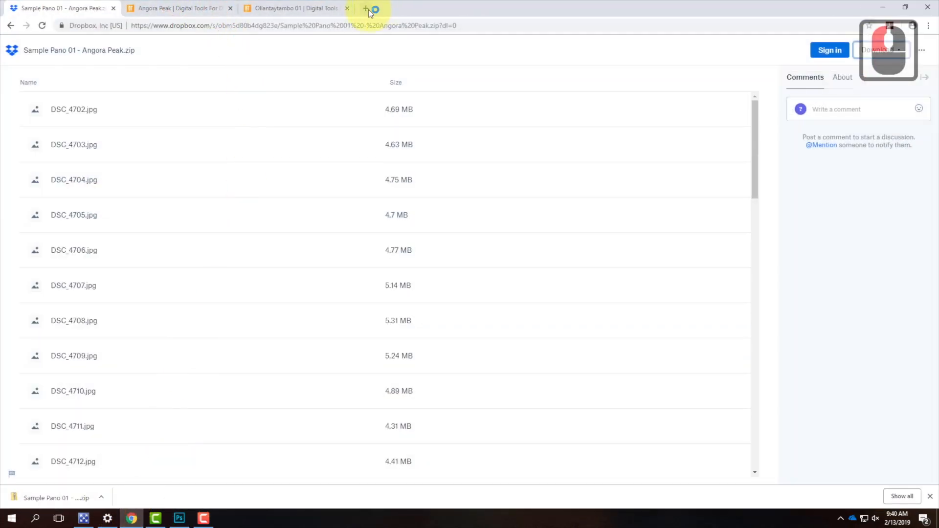
click(367, 9)
text(search.r)
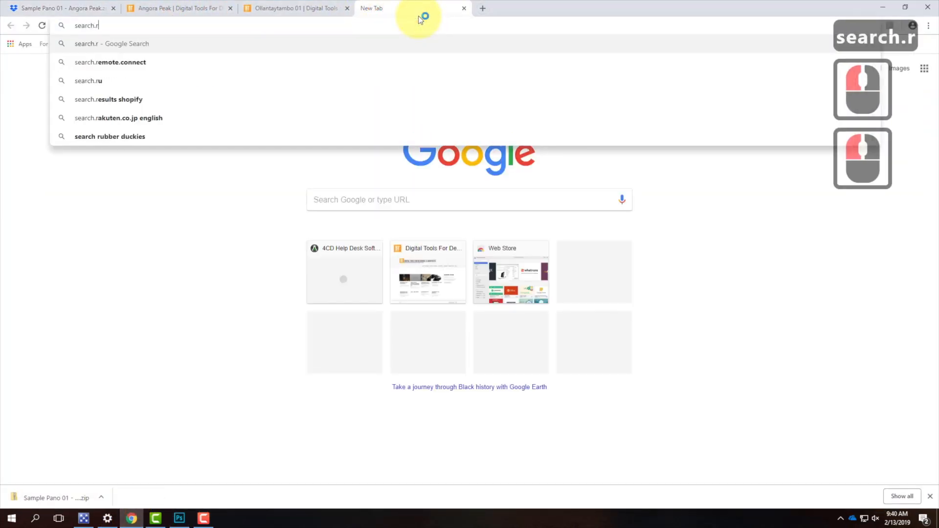
key(BackSpace)
text(creat)
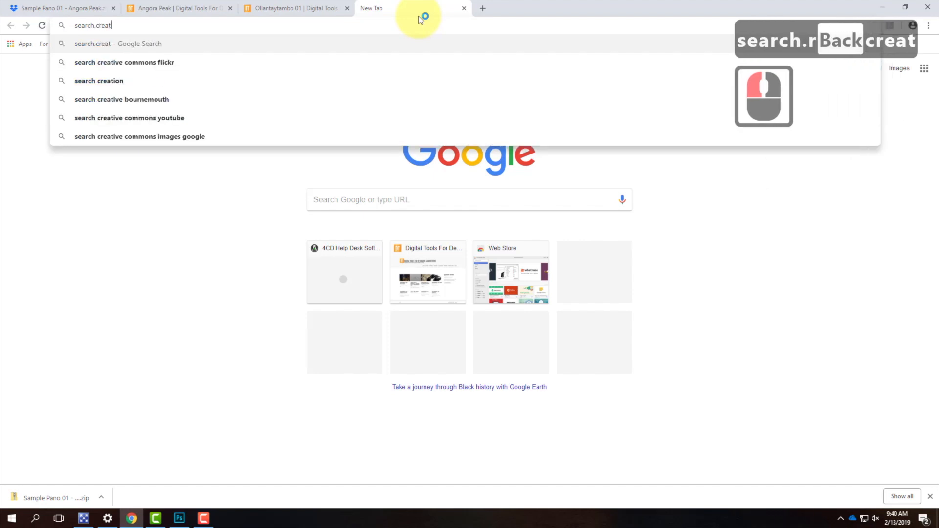
text(ivecommons.org)
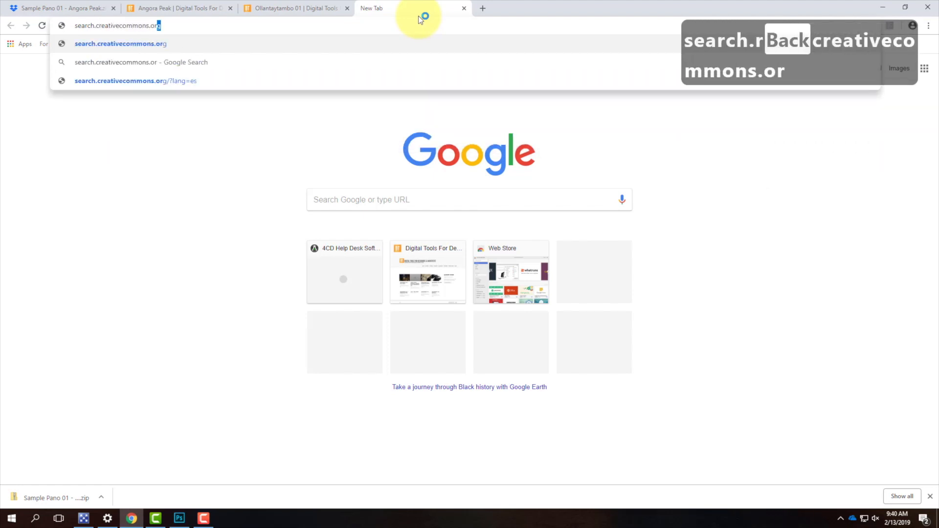
key(Return)
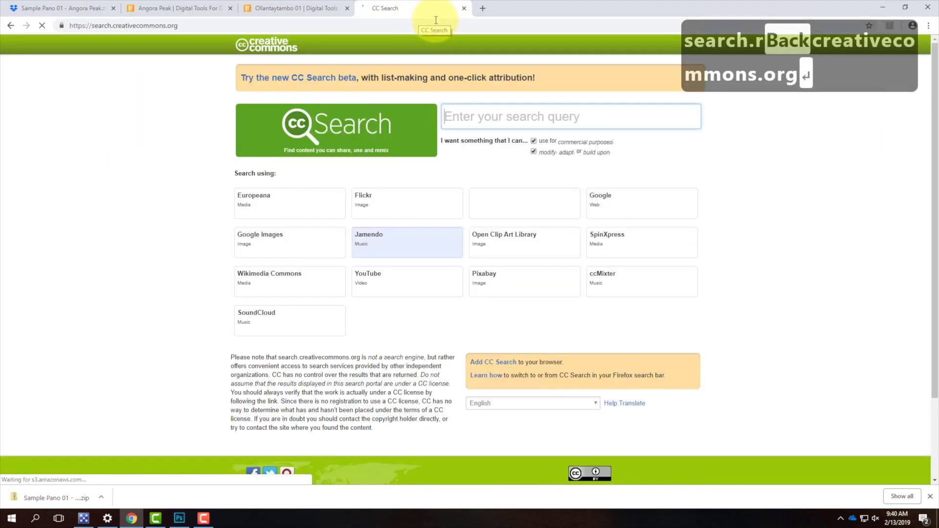
- Search Flickr for "cloudy sky" through CC Search, keeping the commercial use and modification filters on
click(478, 114)
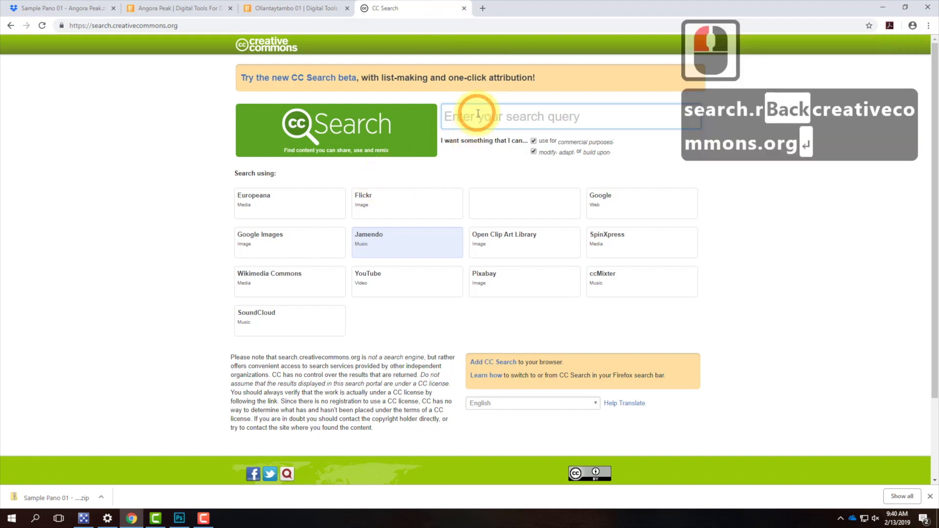
text(cloudy sky)
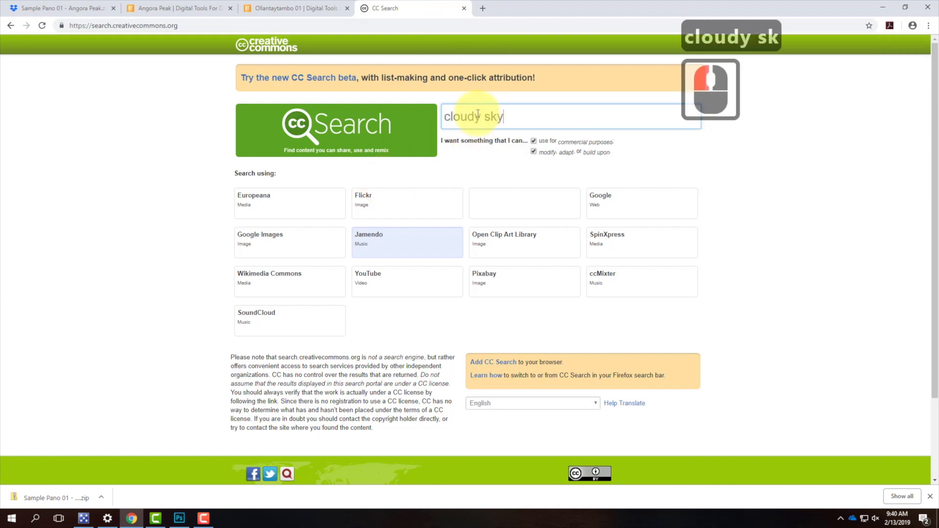
click(404, 208)
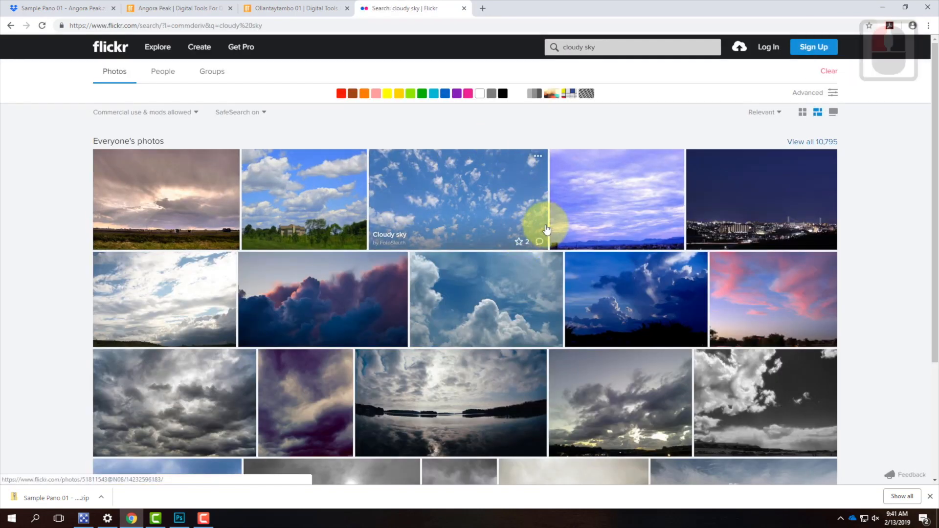
- Browse the results for the Cloudy skies photo of clouds over dark hills and download it at Original size (2048 × 1365)
scroll(509, 280, down, 5)
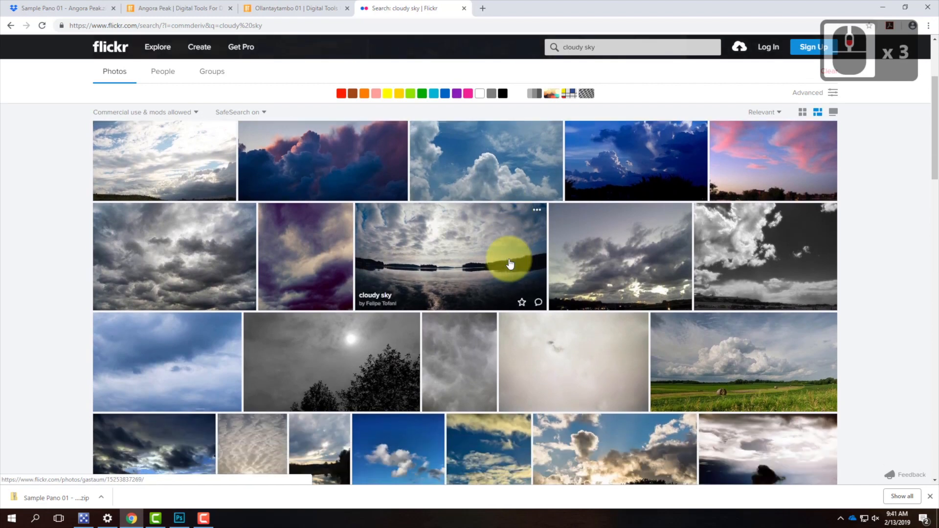
scroll(510, 264, down, 5)
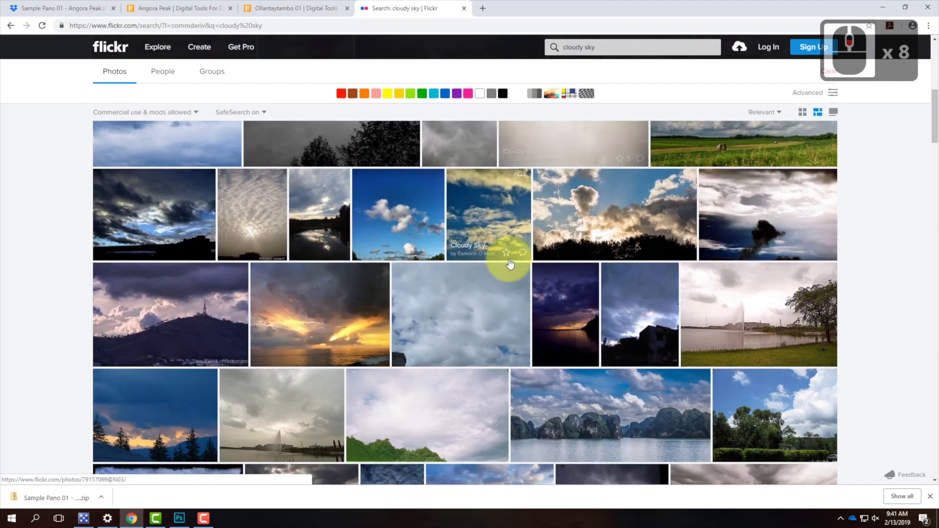
scroll(510, 264, down, 3)
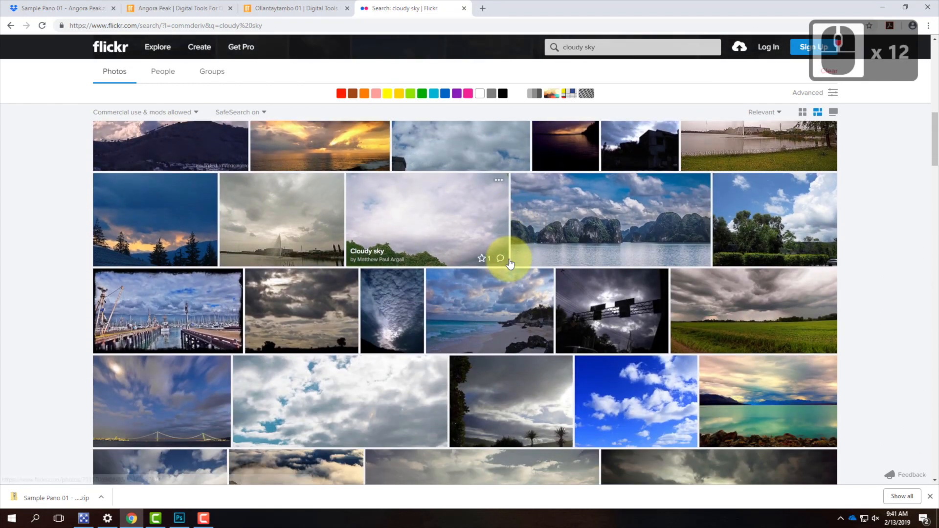
scroll(510, 264, down, 7)
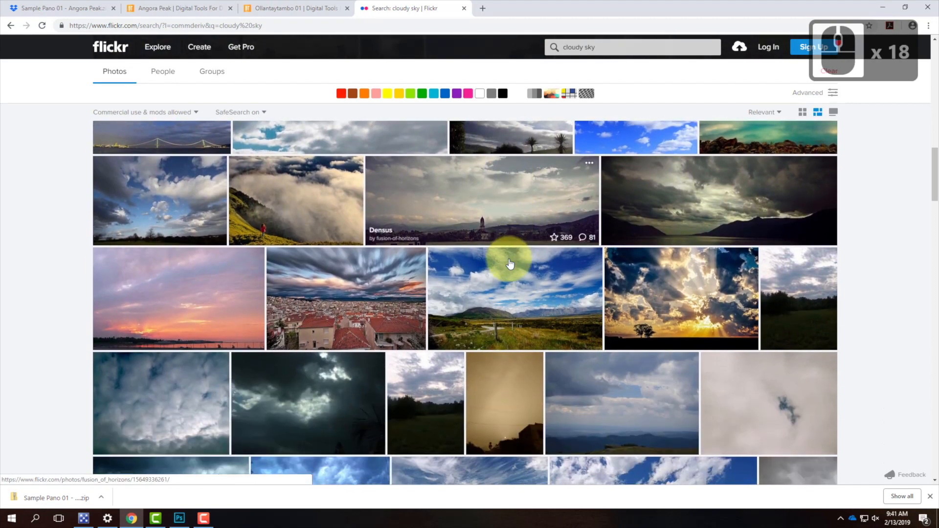
scroll(509, 264, down, 3)
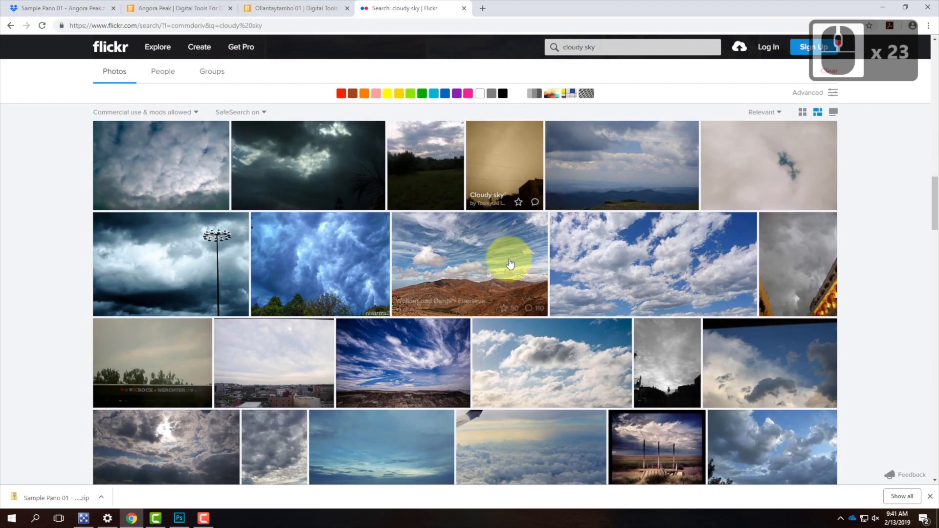
click(631, 156)
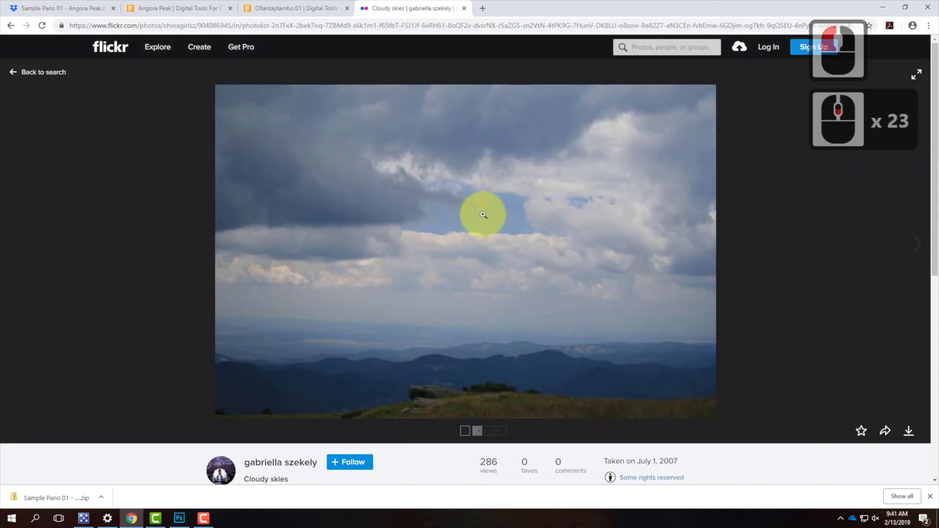
click(908, 433)
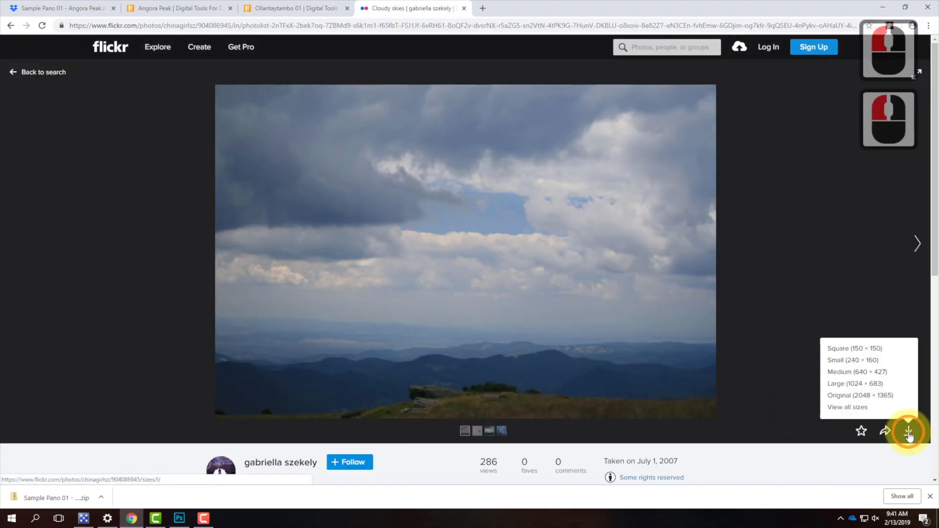
click(885, 396)
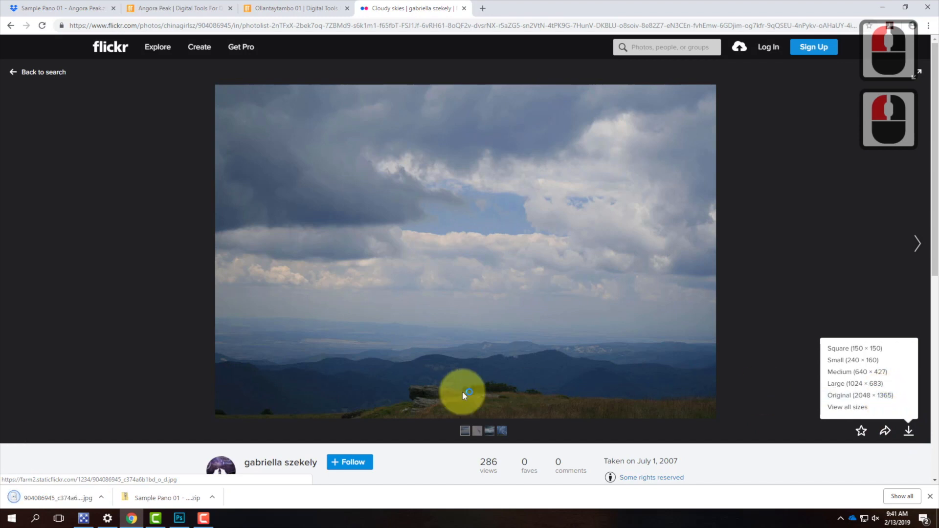
- Show the downloaded photo in its folder and copy the file 904086945_c374a6b1bd_o
click(101, 500)
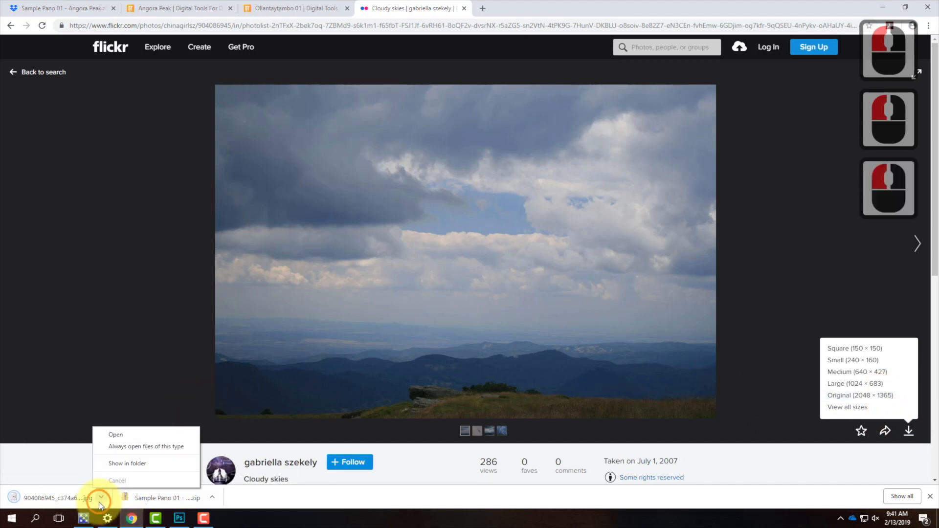
click(124, 468)
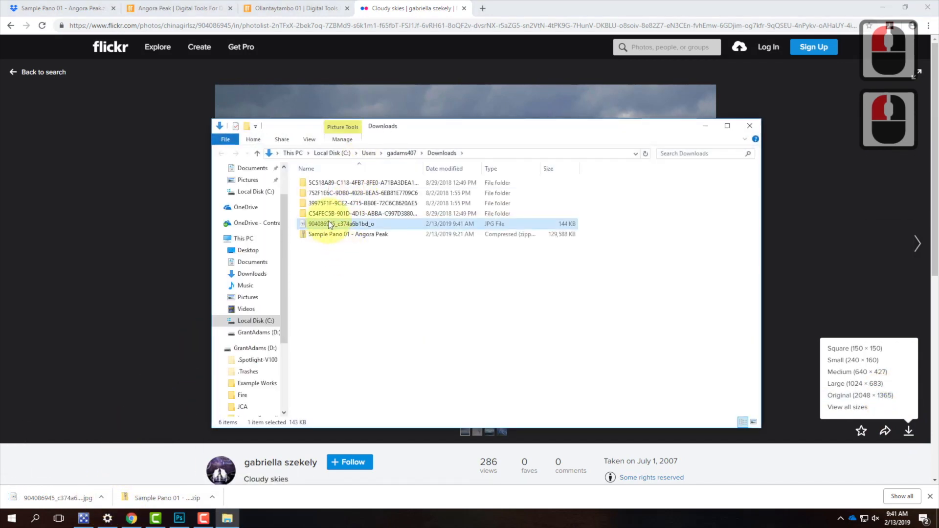
right_click(330, 223)
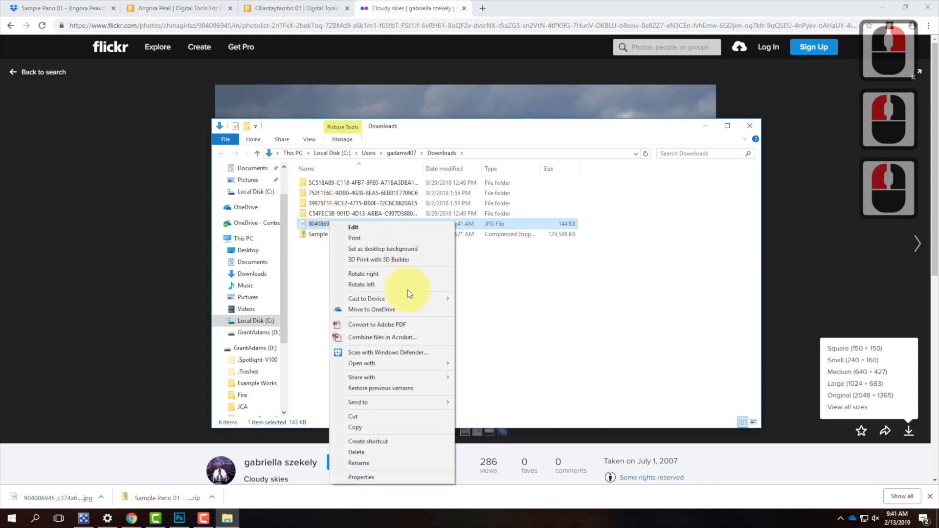
click(396, 427)
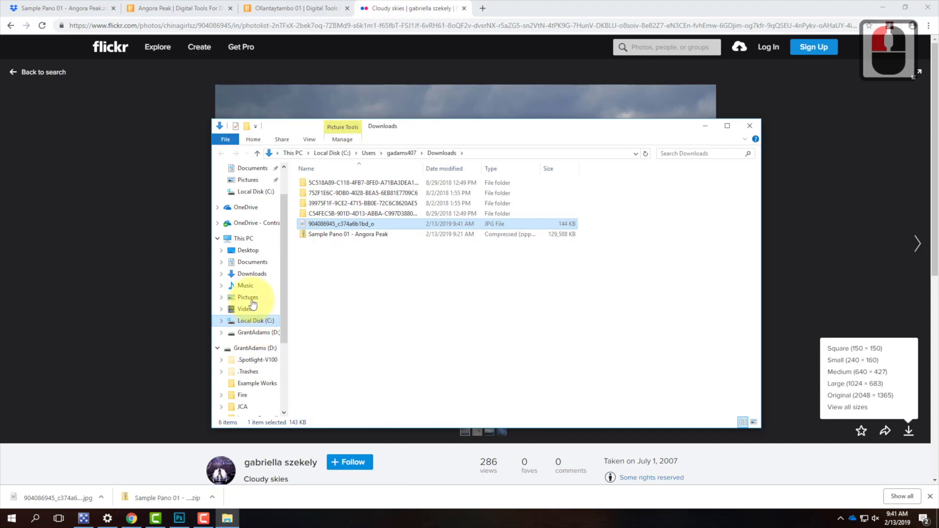
- Create a folder named S2019 in the OneDrive folder Live Demonstrations > Live - A135 Exercises > Ex106
click(250, 224)
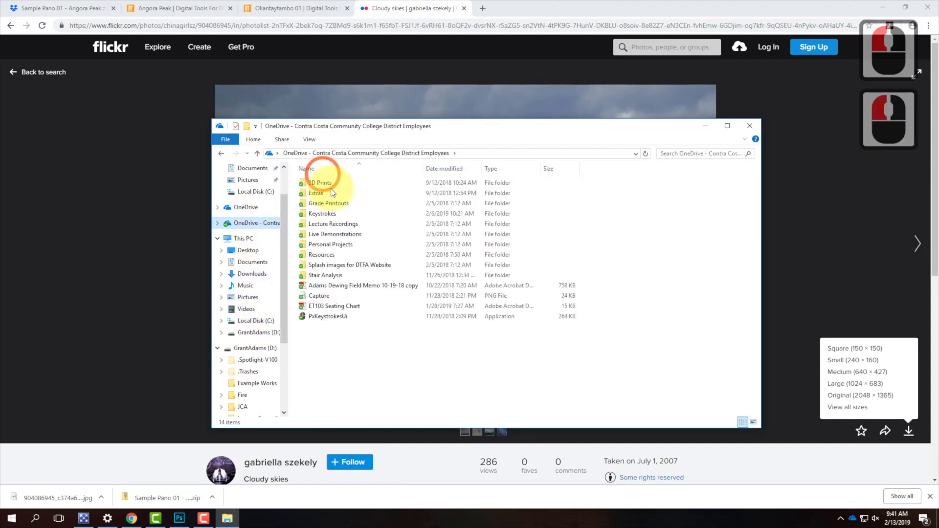
double_click(335, 237)
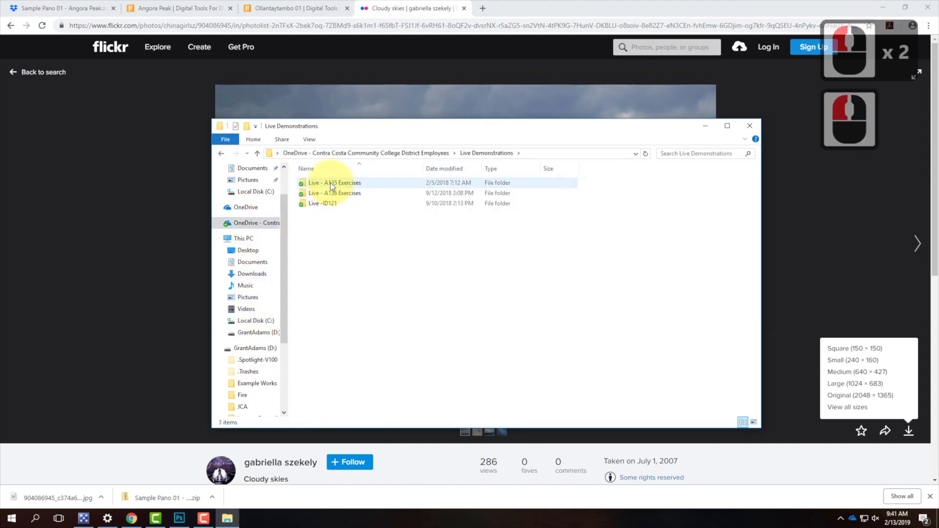
double_click(330, 183)
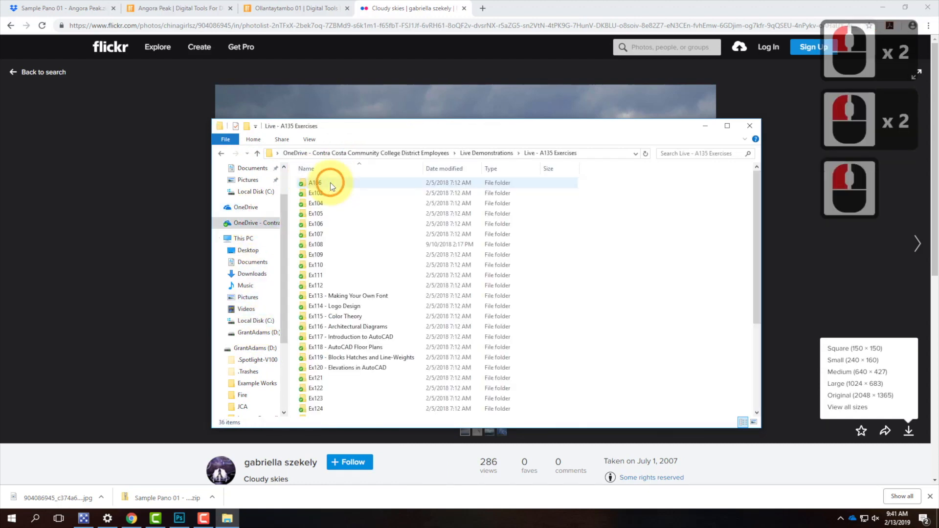
double_click(328, 224)
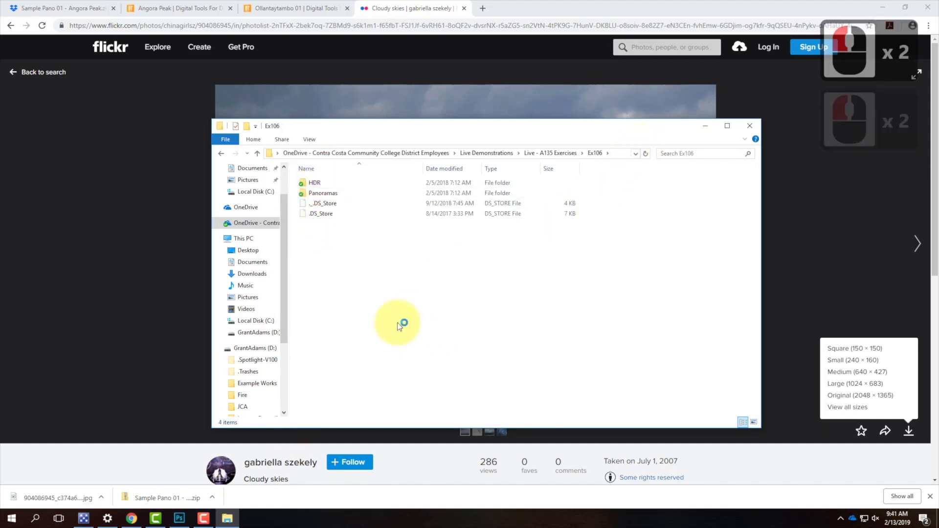
right_click(363, 296)
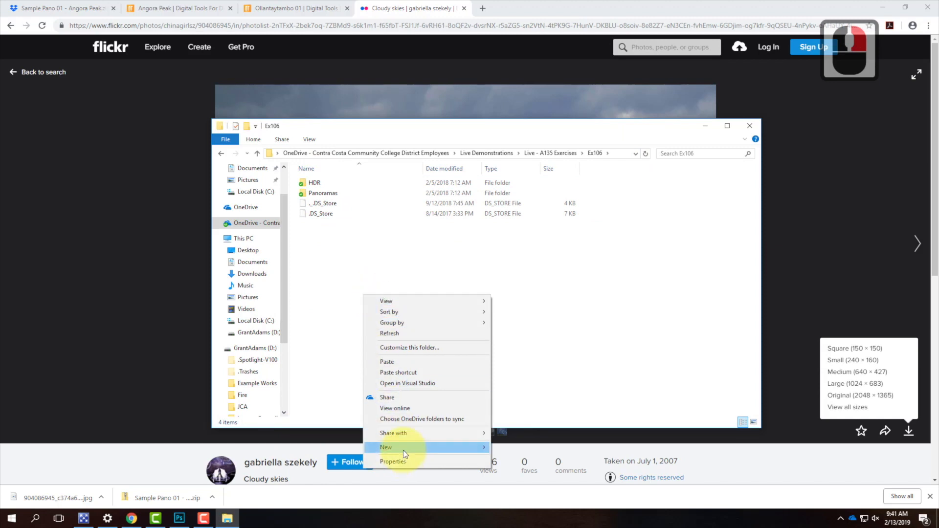
mouse_move(403, 447)
click(514, 315)
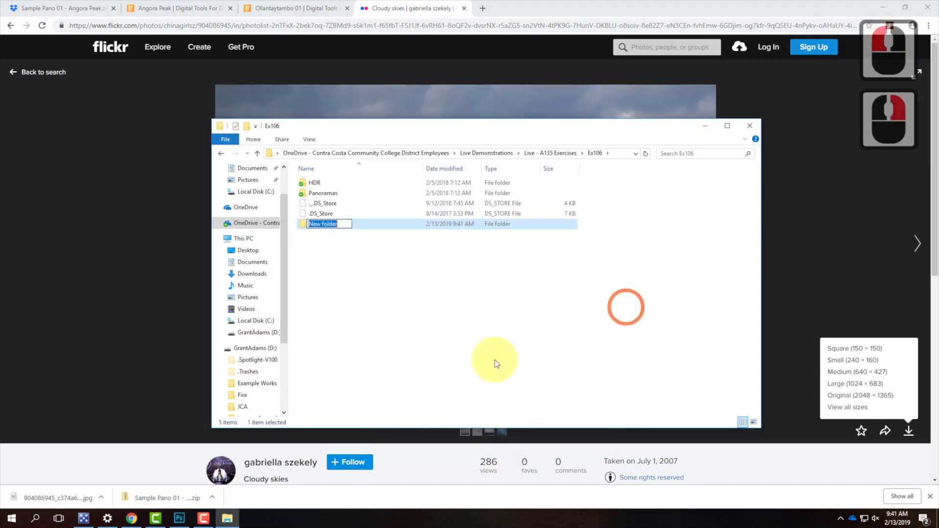
text(S201)
key(BackSpace)
text(019)
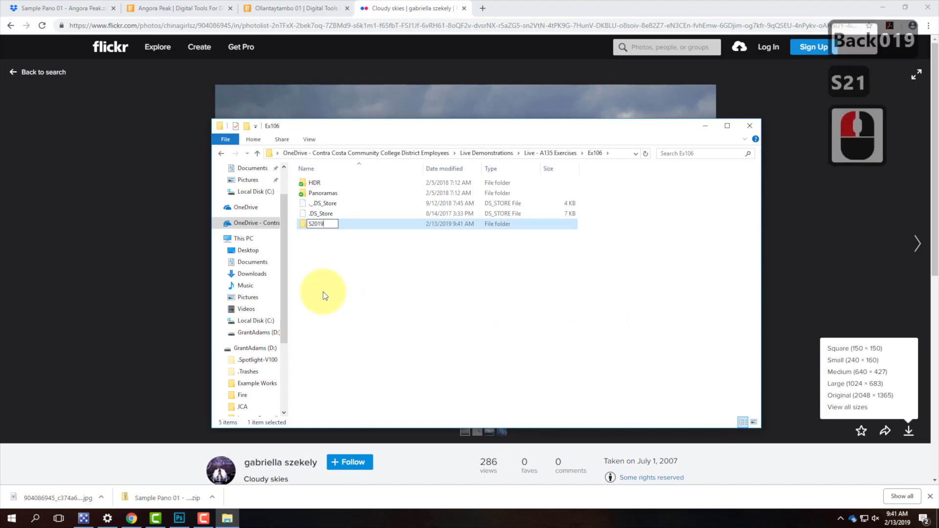
key(Return)
- Paste the copied sky photo into the S2019 folder
double_click(342, 194)
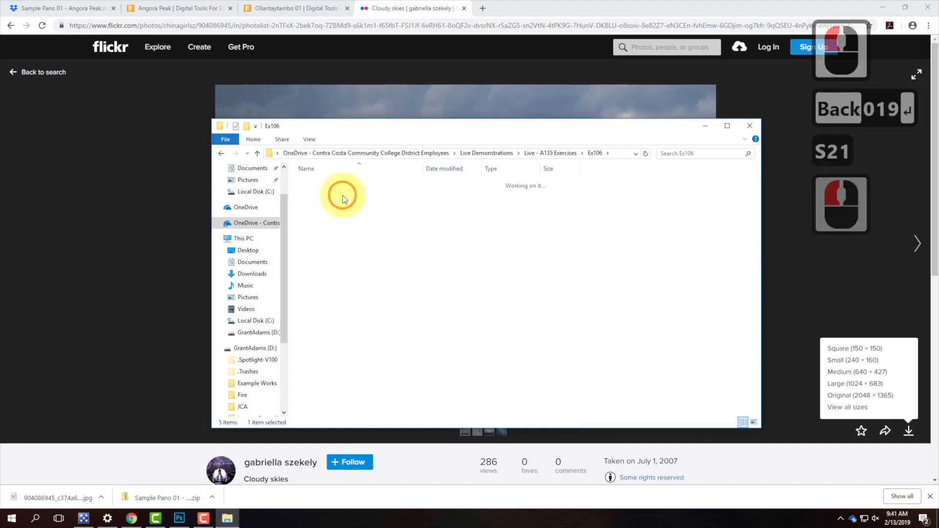
right_click(384, 261)
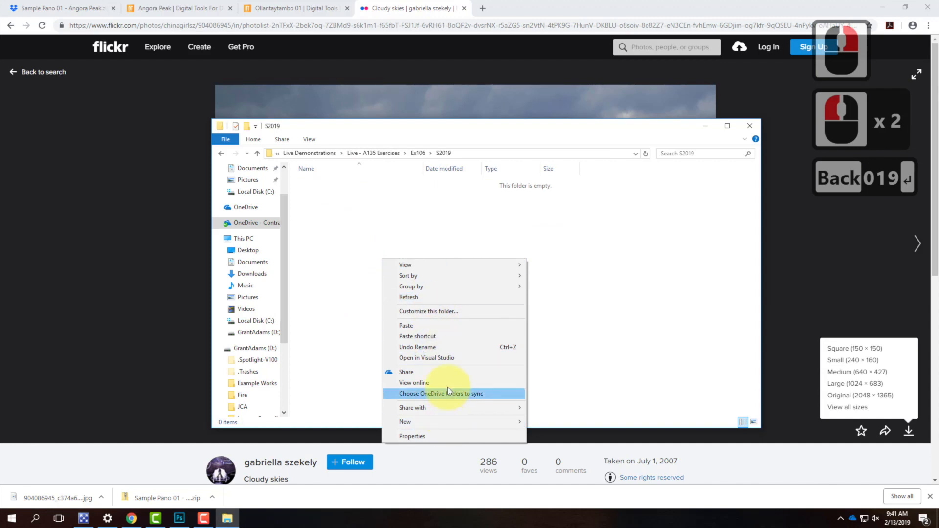
click(436, 325)
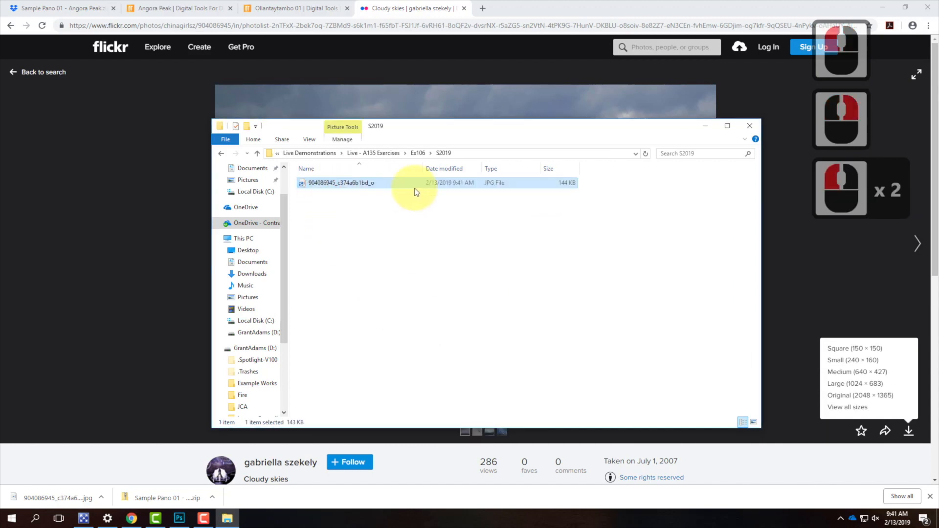
click(365, 190)
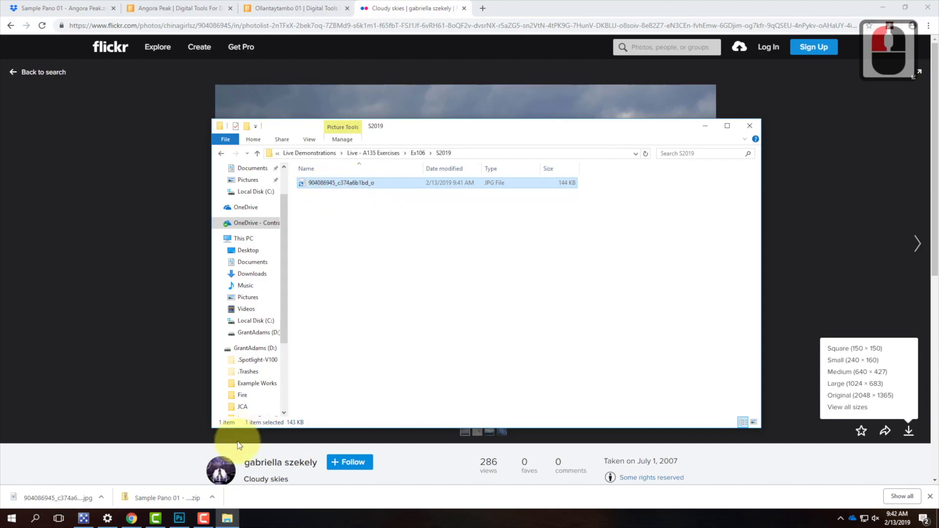
- Switch to Photoshop and place 904086945_c374a6b1bd_o from Ex106 > S2019 as an embedded image in Untitled_HDR4
click(179, 518)
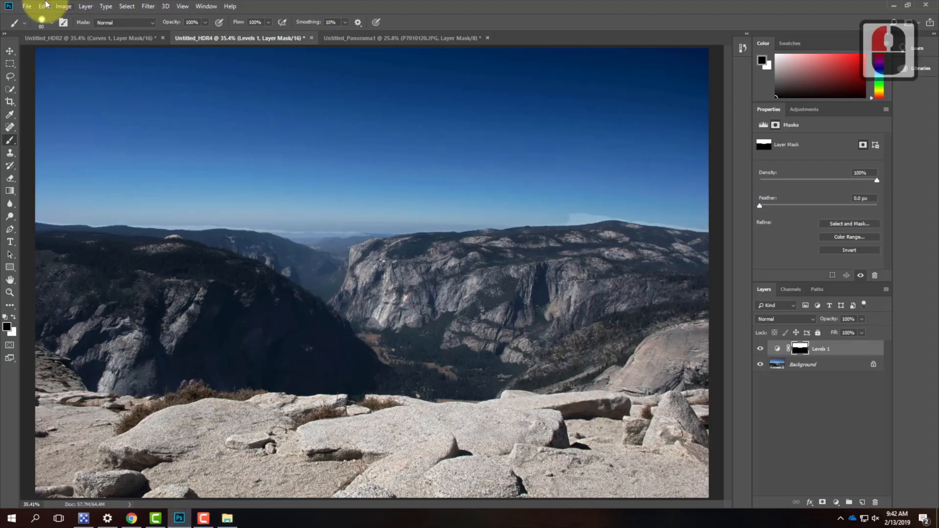
click(27, 7)
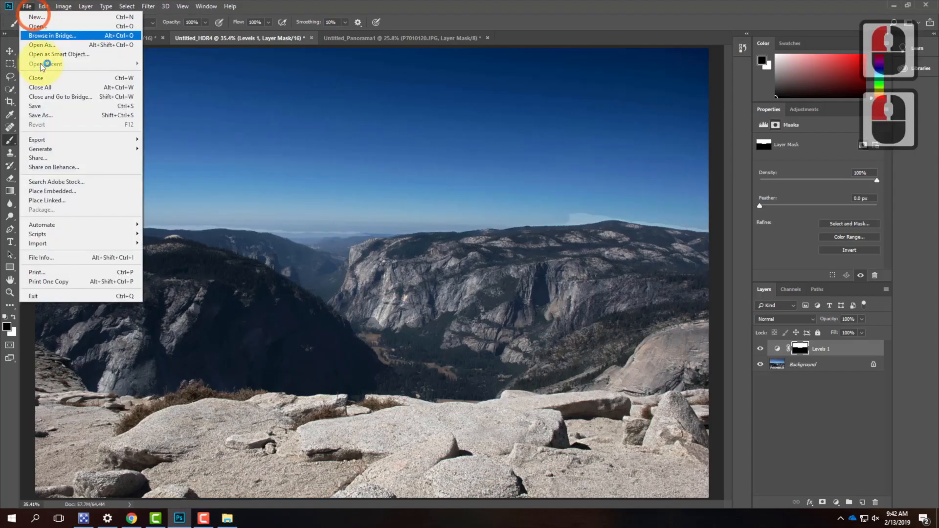
click(51, 192)
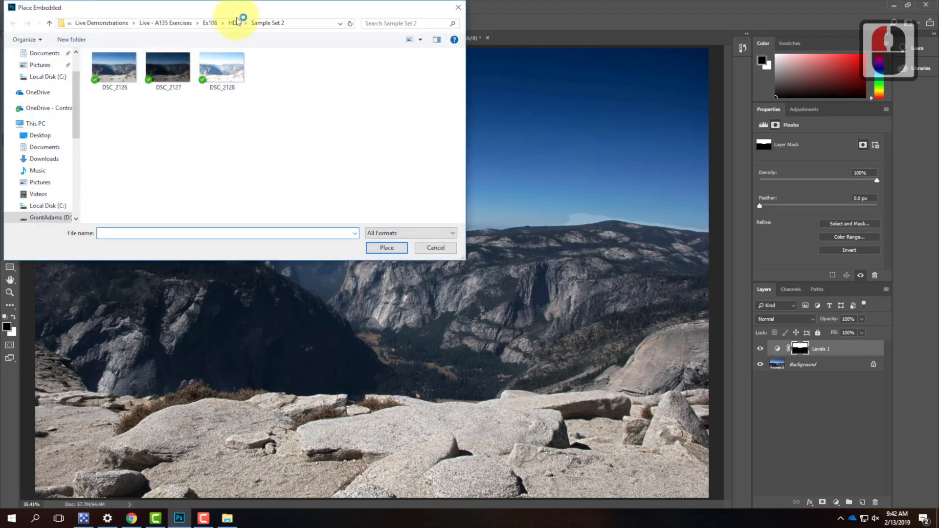
click(207, 23)
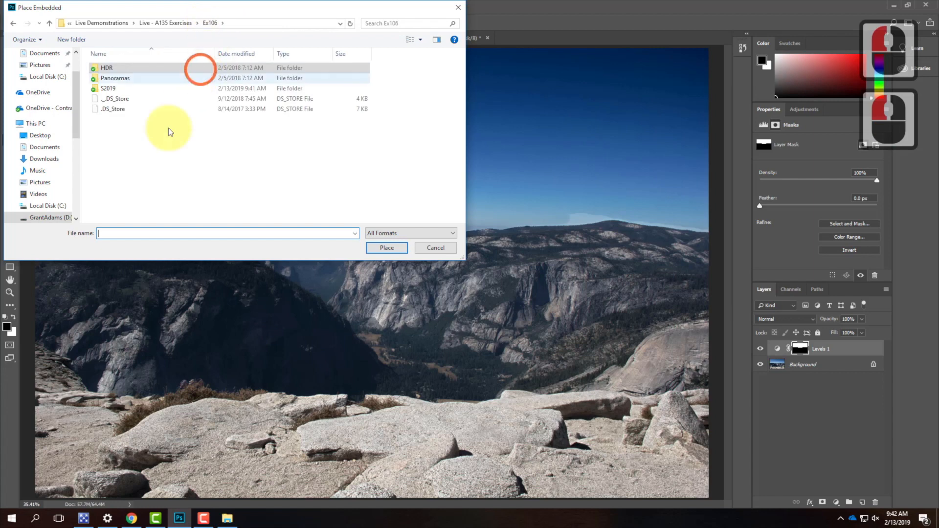
click(107, 91)
double_click(107, 91)
click(389, 249)
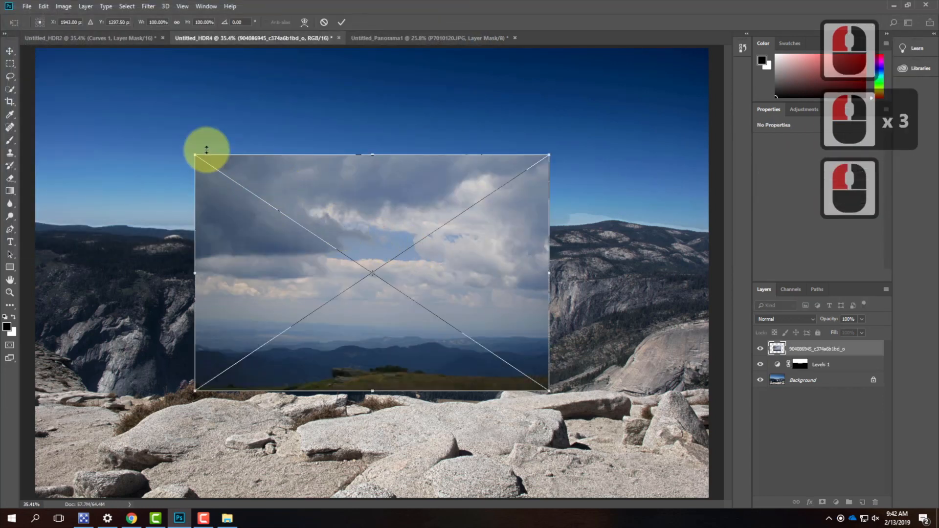
- Scale the placed sky photo proportionally to about 190.7% so it spans the full canvas width
drag(194, 154, 27, 54)
drag(548, 48, 771, 32)
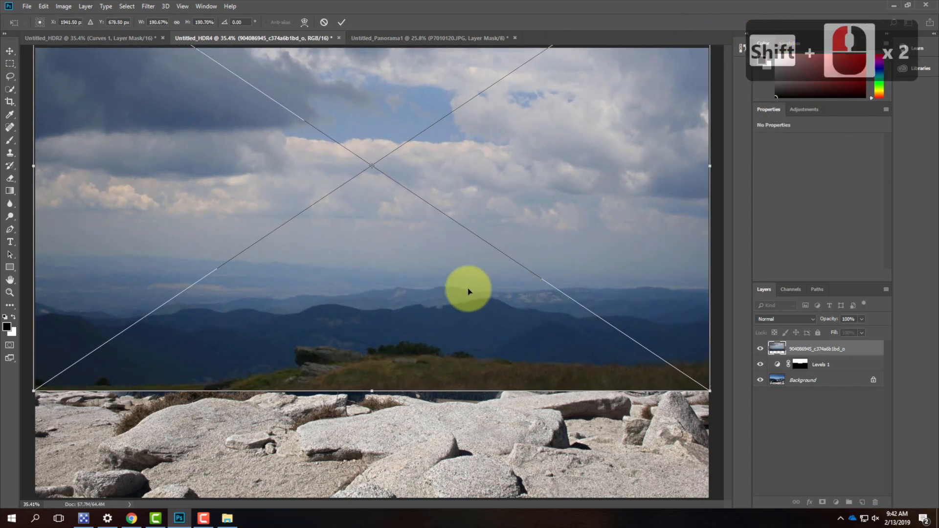
- Lower the sky layer's opacity to 88% and move the photo up to about Y 576.5 px
click(867, 322)
drag(840, 333, 856, 330)
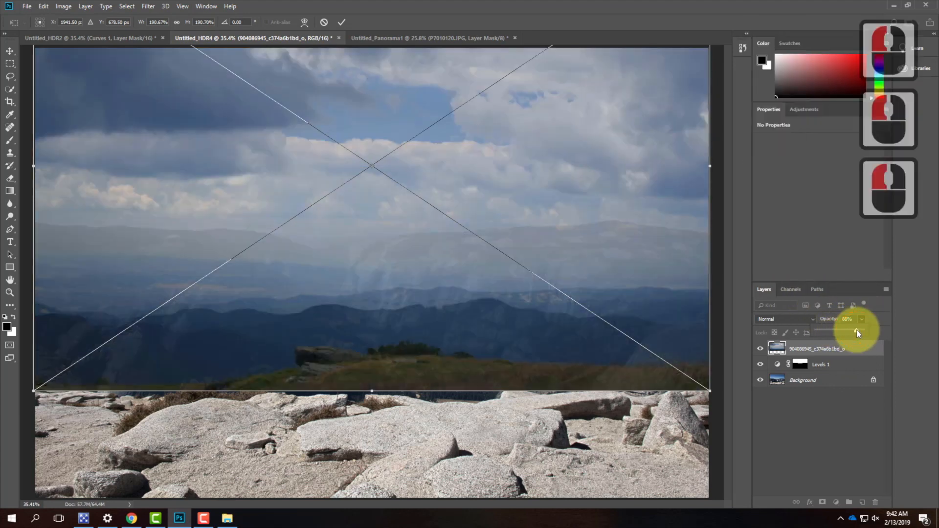
mouse_move(392, 321)
mouse_down()
mouse_move(389, 269)
mouse_move(374, 291)
mouse_move(376, 278)
mouse_move(404, 283)
mouse_move(404, 303)
mouse_move(393, 301)
mouse_move(398, 257)
mouse_move(396, 309)
mouse_up()
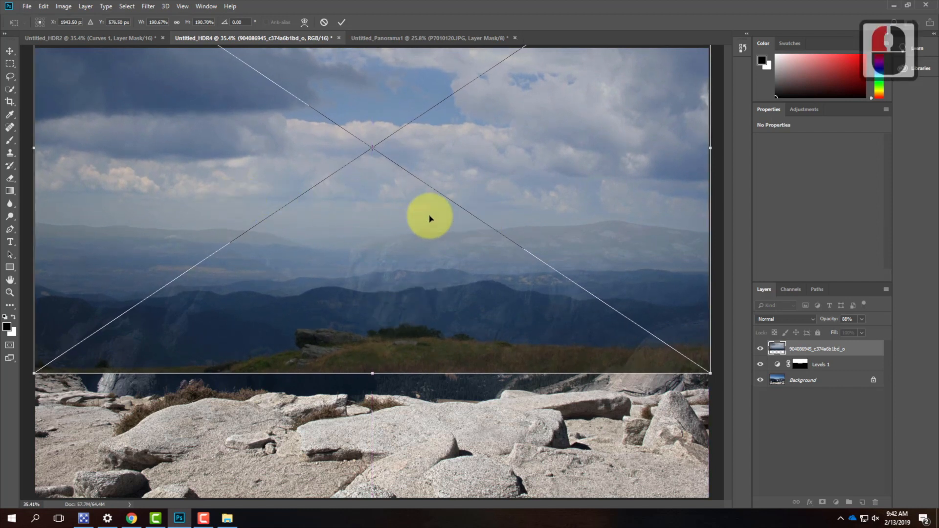
- Restore the sky layer's opacity to 100% and commit the placed photo's transformation
click(861, 320)
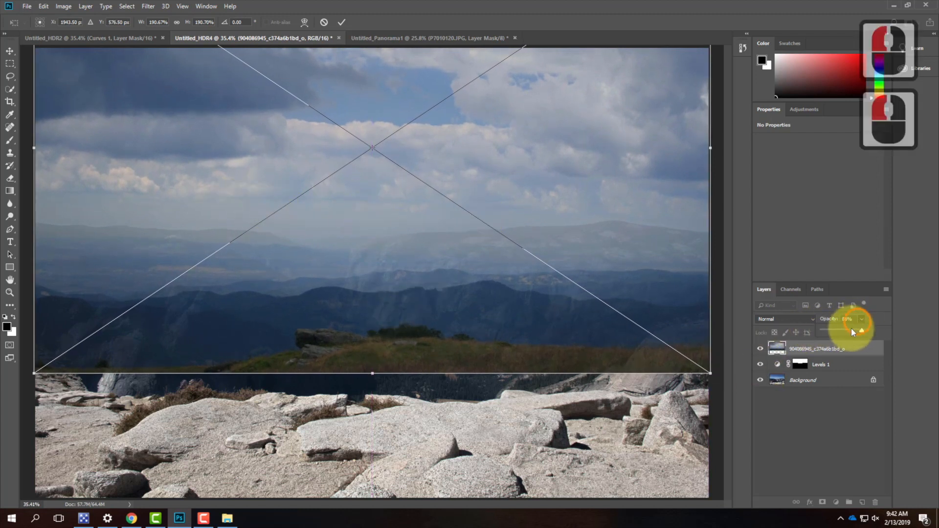
drag(862, 331, 887, 334)
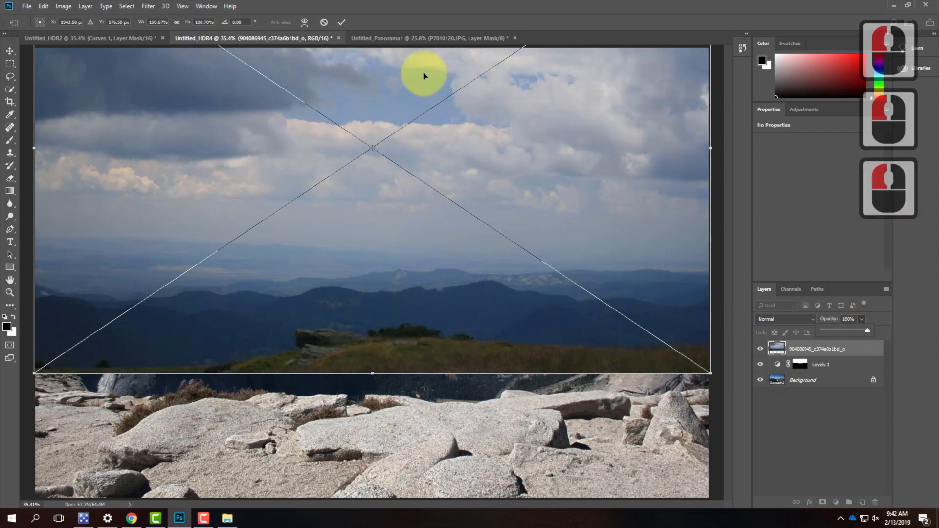
click(342, 23)
- Add a layer mask to the sky layer and brush black over its lower part to reveal the original mountains and rocks
key(b)
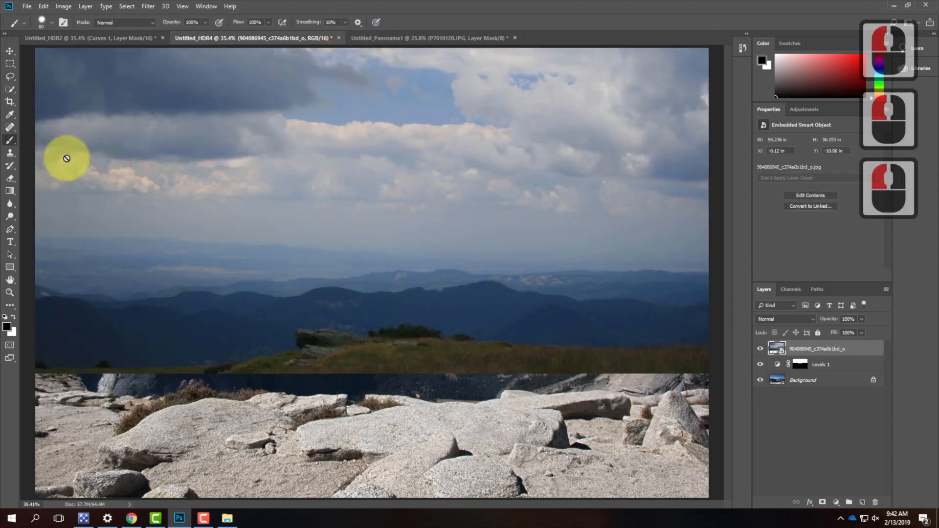
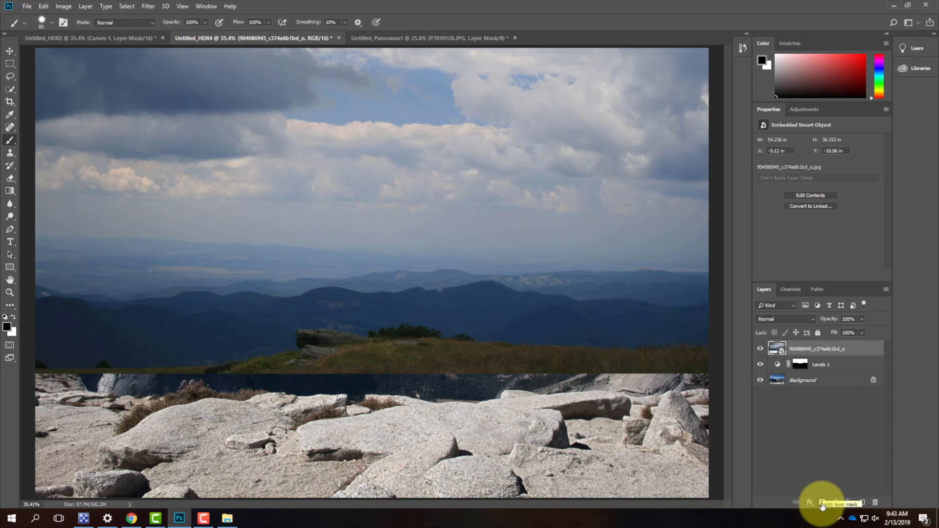
click(823, 504)
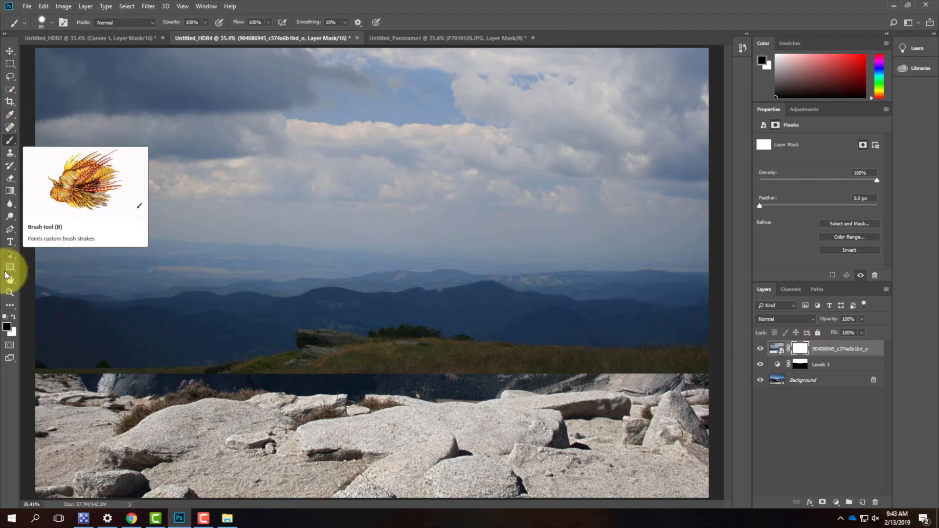
mouse_move(216, 324)
mouse_down()
mouse_move(177, 322)
mouse_move(256, 320)
mouse_move(138, 318)
mouse_move(243, 314)
mouse_move(128, 310)
mouse_move(245, 290)
mouse_move(181, 289)
mouse_move(193, 302)
mouse_move(102, 309)
mouse_move(159, 325)
mouse_move(67, 346)
mouse_move(165, 354)
mouse_move(124, 365)
mouse_move(285, 310)
mouse_move(275, 334)
mouse_move(13, 333)
mouse_move(28, 322)
mouse_move(209, 316)
mouse_move(28, 313)
mouse_move(464, 312)
mouse_move(10, 299)
mouse_move(671, 301)
mouse_move(697, 310)
mouse_move(459, 307)
mouse_move(687, 300)
mouse_move(697, 307)
mouse_move(42, 297)
mouse_move(39, 379)
mouse_move(741, 359)
mouse_move(714, 305)
mouse_move(606, 305)
mouse_move(602, 328)
mouse_move(550, 336)
mouse_move(589, 322)
mouse_move(601, 222)
mouse_move(613, 204)
mouse_move(431, 221)
mouse_up()
key(bracketright)
key(bracketright)
key(bracketright)
key(bracketright)
key(bracketright)
key(bracketright)
key(bracketright)
key(bracketright)
key(bracketright)
key(bracketright)
key(bracketright)
key(bracketright)
key(bracketright)
key(bracketright)
key(bracketright)
key(bracketleft)
key(bracketleft)
key(bracketleft)
key(bracketleft)
key(bracketleft)
key(bracketleft)
key(bracketleft)
key(bracketleft)
key(bracketleft)
key(bracketleft)
- Brush white on the sky layer's mask along the horizon to bring the cloudy sky back down to the mountain ridges
click(12, 316)
mouse_move(365, 240)
mouse_down()
mouse_move(449, 233)
mouse_move(404, 226)
mouse_move(521, 221)
mouse_up()
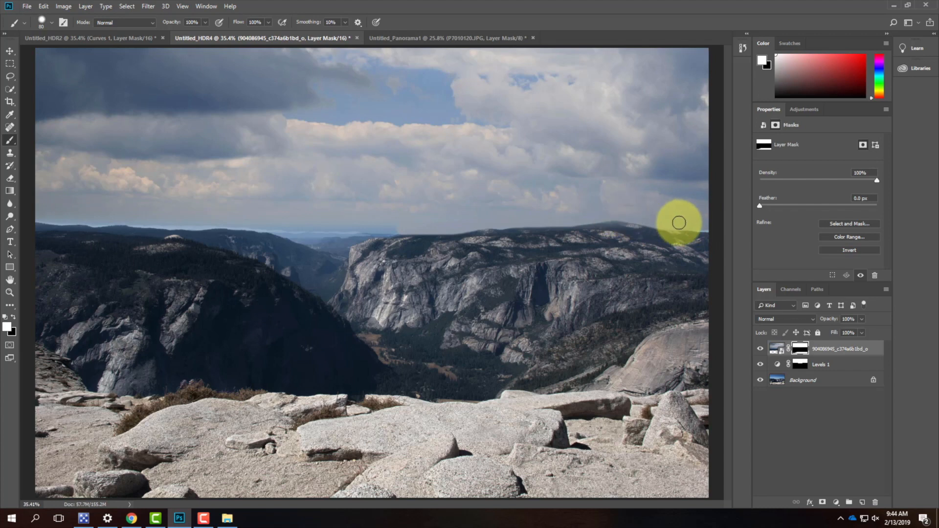
mouse_move(396, 227)
mouse_down()
mouse_move(414, 224)
mouse_move(93, 222)
mouse_move(32, 210)
mouse_move(178, 203)
mouse_move(630, 277)
mouse_up()
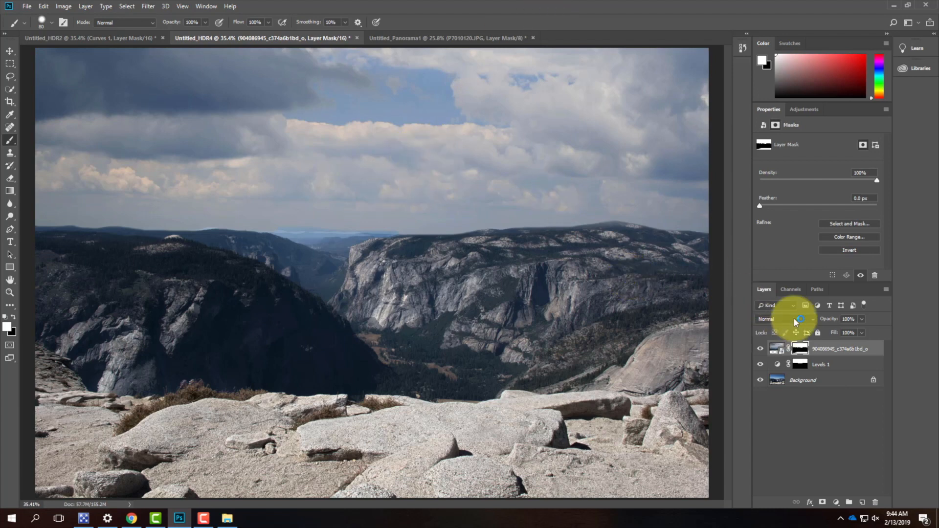
- Try the Multiply and Screen blend modes on the sky layer and return it to Normal
click(794, 319)
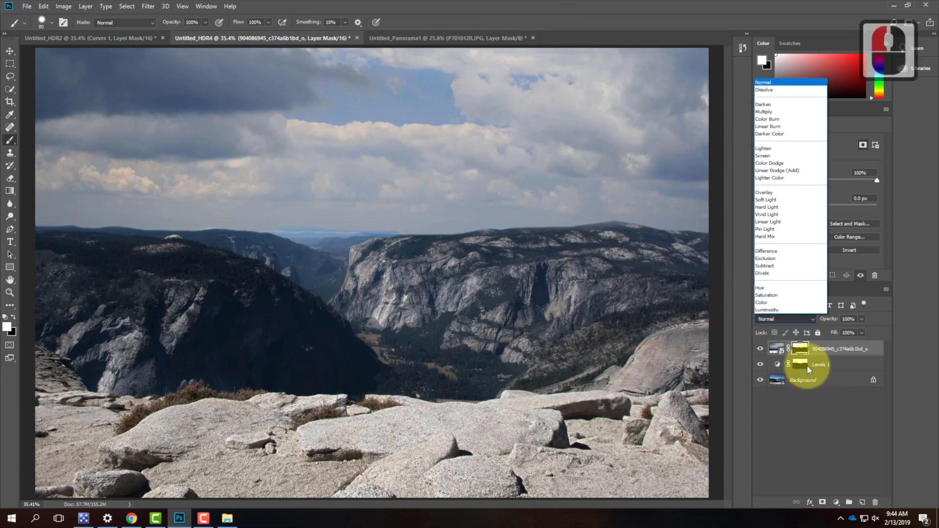
click(770, 113)
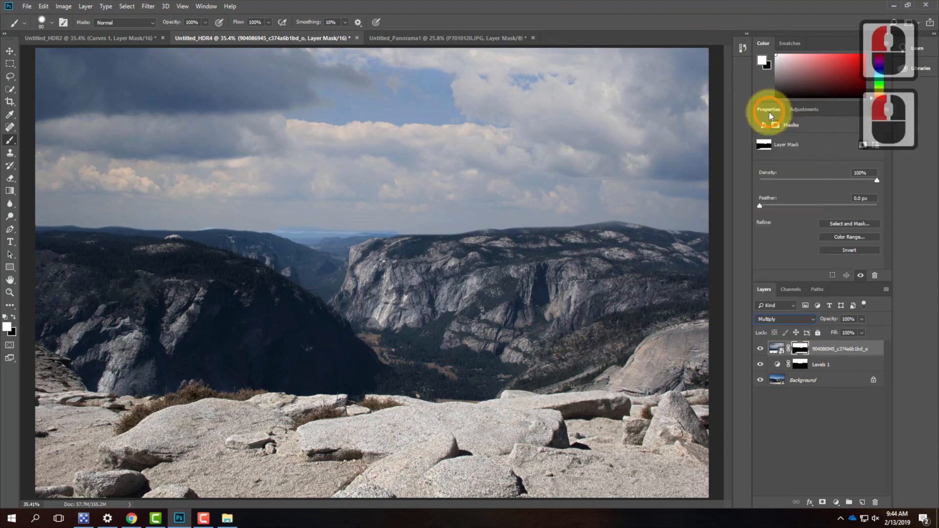
click(794, 321)
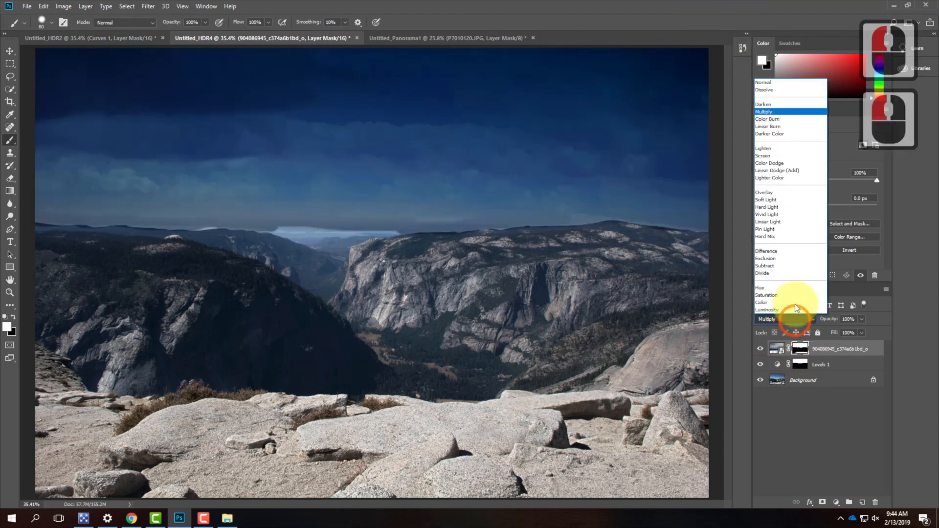
click(786, 155)
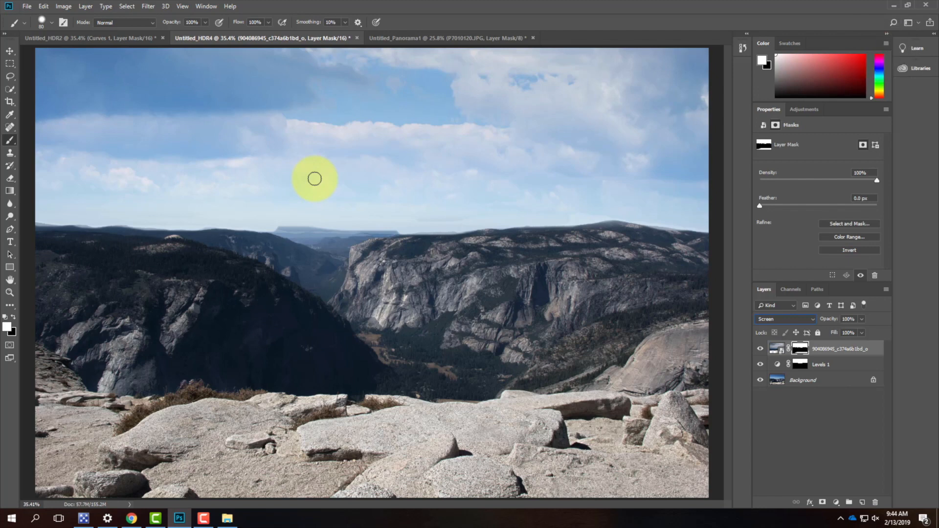
click(800, 322)
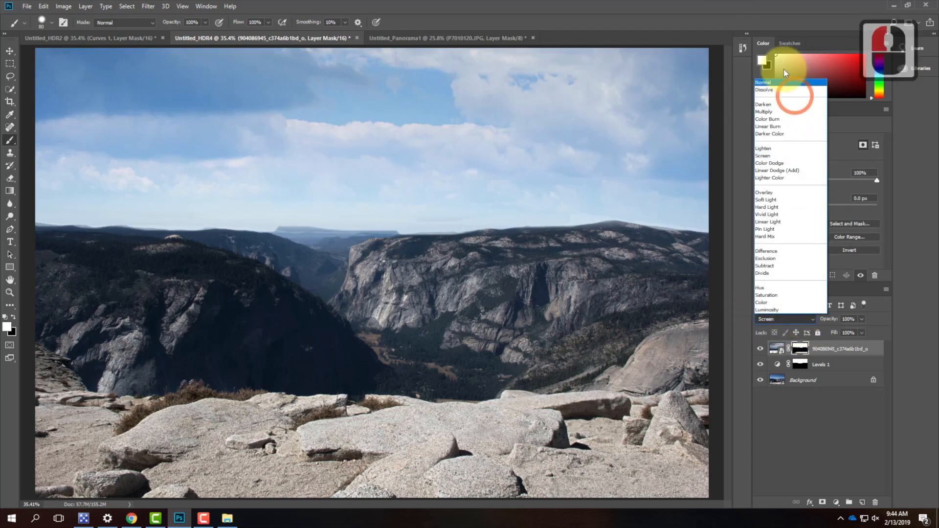
click(778, 83)
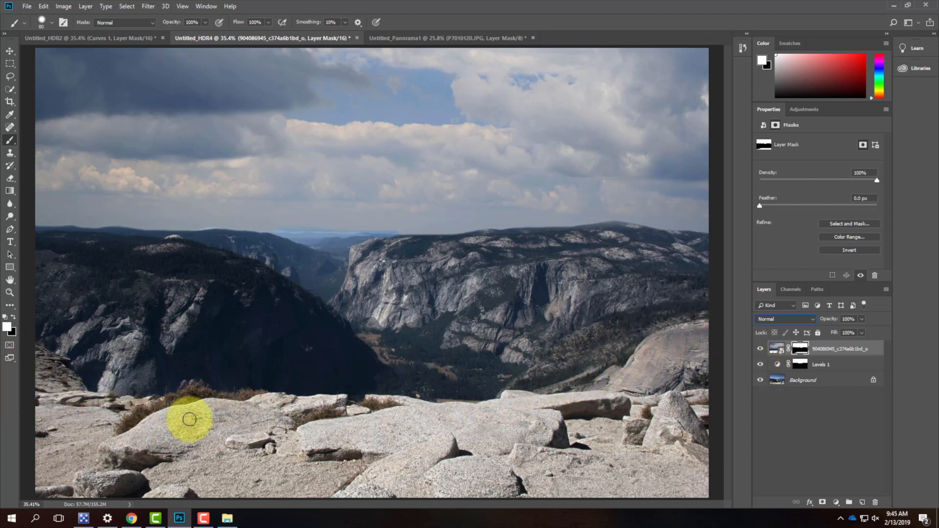
- Add a Levels adjustment layer above the sky layer with the default name and options
click(64, 6)
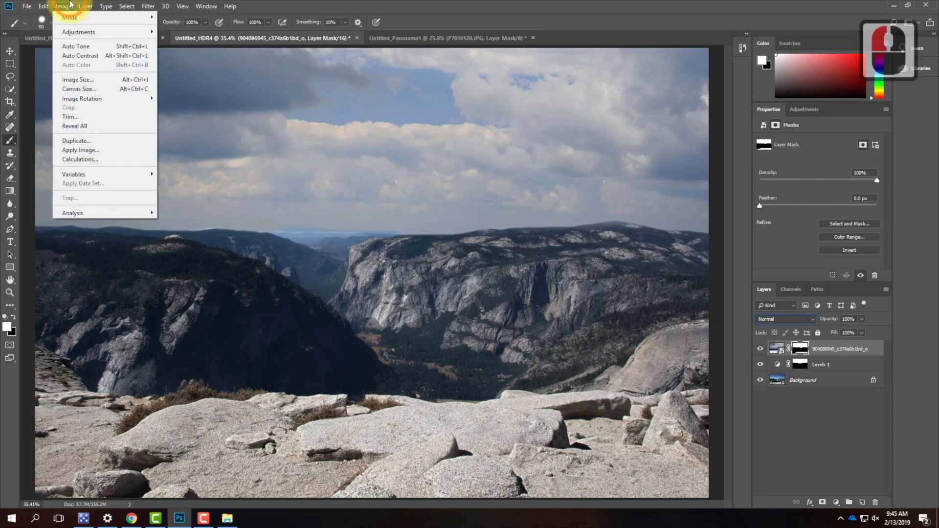
mouse_move(86, 6)
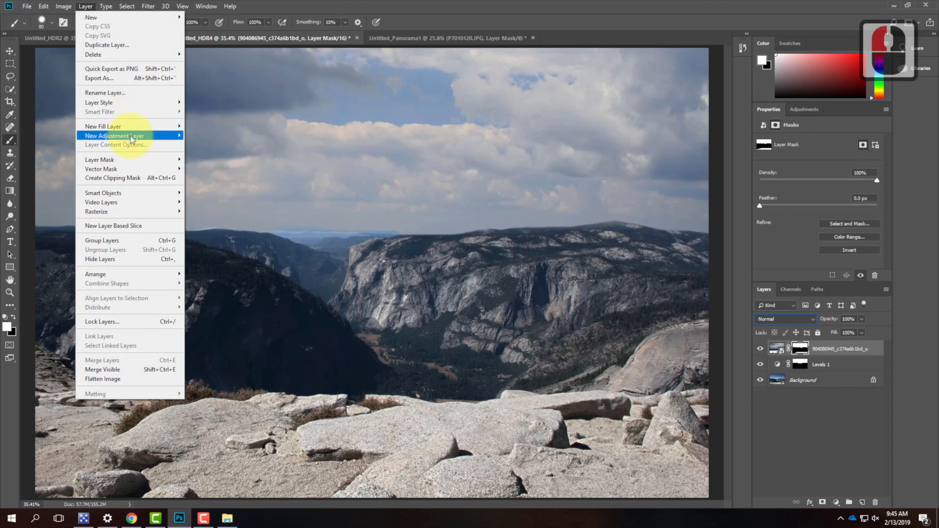
mouse_move(130, 136)
click(236, 144)
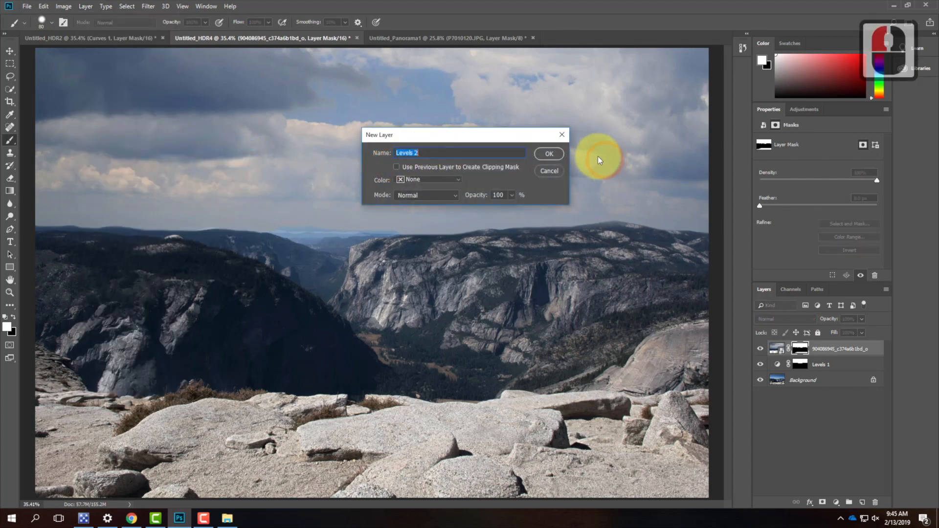
click(550, 153)
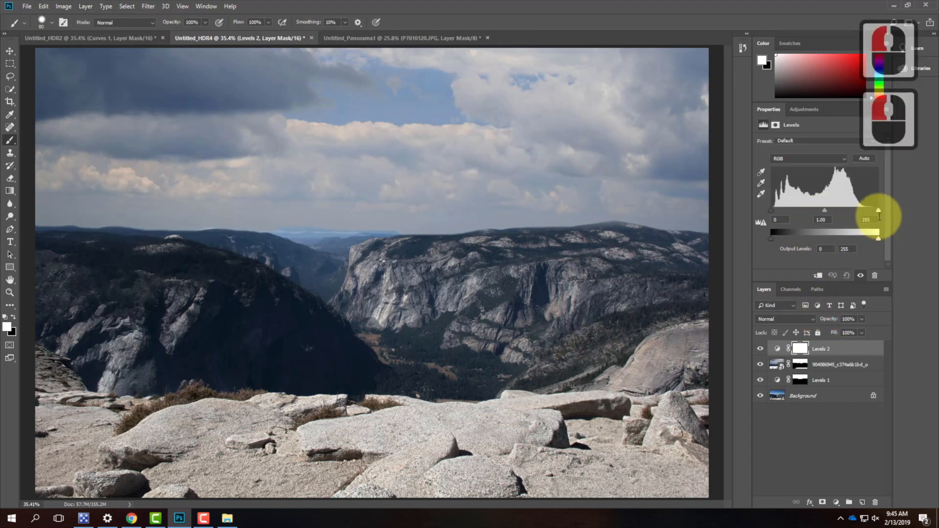
- Set the new Levels adjustment's input shadows to 21, midtones to 0.93 and highlights to 253
drag(878, 211, 867, 214)
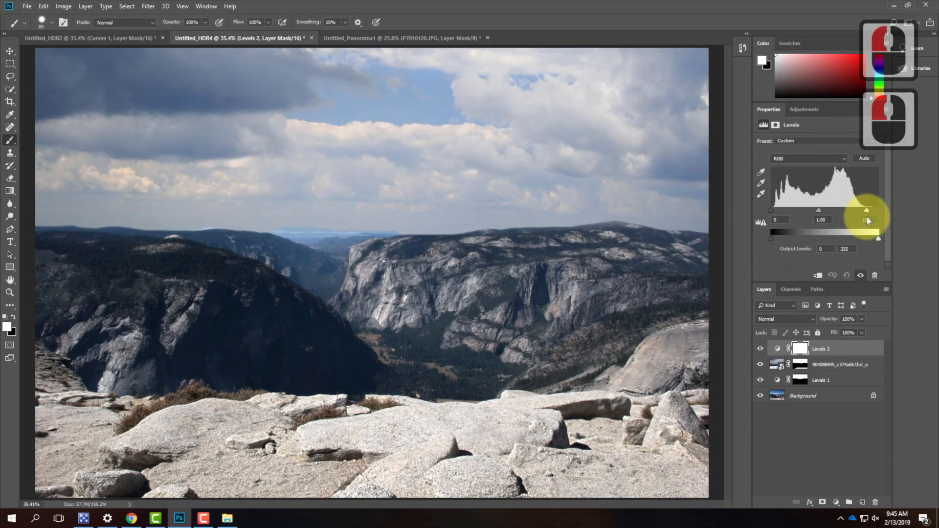
drag(818, 210, 827, 209)
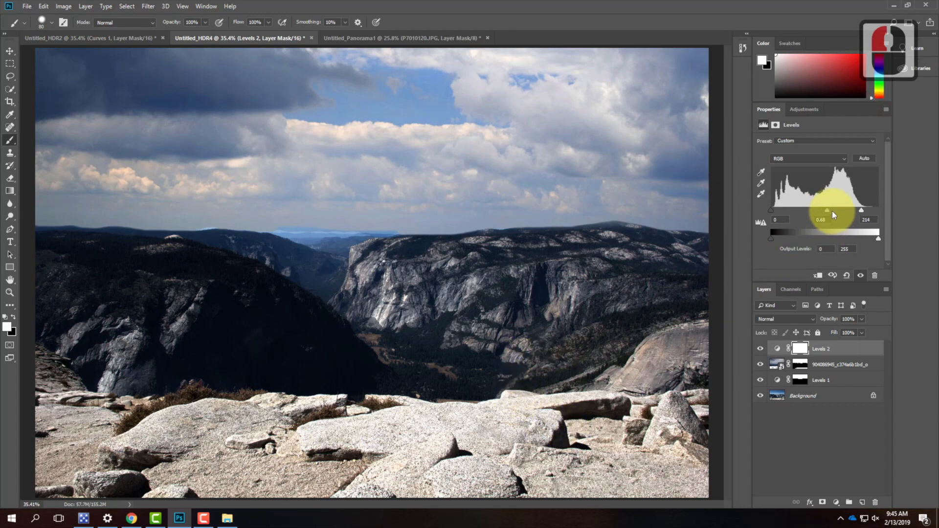
drag(826, 212, 779, 210)
drag(861, 211, 876, 211)
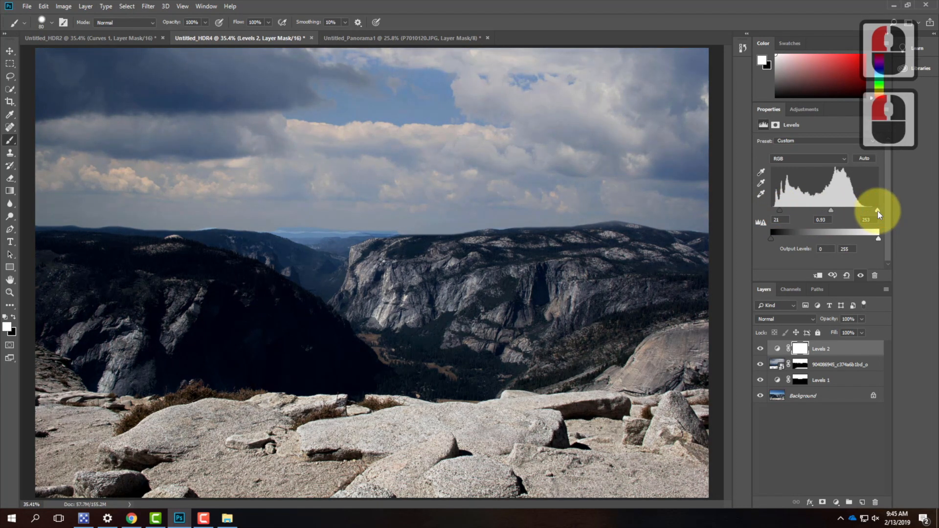
click(878, 211)
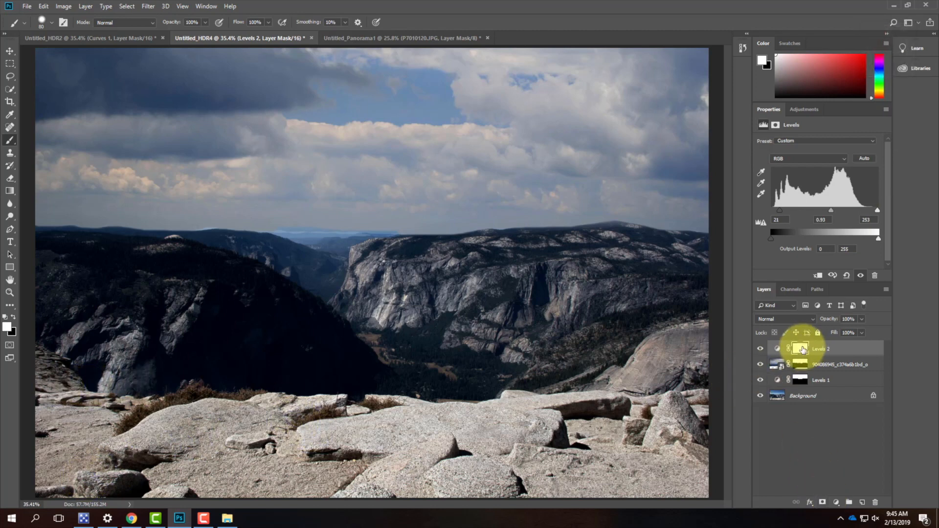
- Brush black over the mountains and rocks on the Levels 2 mask with a brush of size 1000, limiting the adjustment to the sky
click(14, 317)
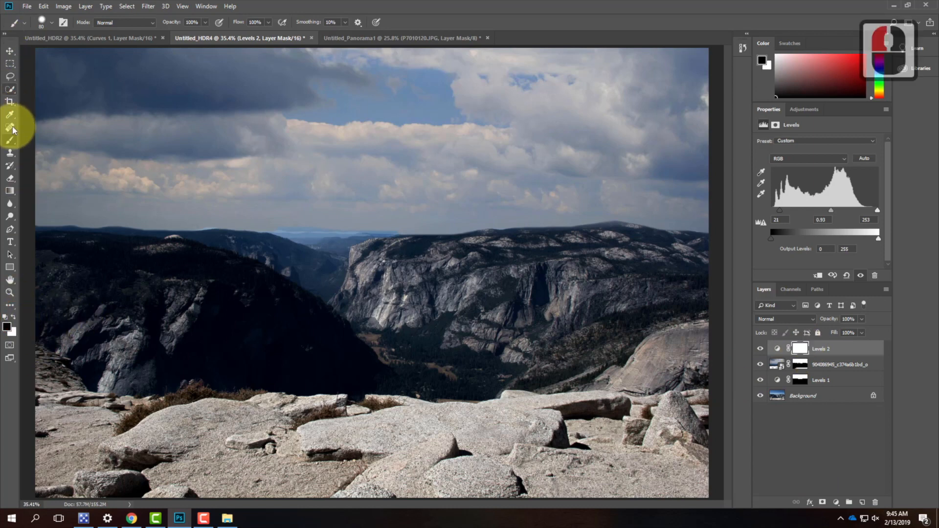
click(11, 142)
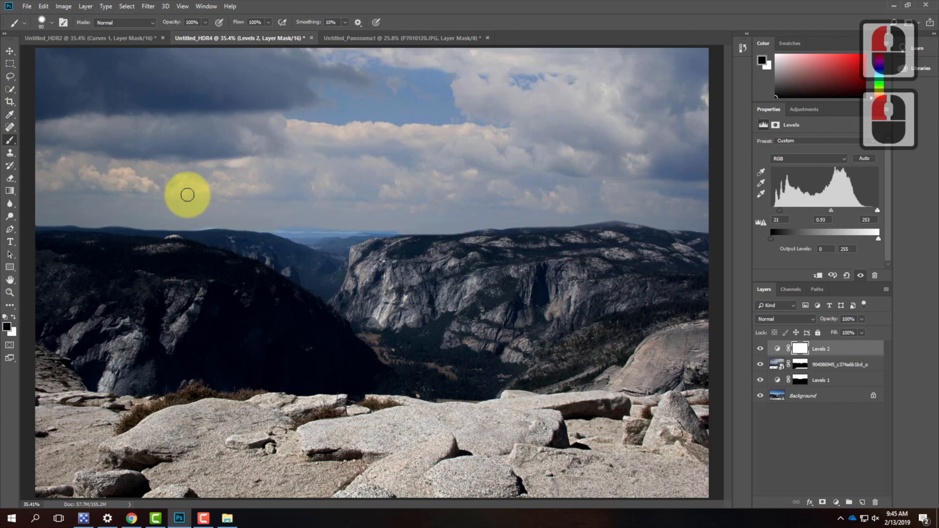
key(bracketright)
key(bracketright)
key(bracketright)
key(bracketright)
key(bracketright)
key(bracketright)
key(bracketright)
key(bracketright)
key(bracketright)
key(bracketright)
key(bracketright)
key(bracketright)
key(bracketright)
key(bracketright)
key(bracketright)
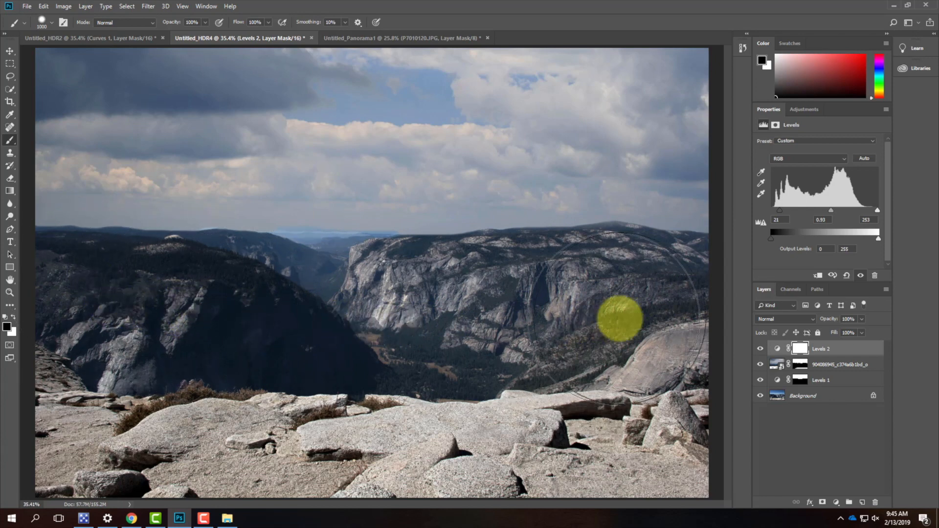
mouse_move(707, 316)
mouse_down()
mouse_move(680, 299)
mouse_move(596, 280)
mouse_move(513, 272)
mouse_up()
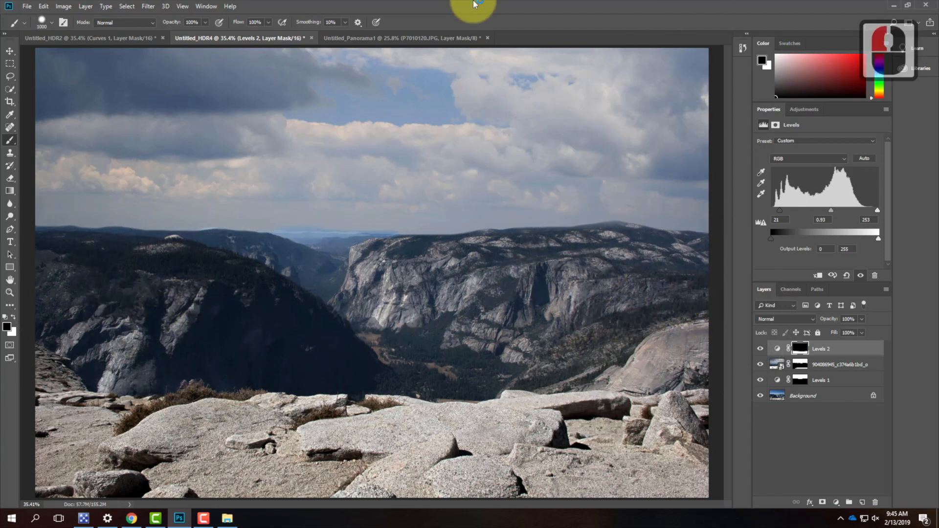
- Toggle the Levels 2 layer's visibility to compare the sky with and without the adjustment
click(761, 350)
click(761, 349)
click(760, 350)
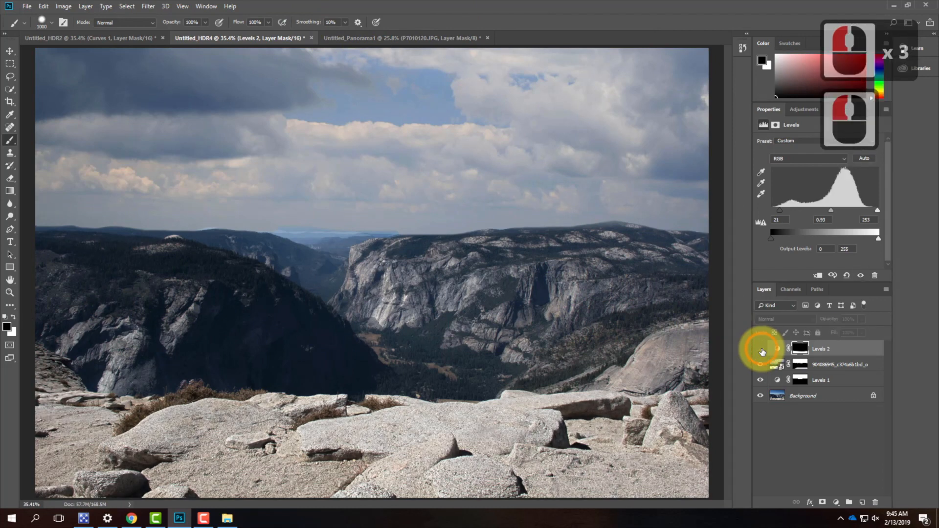
click(760, 350)
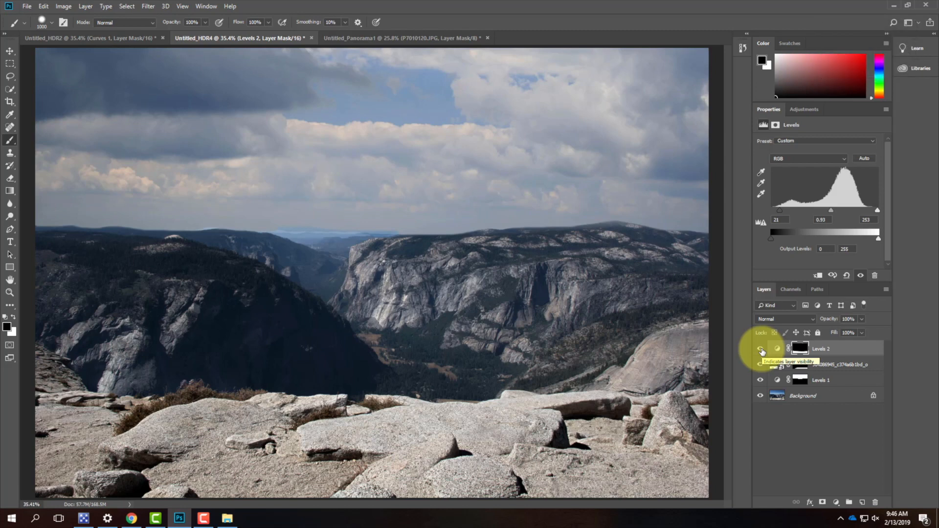
click(761, 349)
click(761, 350)
click(761, 349)
click(761, 350)
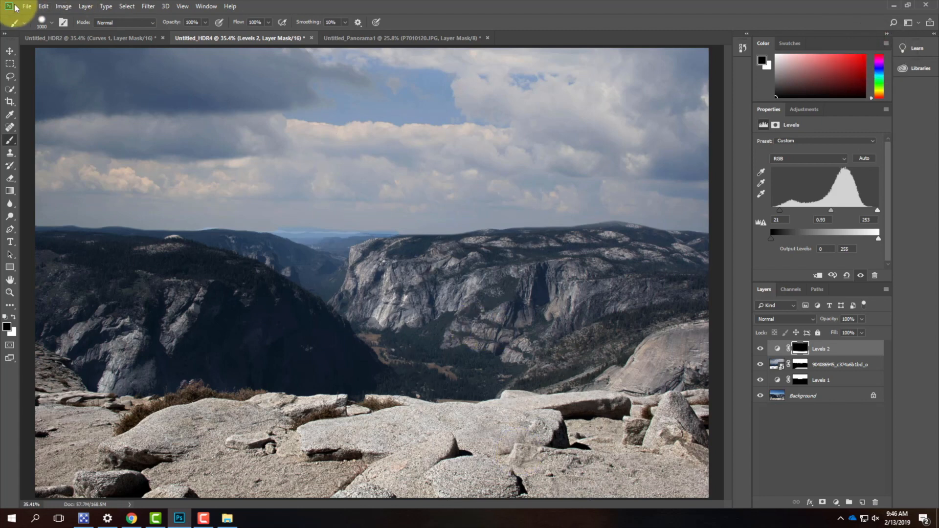
- Add a Channel Mixer adjustment layer above Levels 2 and turn on Monochrome
click(86, 6)
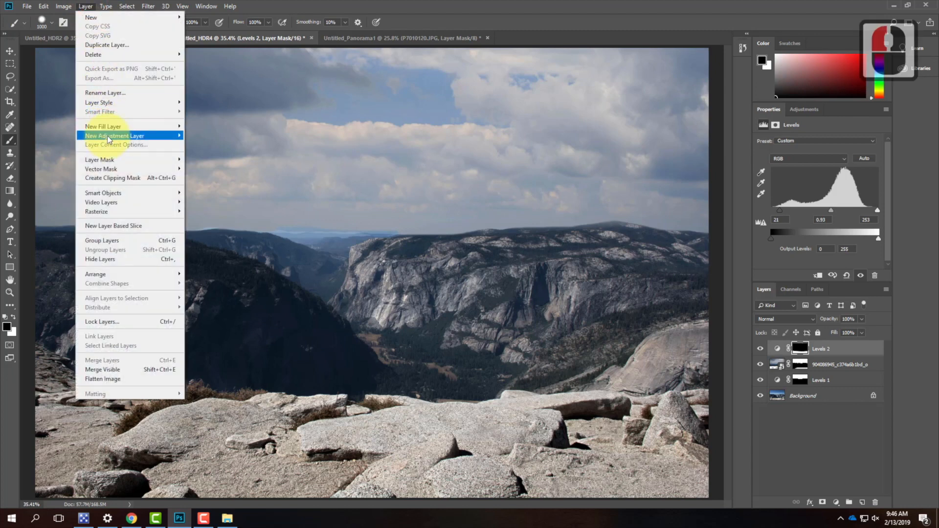
mouse_move(117, 135)
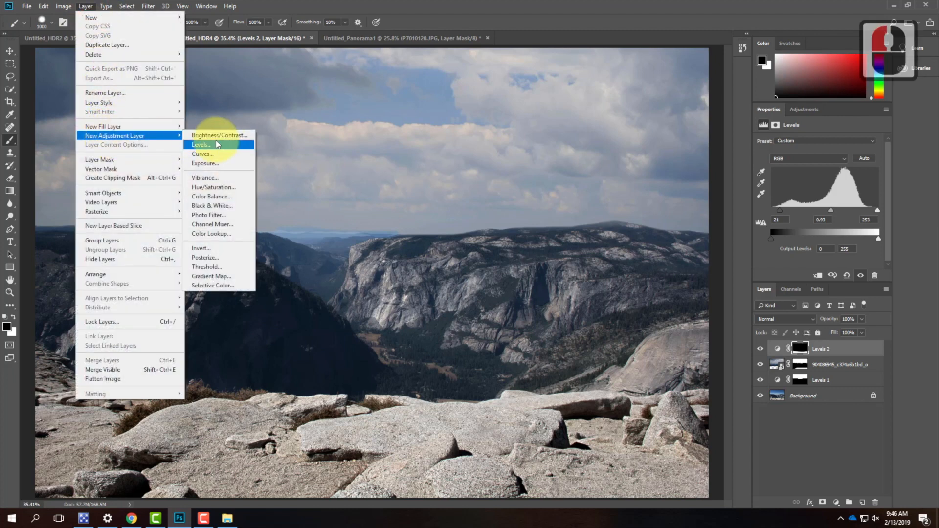
click(225, 225)
click(551, 151)
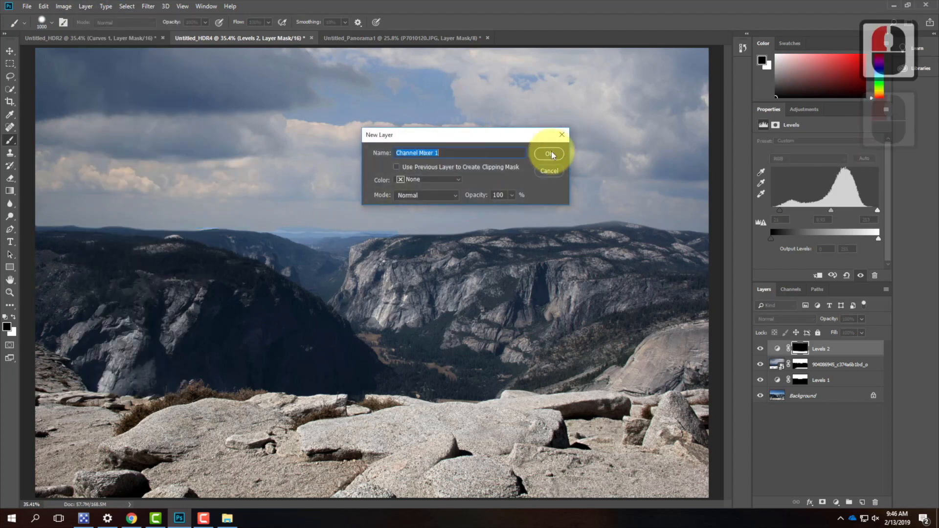
click(808, 184)
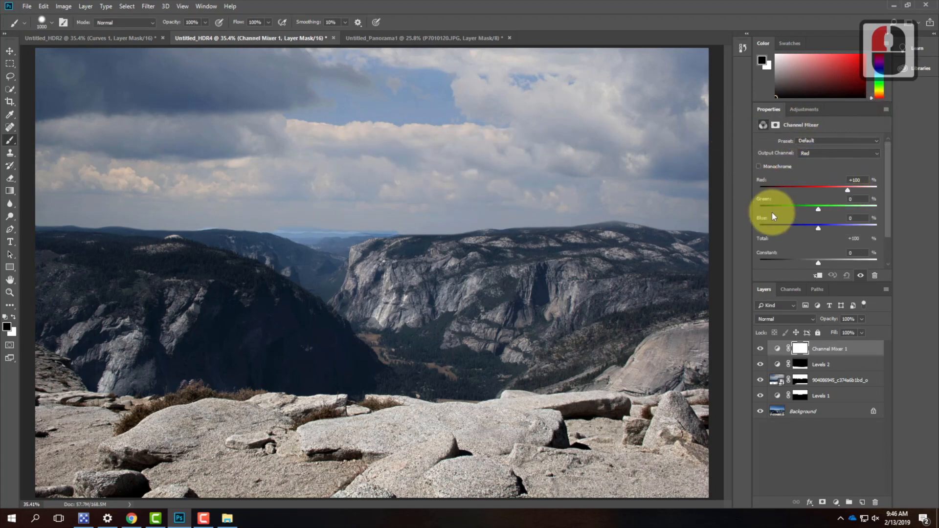
click(759, 166)
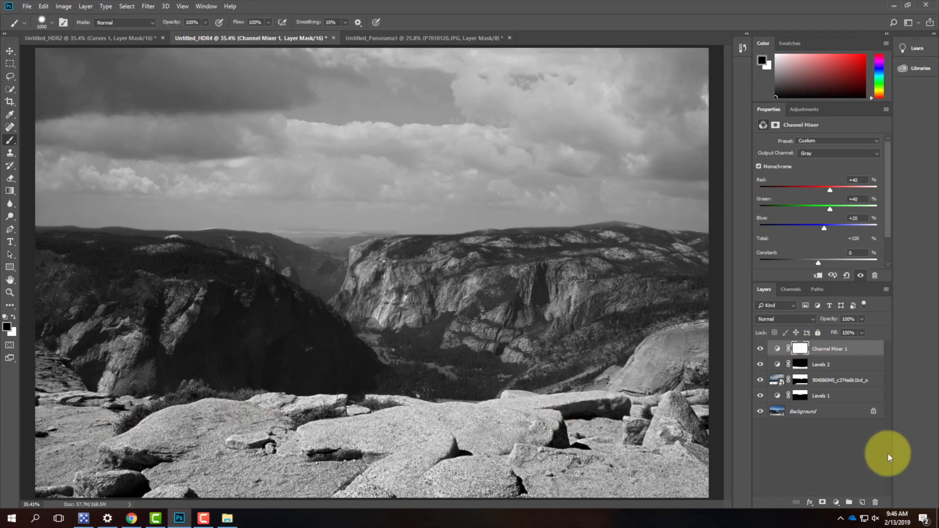
- Delete the Channel Mixer 1 layer's blank mask and give that layer a copy of the Levels 2 mask
click(798, 367)
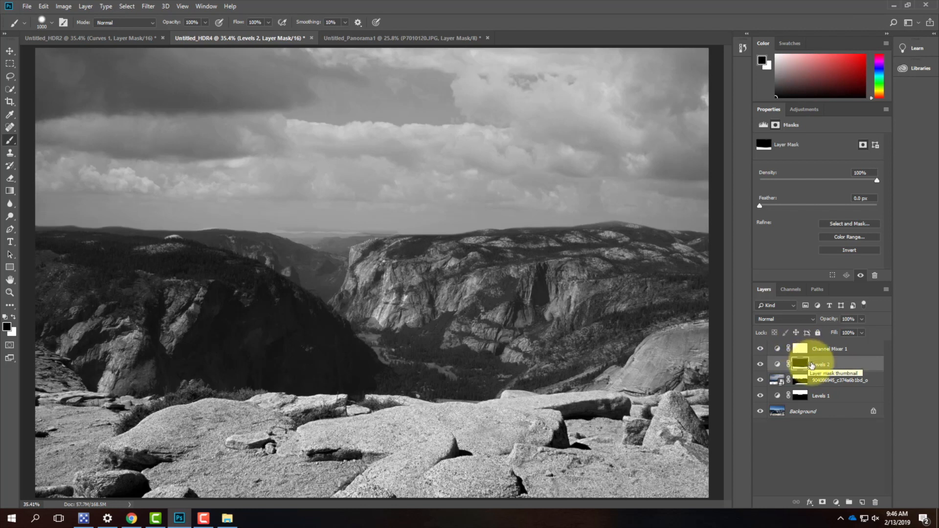
click(800, 350)
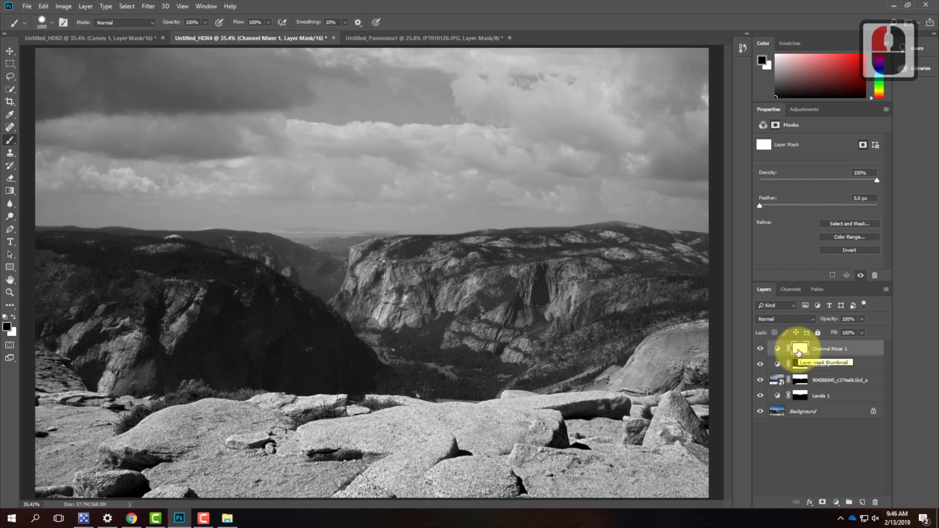
right_click(799, 352)
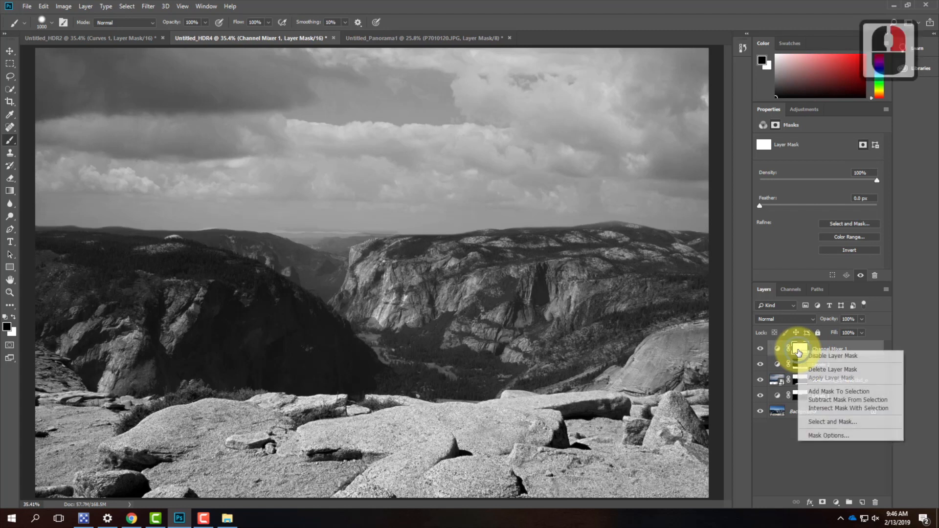
click(823, 369)
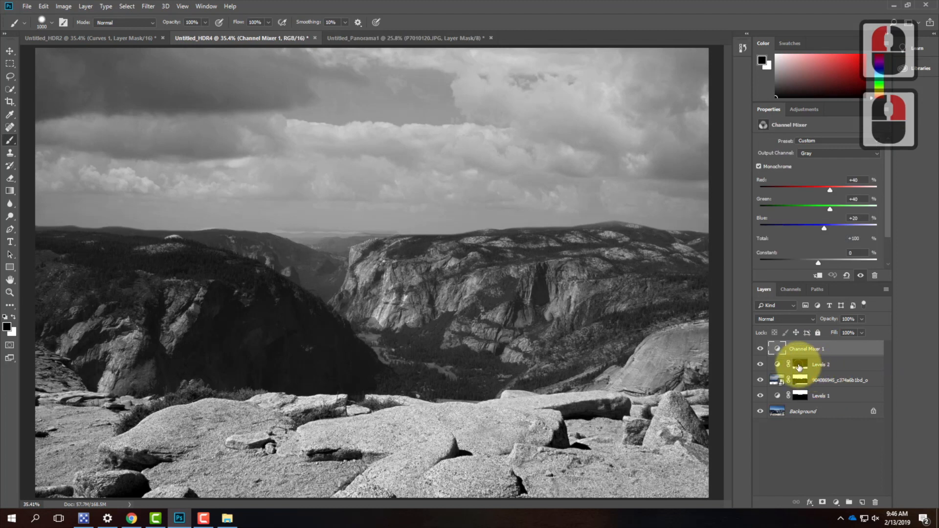
click(800, 365)
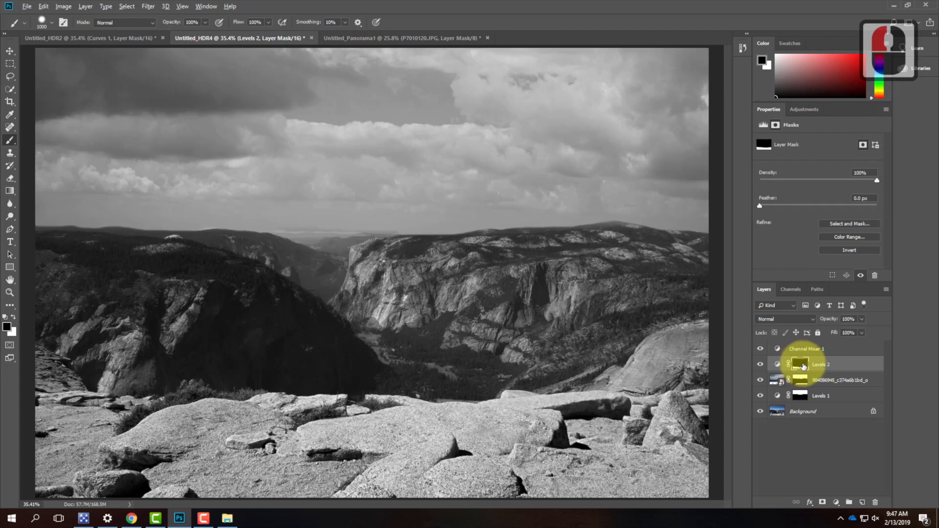
drag(803, 365, 803, 352)
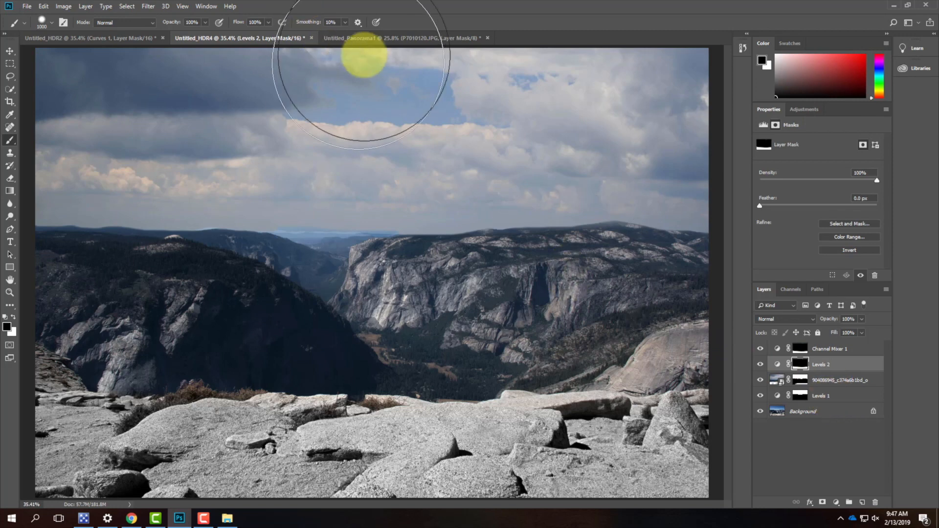
- Switch to the Untitled_HDR2 document and toggle the Channel Mixer 1 layer's visibility to compare the sea and beach with and without it
click(374, 39)
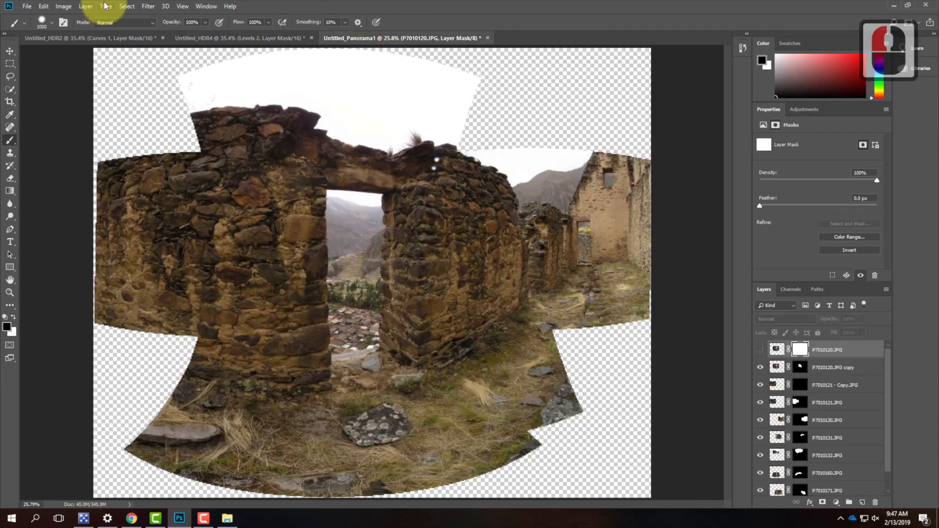
click(105, 37)
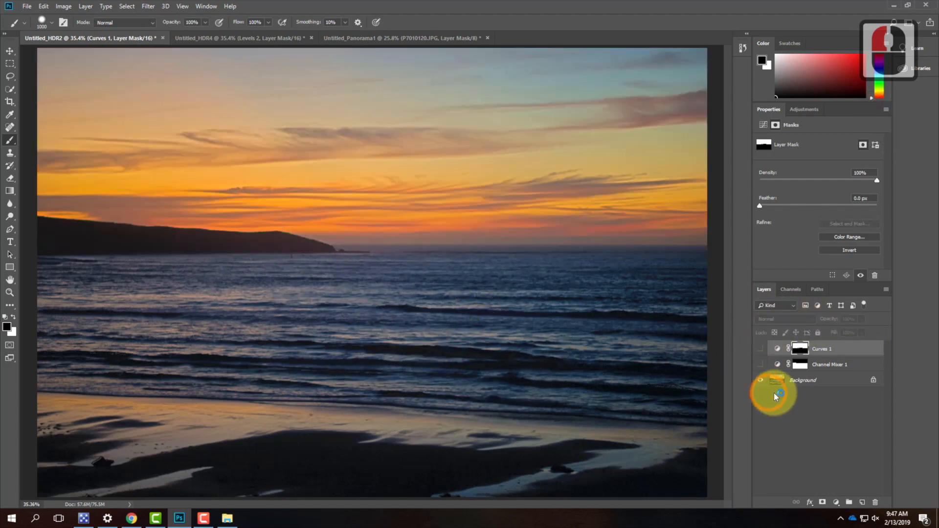
click(761, 364)
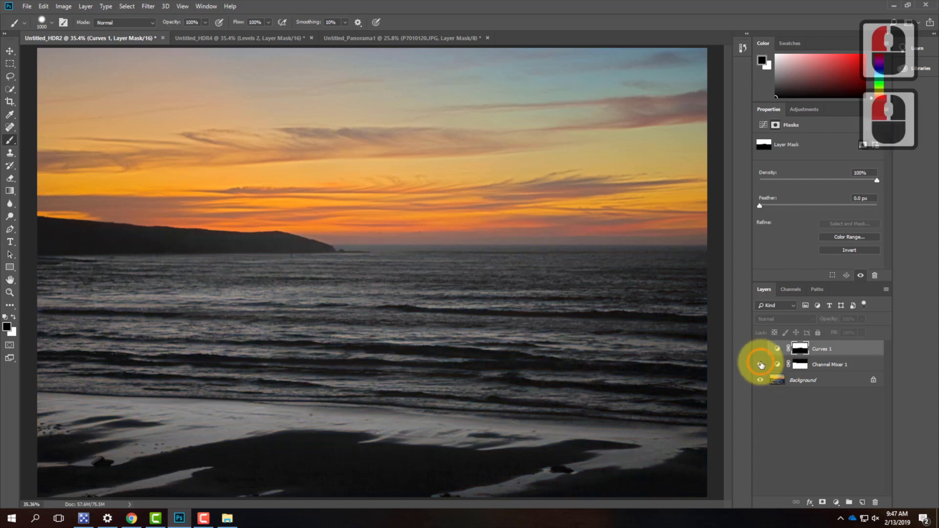
double_click(761, 365)
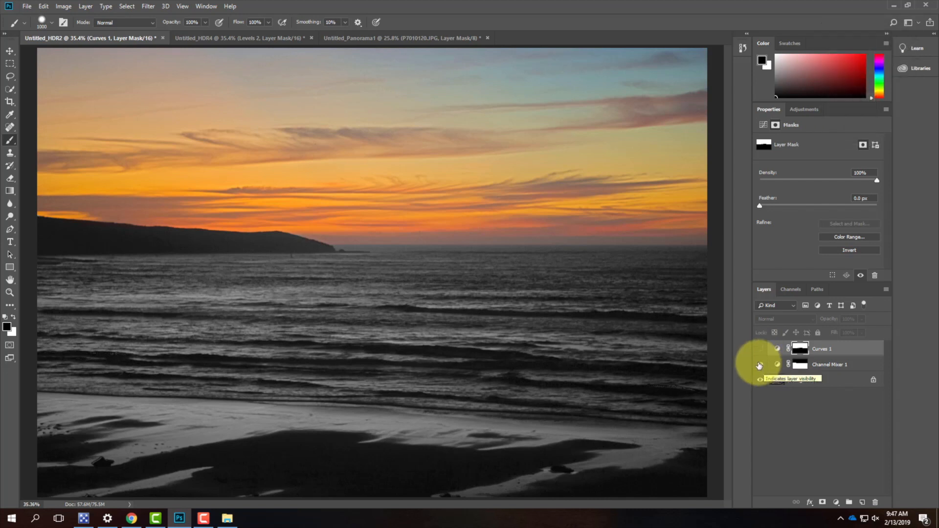
click(761, 365)
click(760, 365)
click(760, 365)
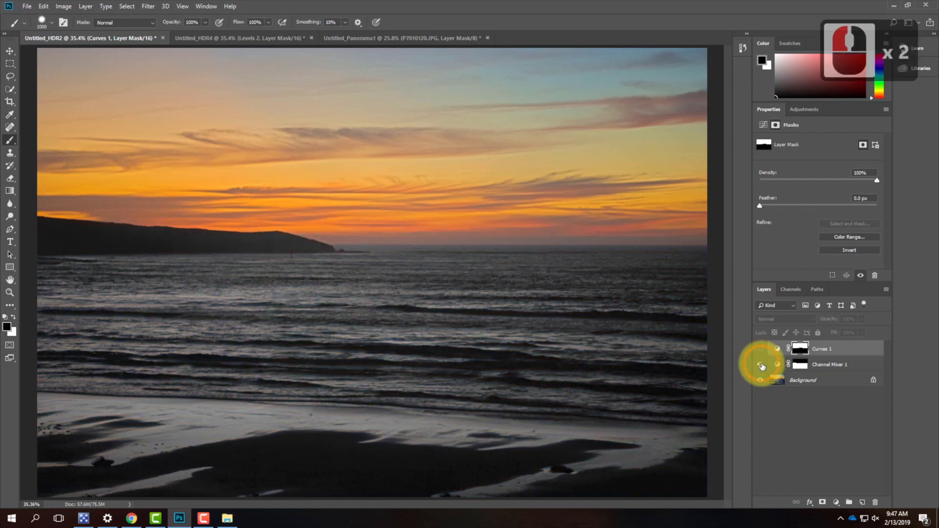
click(762, 366)
click(762, 365)
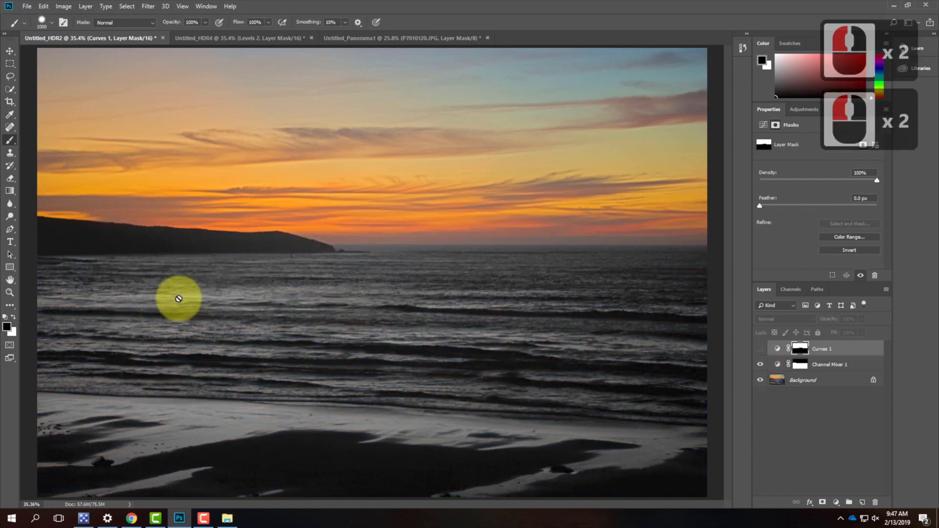
click(760, 365)
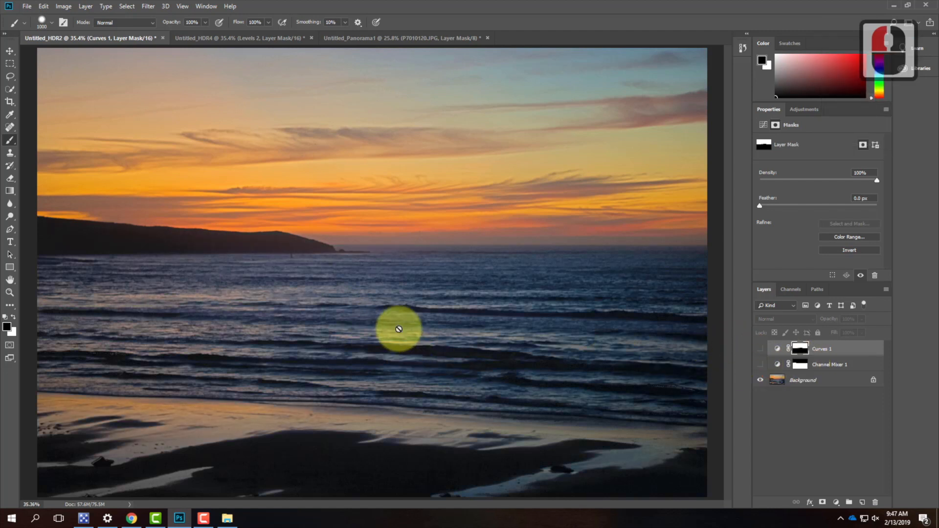
- Add a Curves adjustment layer above Curves 1 and bend the RGB curve upward through one midtone point to brighten the image
click(86, 7)
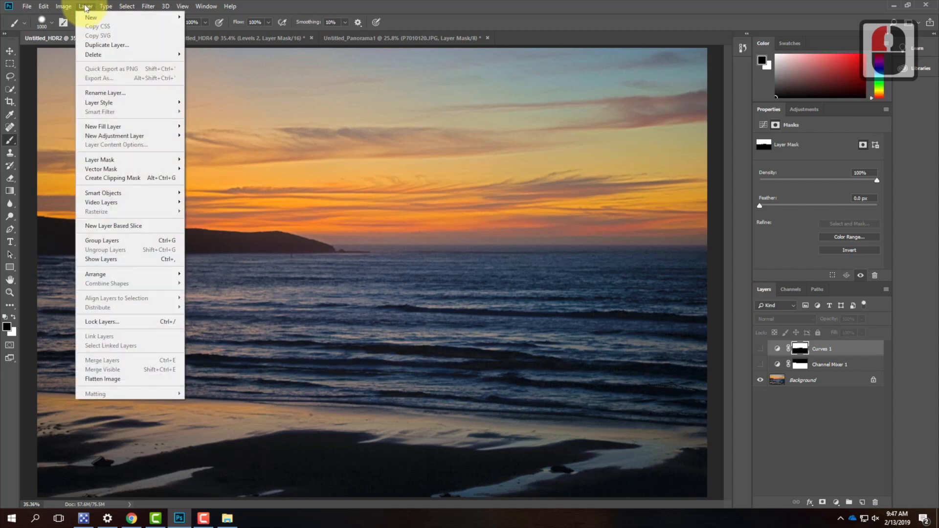
mouse_move(130, 134)
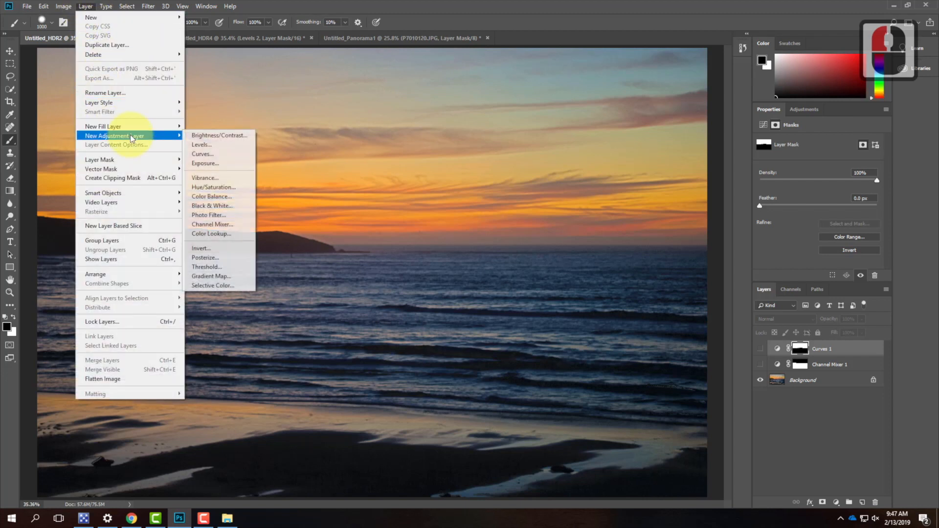
click(241, 154)
click(549, 153)
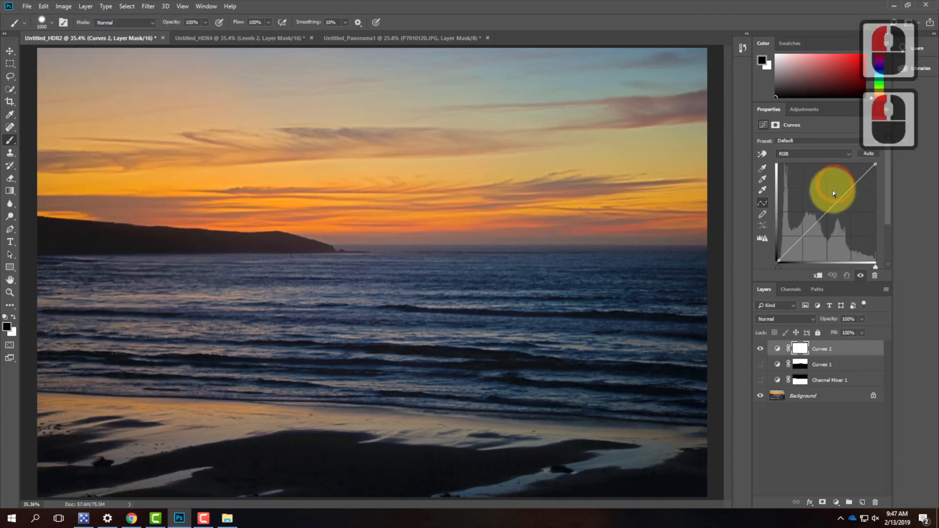
drag(835, 208, 815, 198)
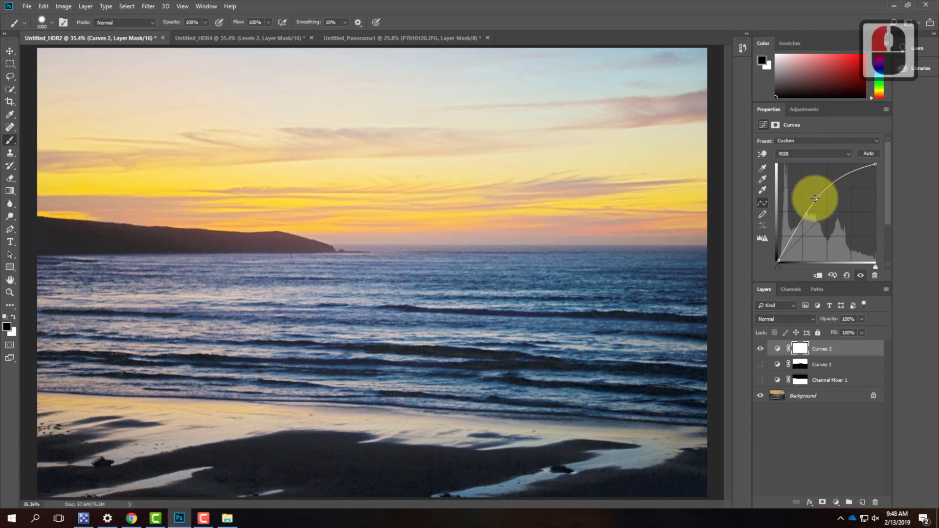
drag(815, 198, 816, 199)
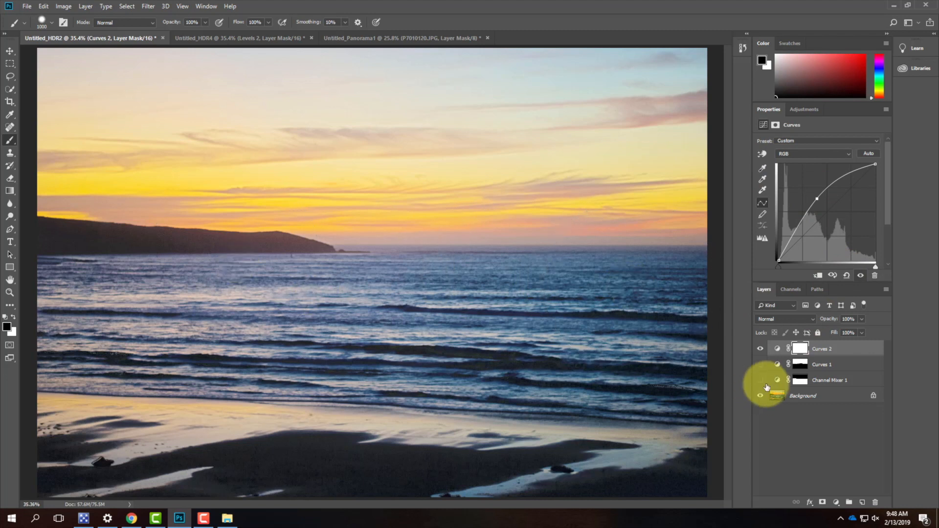
- Replace the Curves 2 layer's mask with a copy of the Channel Mixer 1 mask
click(795, 385)
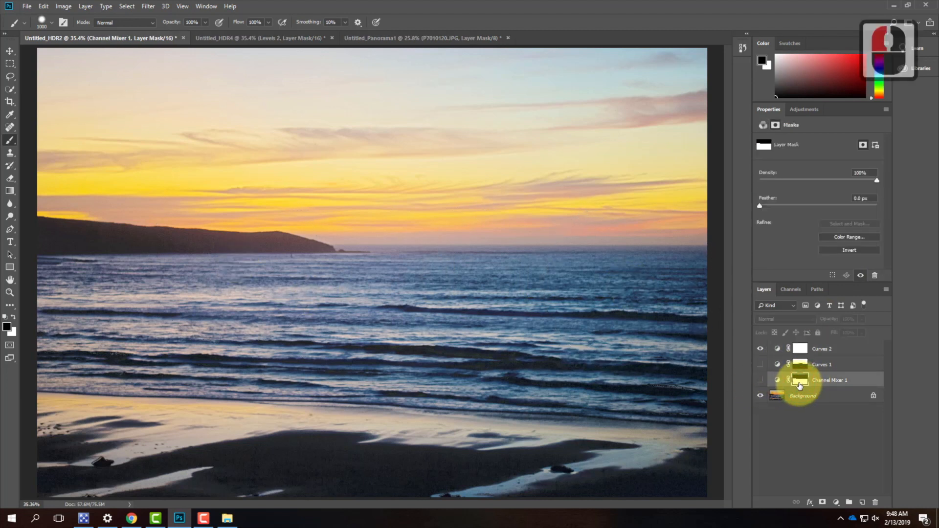
click(802, 349)
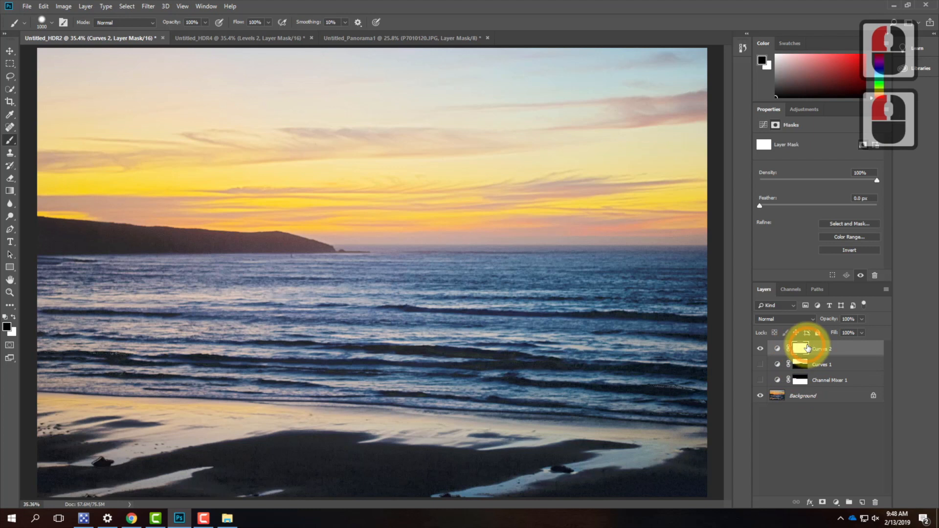
click(801, 383)
drag(802, 384, 801, 348)
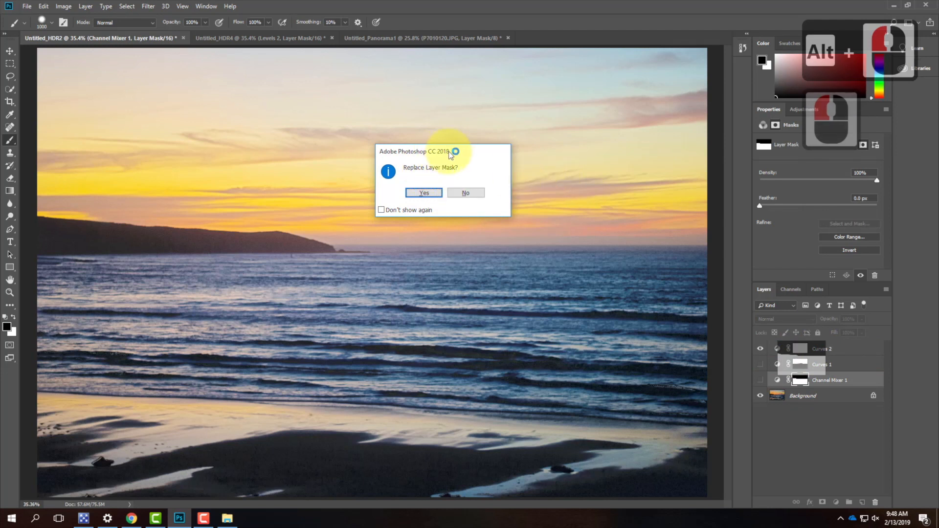
click(424, 194)
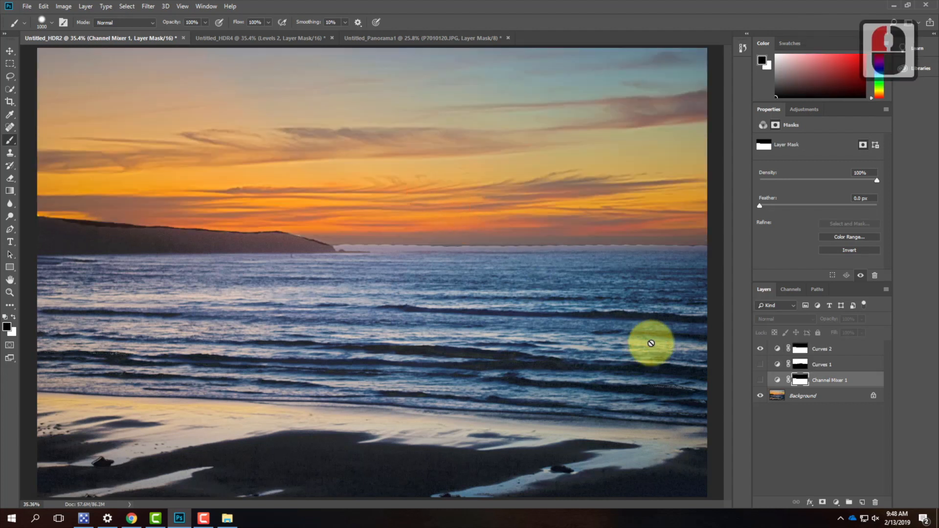